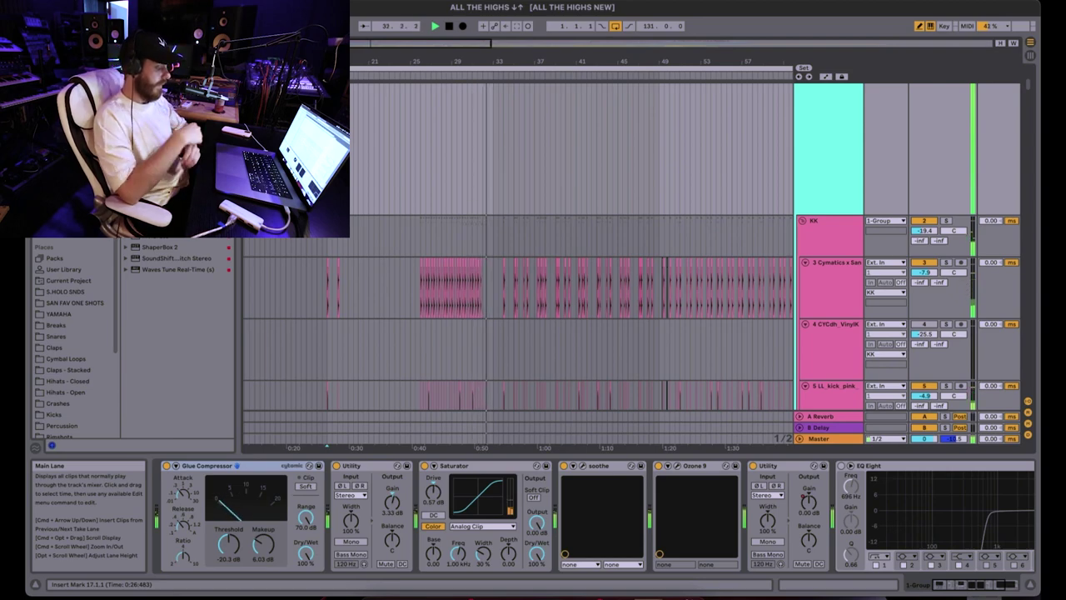
# - Look through the whole arrangement during playback, from the KK kick group down to the vocal groups and back to the main group
pyautogui.scroll(-10, 397, 217)
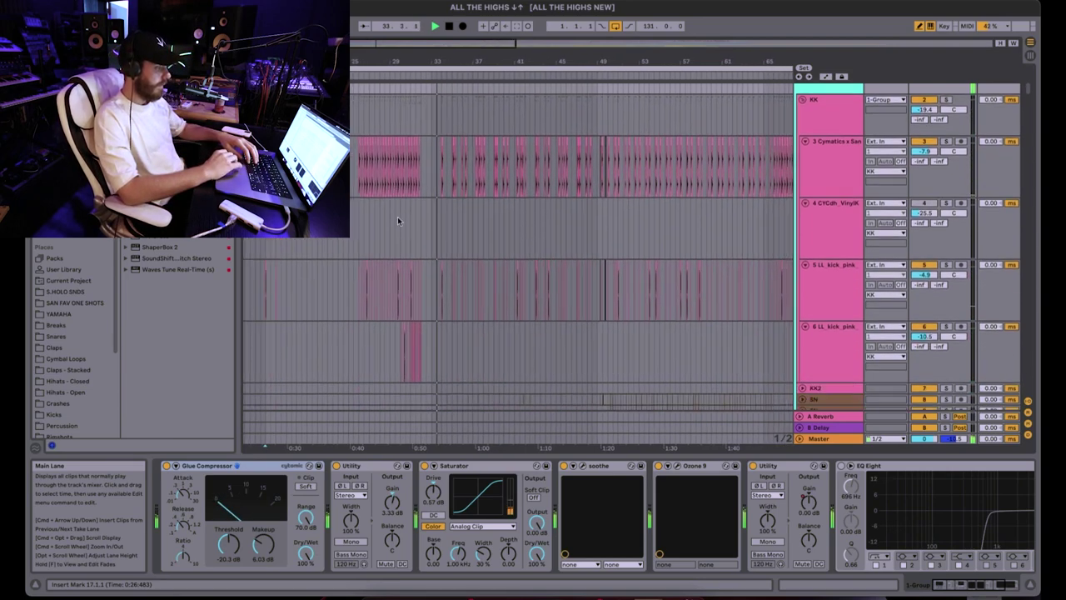
pyautogui.scroll(-10, 398, 217)
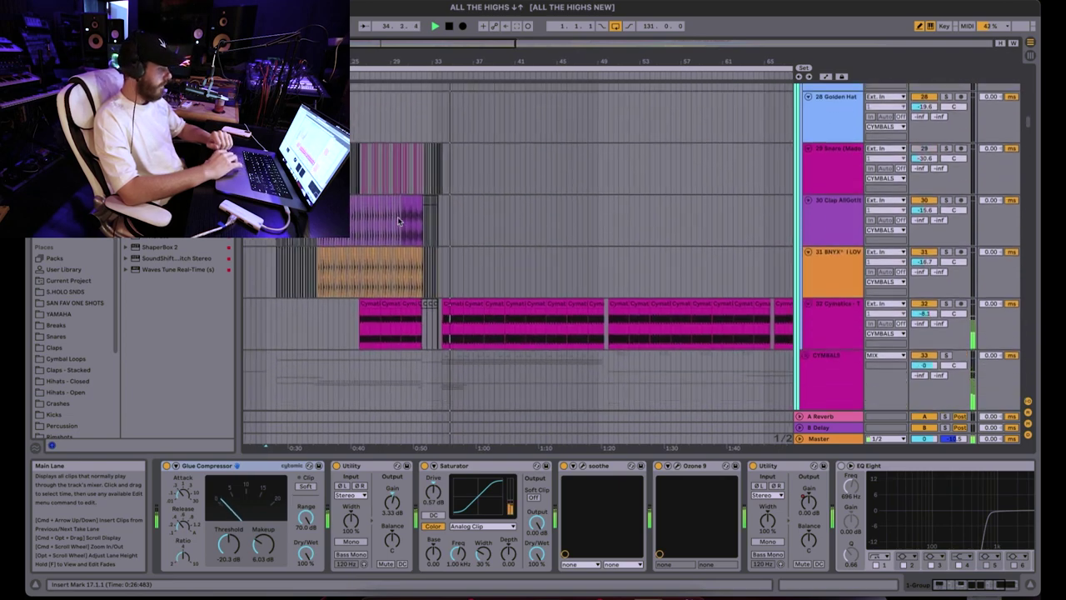
pyautogui.scroll(-10, 398, 218)
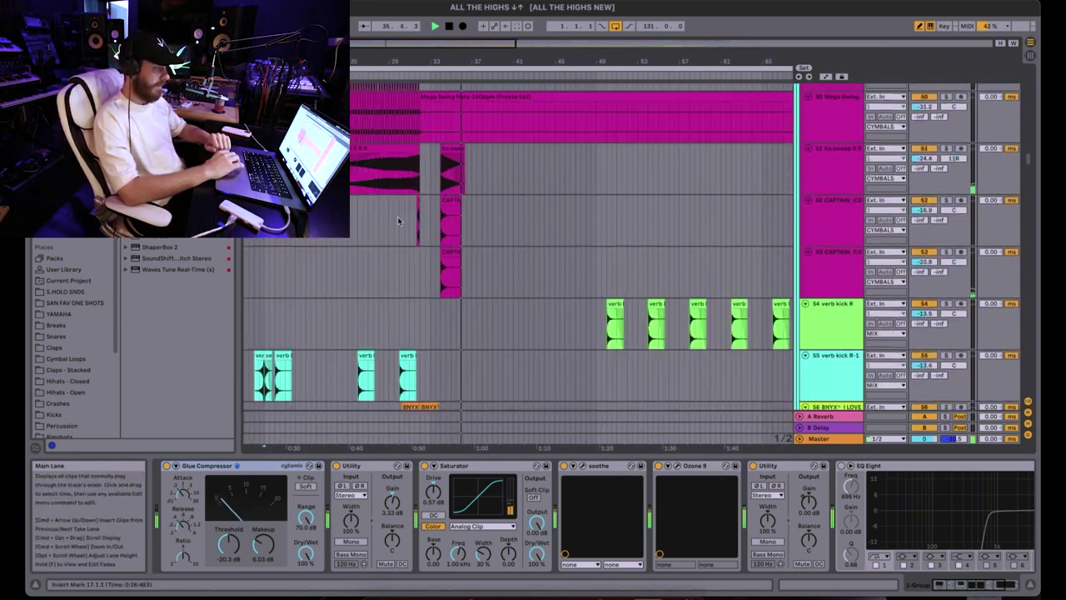
pyautogui.scroll(-10, 398, 219)
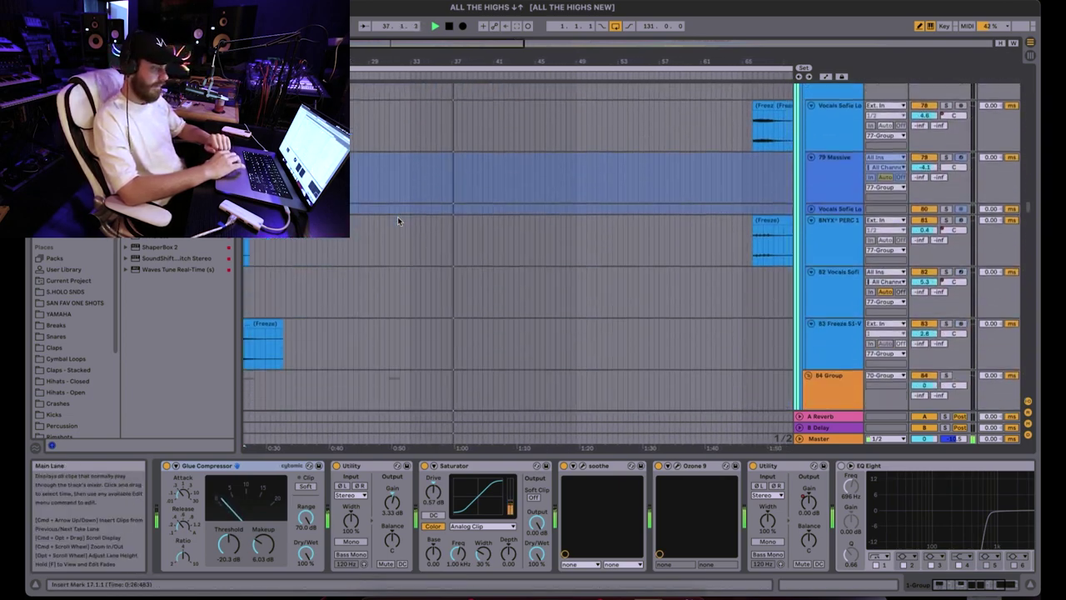
pyautogui.scroll(-10, 398, 218)
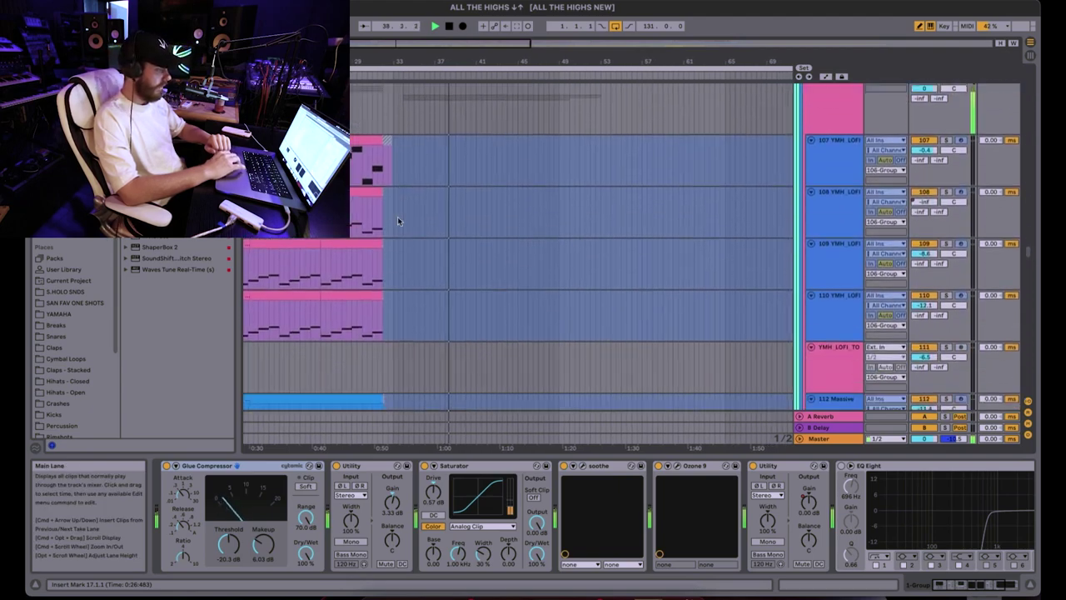
pyautogui.scroll(-10, 398, 218)
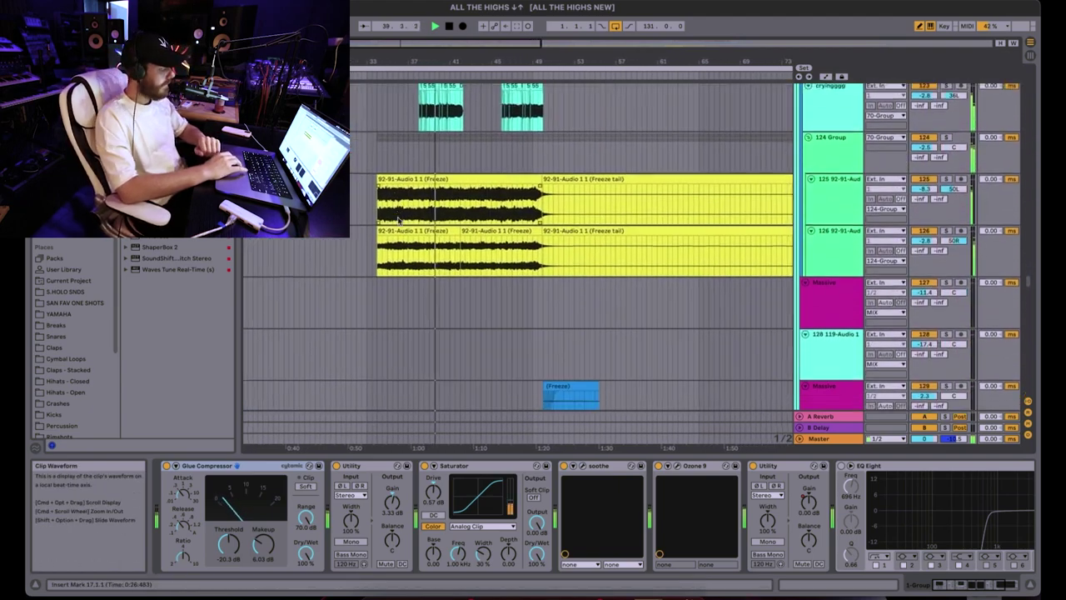
pyautogui.scroll(-6, 398, 218)
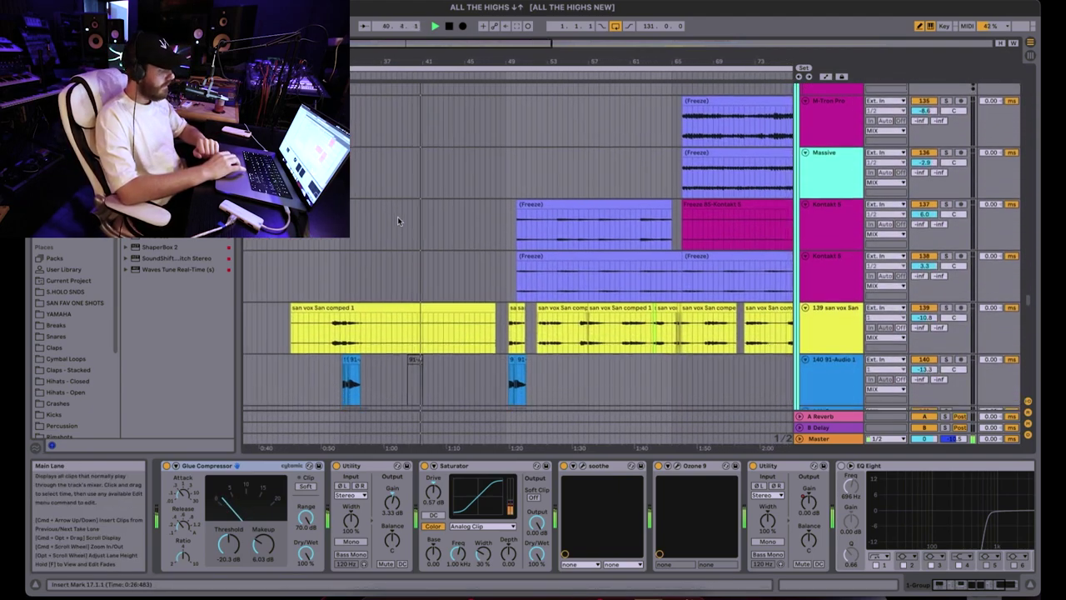
pyautogui.scroll(-8, 398, 218)
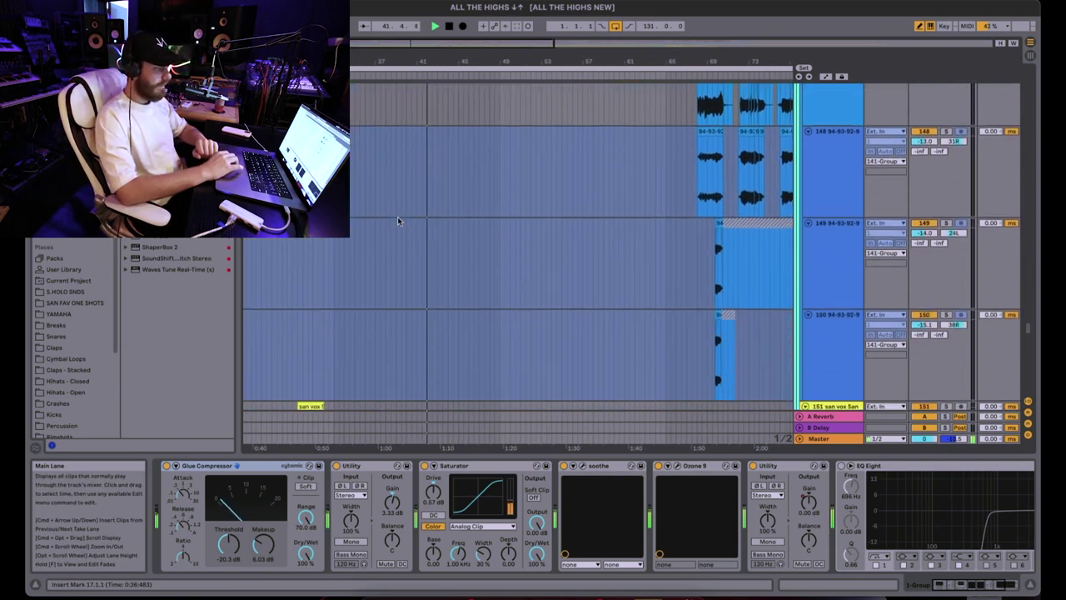
pyautogui.scroll(-7, 397, 217)
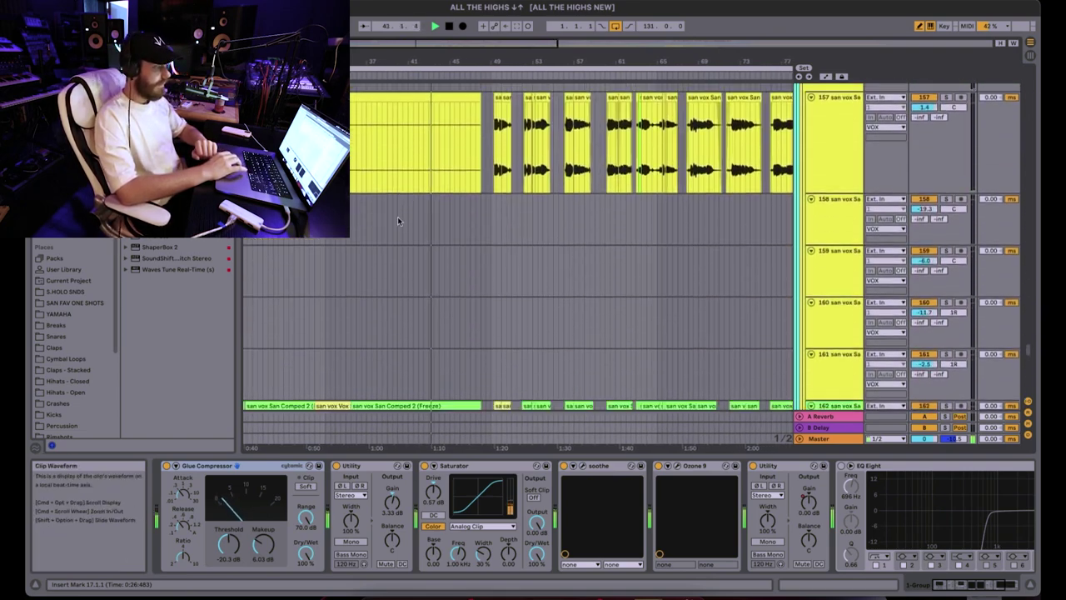
pyautogui.scroll(-8, 398, 217)
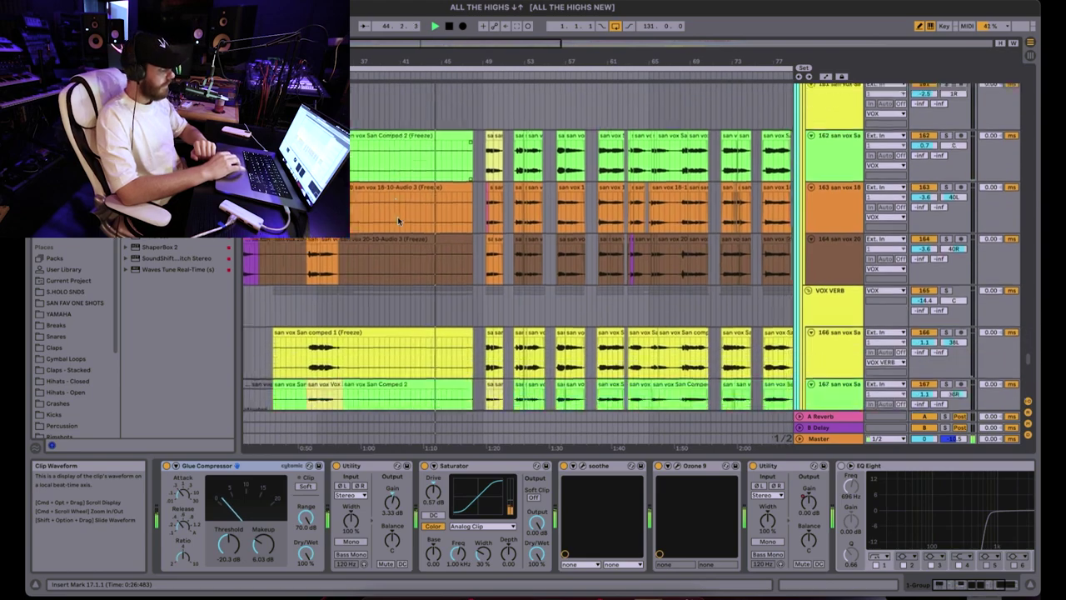
pyautogui.scroll(20, 398, 216)
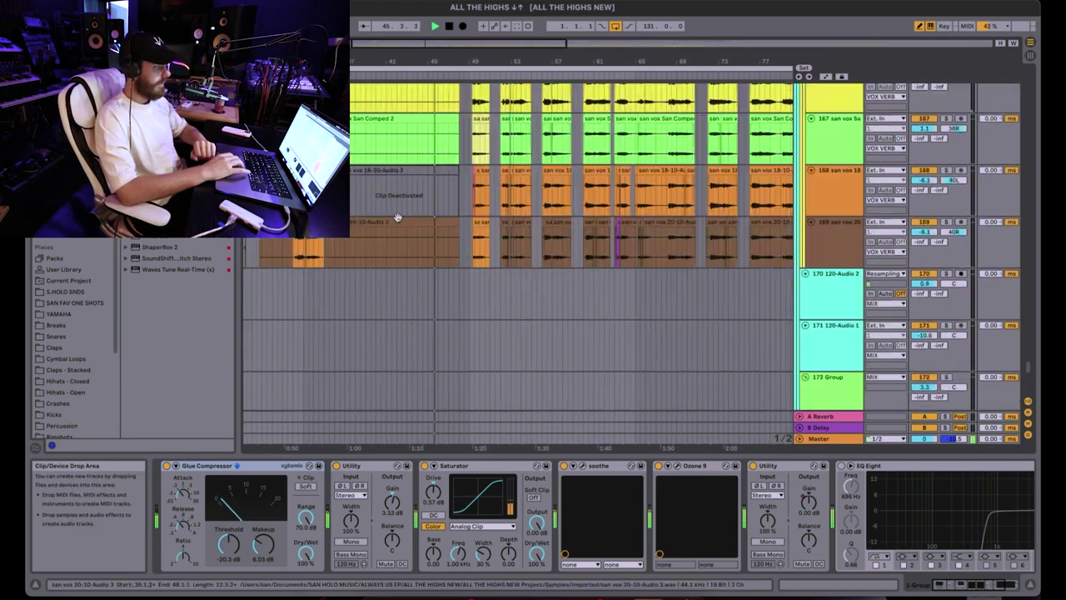
pyautogui.scroll(20, 398, 217)
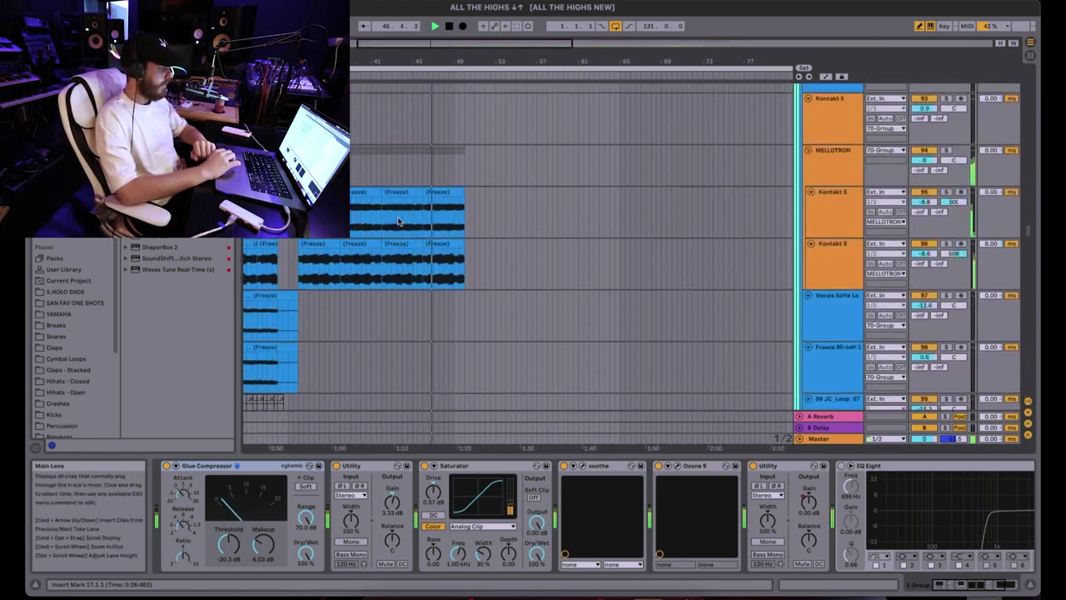
pyautogui.scroll(20, 398, 220)
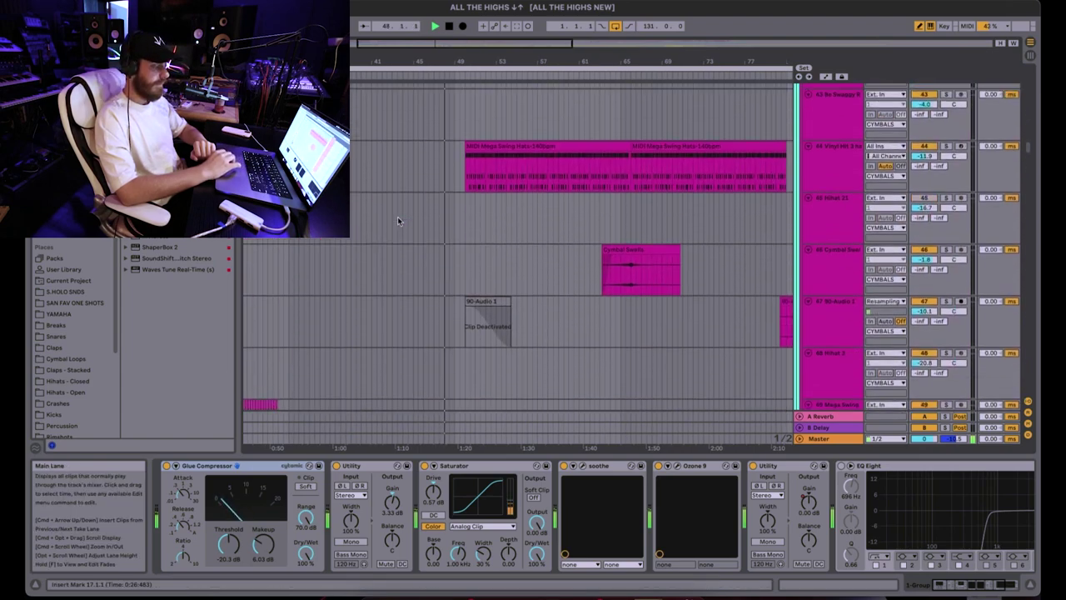
pyautogui.scroll(-5, 397, 216)
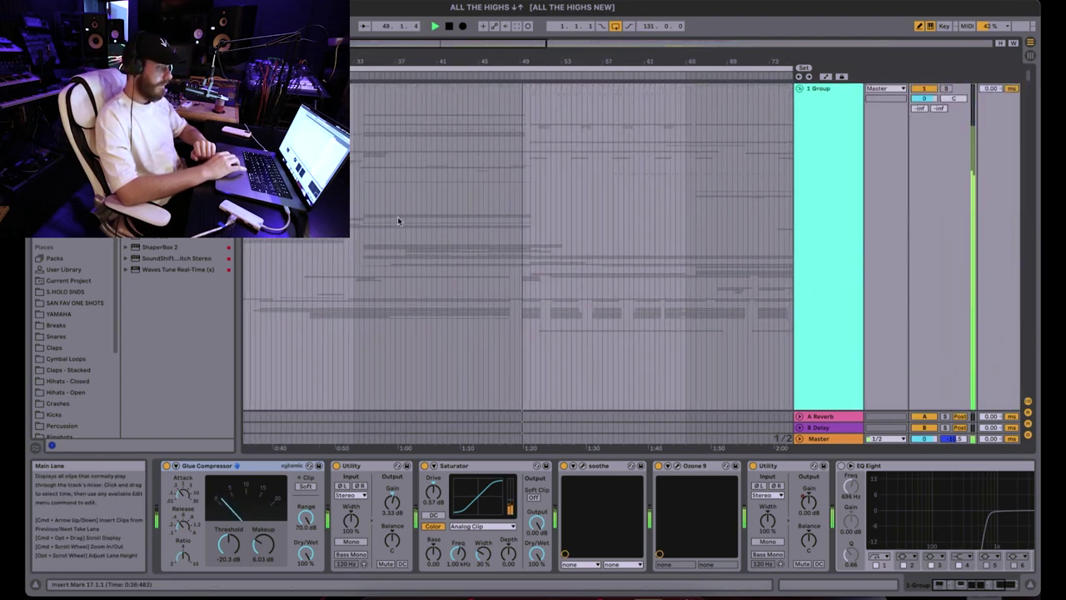
pyautogui.scroll(4, 397, 217)
# - Set the playback start at 34.1.1 on the 26 Mega Swing hat track and solo that track
pyautogui.scroll(-5, 398, 217)
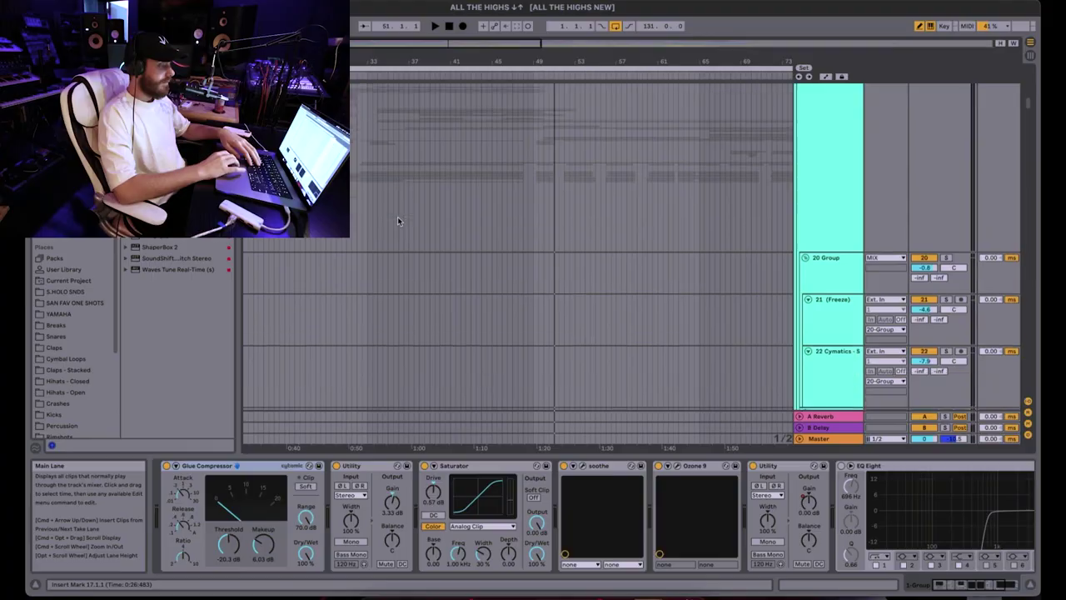
pyautogui.scroll(-3, 398, 217)
pyautogui.scroll(2, 397, 217)
pyautogui.click(386, 206)
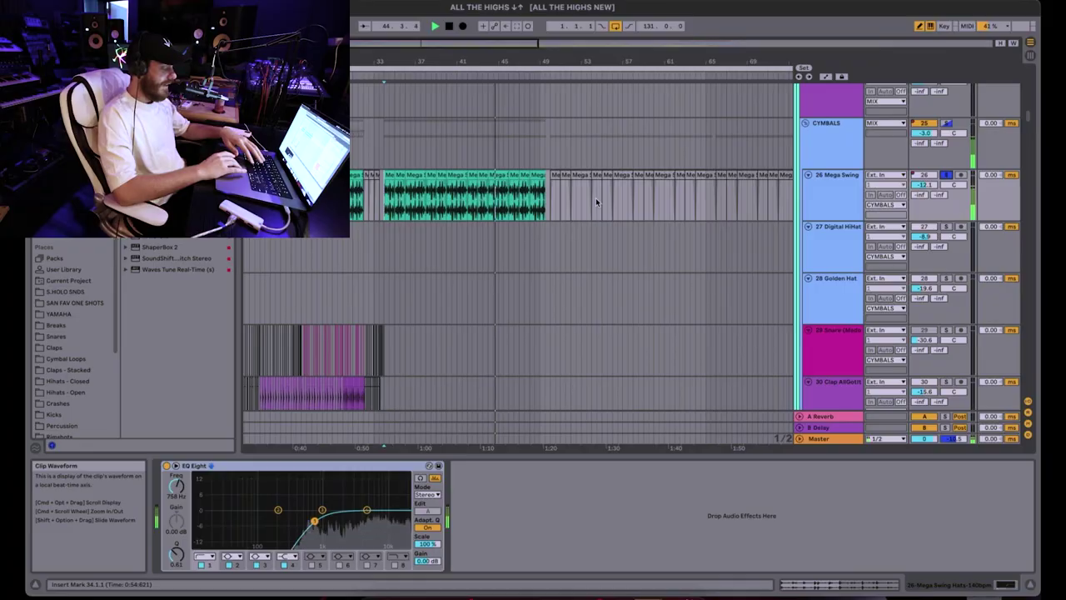
# - Add the 32 Cymatics loop, 36 Digital HiHat, 38 Vinyl Hit, 39 MIDI Mega and 40 Tambourine tracks to the solo
pyautogui.scroll(-5, 596, 197)
pyautogui.scroll(-1, 596, 197)
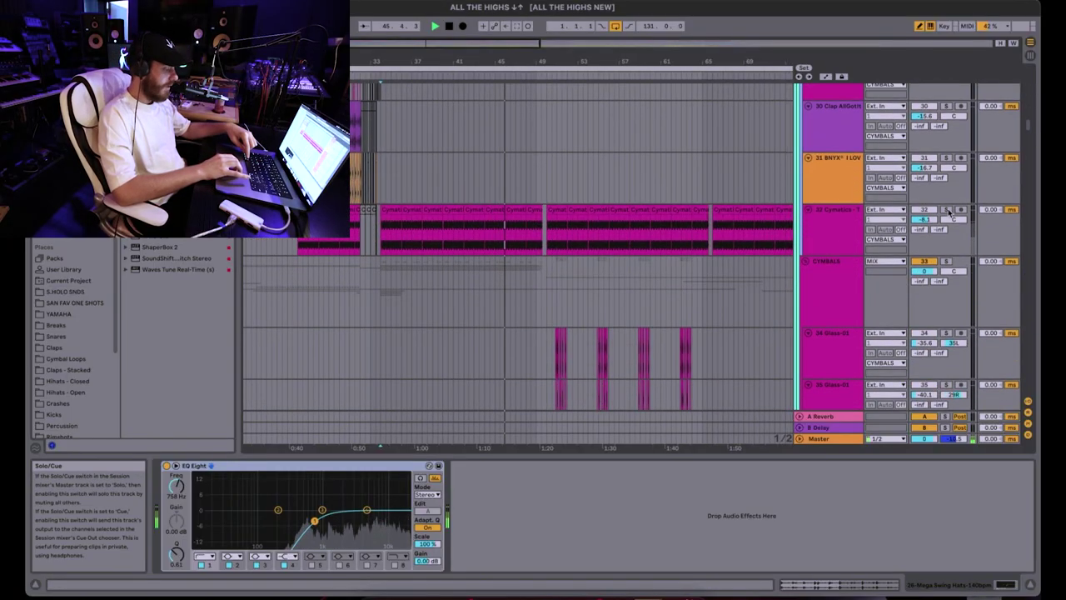
pyautogui.scroll(-10, 437, 204)
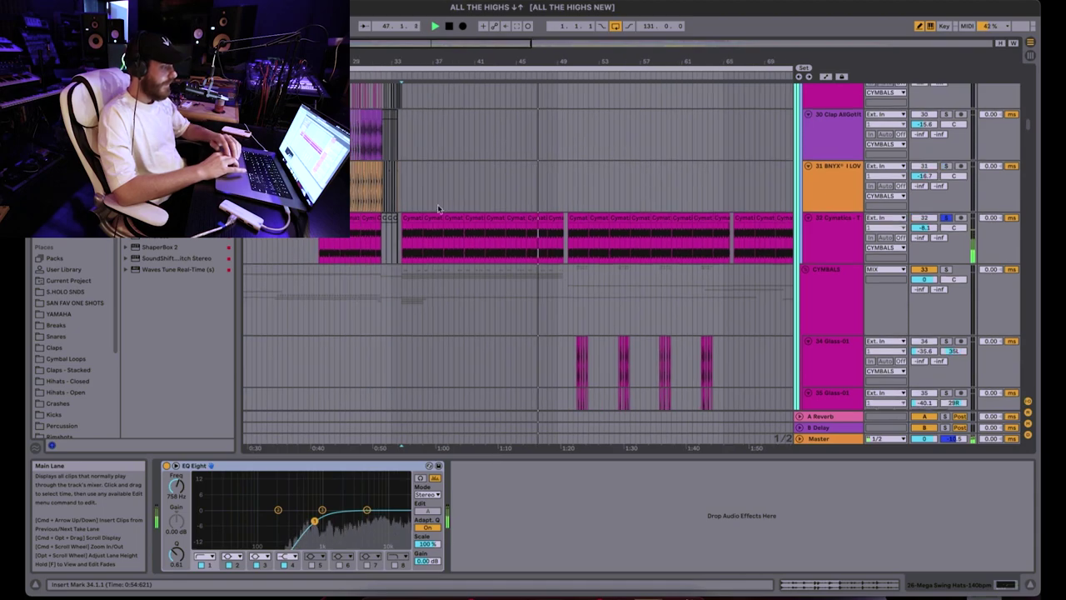
pyautogui.scroll(3, 432, 218)
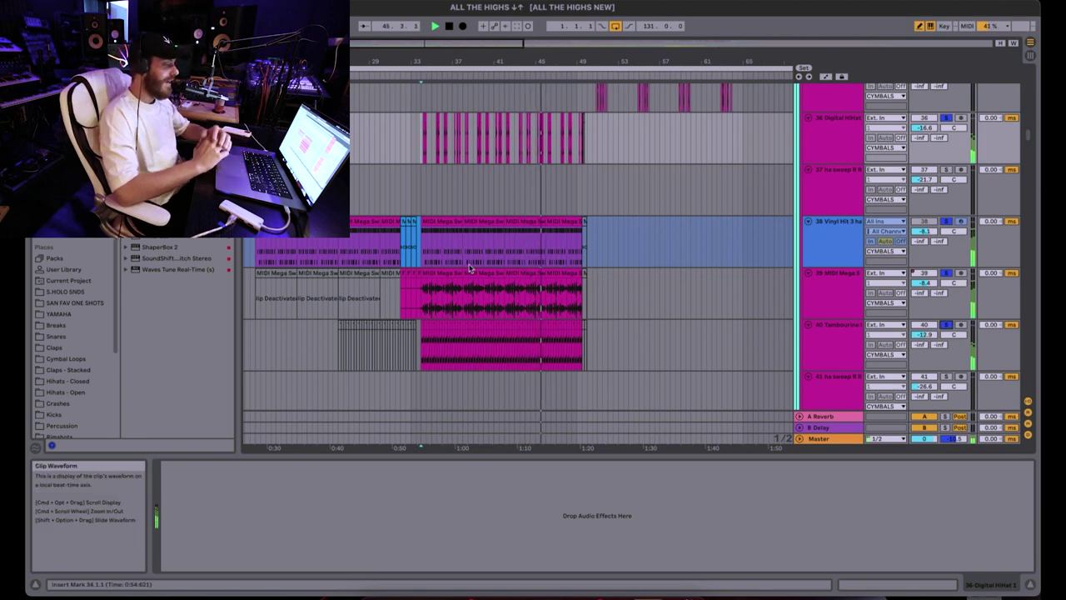
# - Set the playback start at 34.1.1 on SN track 8, solo that track, and unfold both SN tracks
pyautogui.scroll(10, 469, 267)
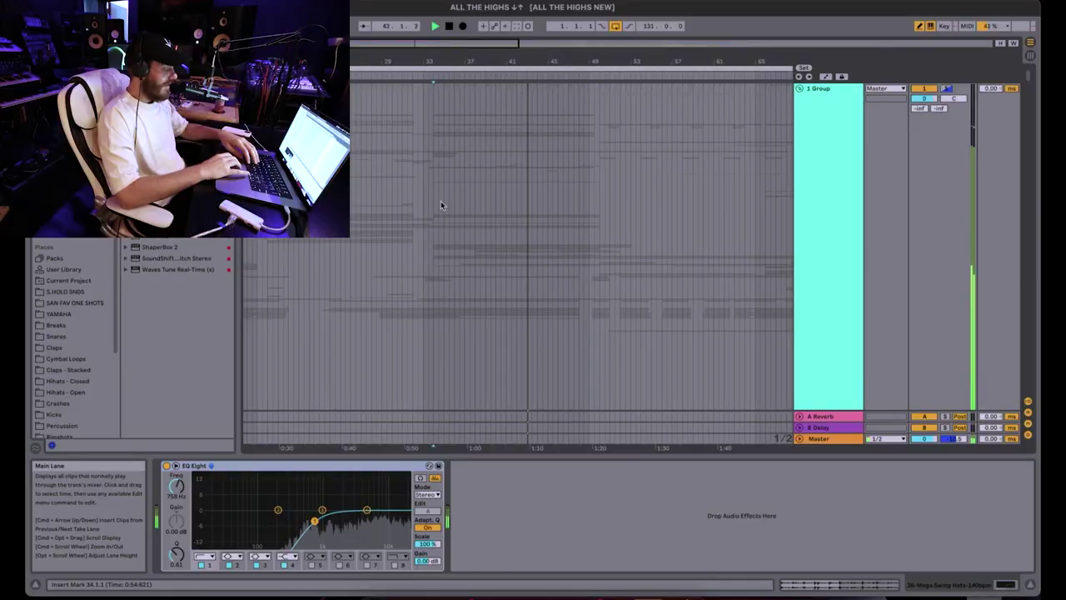
pyautogui.scroll(-2, 440, 201)
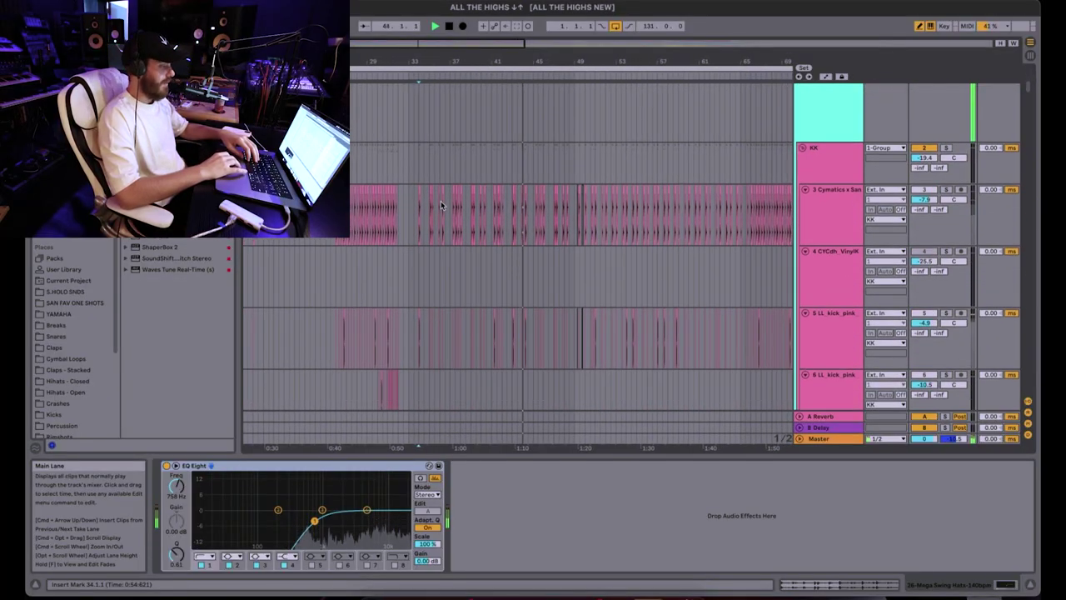
pyautogui.scroll(-1, 440, 200)
pyautogui.scroll(2, 408, 129)
pyautogui.scroll(-3, 408, 130)
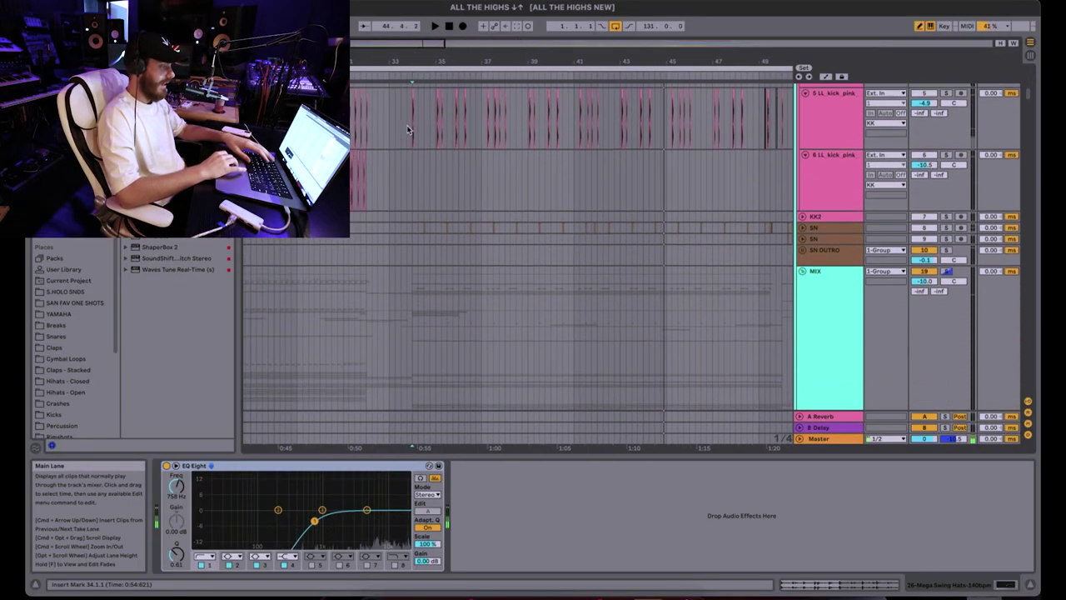
pyautogui.scroll(-1, 408, 129)
pyautogui.click(416, 206)
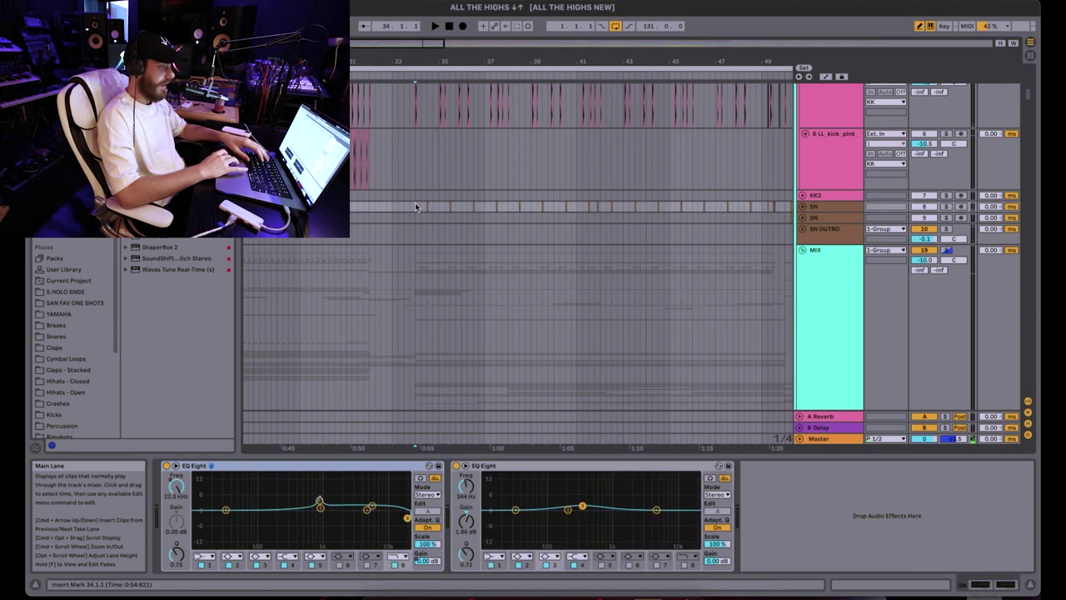
pyautogui.click(946, 207)
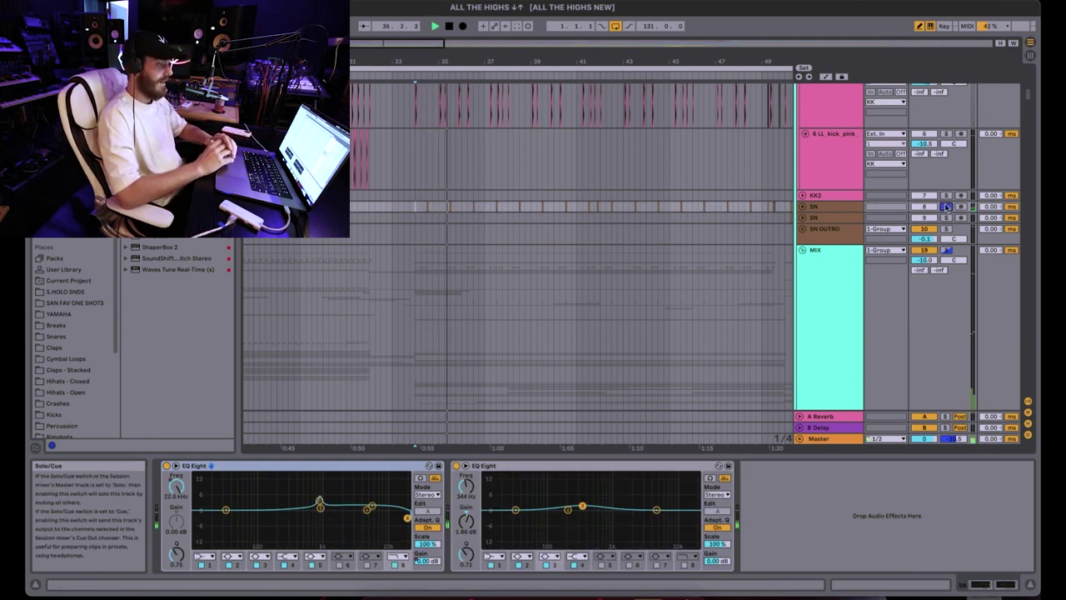
pyautogui.click(802, 207)
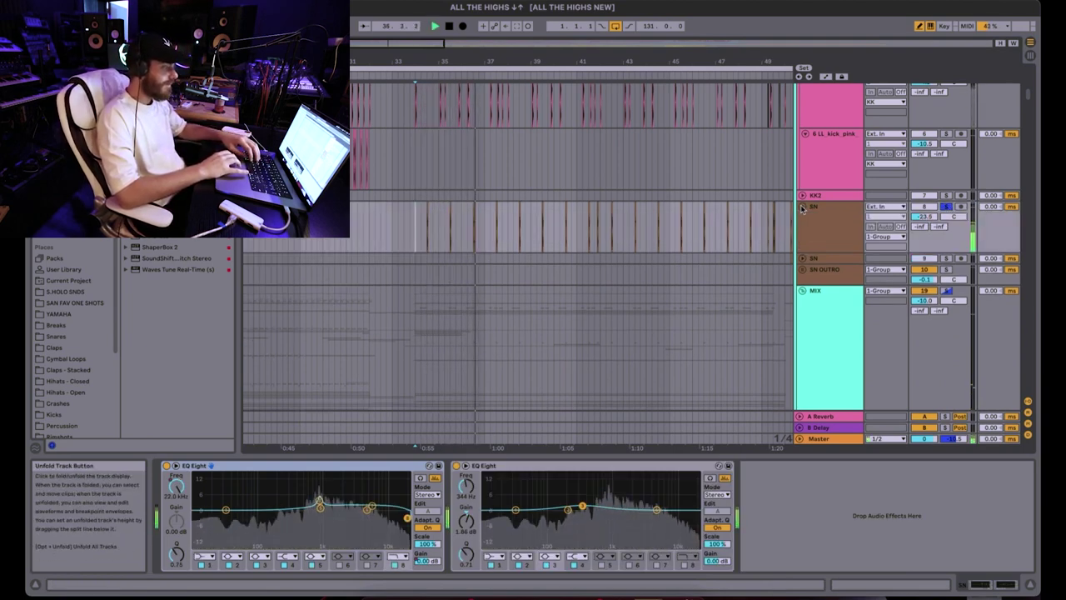
pyautogui.scroll(-1, 809, 229)
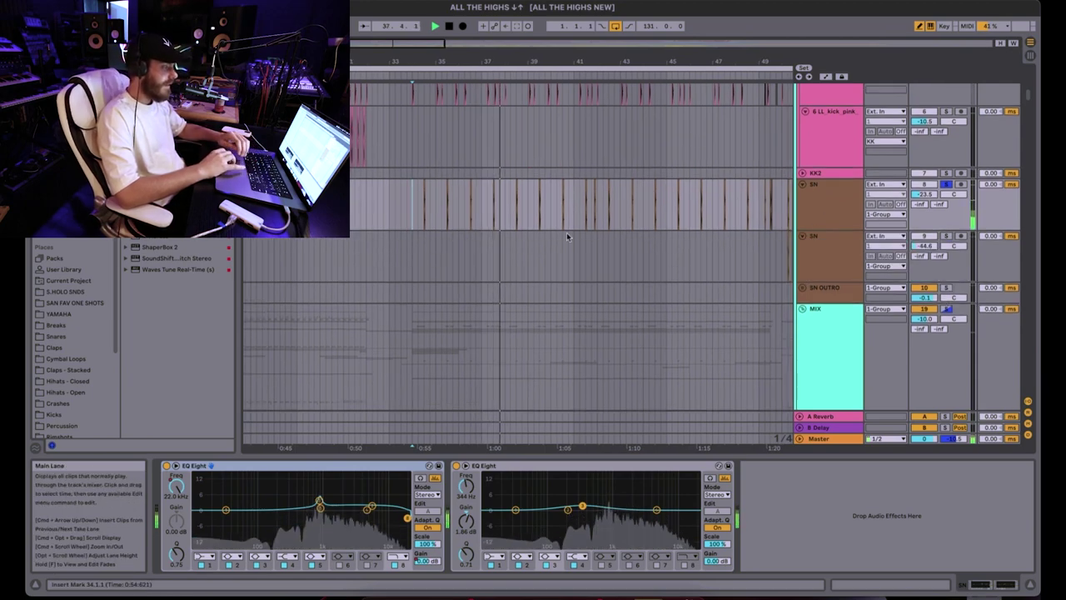
# - Add kick tracks 3 Cymatics and 5 LL_kick_pink to the solo, and display track 3's EQ Eight
pyautogui.scroll(-5, 566, 232)
pyautogui.scroll(-3, 567, 233)
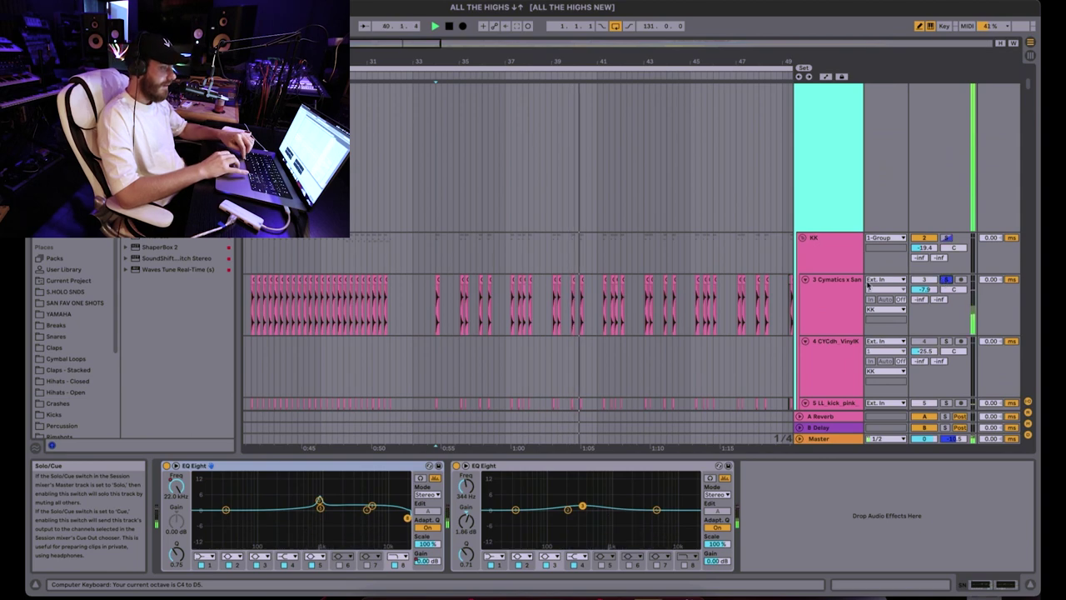
pyautogui.scroll(-3, 650, 312)
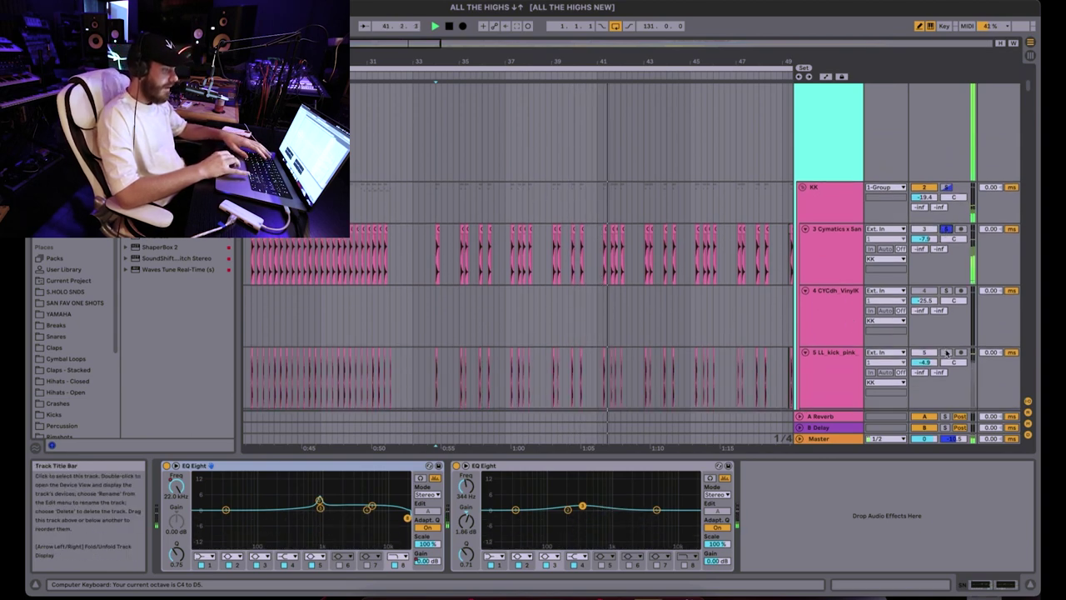
pyautogui.scroll(-3, 524, 317)
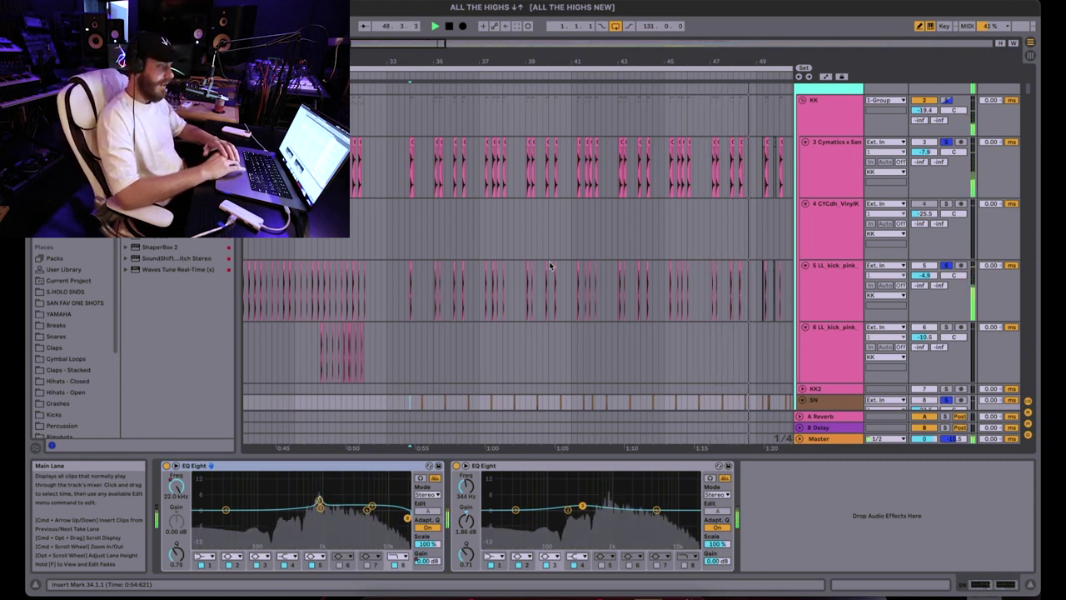
pyautogui.hscroll(1, 548, 263)
pyautogui.scroll(-1, 548, 263)
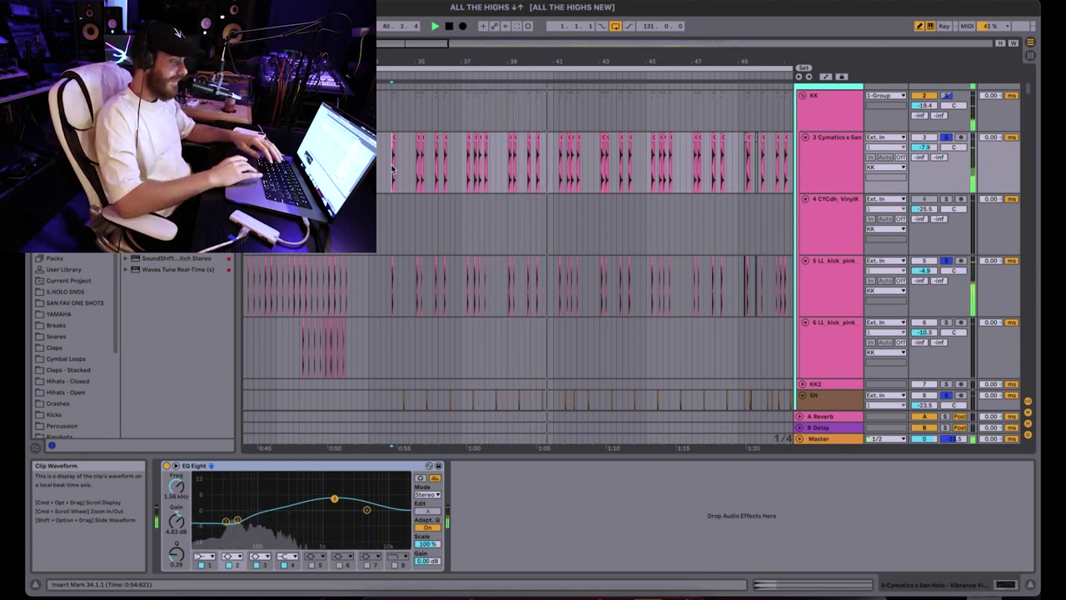
# - Solo the MELLOTRON group and play it from 34.1.1
pyautogui.scroll(-10, 392, 167)
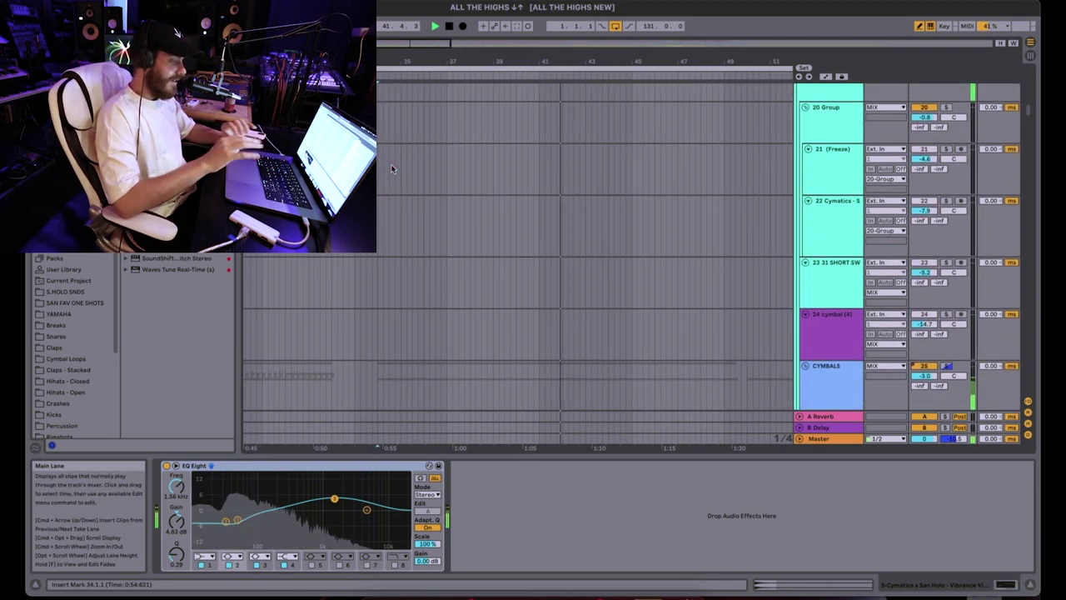
pyautogui.scroll(-15, 392, 168)
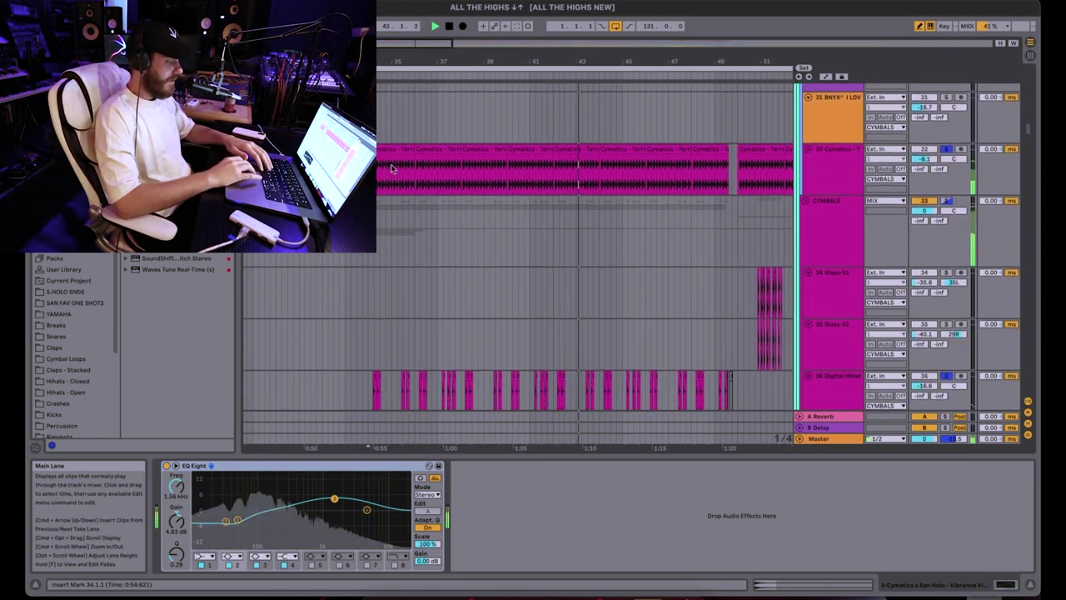
pyautogui.scroll(-20, 392, 167)
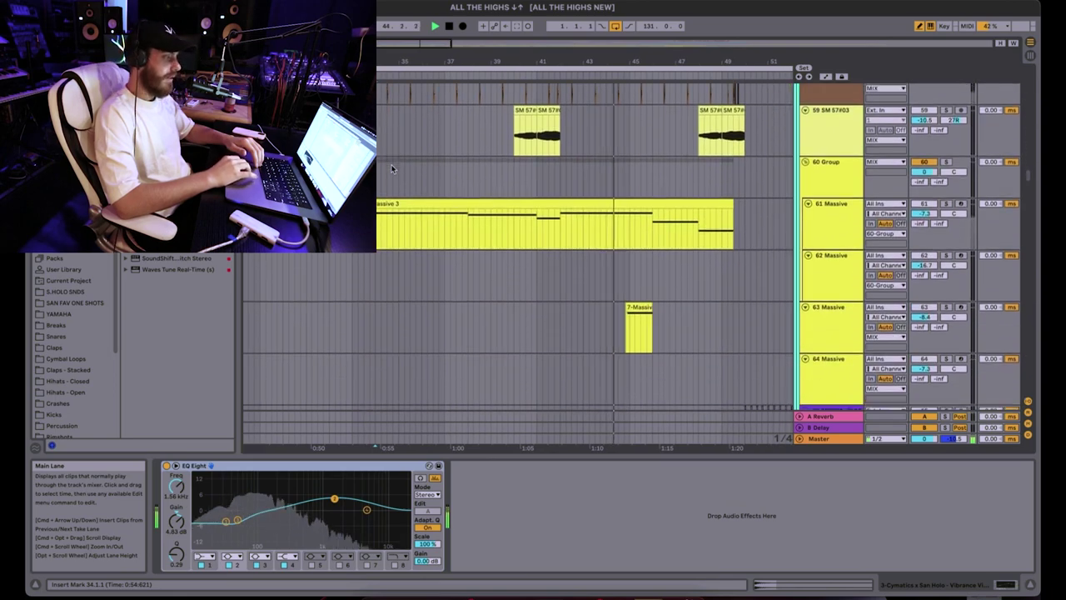
pyautogui.scroll(-15, 392, 169)
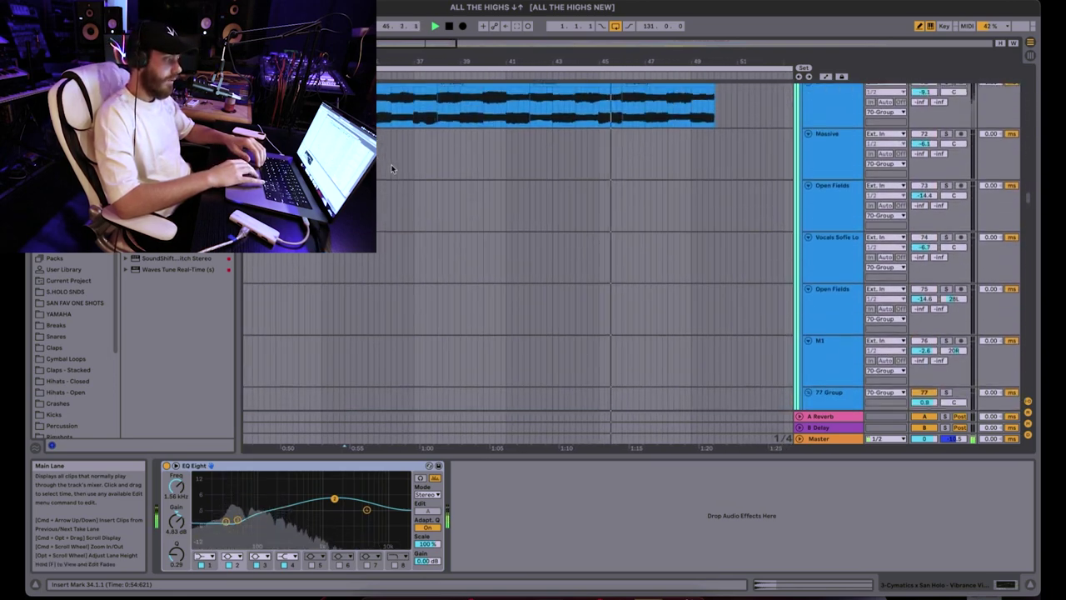
pyautogui.scroll(-15, 391, 167)
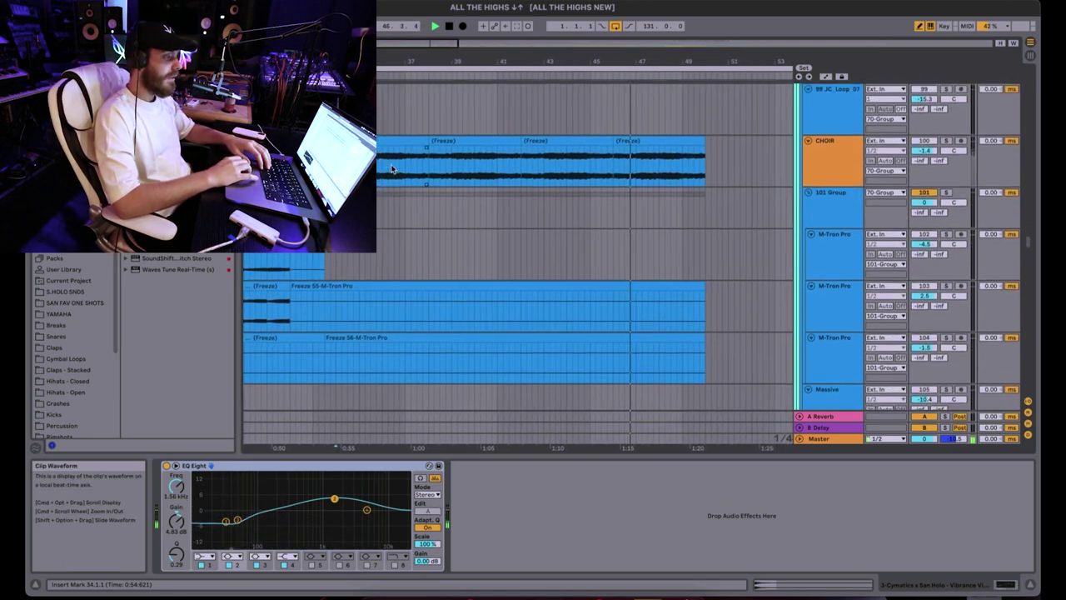
pyautogui.scroll(-15, 391, 168)
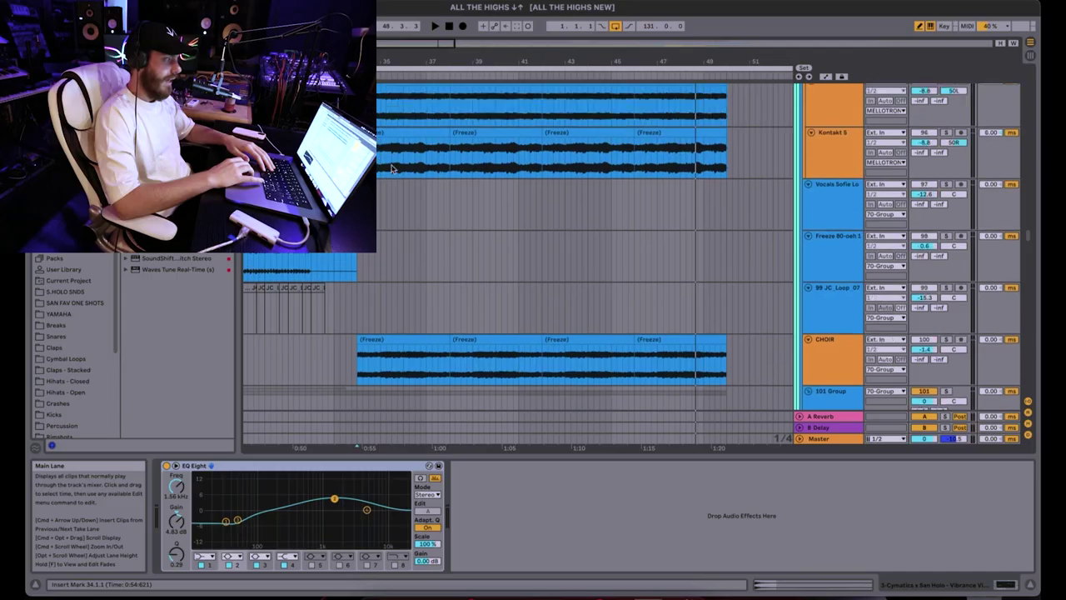
pyautogui.scroll(3, 391, 165)
pyautogui.scroll(2, 391, 164)
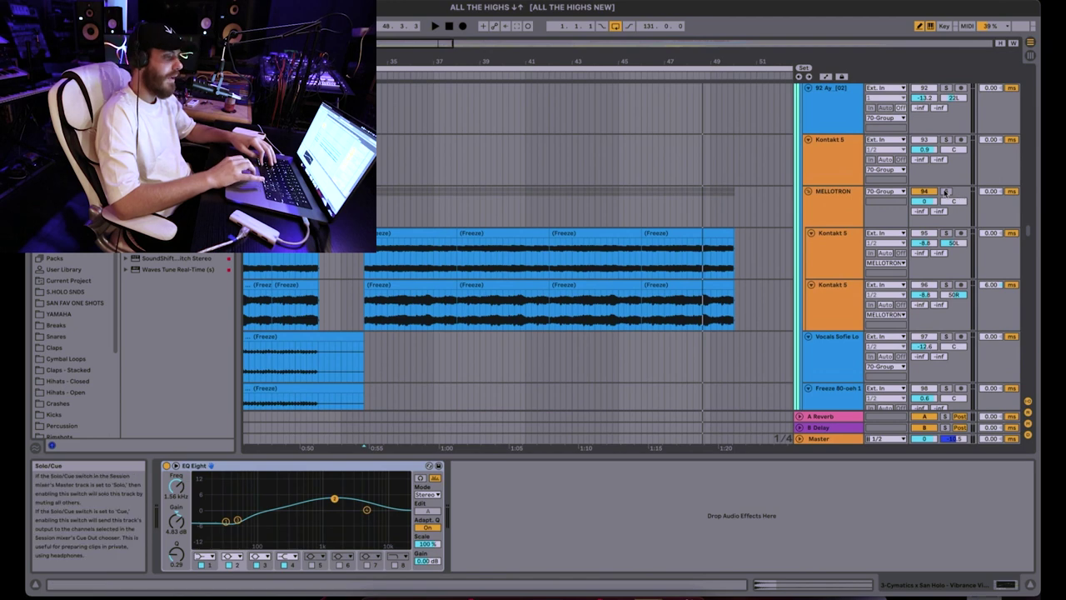
pyautogui.click(448, 206)
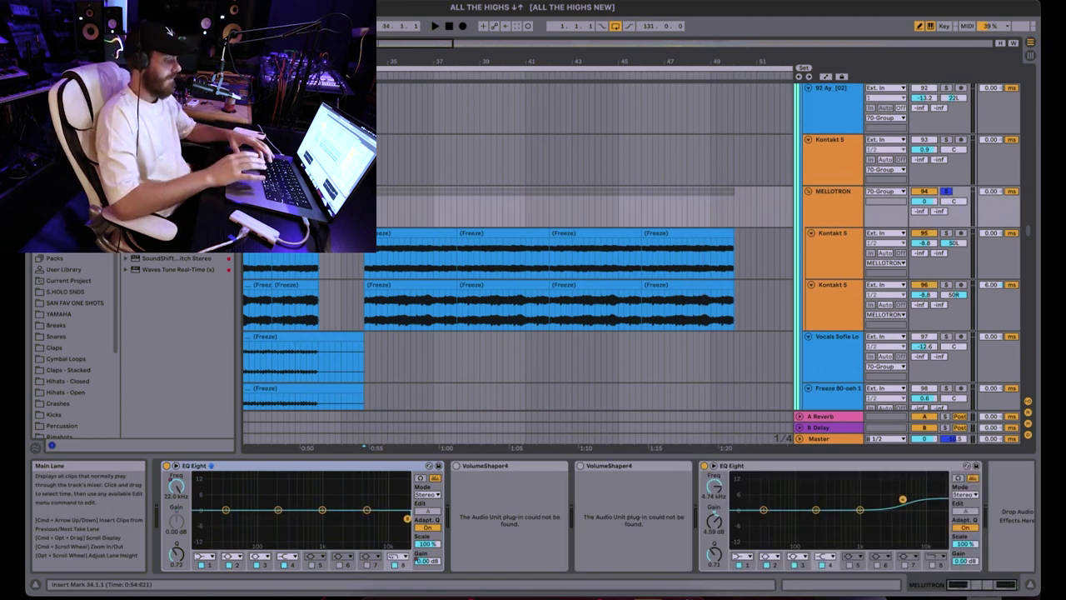
pyautogui.press('space')
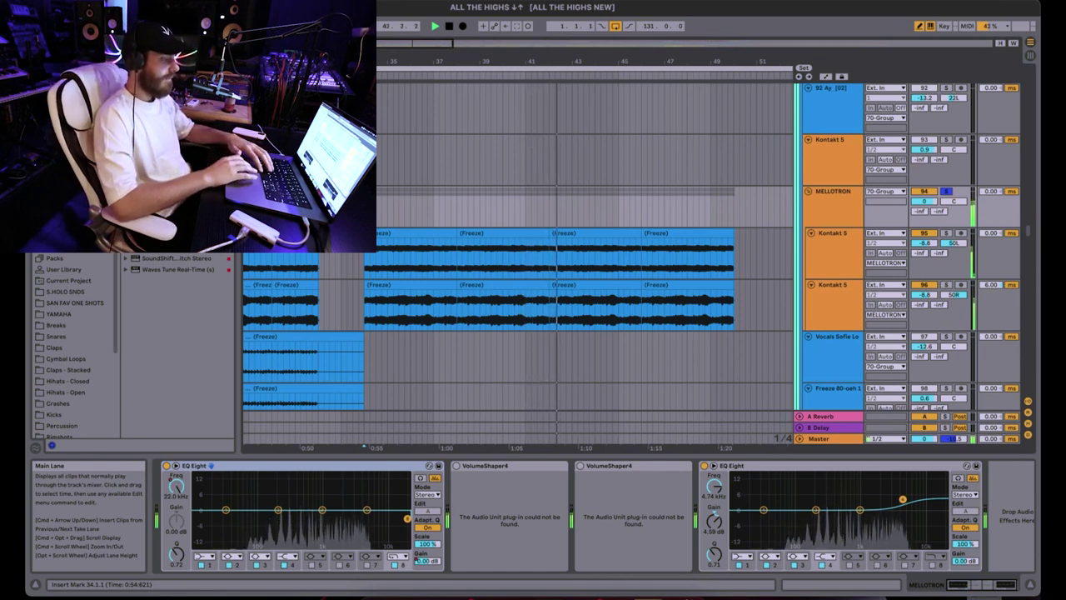
# - Stop the Mellotron playback, add the SYNTH track to the solo, and play from 34.1.1
pyautogui.press('space')
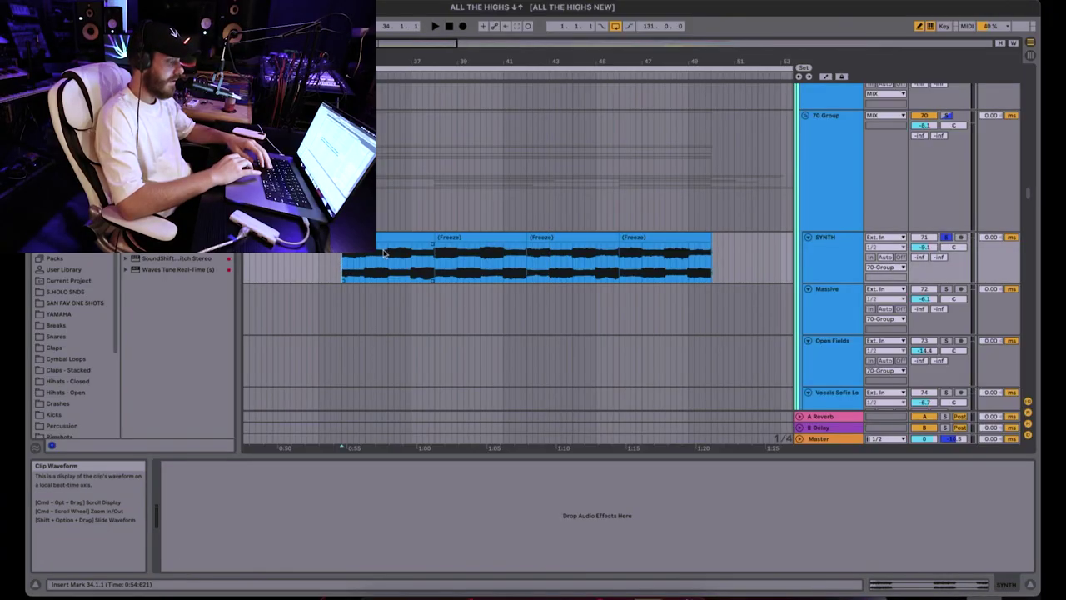
pyautogui.press('space')
pyautogui.scroll(-5, 383, 251)
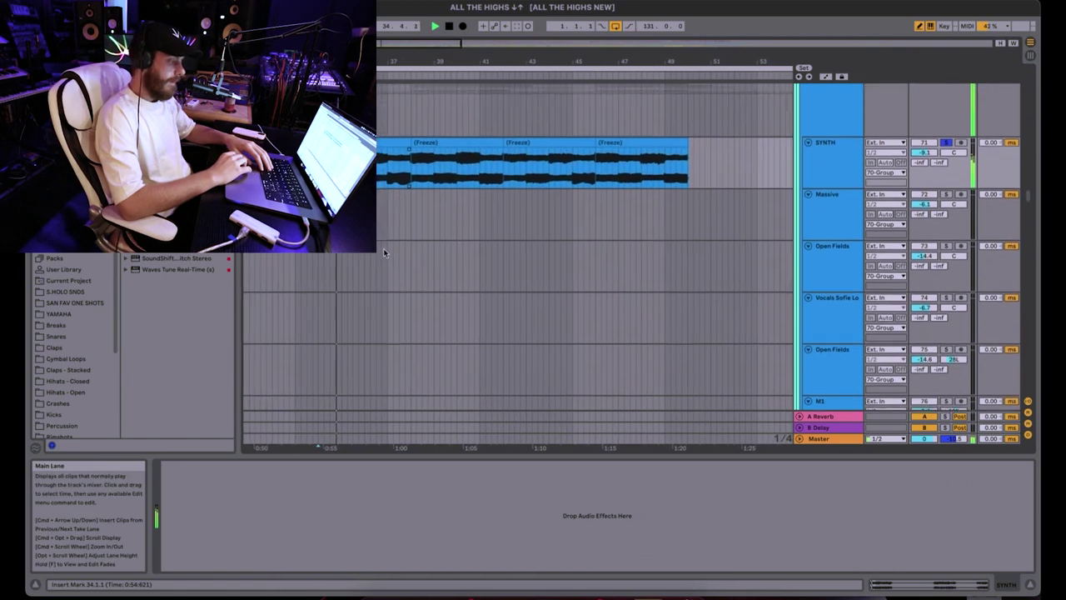
pyautogui.scroll(-1, 383, 251)
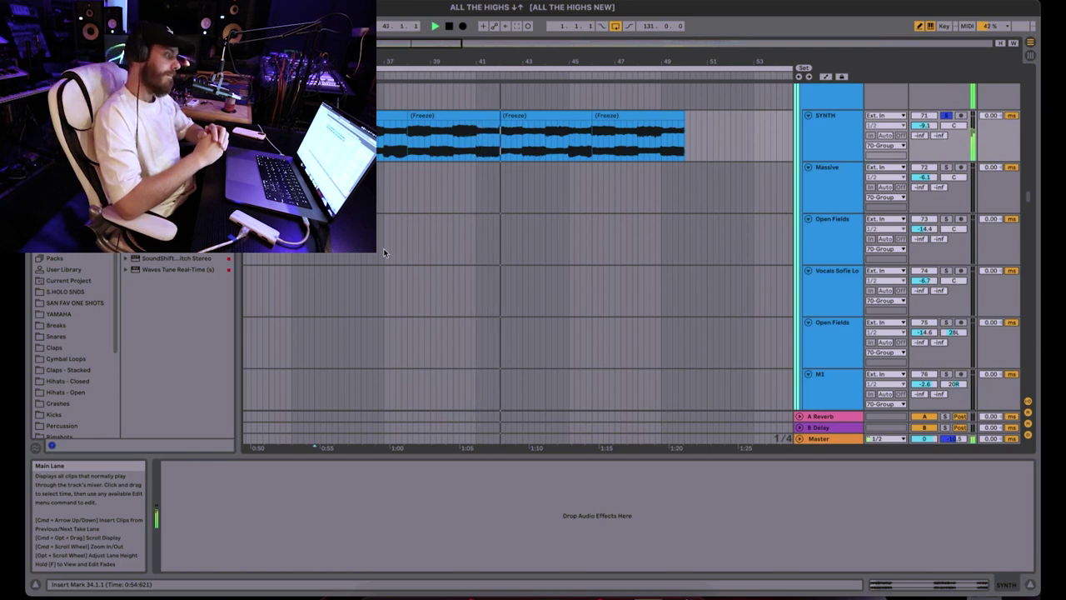
# - Add the CHOIR track to the solo and play from 33.4.1 with the track's device chain displayed
pyautogui.scroll(-15, 383, 248)
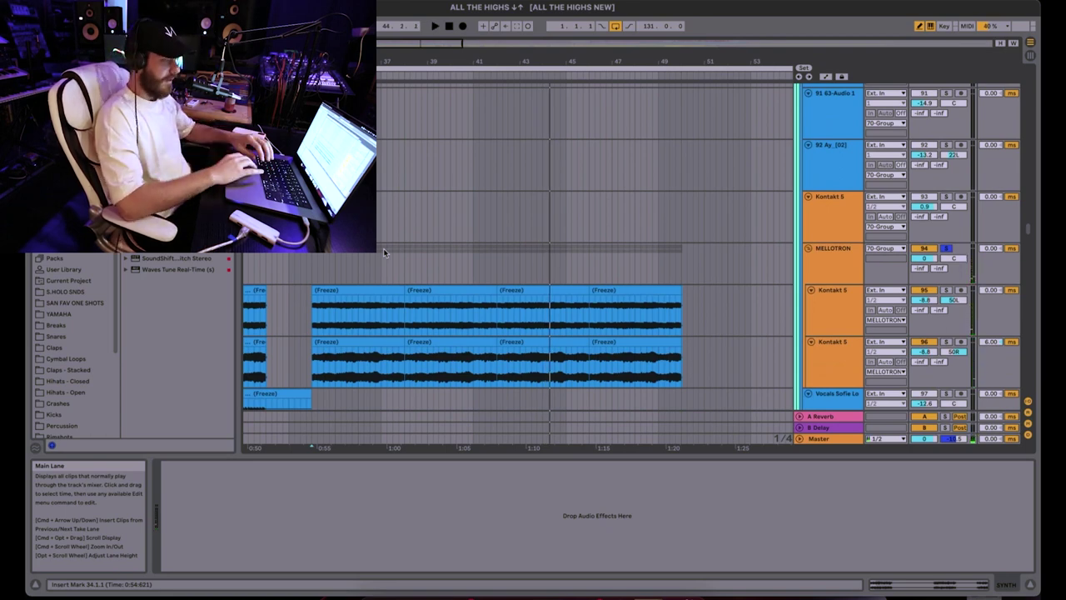
pyautogui.scroll(-1, 383, 248)
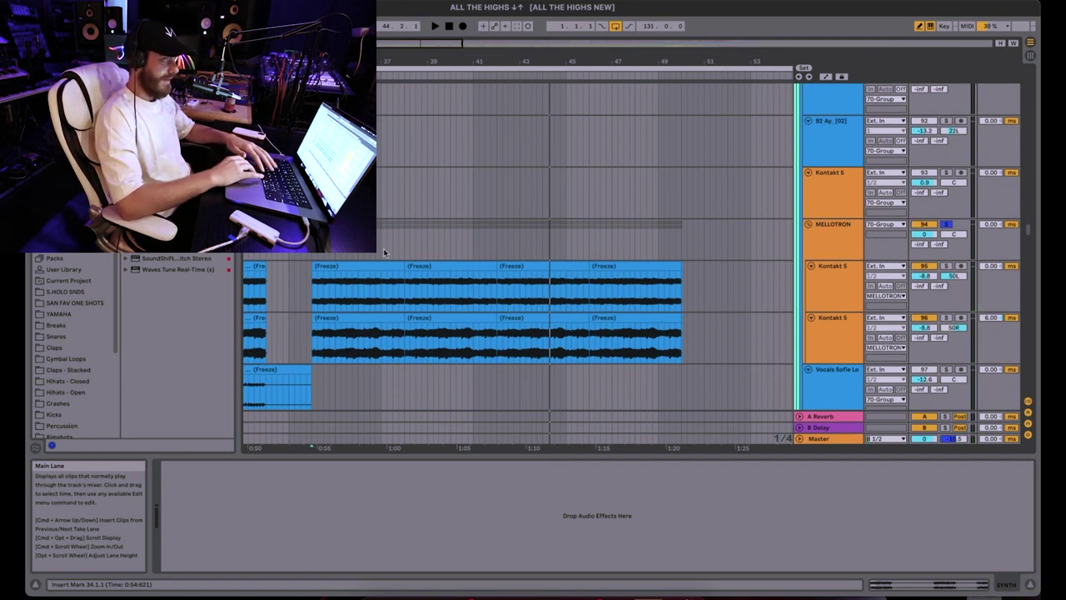
pyautogui.scroll(-4, 383, 253)
pyautogui.scroll(-8, 383, 253)
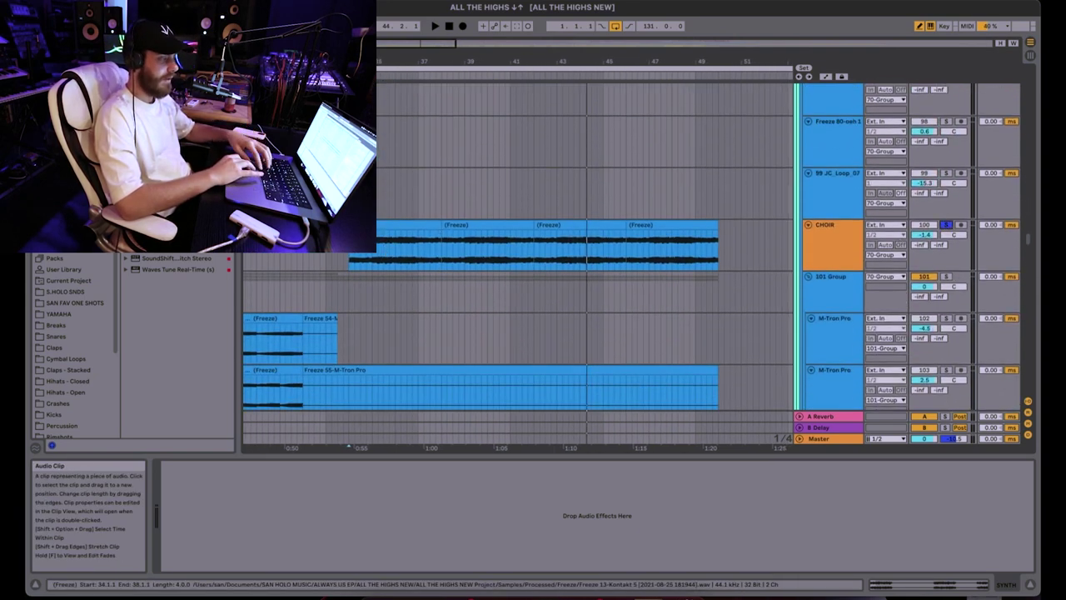
pyautogui.click(343, 255)
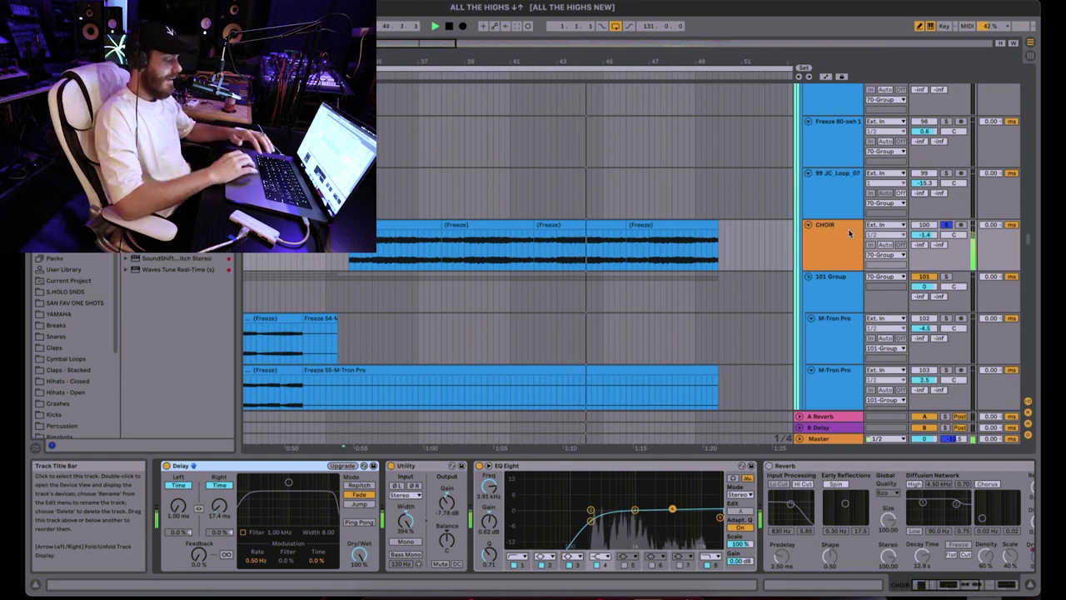
pyautogui.press('space')
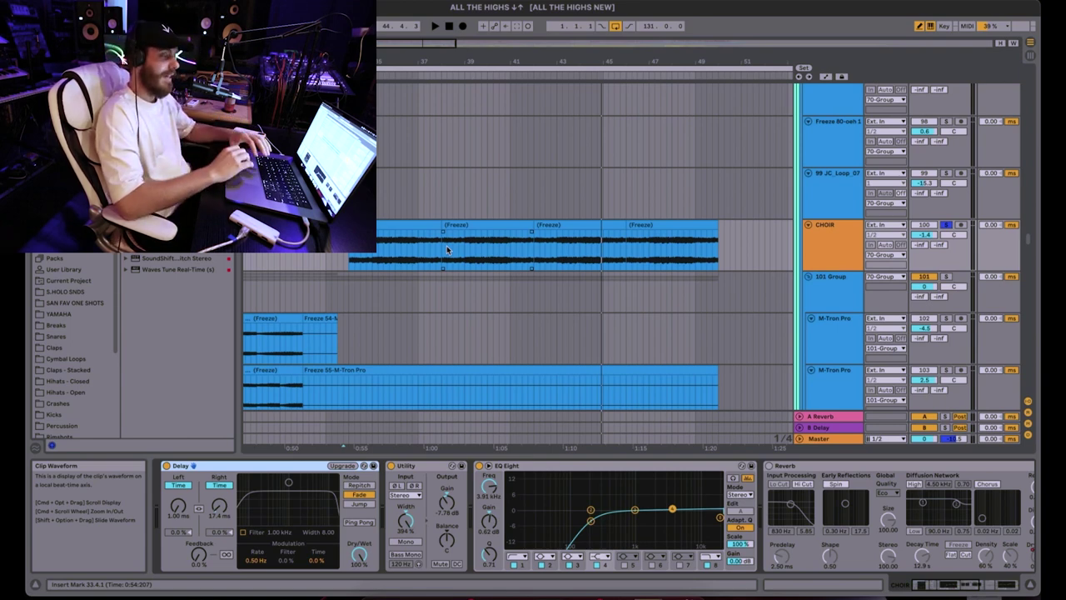
# - Add the 61 Massive and 63 Massive bass tracks to the solo
pyautogui.scroll(15, 446, 248)
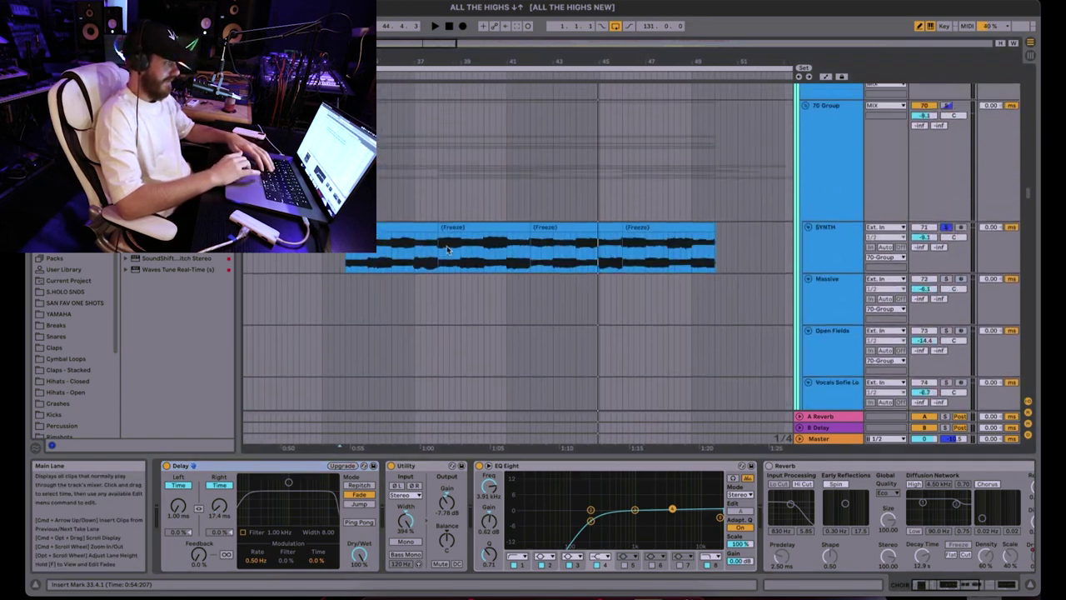
pyautogui.scroll(10, 446, 248)
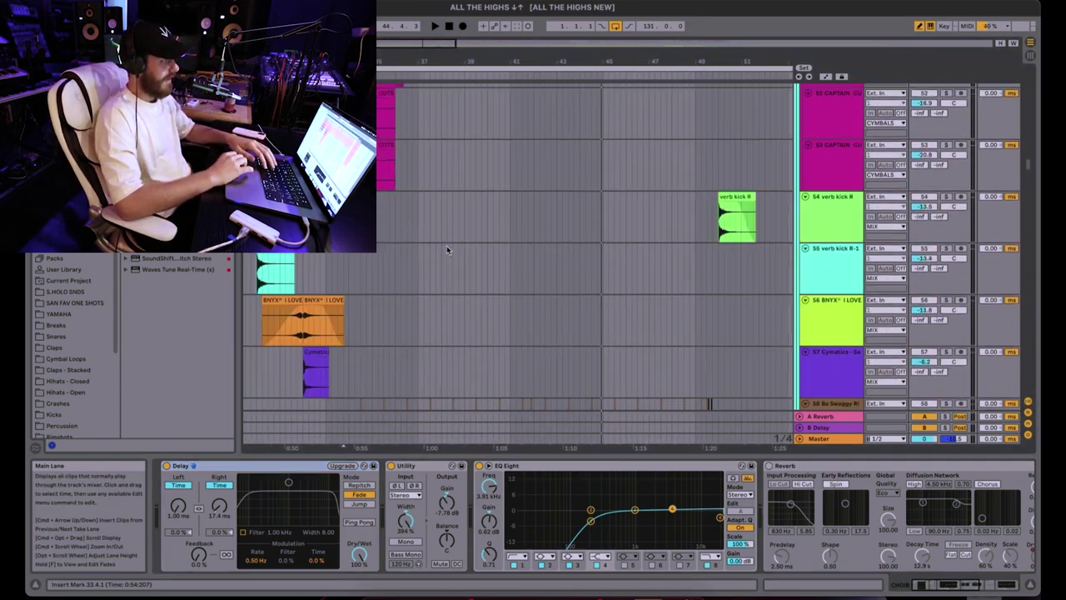
pyautogui.scroll(-5, 447, 249)
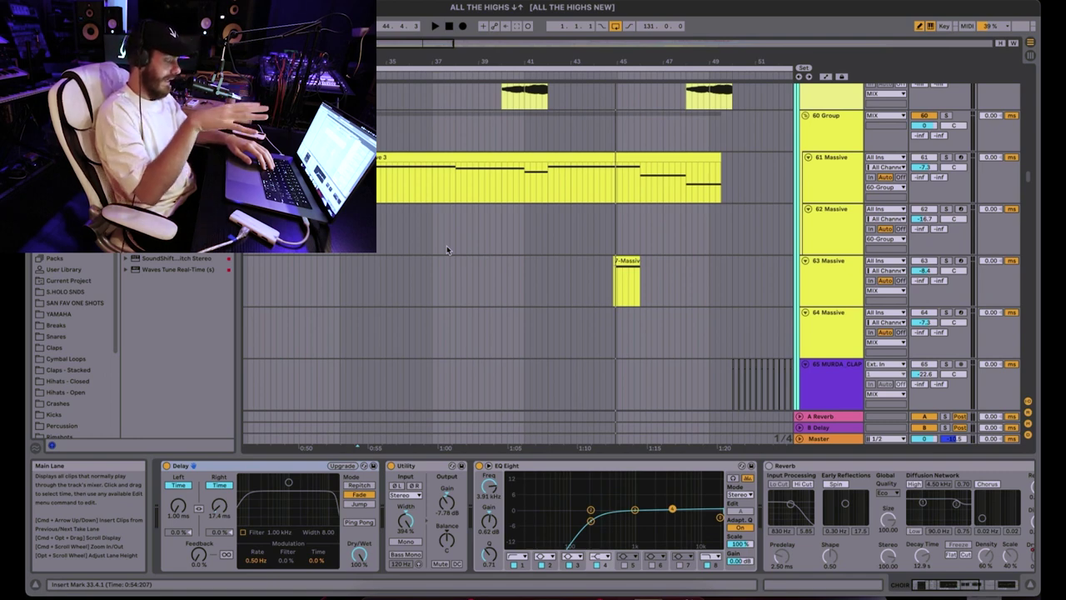
pyautogui.scroll(-1, 446, 245)
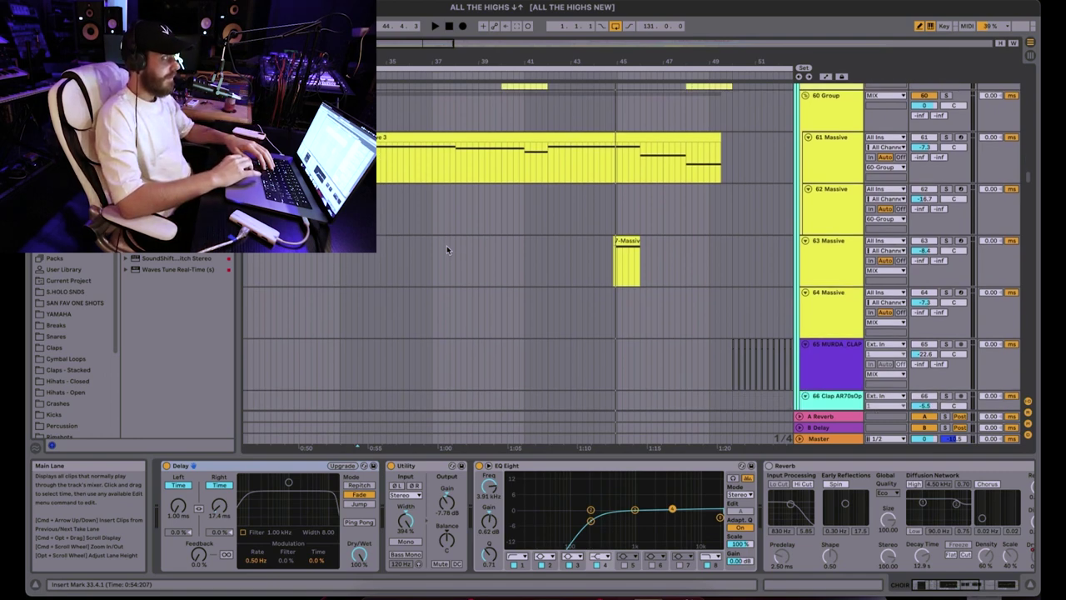
pyautogui.scroll(2, 447, 245)
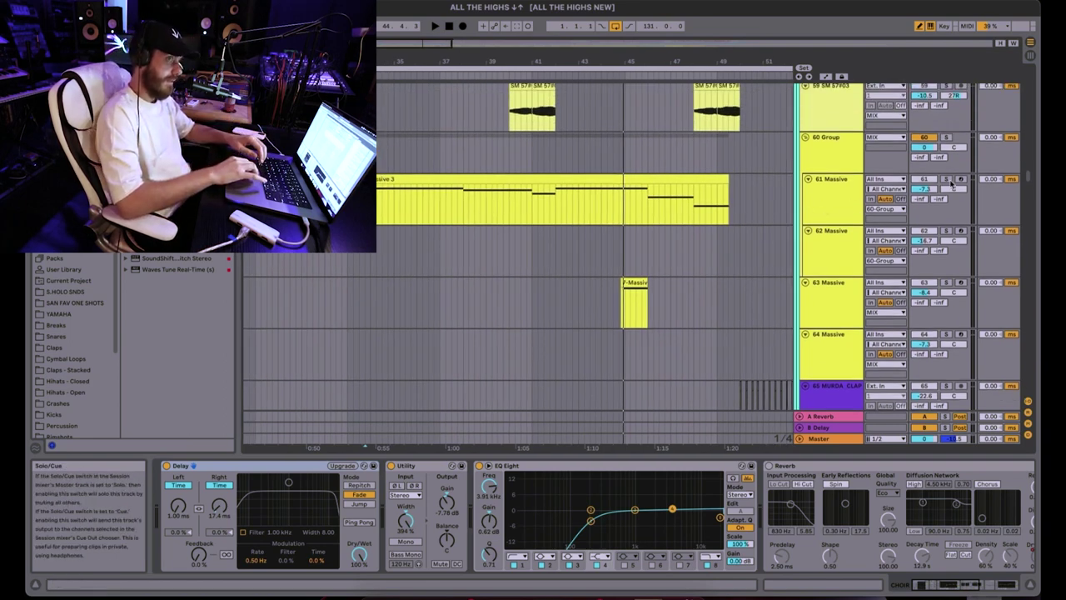
pyautogui.scroll(1, 505, 197)
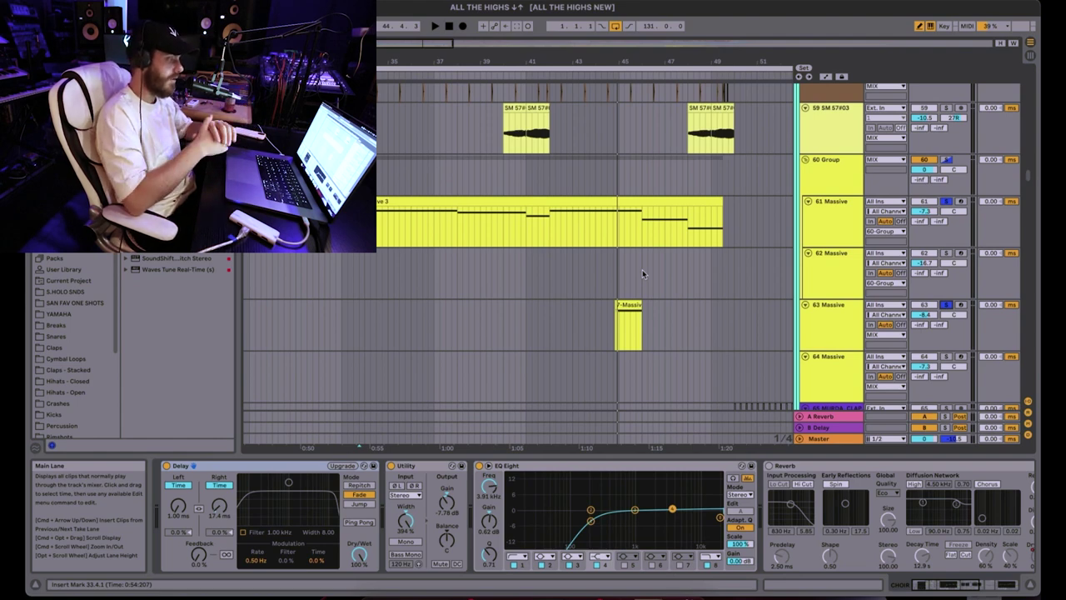
# - Select the clip on the 61 Massive track and play its bass line from 33.3.1 to the clip's end
pyautogui.press('Up')
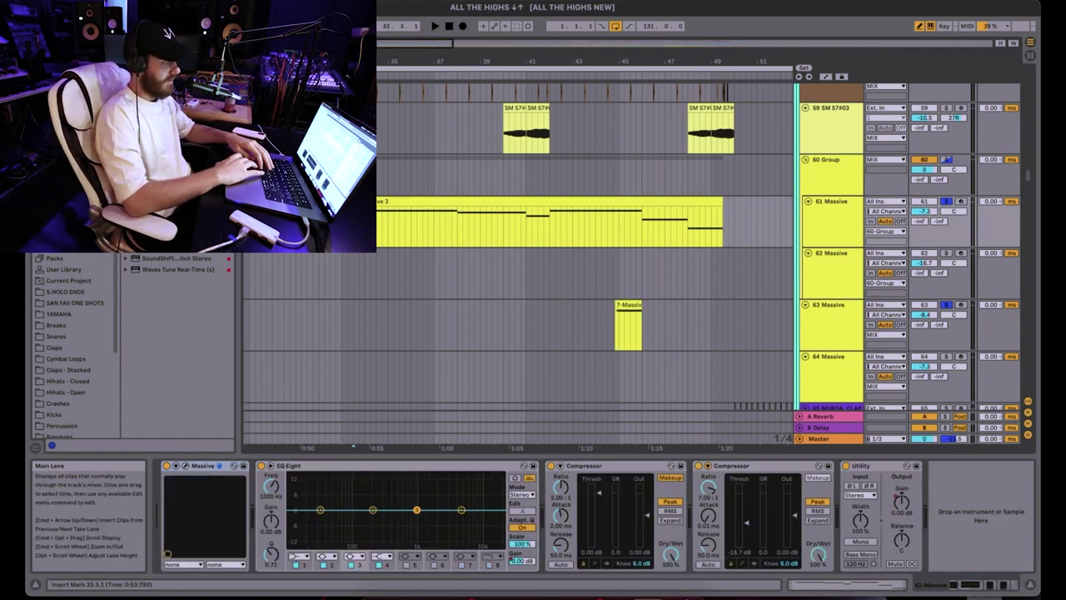
pyautogui.click(412, 203)
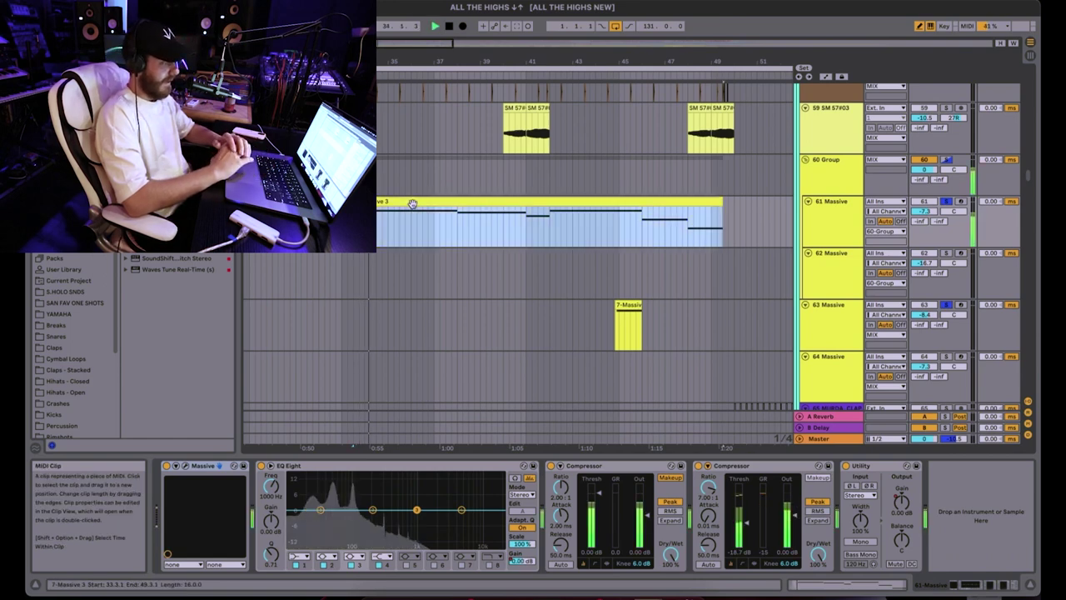
pyautogui.click(823, 212)
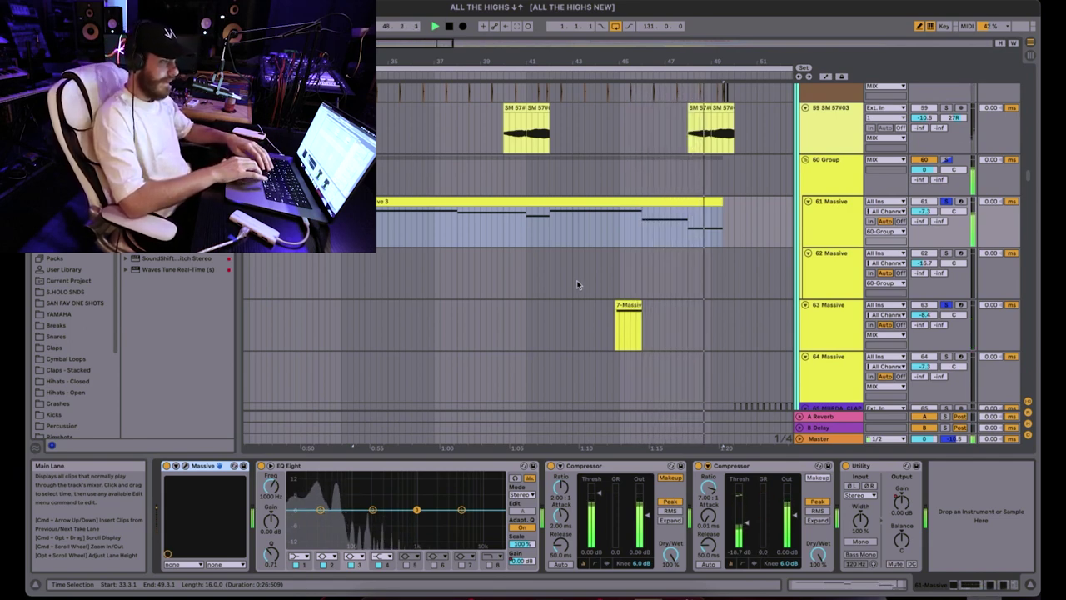
pyautogui.click(843, 207)
pyautogui.press('space')
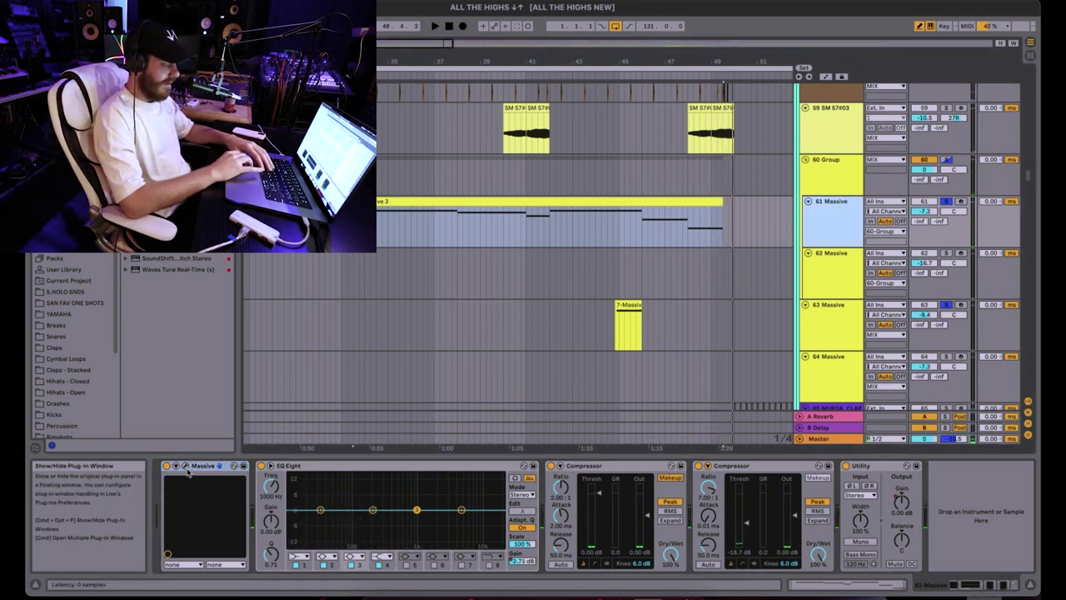
# - Open the Massive plug-in window on track 61, lower the computer keyboard octave, and arm the track for recording
pyautogui.click(219, 466)
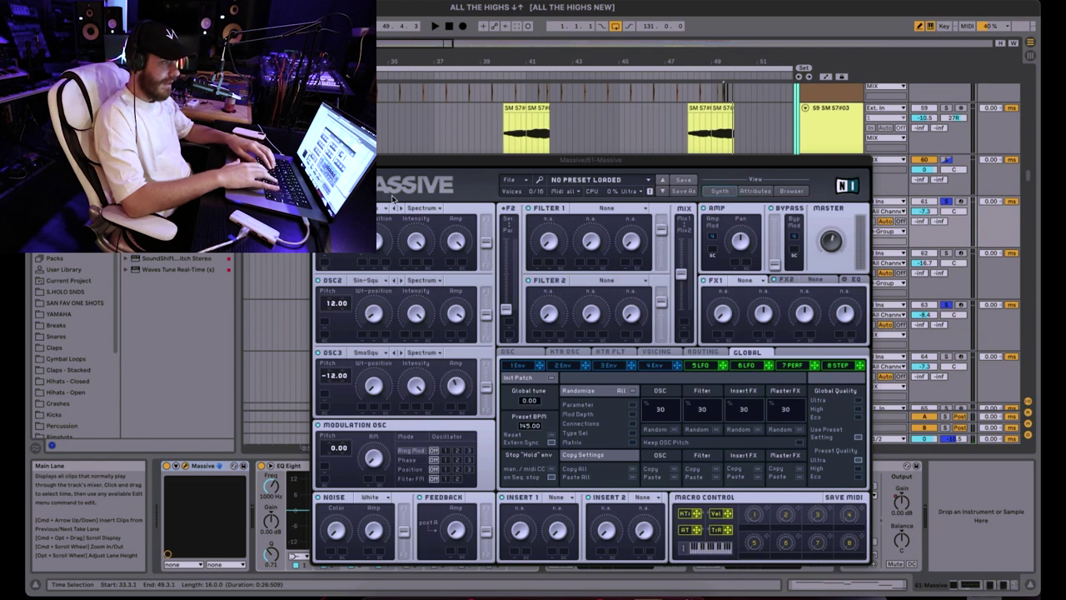
pyautogui.press('z')
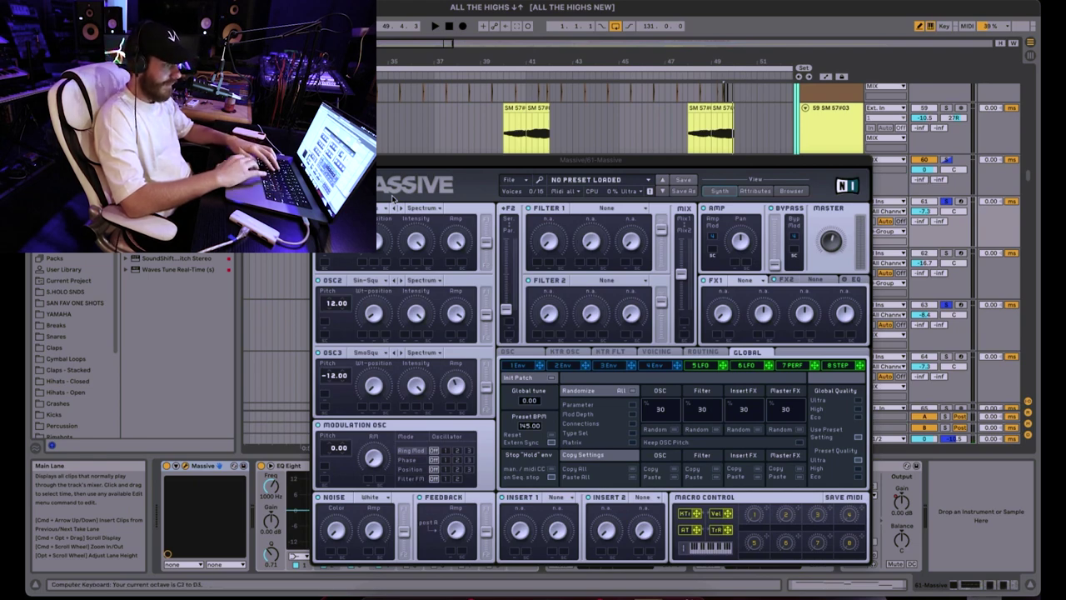
pyautogui.moveTo(525, 170); pyautogui.dragTo(533, 341)
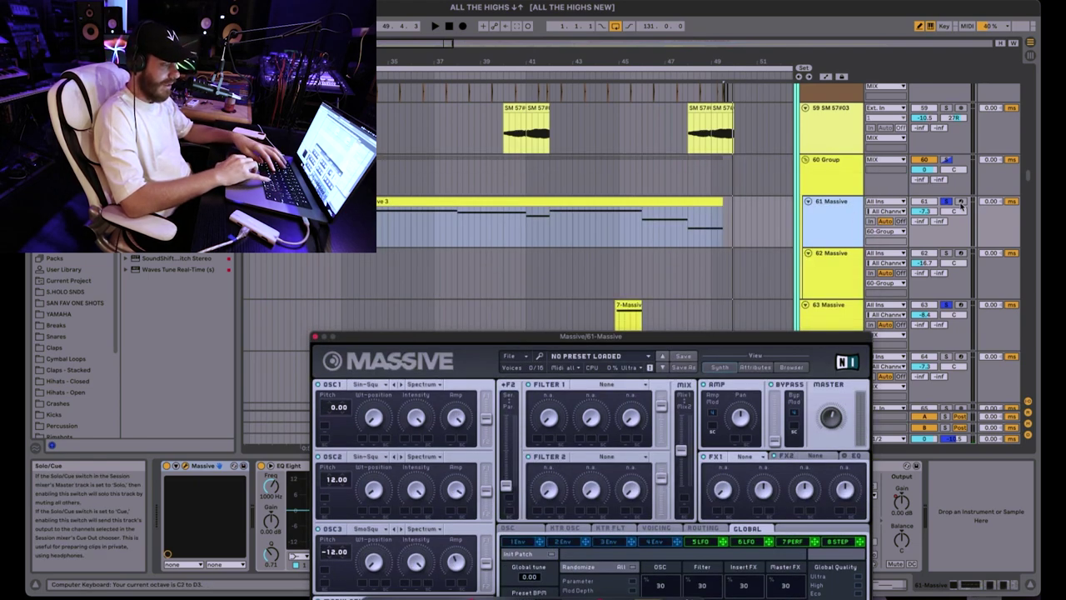
pyautogui.click(962, 203)
# - Audition low bass notes through Massive with the computer keyboard while viewing its full synth window, and hide the plug-in window
pyautogui.press('a')
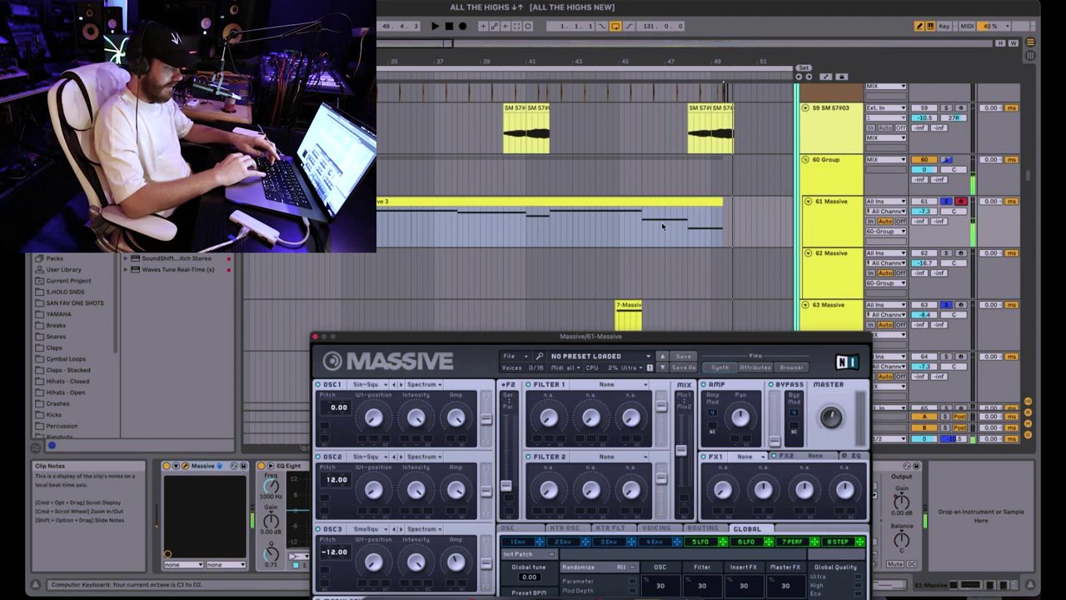
pyautogui.press('z')
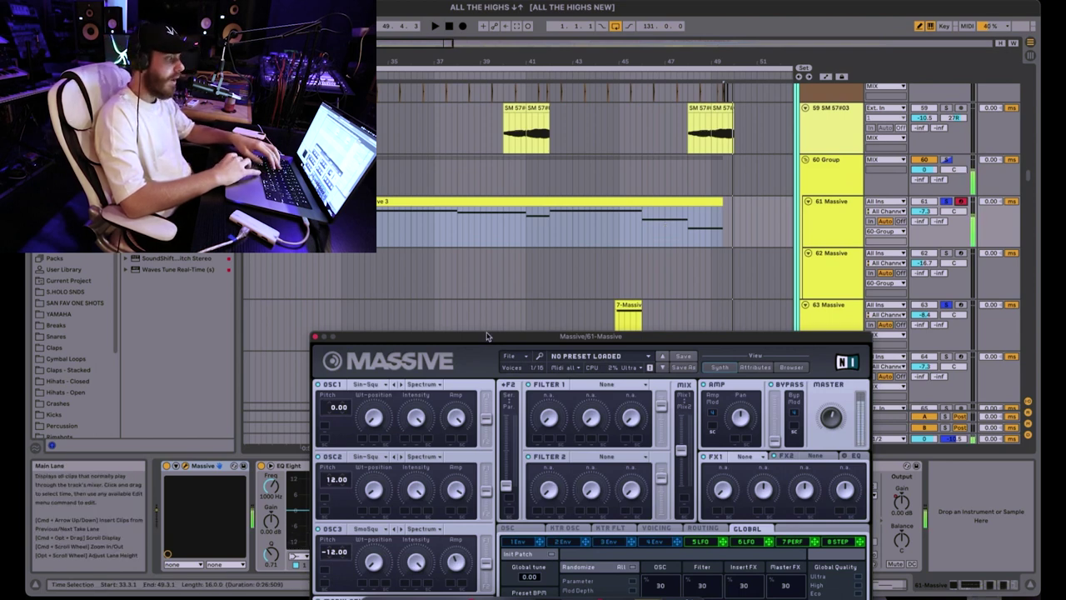
pyautogui.moveTo(489, 337); pyautogui.dragTo(487, 83)
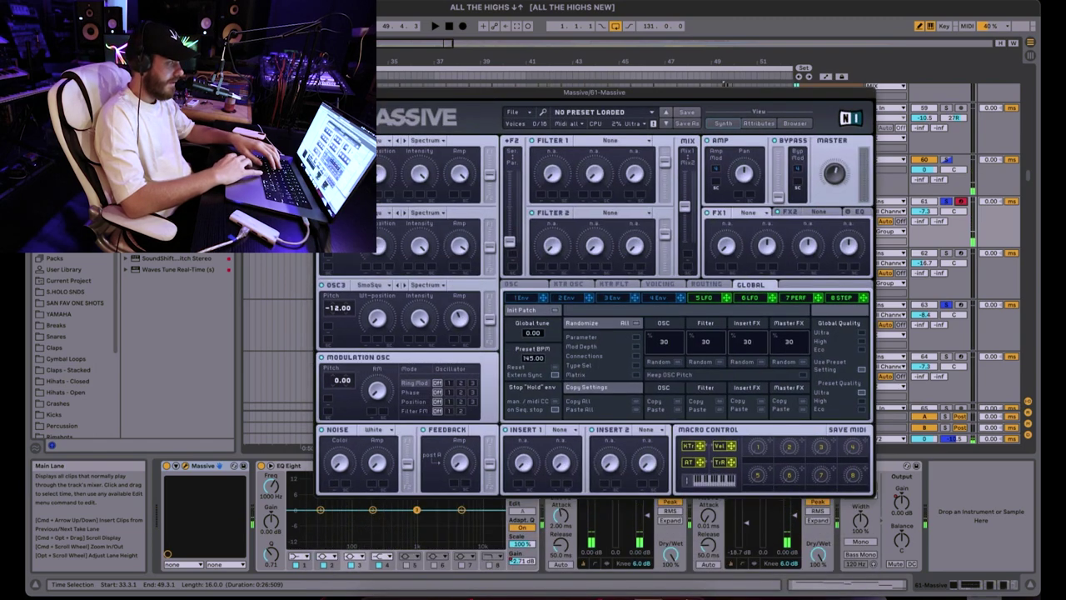
pyautogui.press('a')
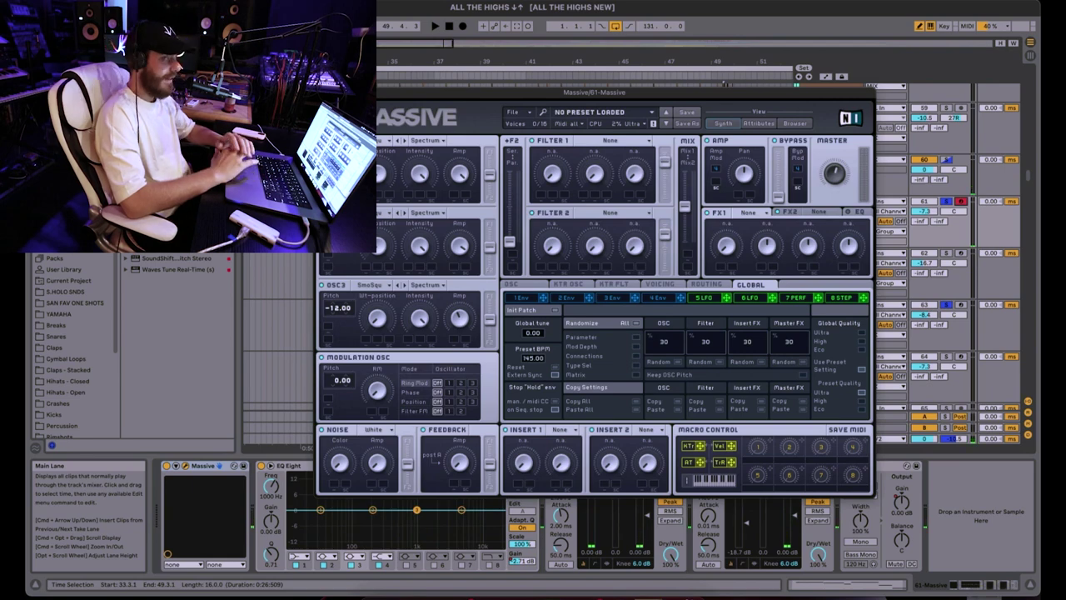
pyautogui.press('super+alt+p')
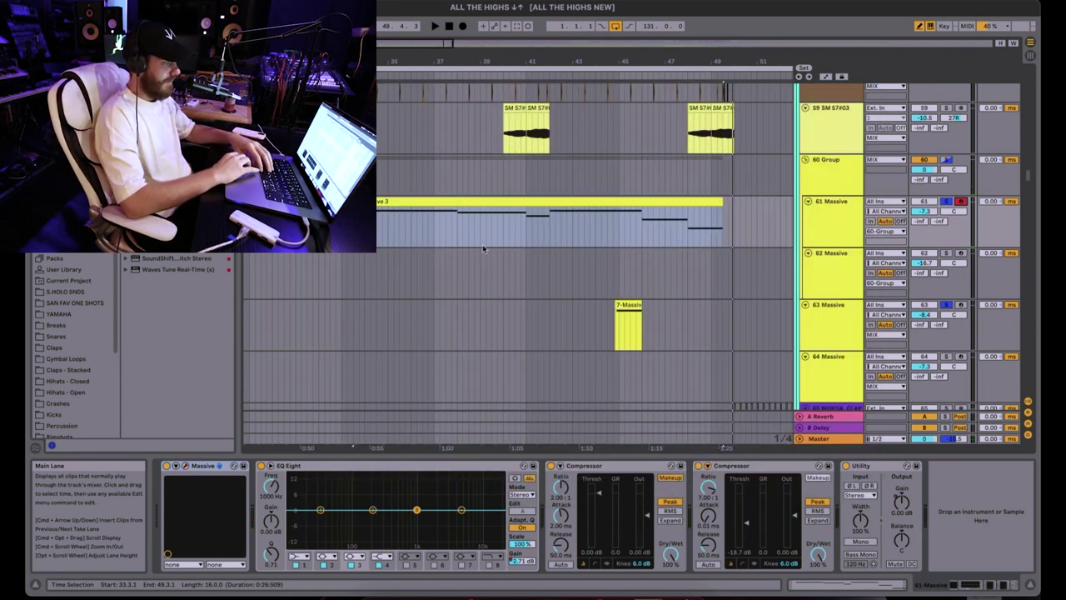
# - Play the bass line on the 61 Massive track and show its clip's notes and note settings
pyautogui.press('space')
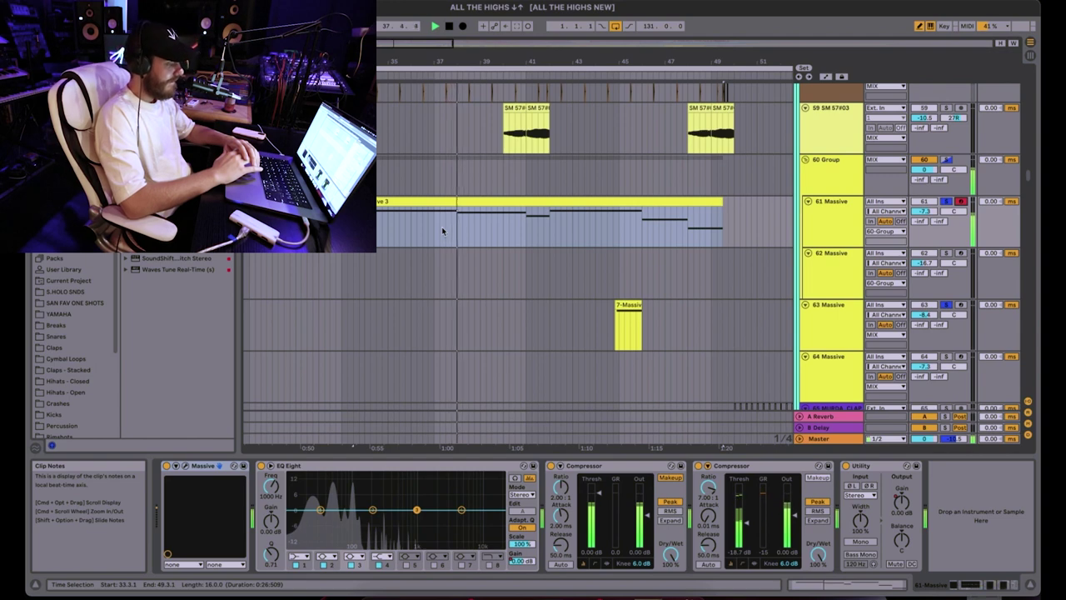
pyautogui.doubleClick(581, 197)
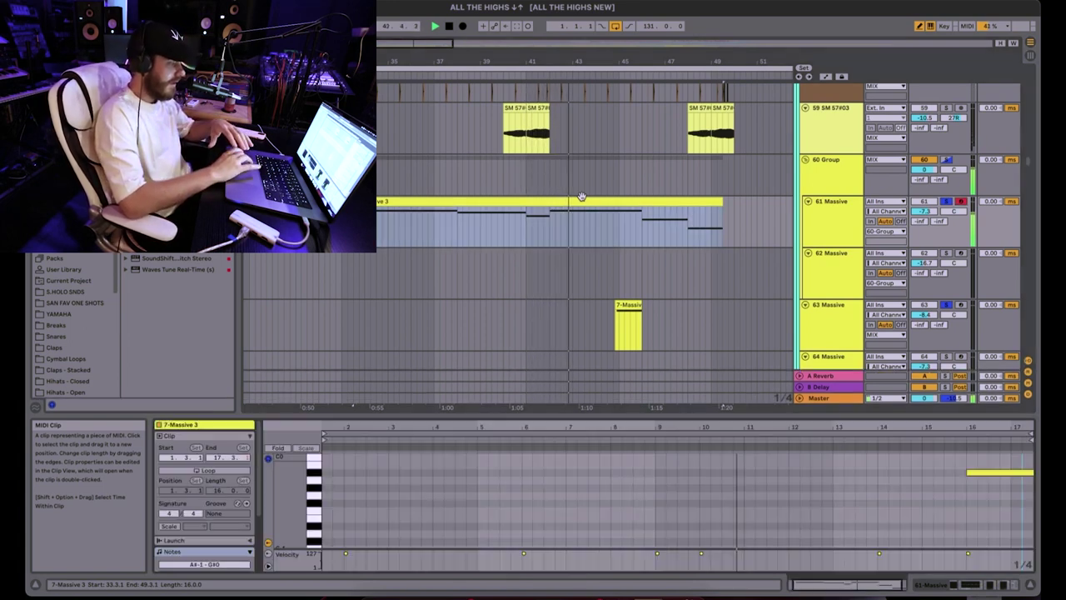
pyautogui.scroll(-5, 212, 563)
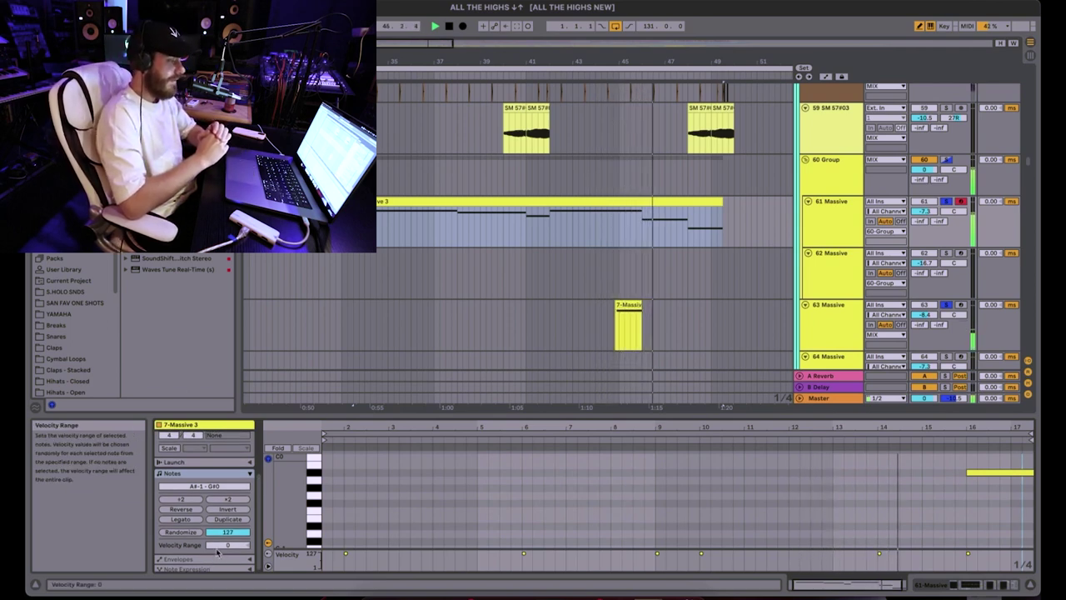
pyautogui.press('space')
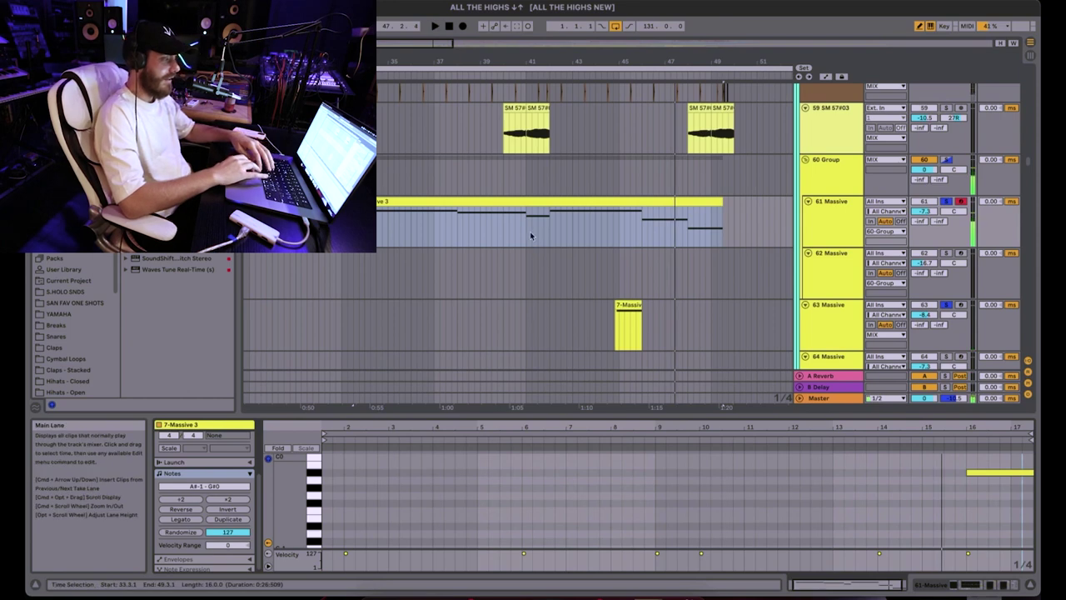
# - Set the playback start to 42.1.1 in the 61 Massive clip and audition its bass line in short passes
pyautogui.click(549, 230)
pyautogui.click(549, 230)
pyautogui.press('space')
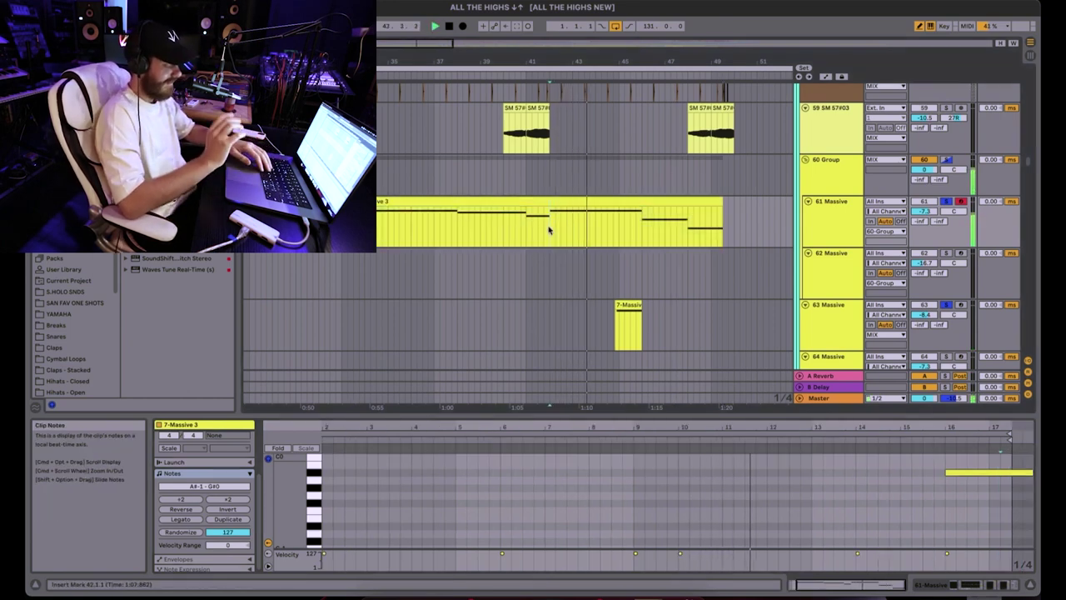
pyautogui.press('space')
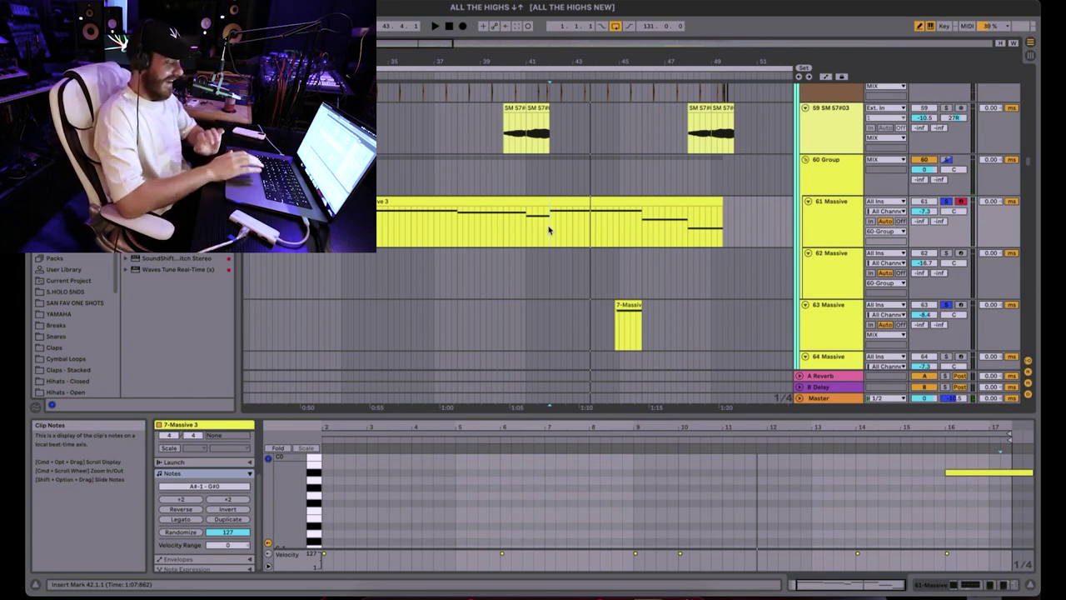
pyautogui.press('space')
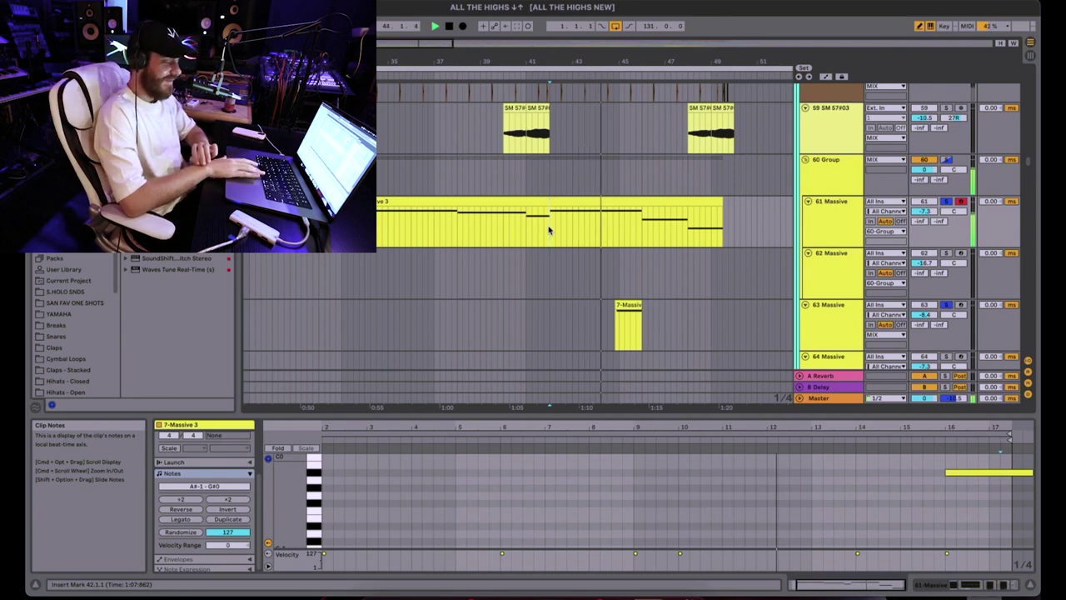
pyautogui.press('space')
pyautogui.scroll(-6, 548, 230)
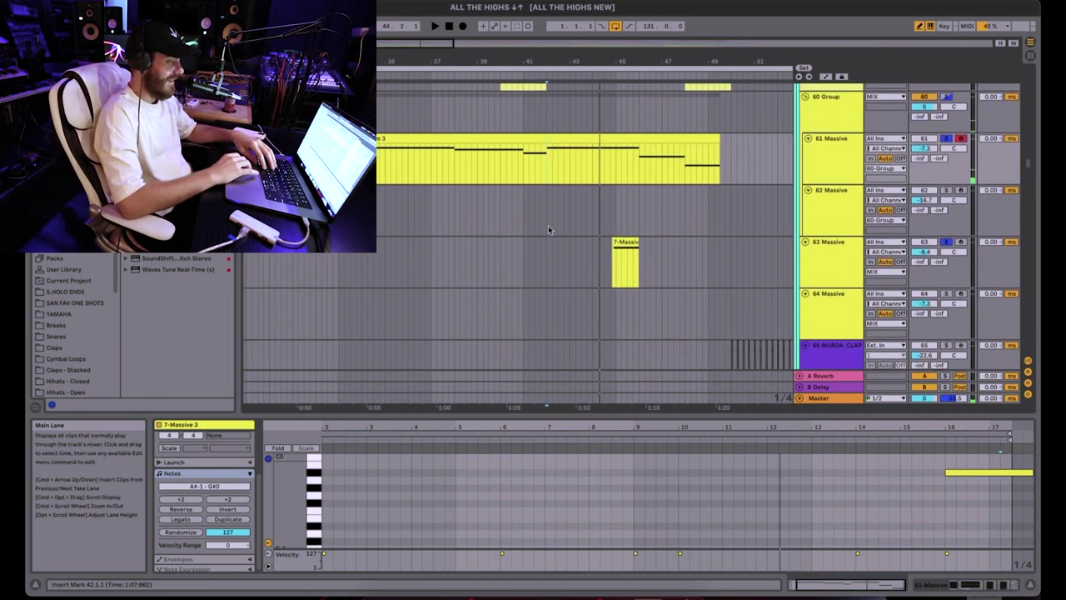
pyautogui.scroll(5, 548, 230)
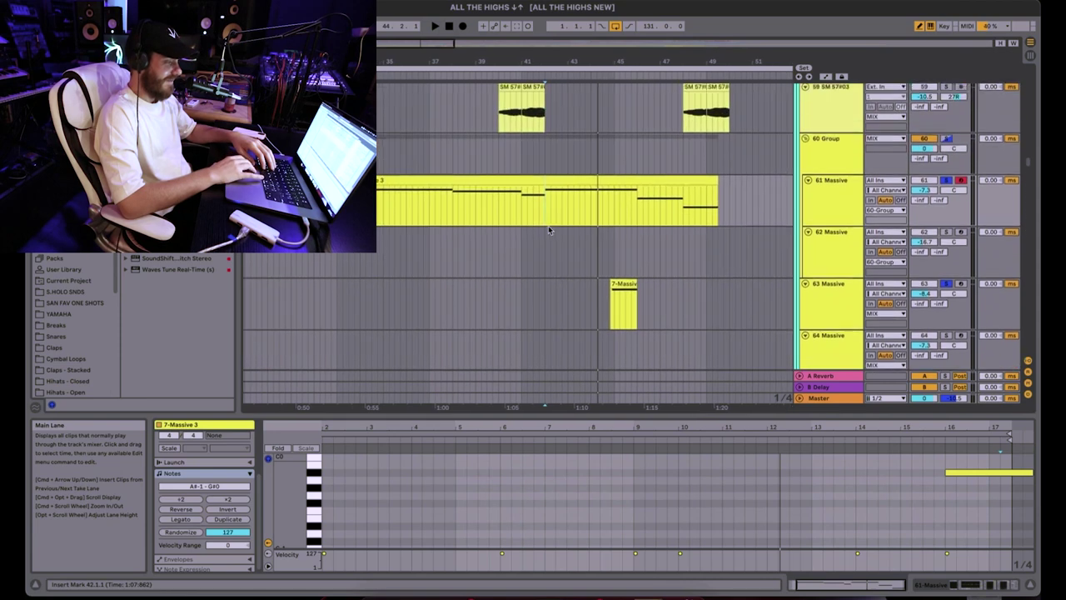
pyautogui.scroll(-2, 548, 230)
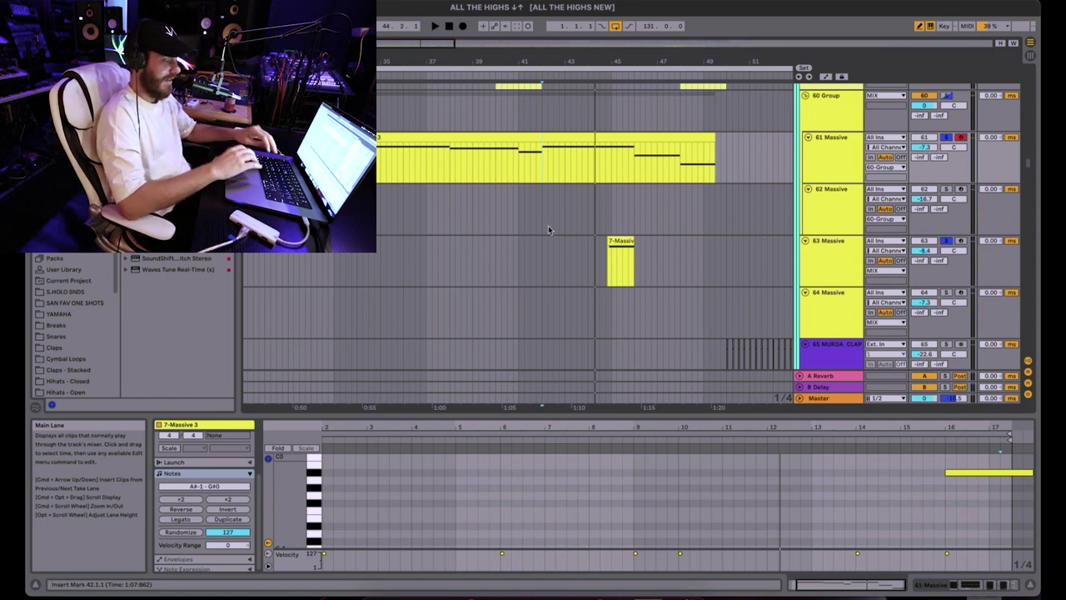
pyautogui.scroll(-3, 549, 231)
pyautogui.scroll(3, 549, 230)
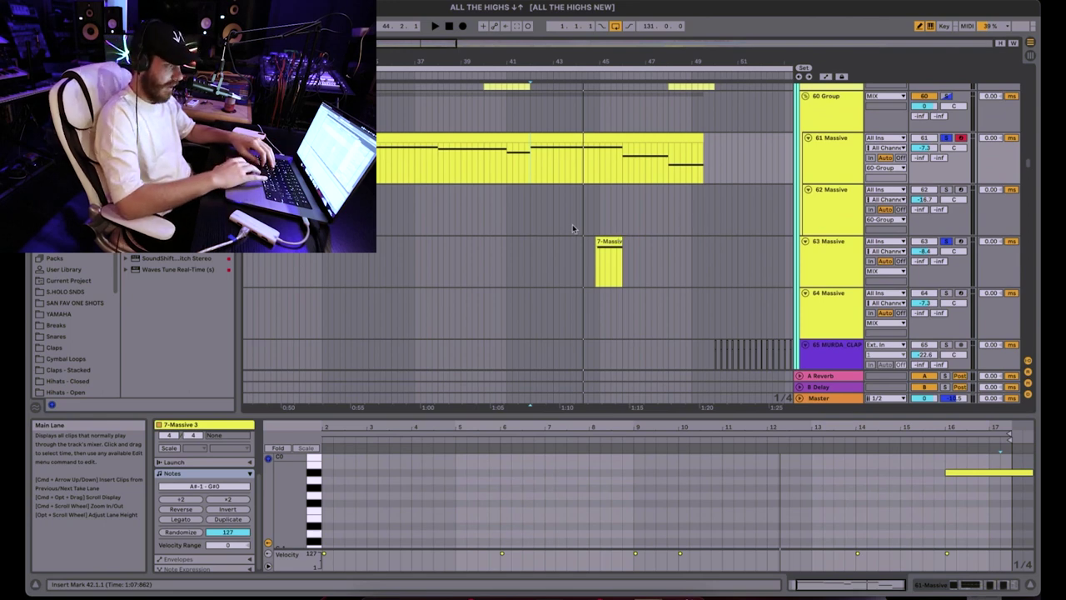
# - Select the short clip on the 63 Massive track and play both bass layers through that passage
pyautogui.moveTo(573, 227); pyautogui.dragTo(651, 302)
pyautogui.click(610, 243)
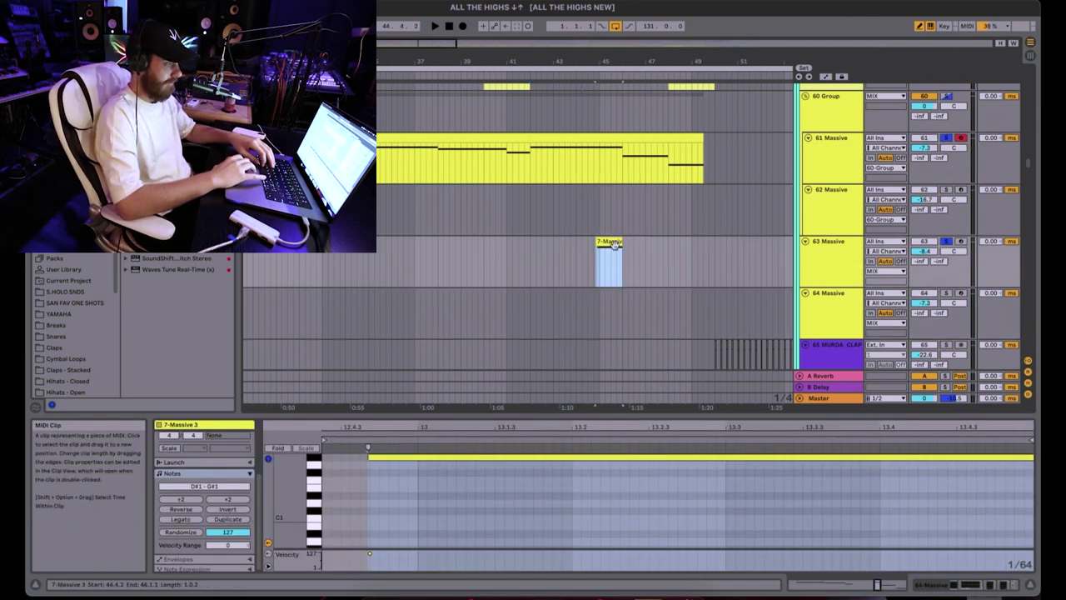
pyautogui.click(593, 167)
pyautogui.press('space')
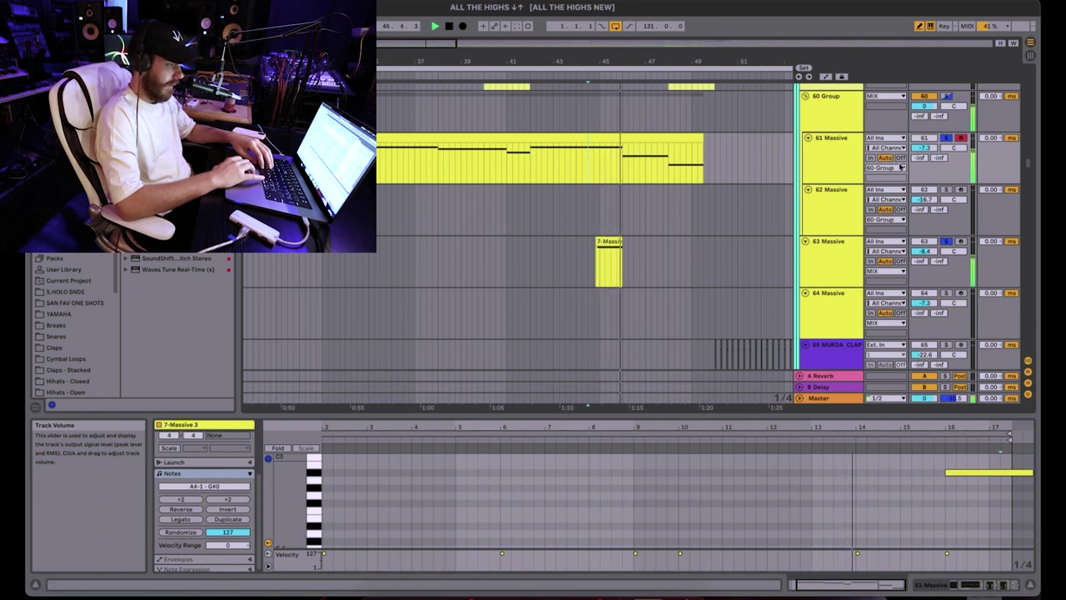
pyautogui.press('space')
# - Replay both Massive bass layers from 44.4.1 and show the 63 Massive track's device chain
pyautogui.click(838, 263)
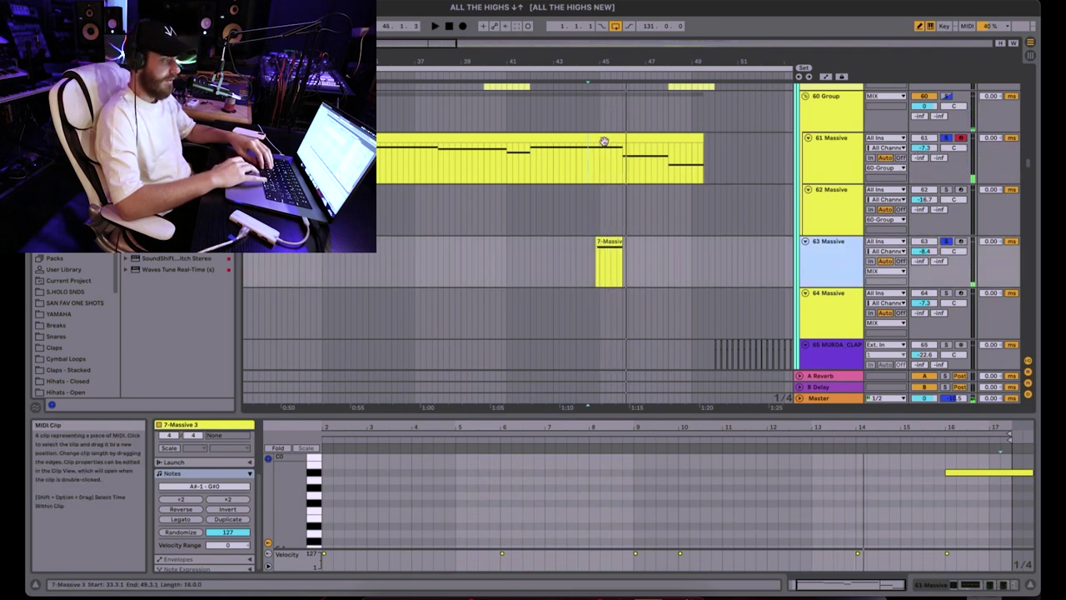
pyautogui.click(594, 158)
pyautogui.press('space')
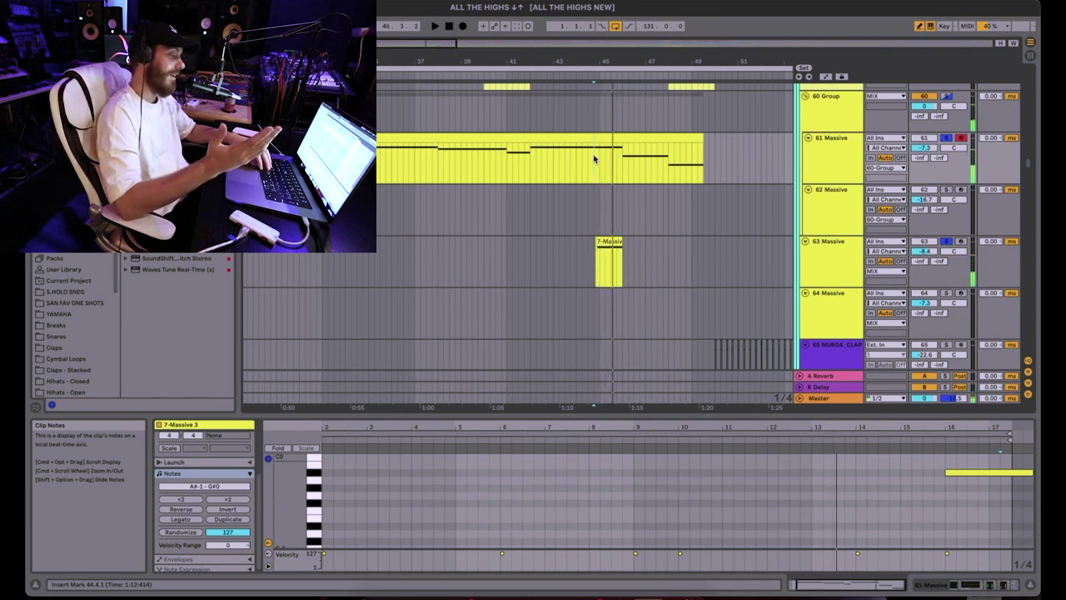
pyautogui.press('space')
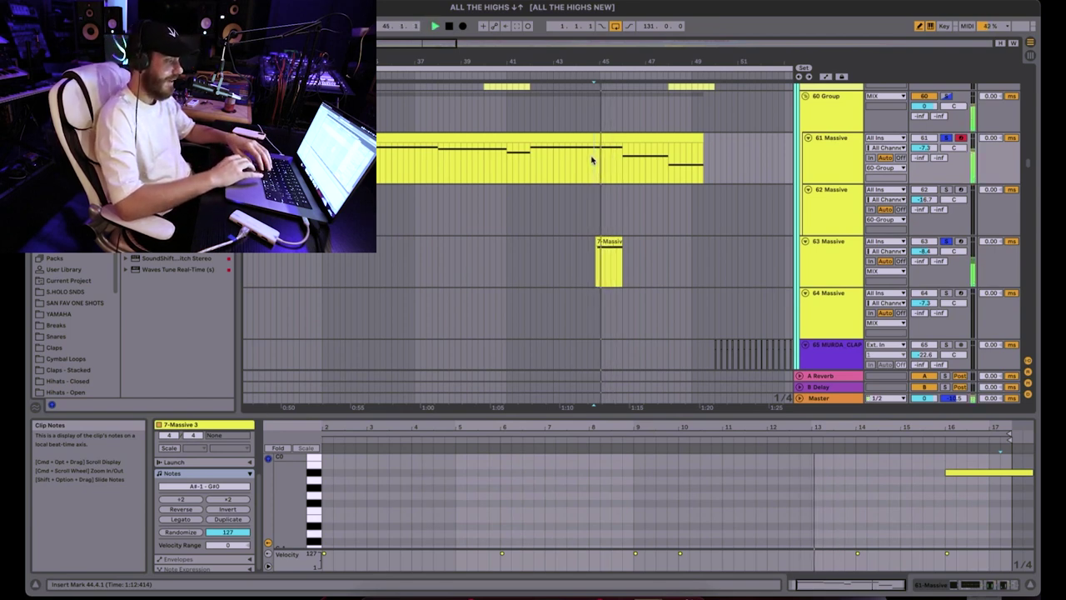
pyautogui.press('space')
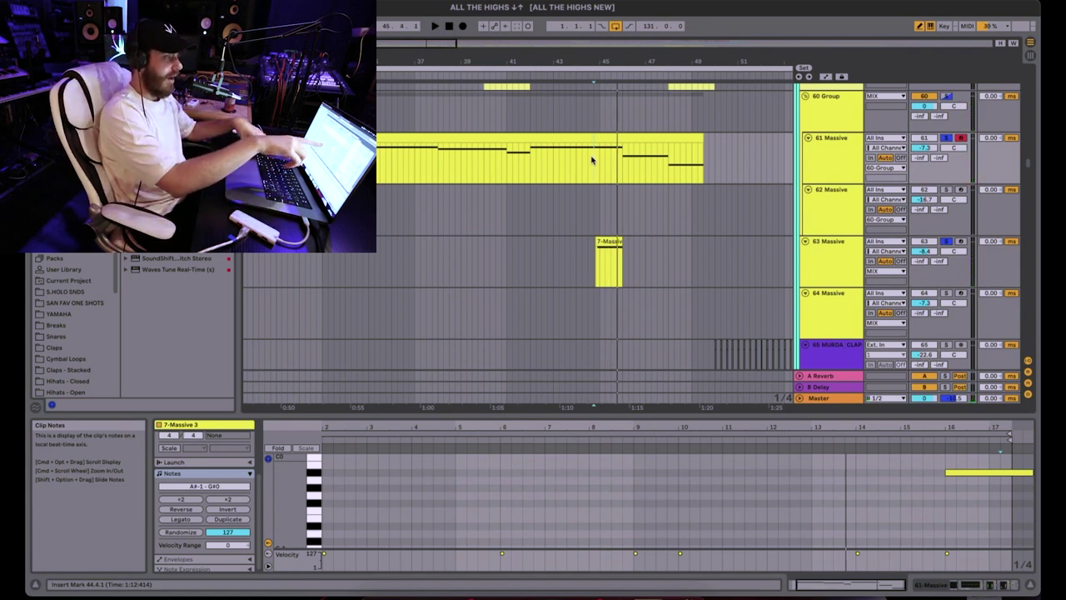
pyautogui.click(834, 249)
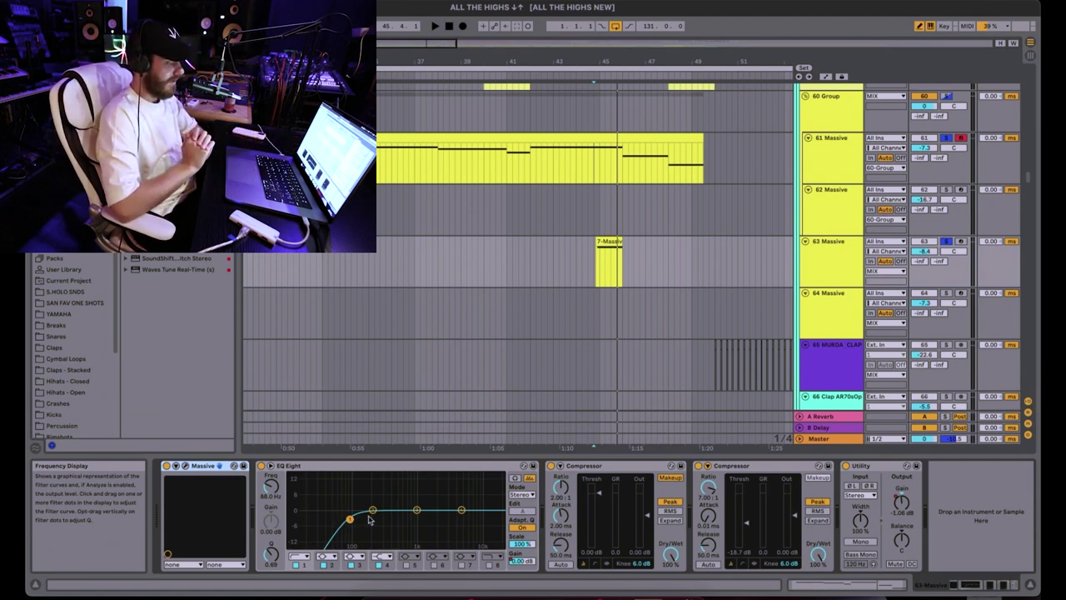
# - Find the pink YMH_LOFI tracks and play them from 33.4.1
pyautogui.scroll(-10, 565, 302)
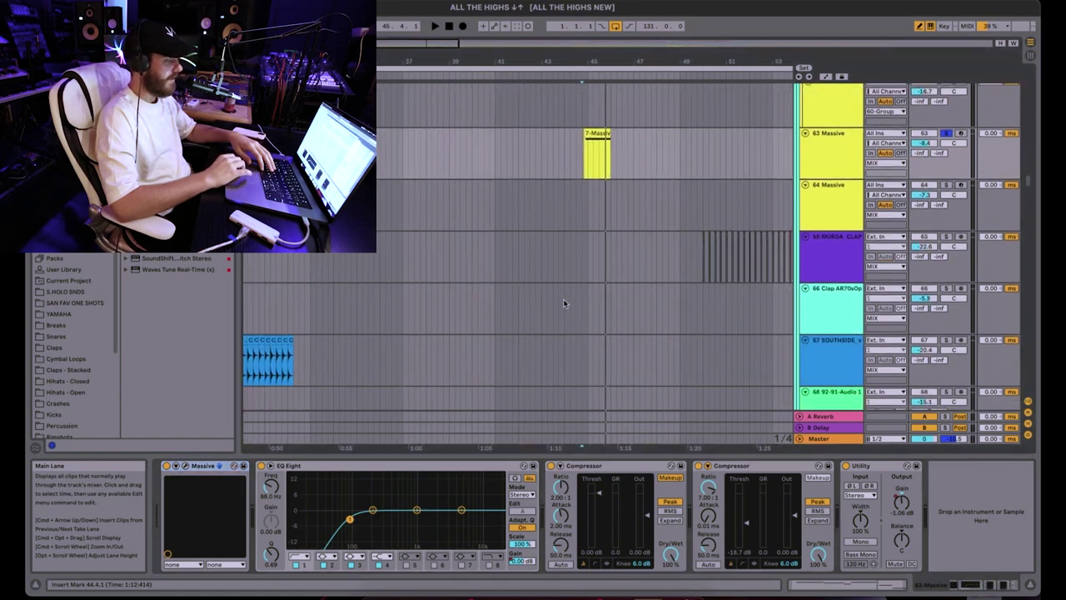
pyautogui.scroll(-10, 564, 302)
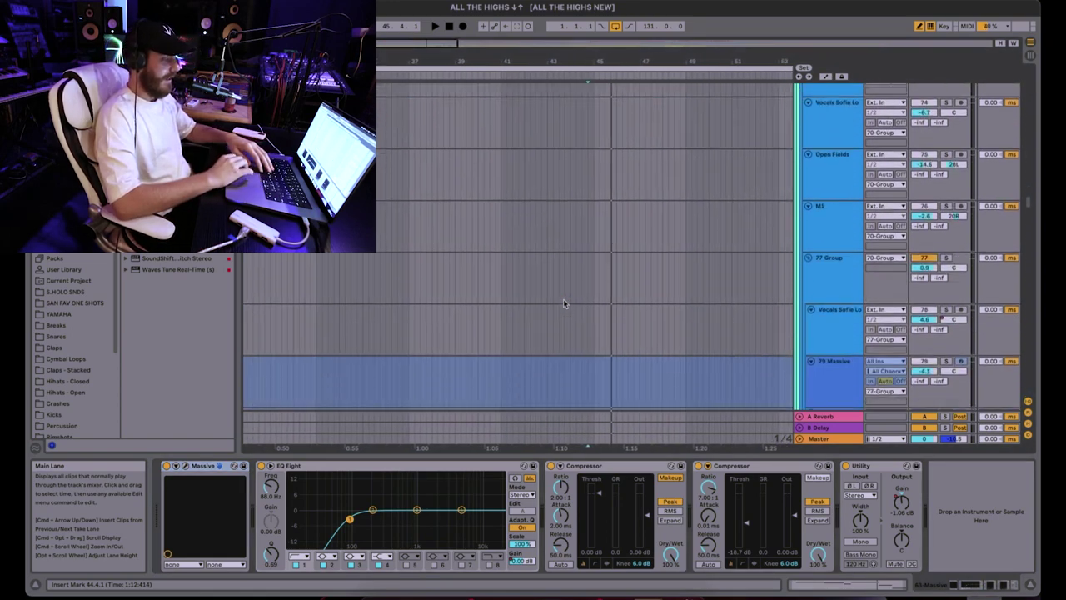
pyautogui.scroll(-8, 564, 299)
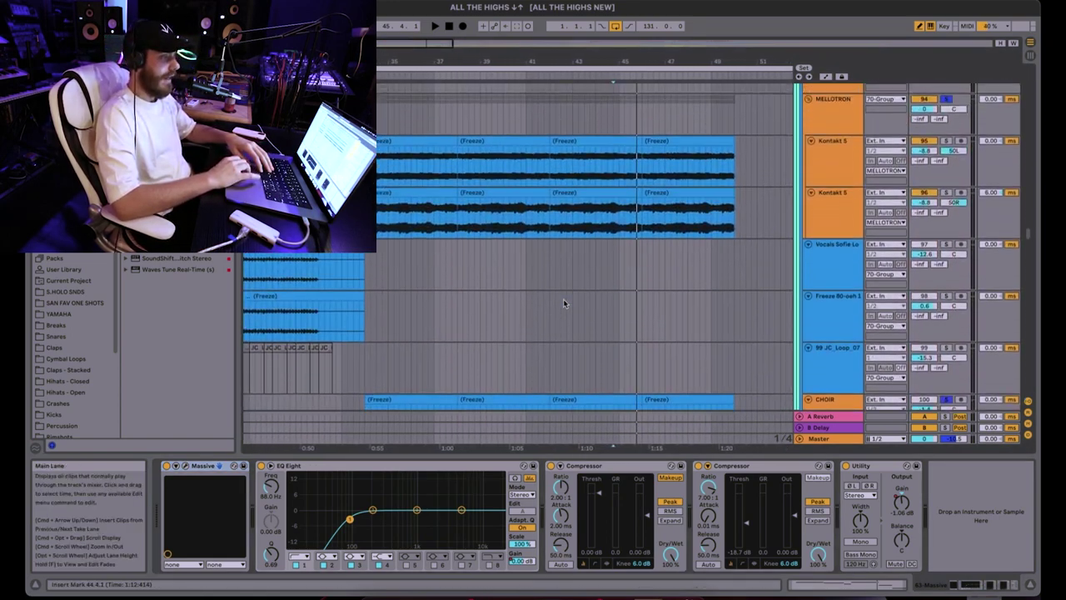
pyautogui.scroll(-3, 399, 221)
pyautogui.scroll(-10, 399, 222)
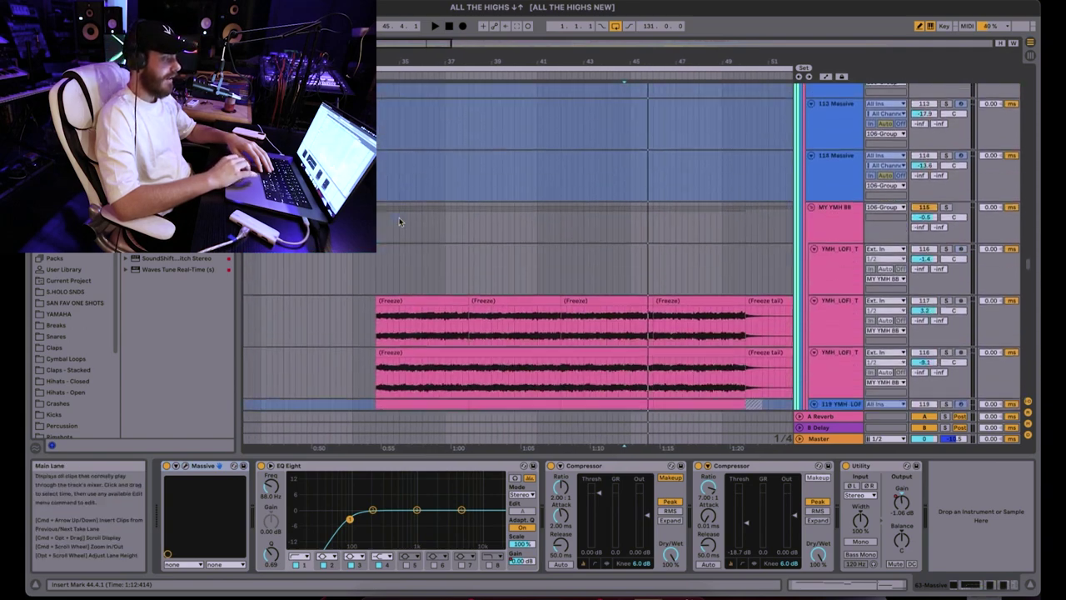
pyautogui.click(381, 202)
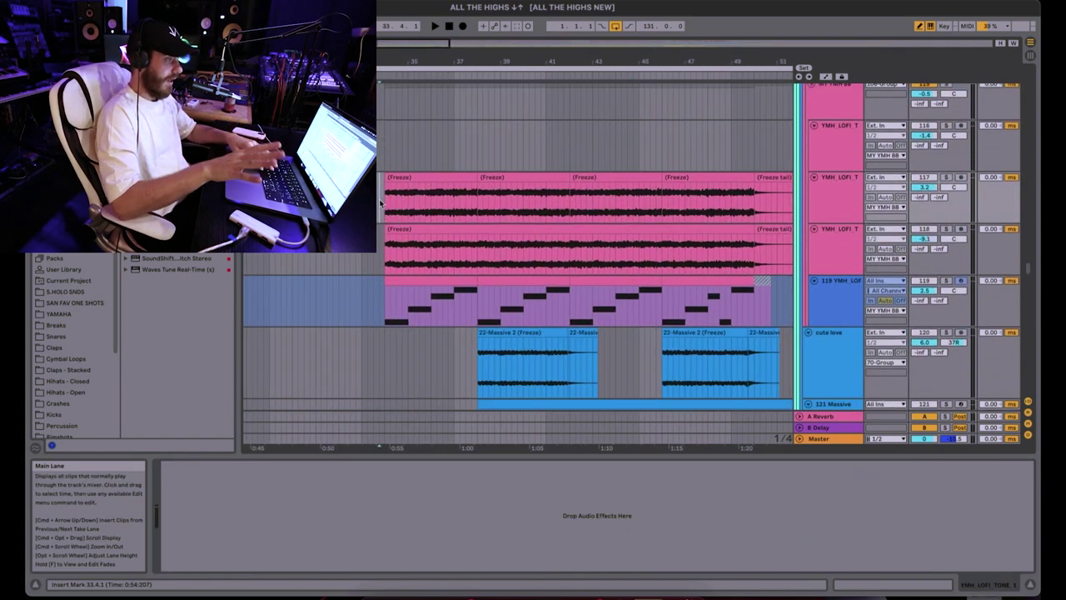
pyautogui.press('space')
pyautogui.scroll(3, 380, 202)
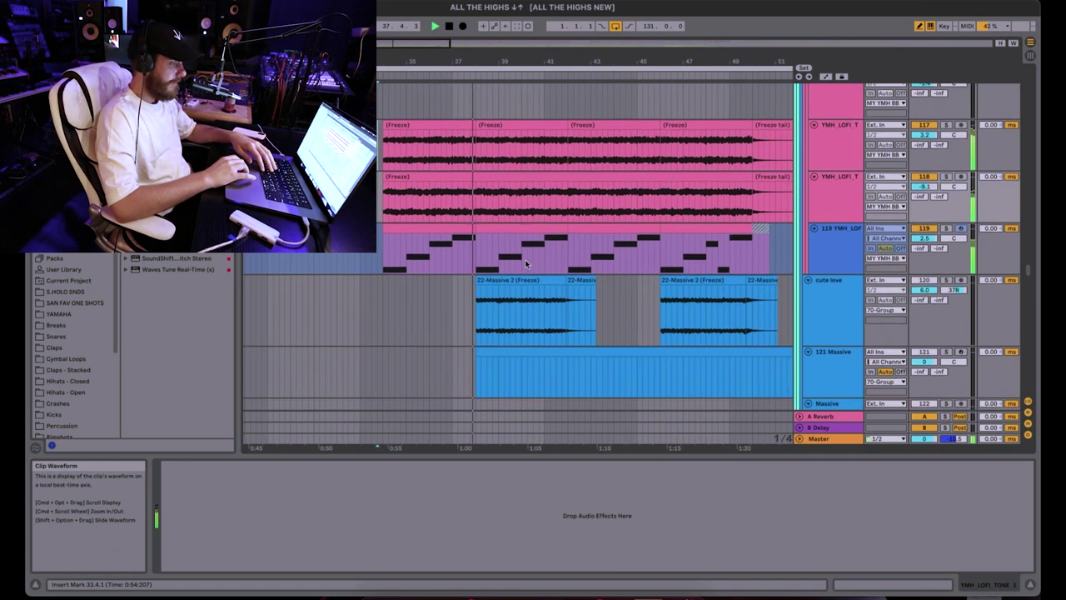
pyautogui.scroll(2, 525, 262)
pyautogui.hscroll(-1, 525, 262)
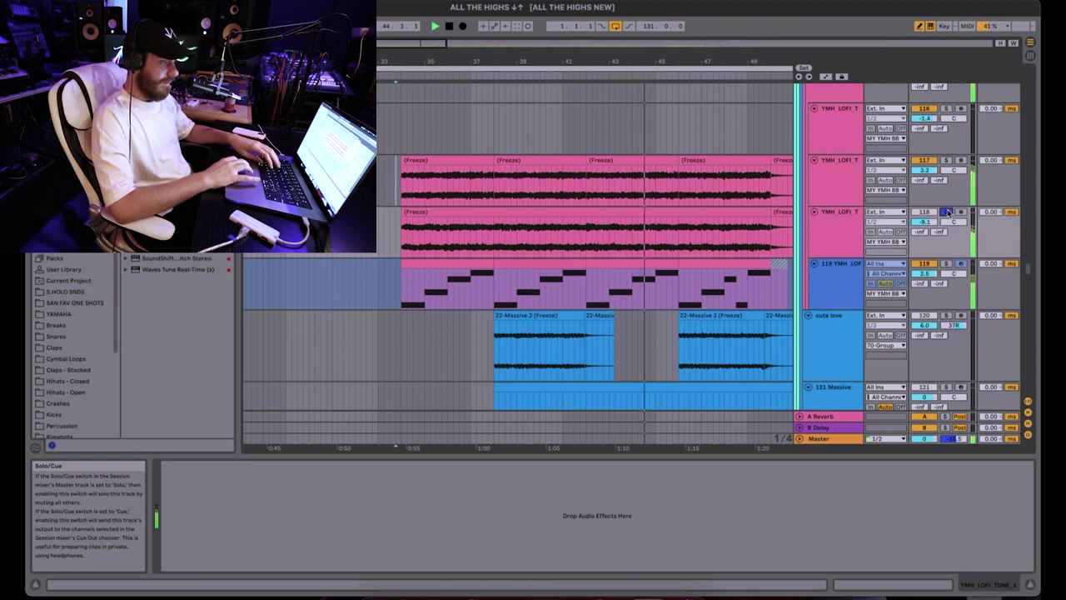
# - Toggle solo on individual YMH_LOFI layers to compare them, and set the playback start to 34.1.1
pyautogui.click(946, 263)
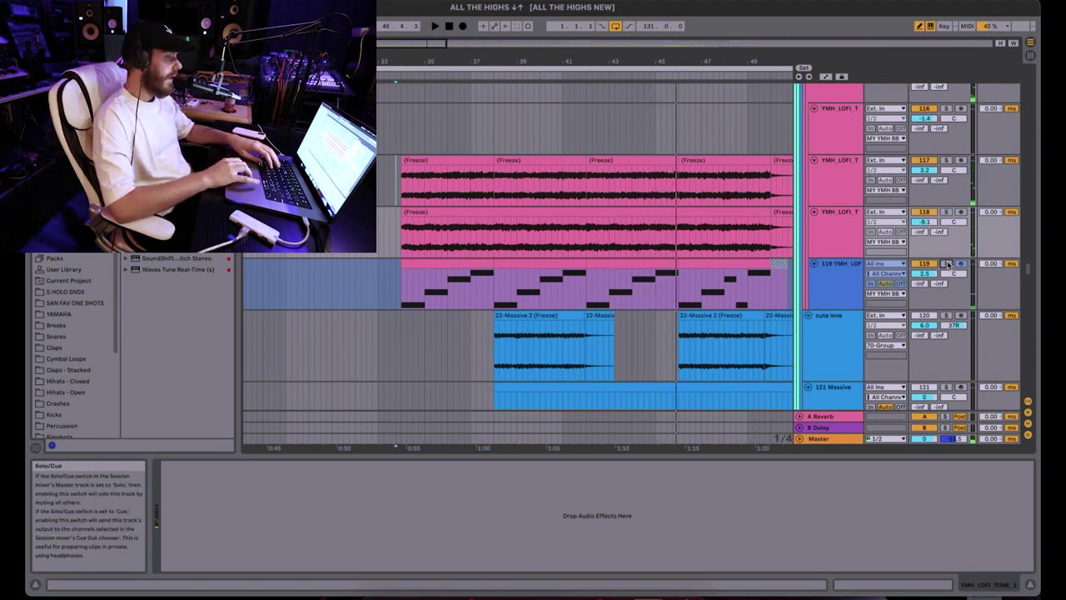
pyautogui.scroll(1, 467, 227)
pyautogui.hscroll(-1, 467, 227)
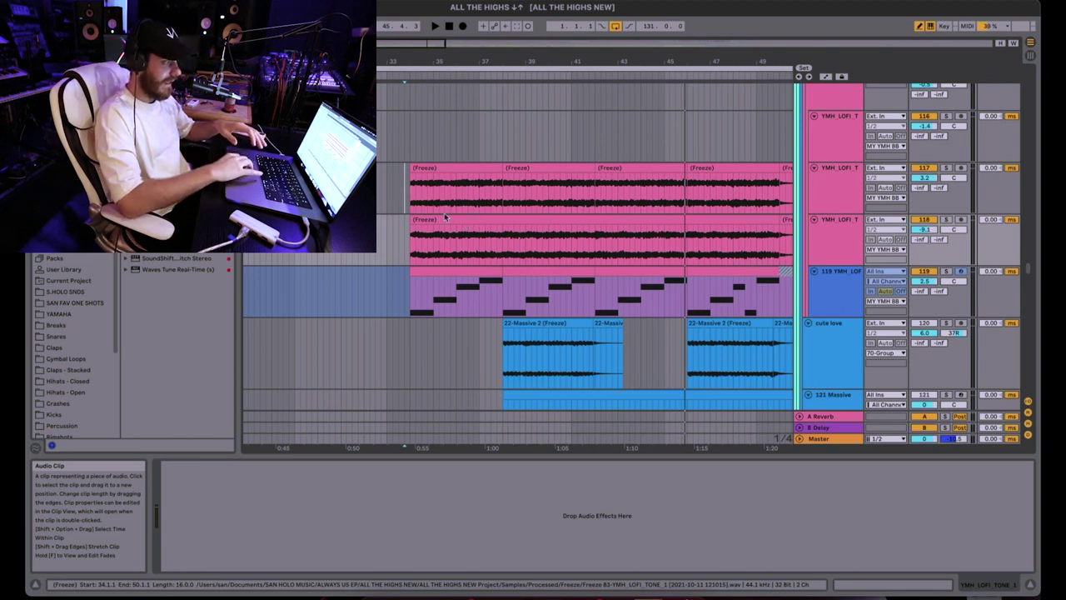
pyautogui.click(412, 208)
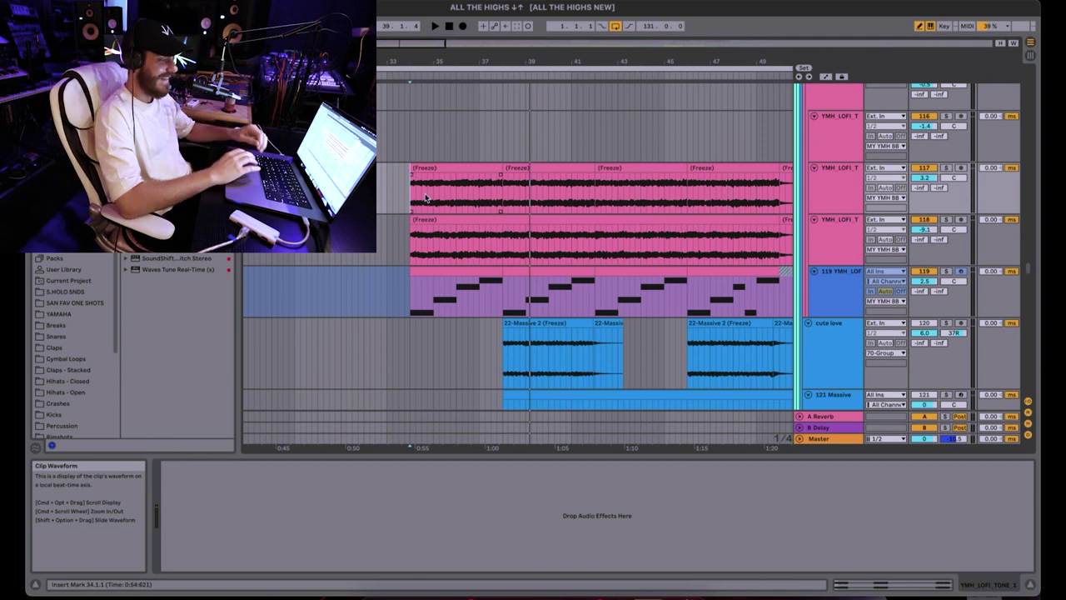
# - Add the cute love track to the solo and play it from 37.2.1 with the YMH_LOFI layers
pyautogui.scroll(-2, 425, 197)
pyautogui.hscroll(1, 416, 187)
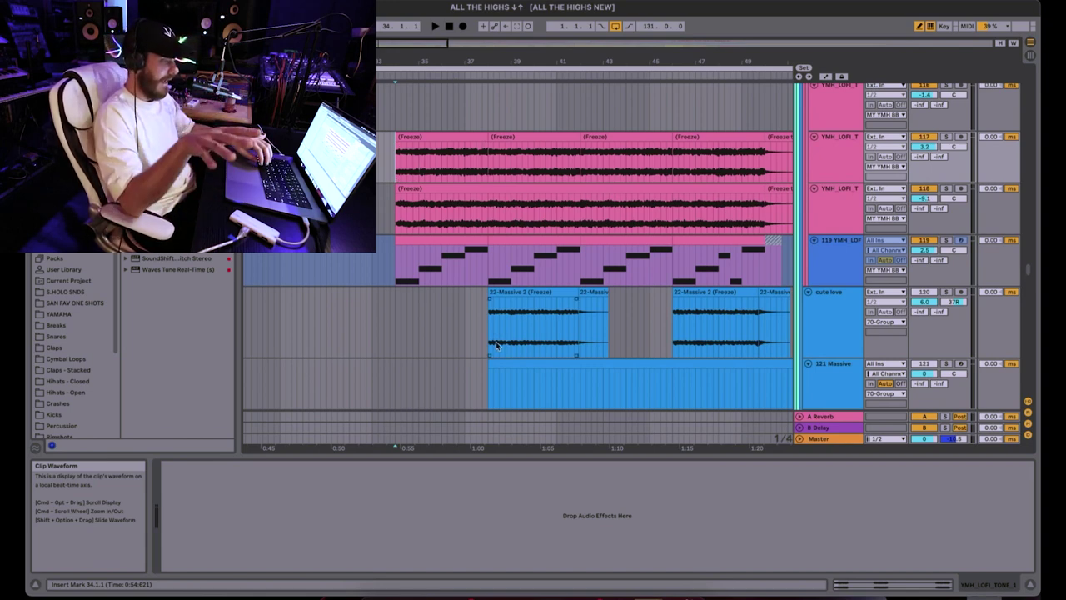
pyautogui.scroll(-1, 496, 344)
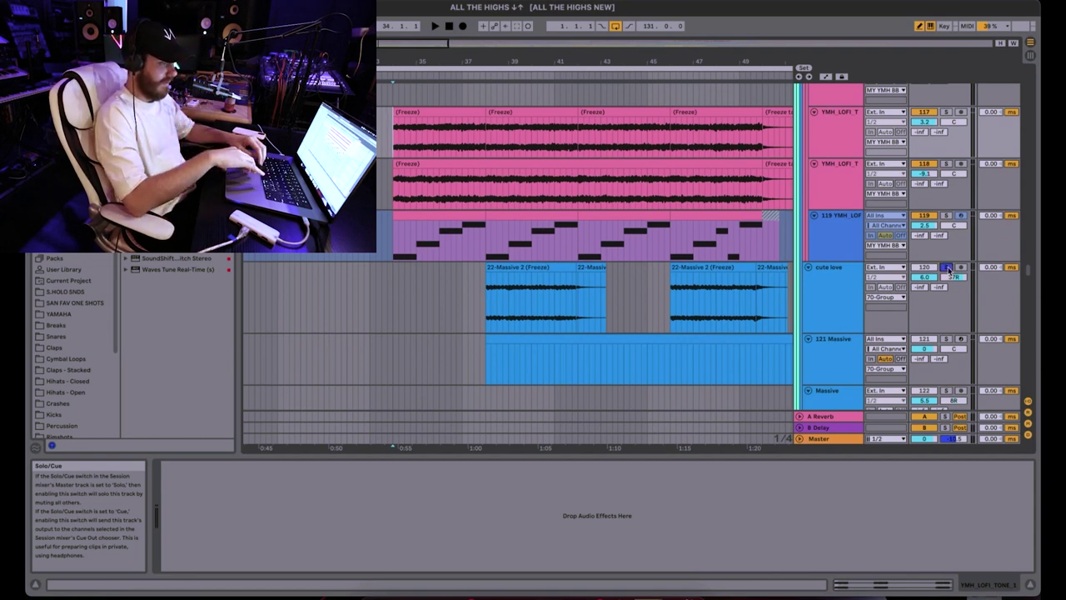
pyautogui.click(466, 304)
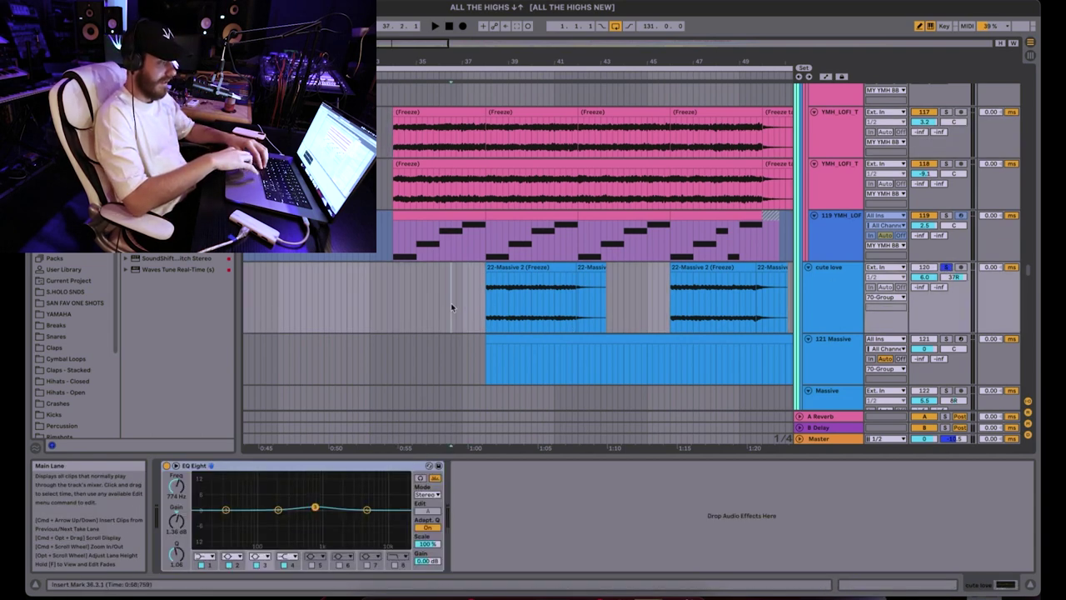
pyautogui.press('space')
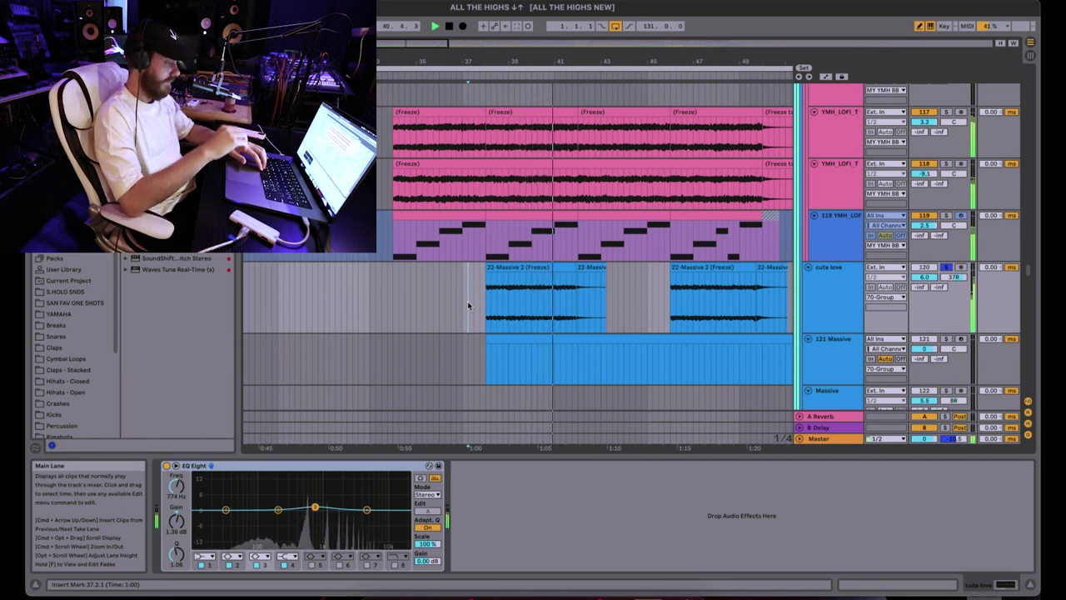
# - Replay the soloed layers from 37.2.1, stop playback, and open the Massive plug-in window on track 121
pyautogui.scroll(-3, 467, 301)
pyautogui.press('space')
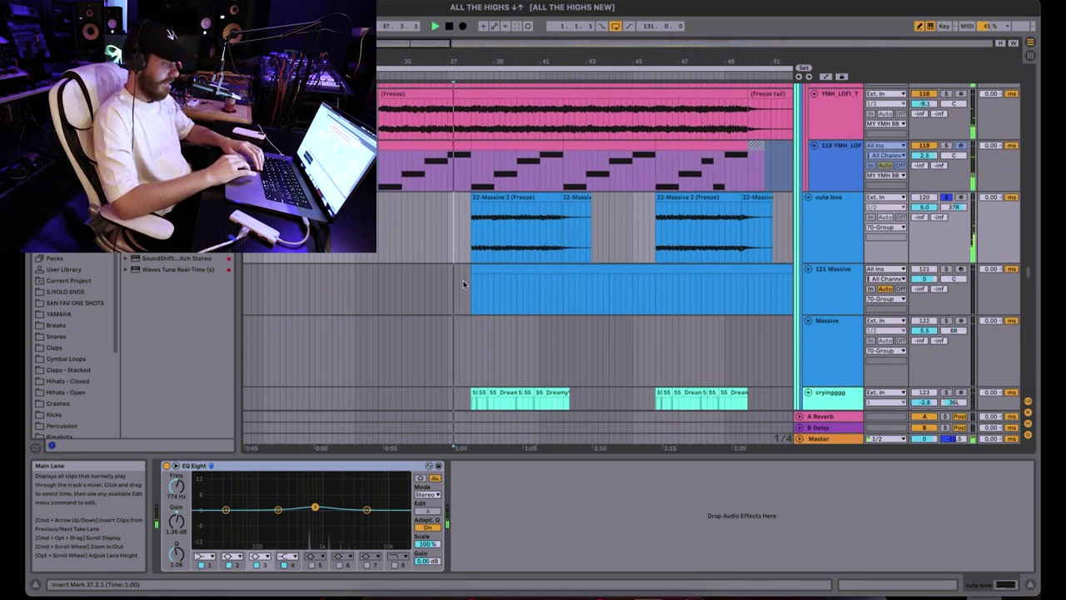
pyautogui.click(464, 284)
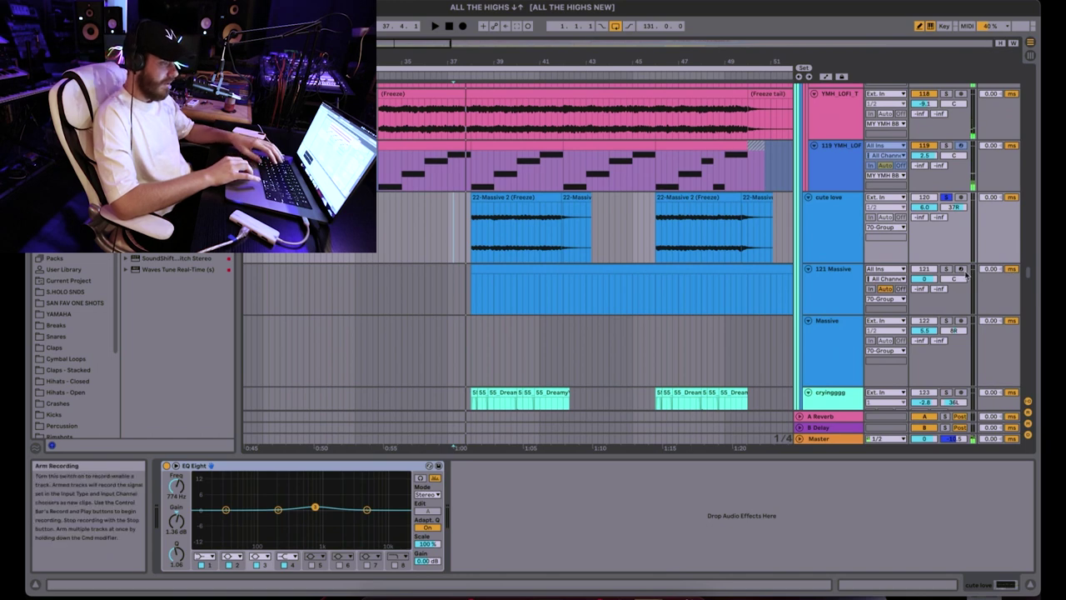
pyautogui.click(823, 285)
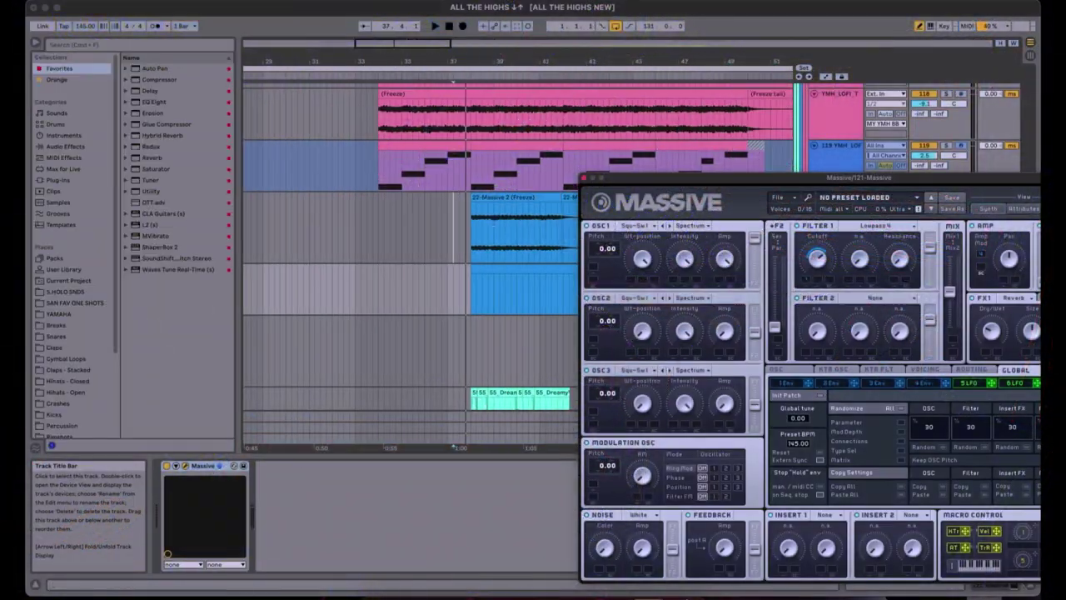
# - Move the Massive window clear of the track mixers, start and stop playback briefly, and toggle the solo on track 121 Massive
pyautogui.moveTo(725, 182); pyautogui.dragTo(659, 342)
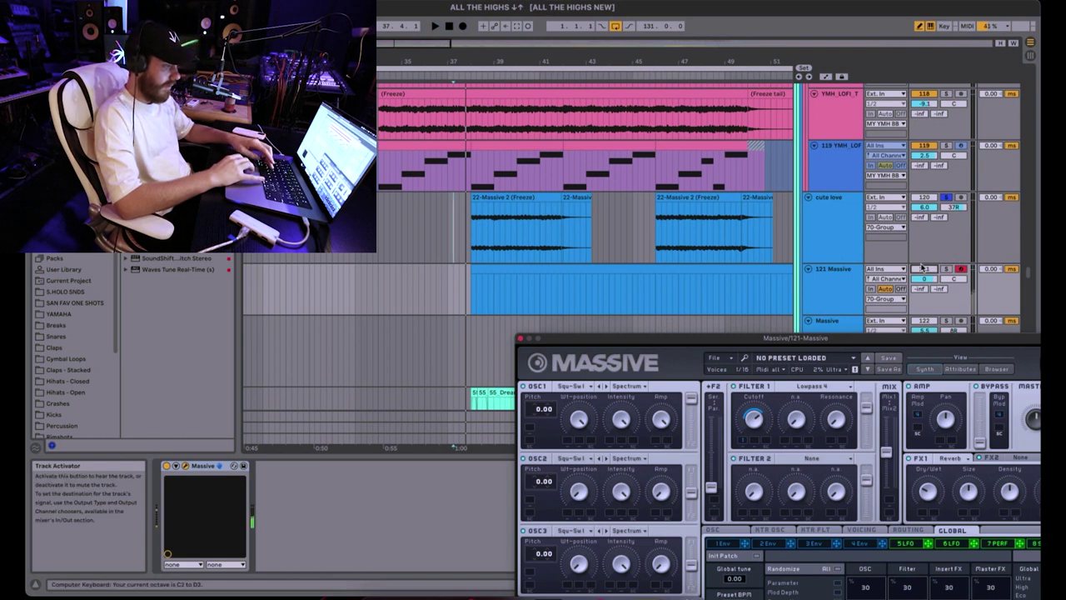
pyautogui.scroll(-2, 709, 248)
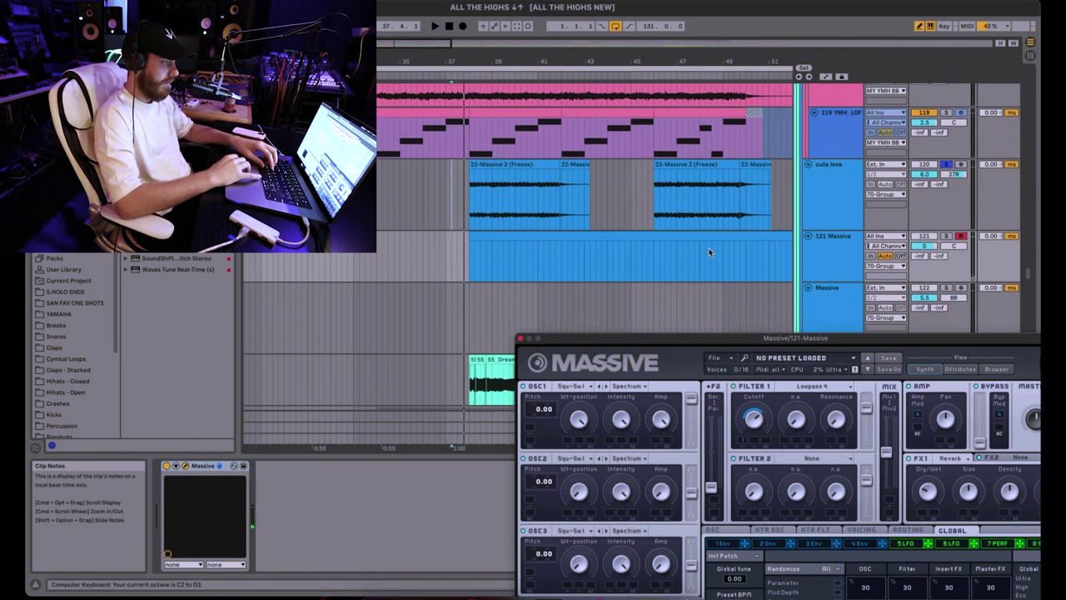
pyautogui.press('space')
pyautogui.press('space')
pyautogui.click(946, 236)
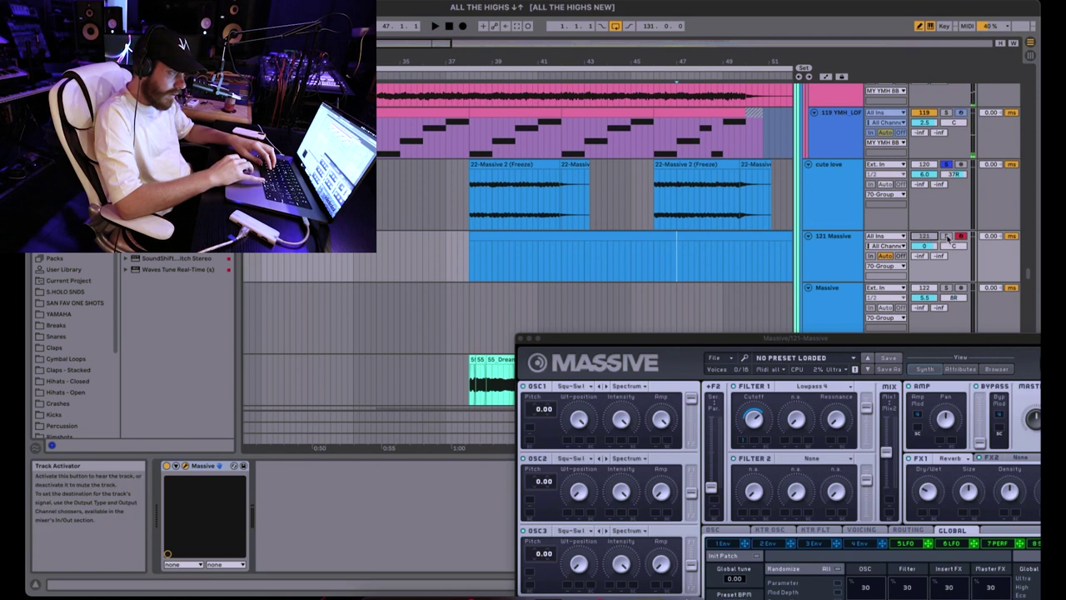
pyautogui.click(961, 237)
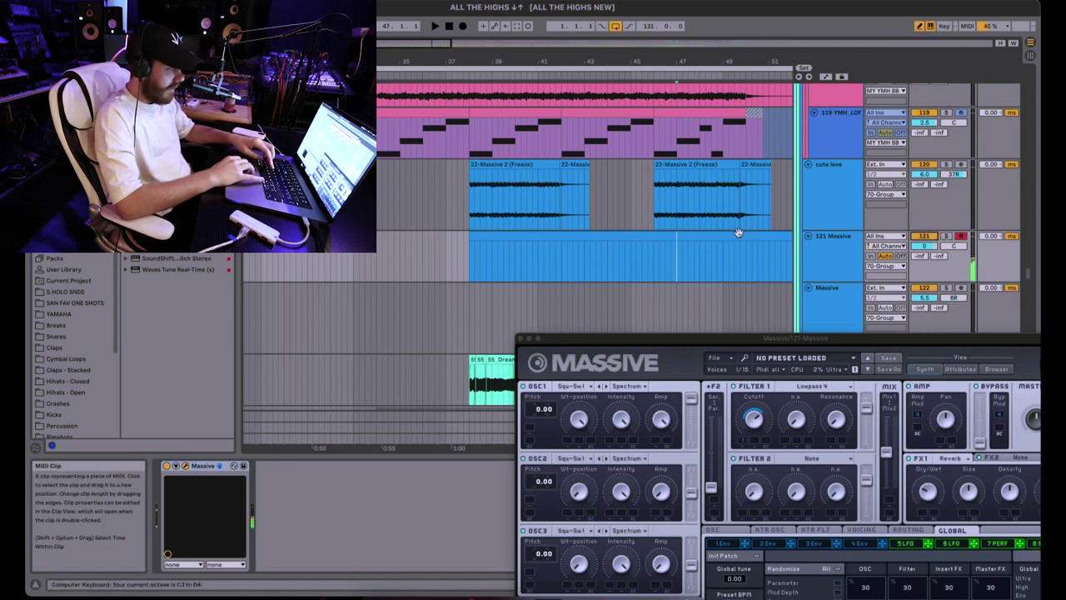
# - Reposition the Massive window to show the whole synth interface for track 121, and close it
pyautogui.moveTo(748, 344); pyautogui.dragTo(666, 332)
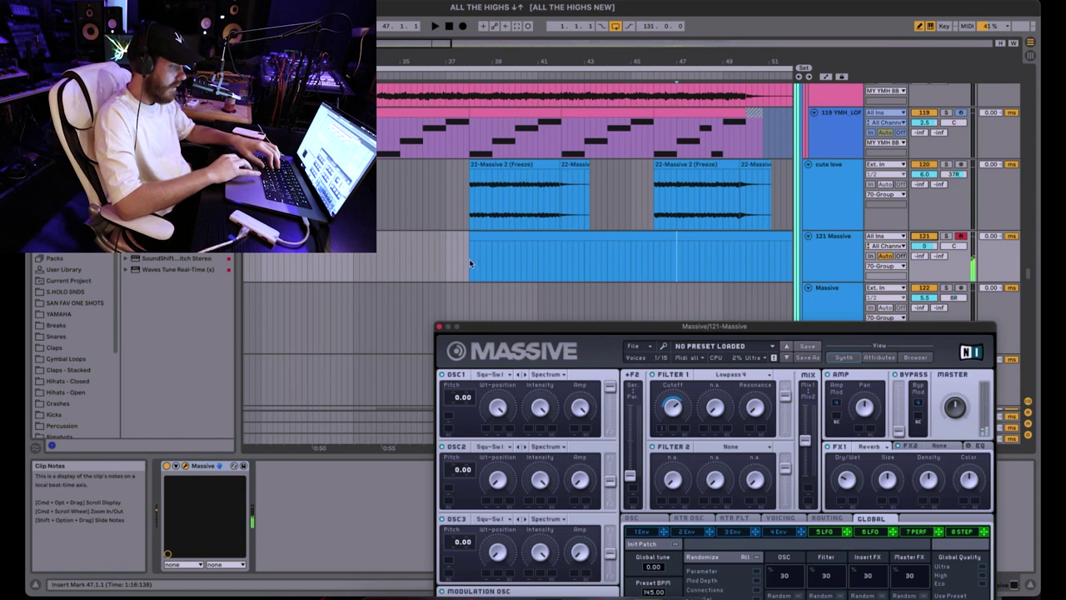
pyautogui.moveTo(638, 334); pyautogui.dragTo(638, 176)
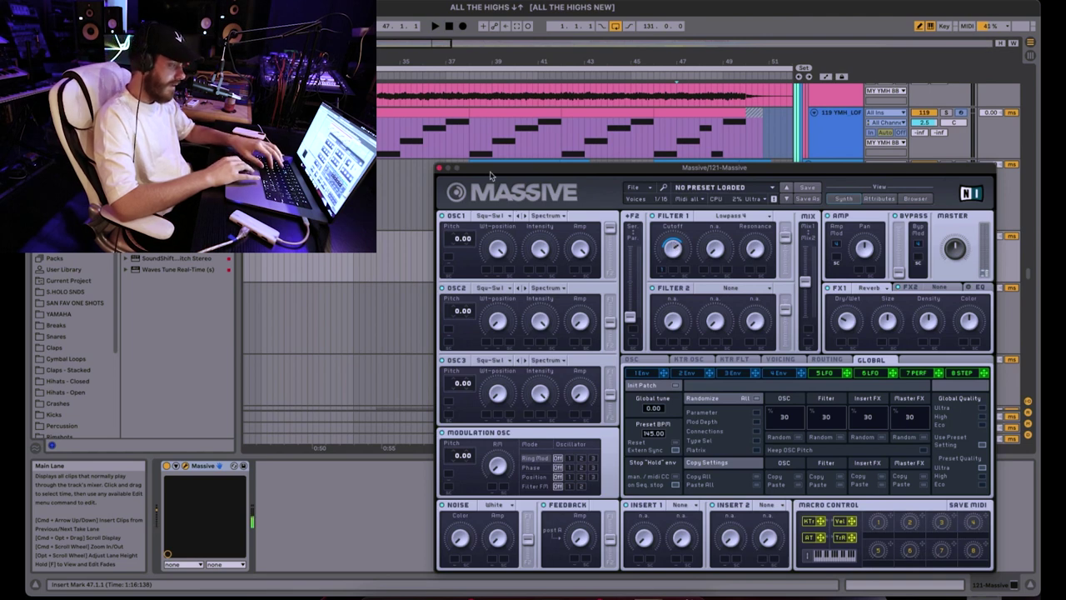
pyautogui.click(439, 168)
# - Play the unsoloed mix from 38.1.1, where the cute love clips begin, and bring the cryingggg track into view
pyautogui.click(940, 191)
pyautogui.press('space')
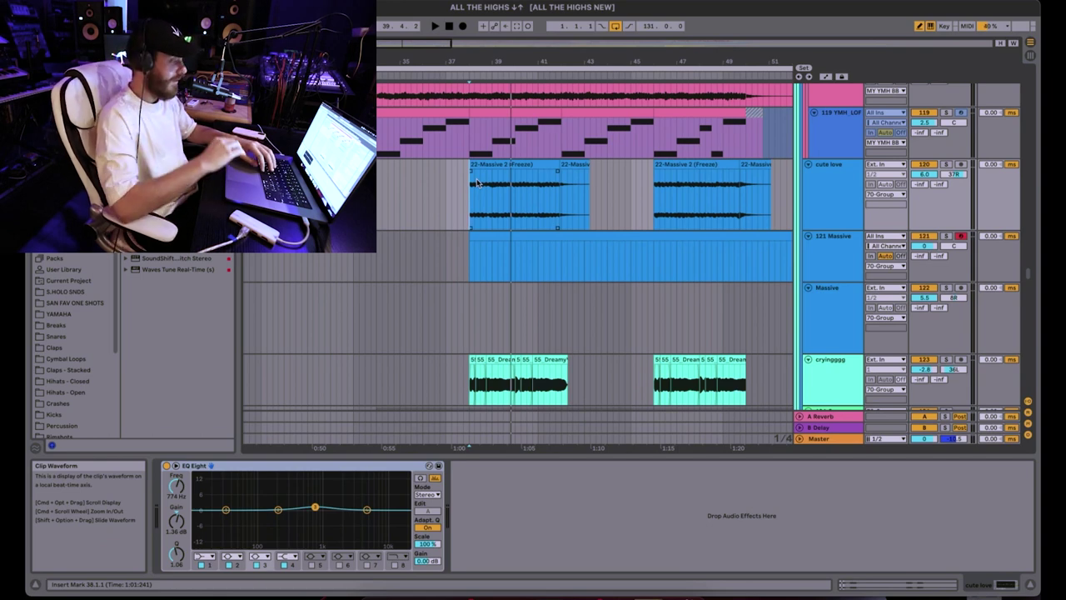
pyautogui.press('space')
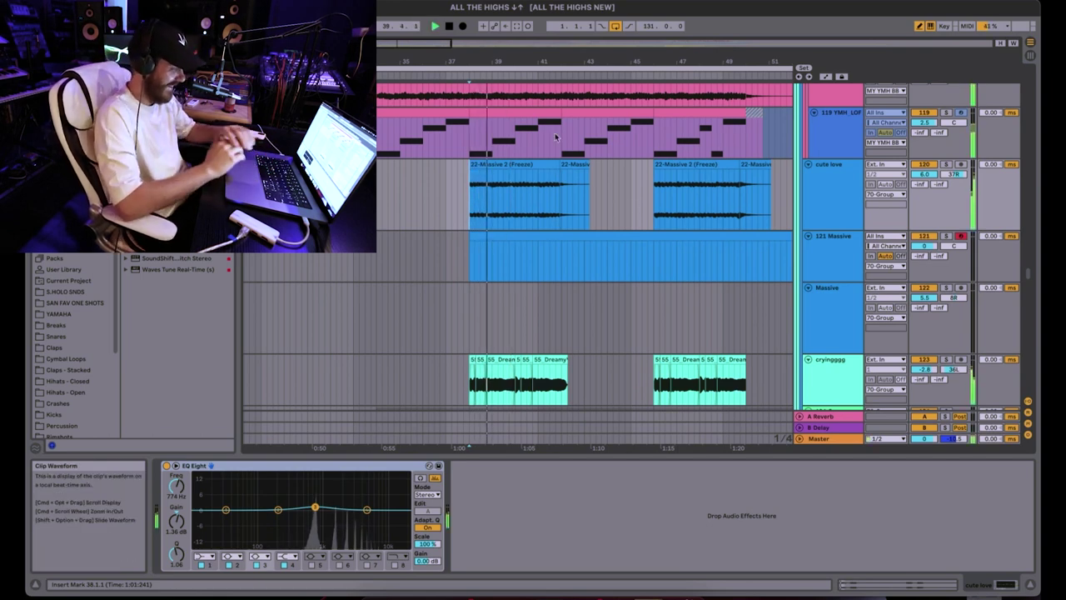
pyautogui.scroll(-2, 488, 260)
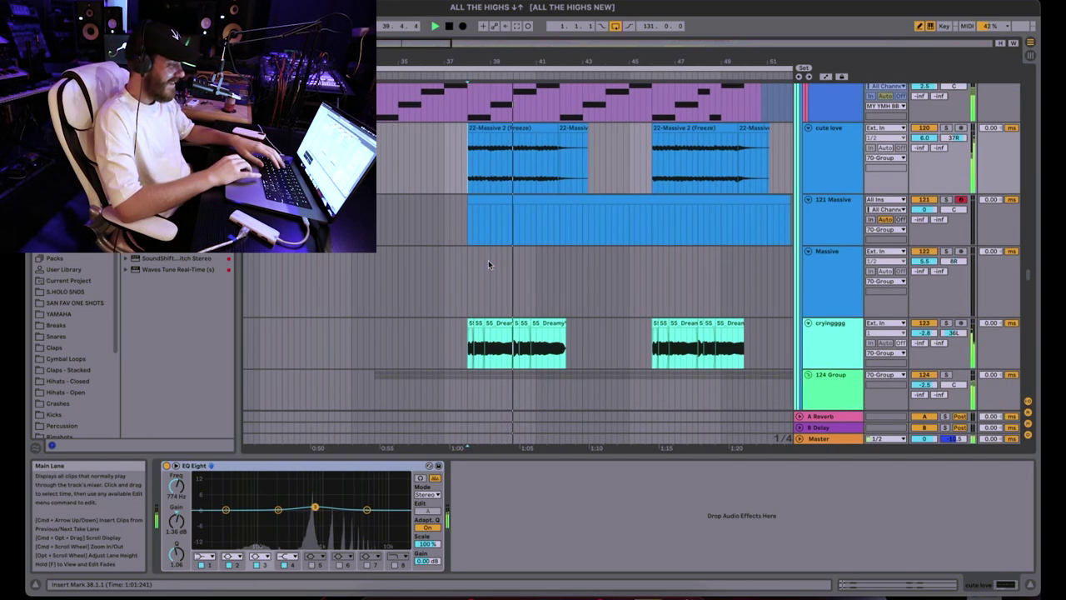
pyautogui.scroll(-1, 441, 332)
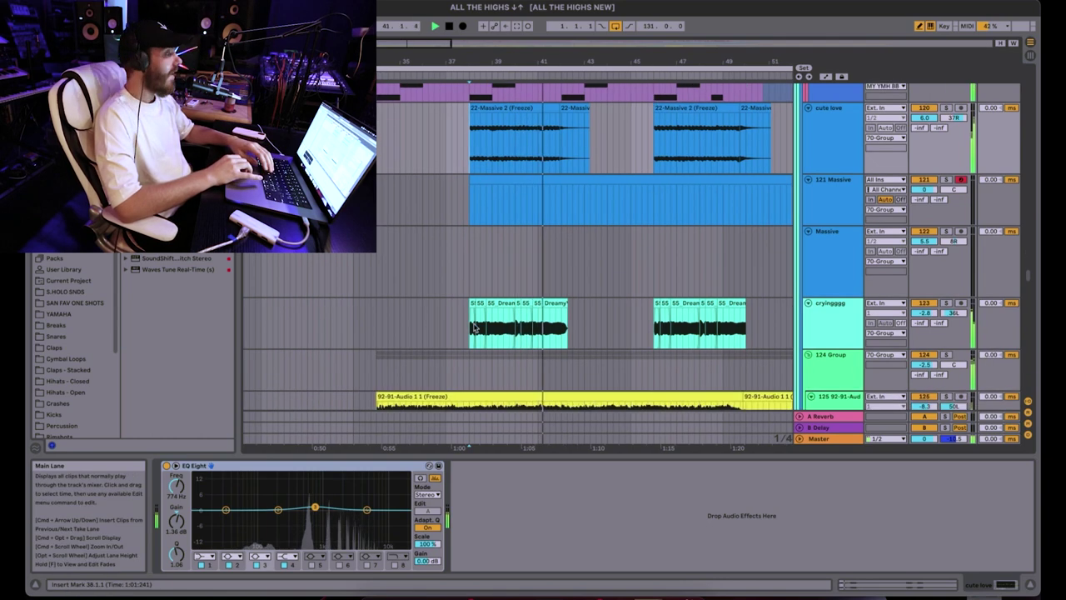
# - Solo the cryingggg vocal track and play it from 38.1.1, and set the playback start to its second clip group at 46.2.1
pyautogui.click(468, 330)
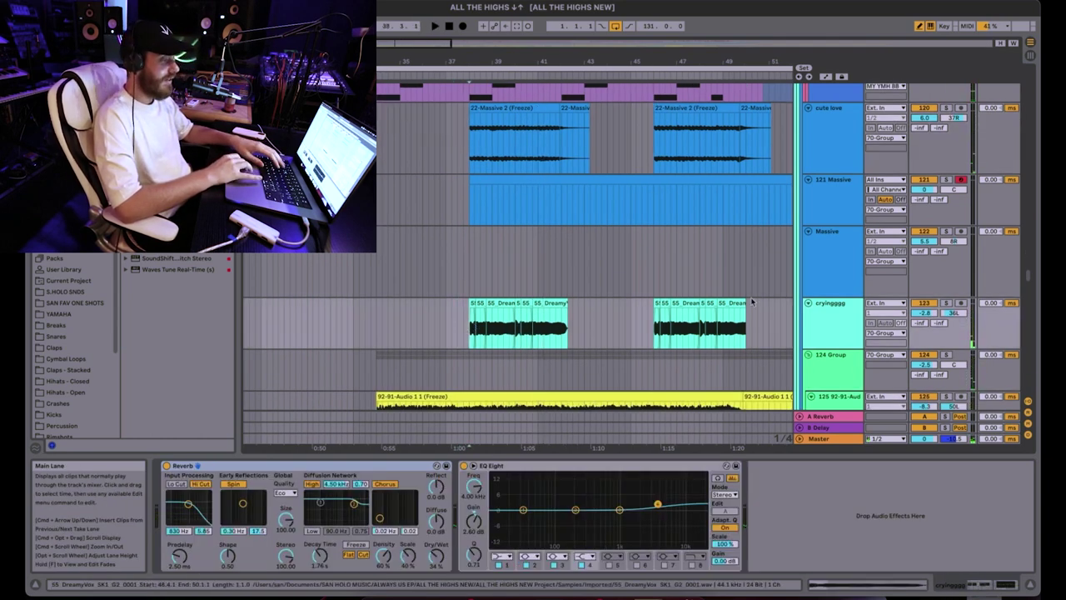
pyautogui.click(947, 303)
pyautogui.press('space')
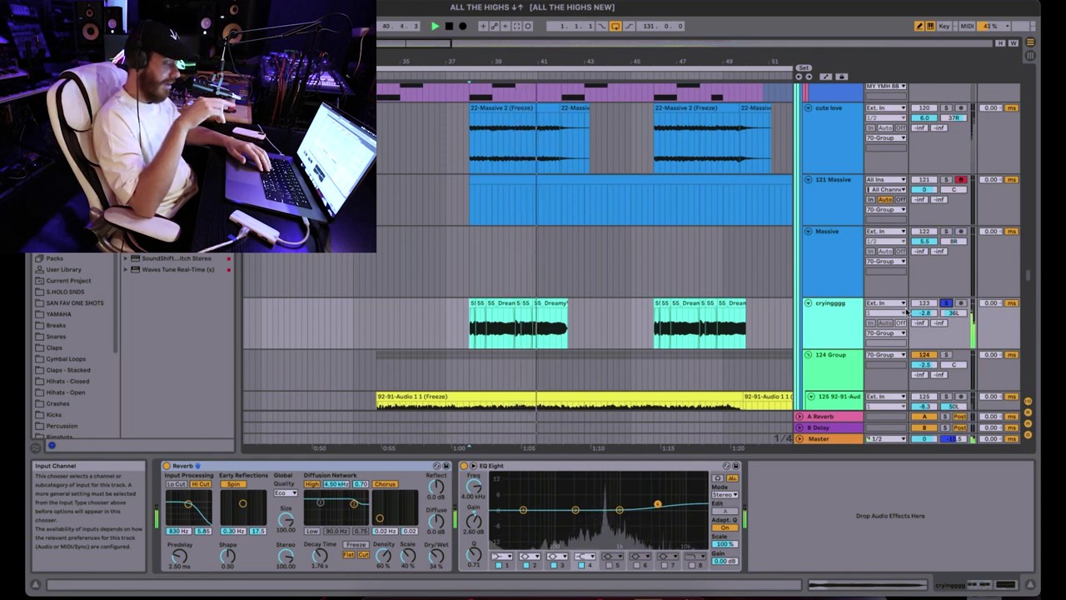
pyautogui.click(659, 331)
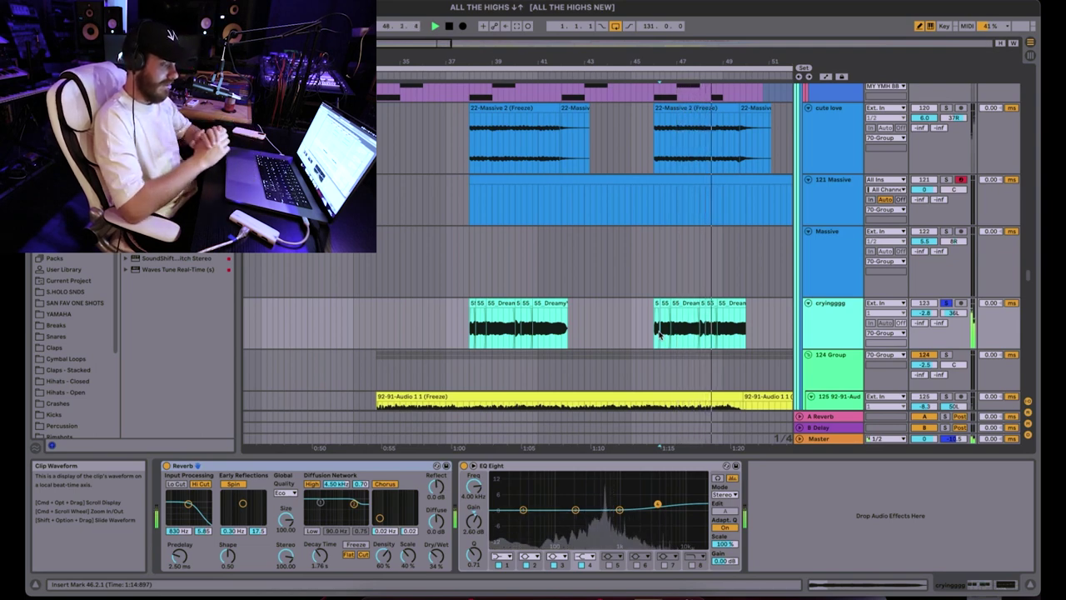
# - Replay the soloed cryingggg vocal chops from 38.1.1 and stop playback
pyautogui.click(472, 331)
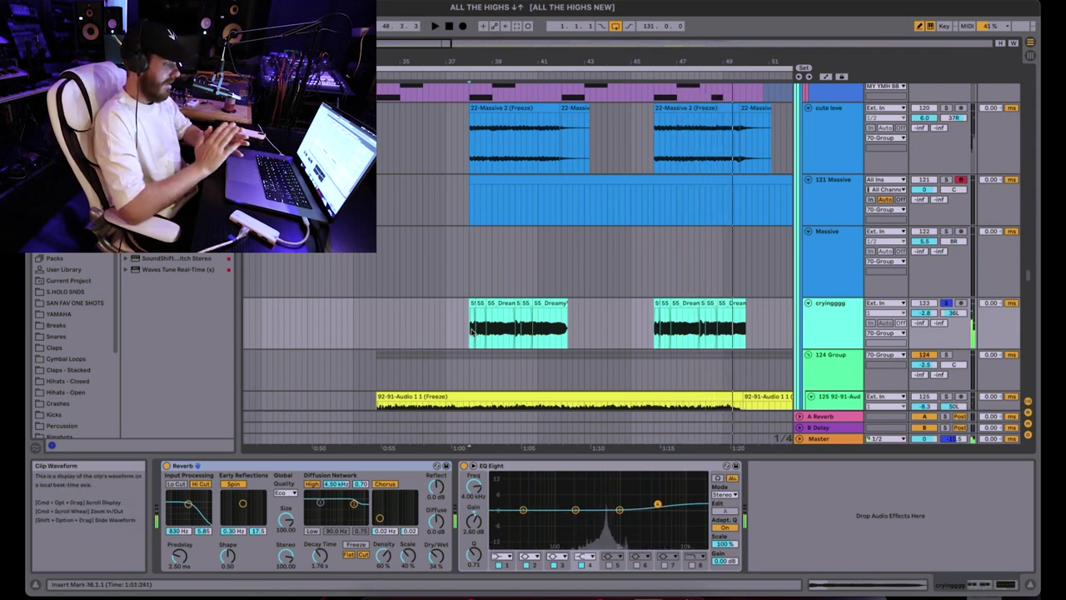
pyautogui.press('space')
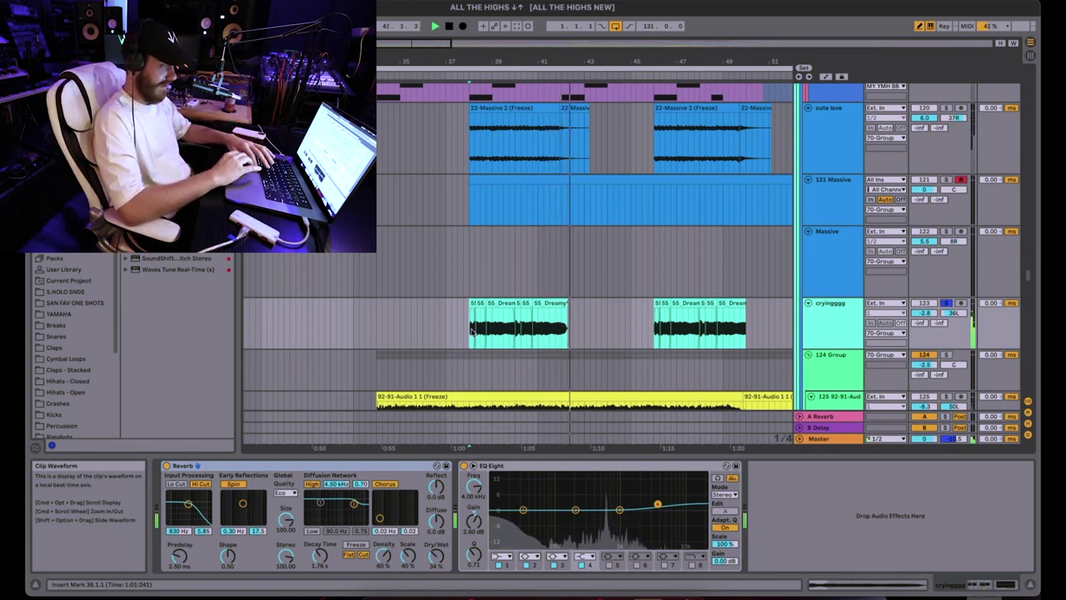
pyautogui.press('space')
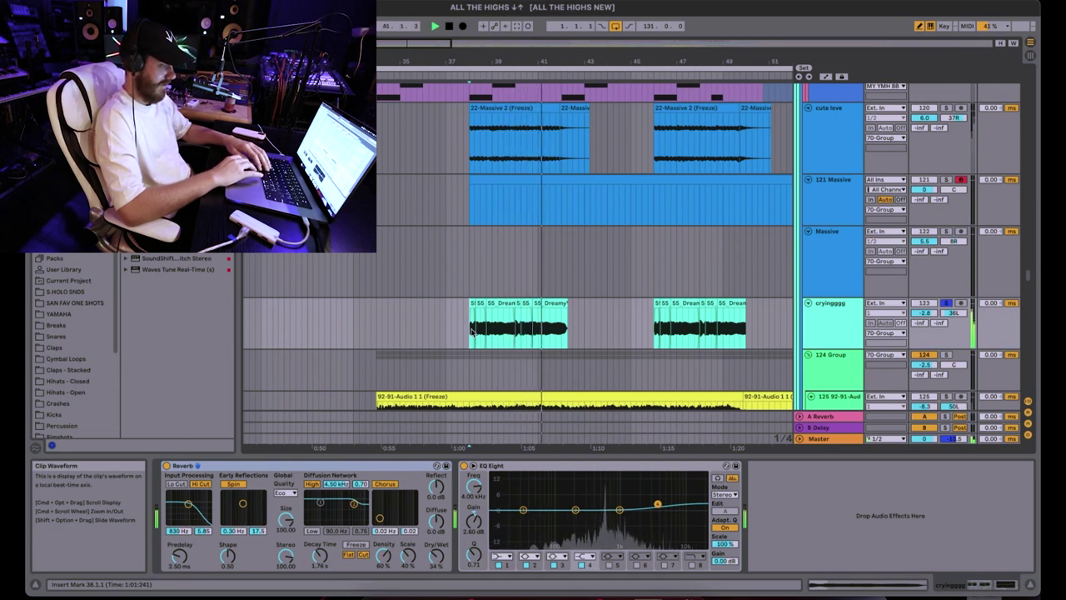
pyautogui.scroll(2, 472, 330)
pyautogui.scroll(-2, 472, 330)
pyautogui.press('space')
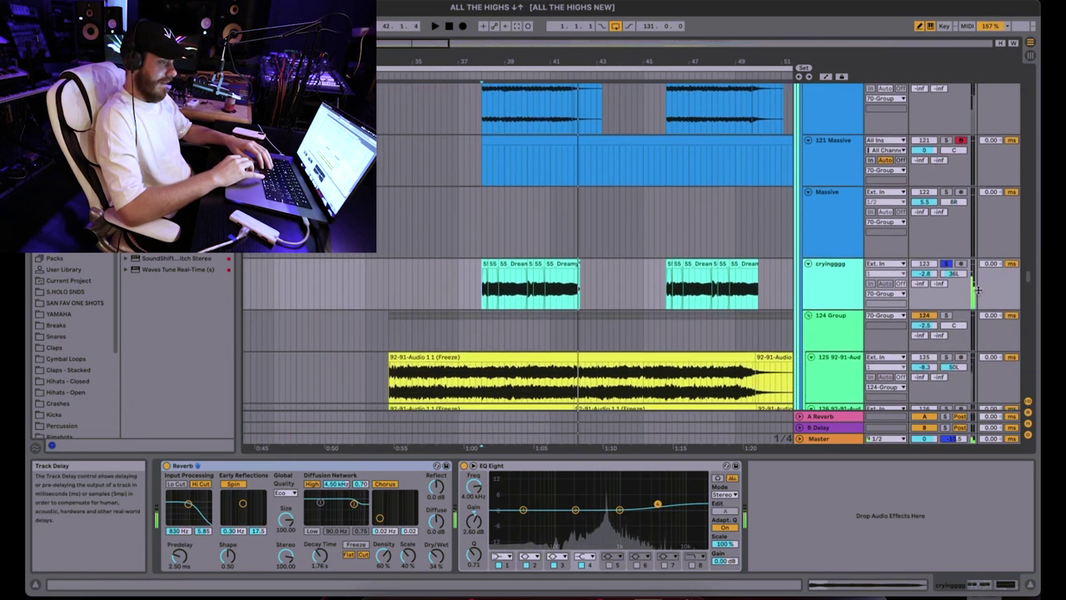
# - Find the yellow audio layers in 124 Group, play from 34.1.1, and solo the group
pyautogui.scroll(-2, 501, 245)
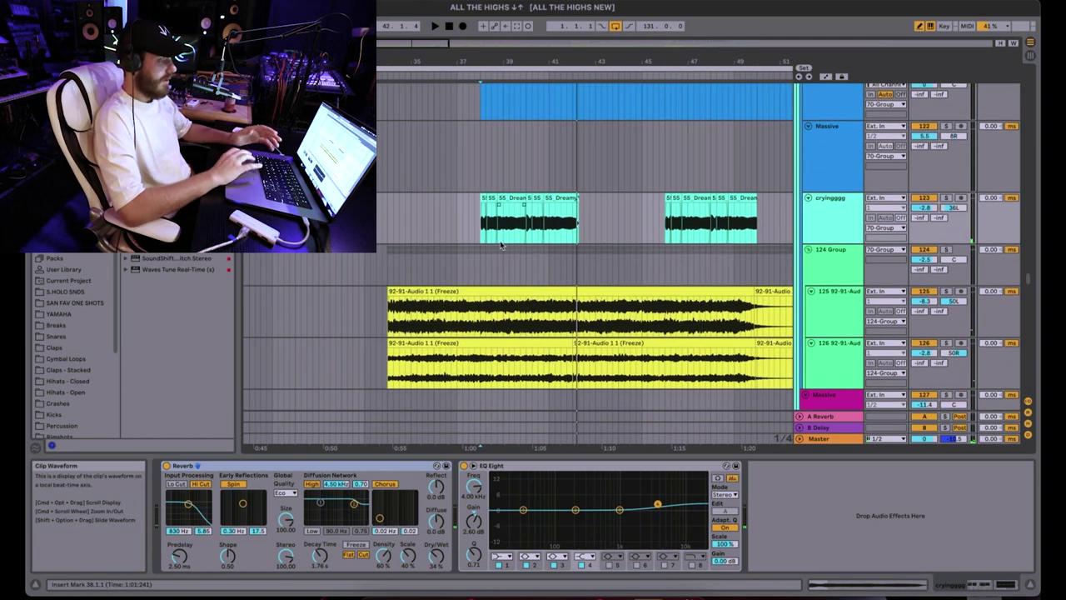
pyautogui.scroll(-1, 502, 245)
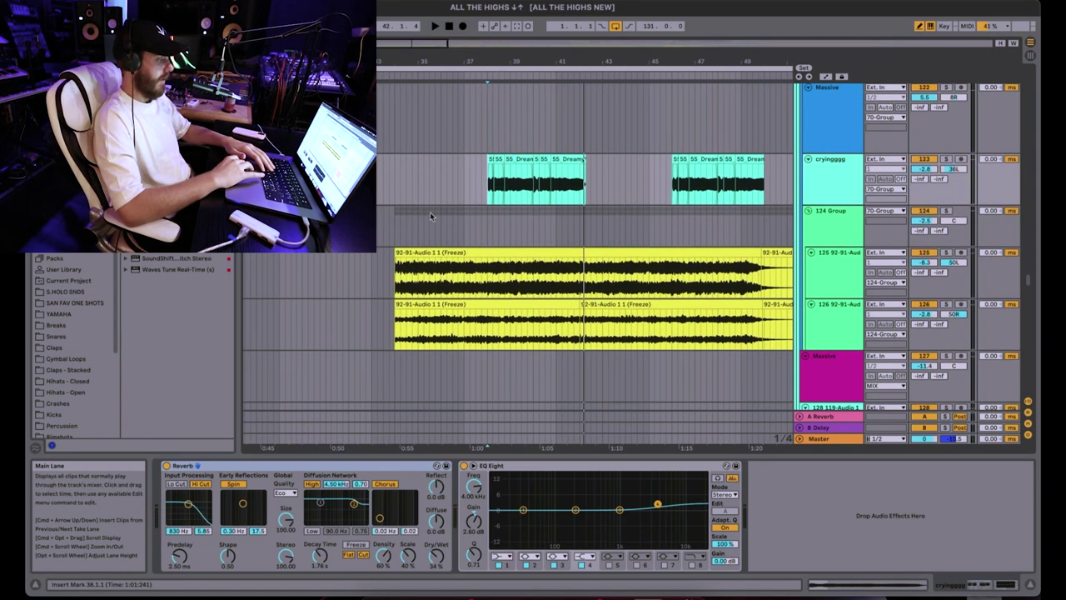
pyautogui.click(394, 229)
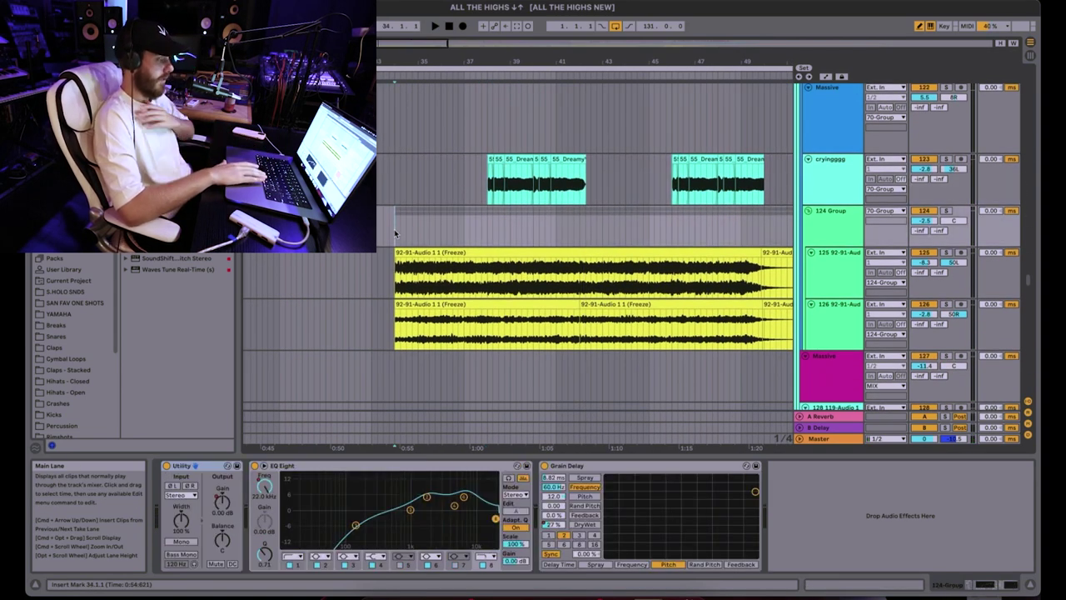
pyautogui.press('space')
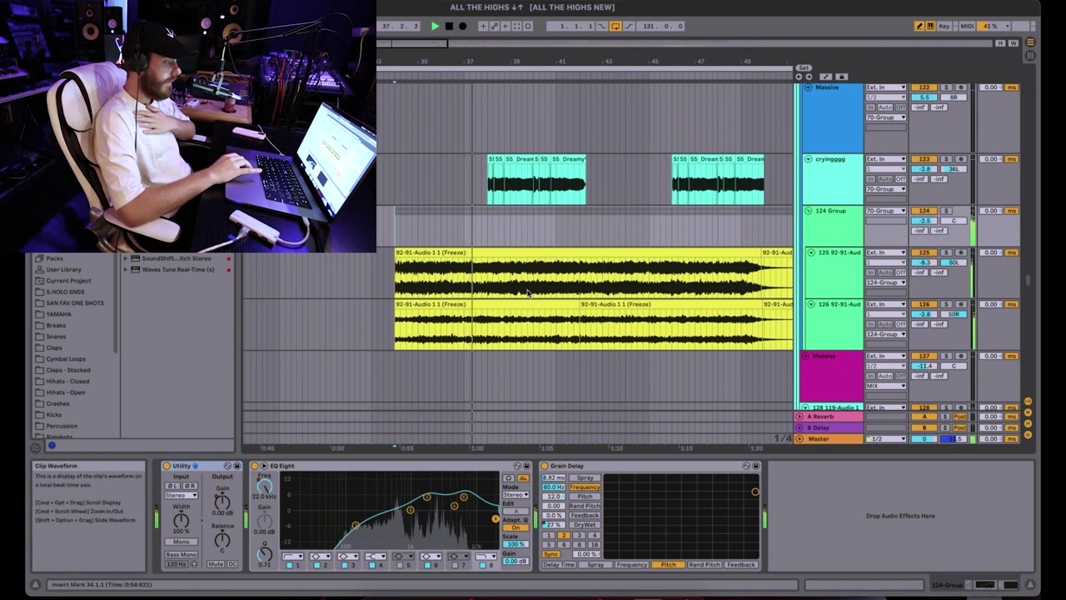
pyautogui.scroll(-2, 528, 292)
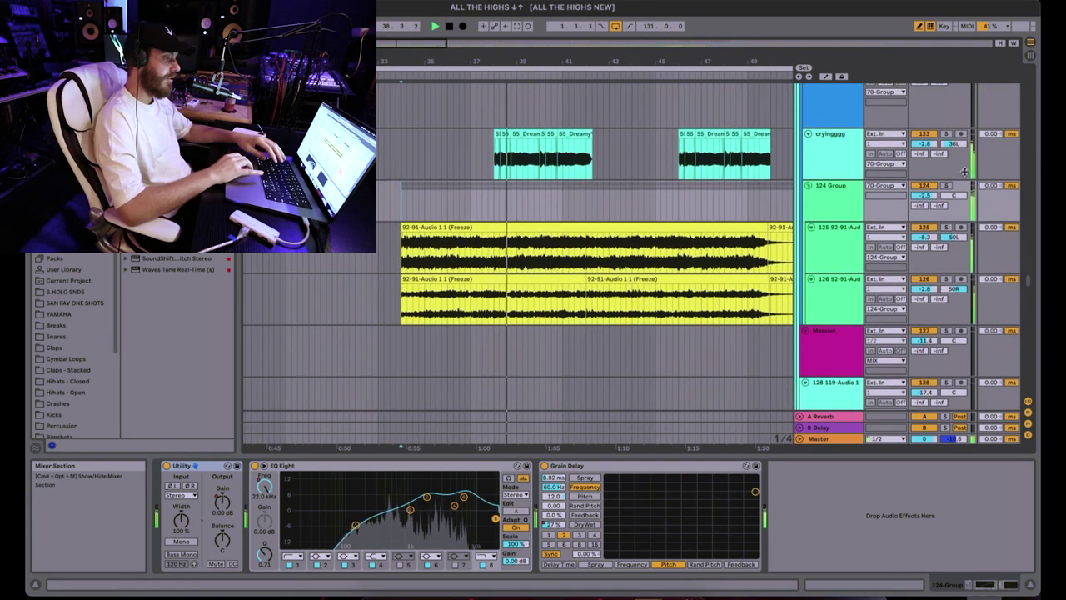
pyautogui.click(946, 185)
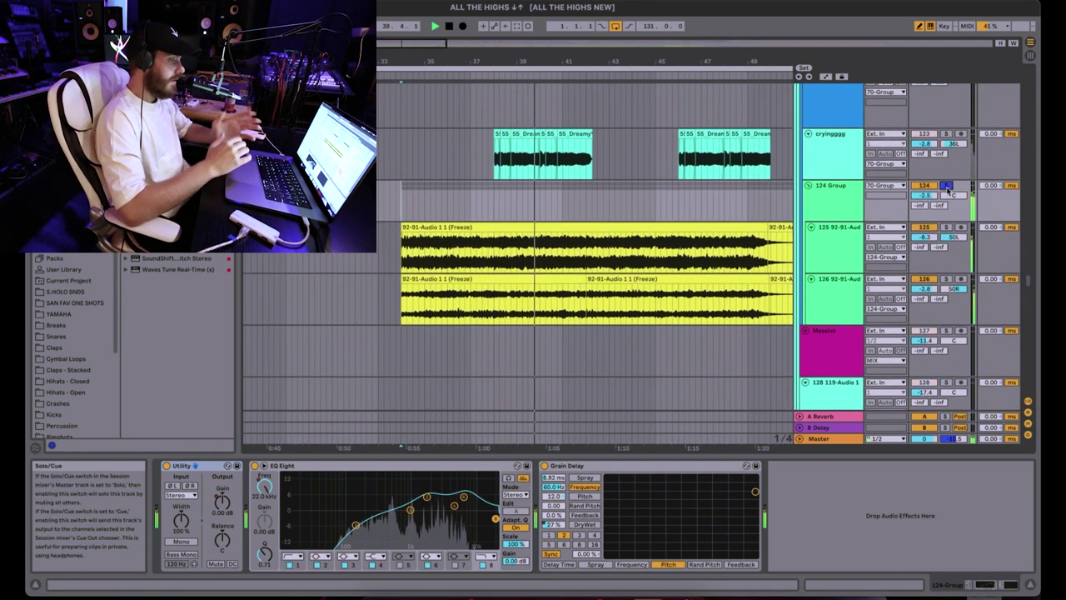
# - Check the device chains of 124 Group and track 125 while the soloed group plays
pyautogui.click(825, 242)
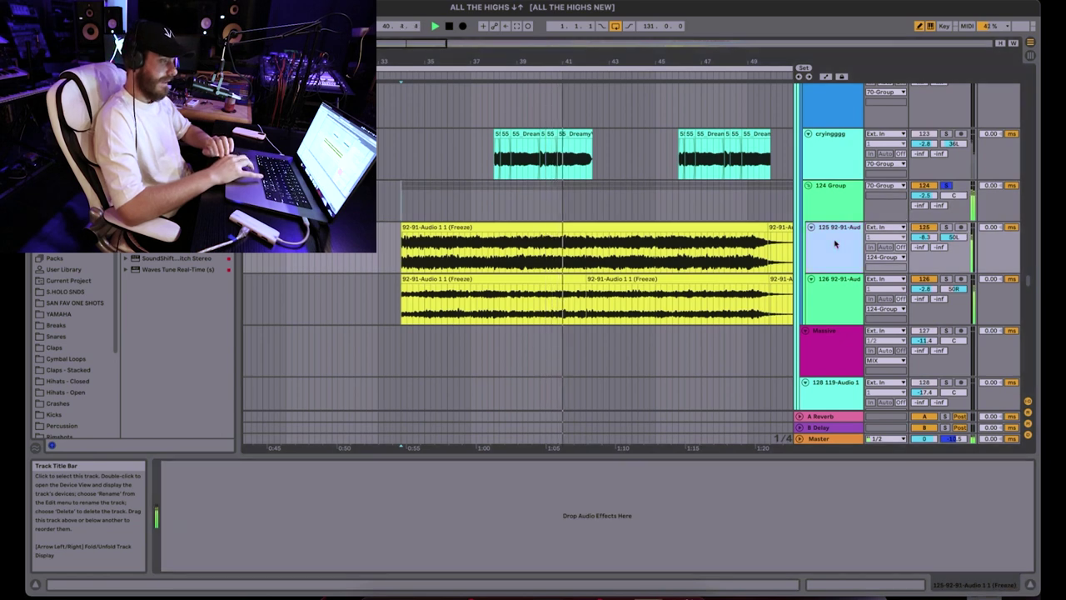
pyautogui.click(833, 196)
pyautogui.click(841, 232)
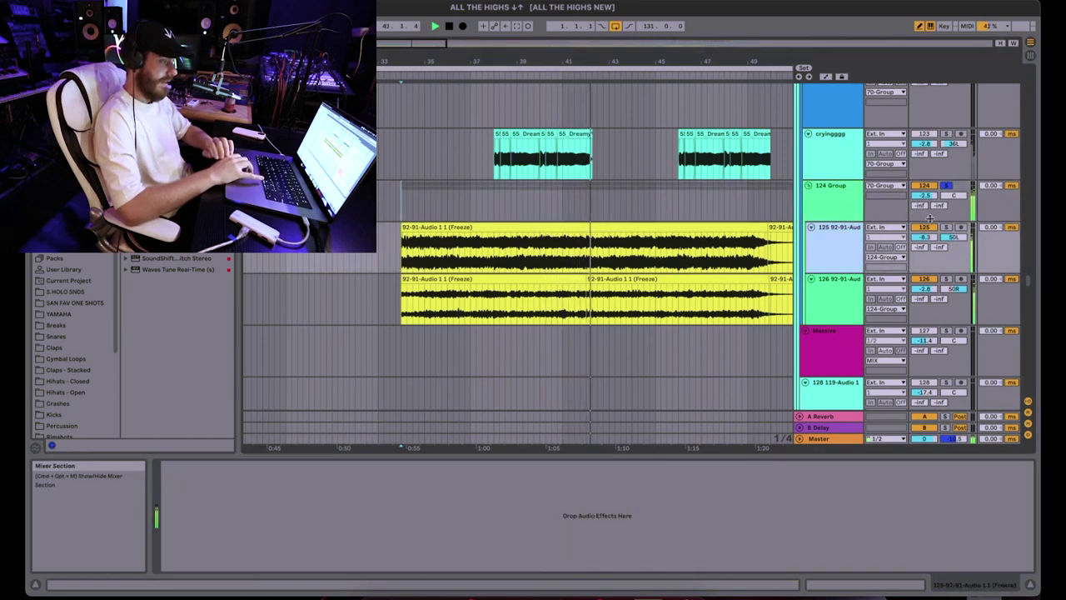
pyautogui.click(847, 239)
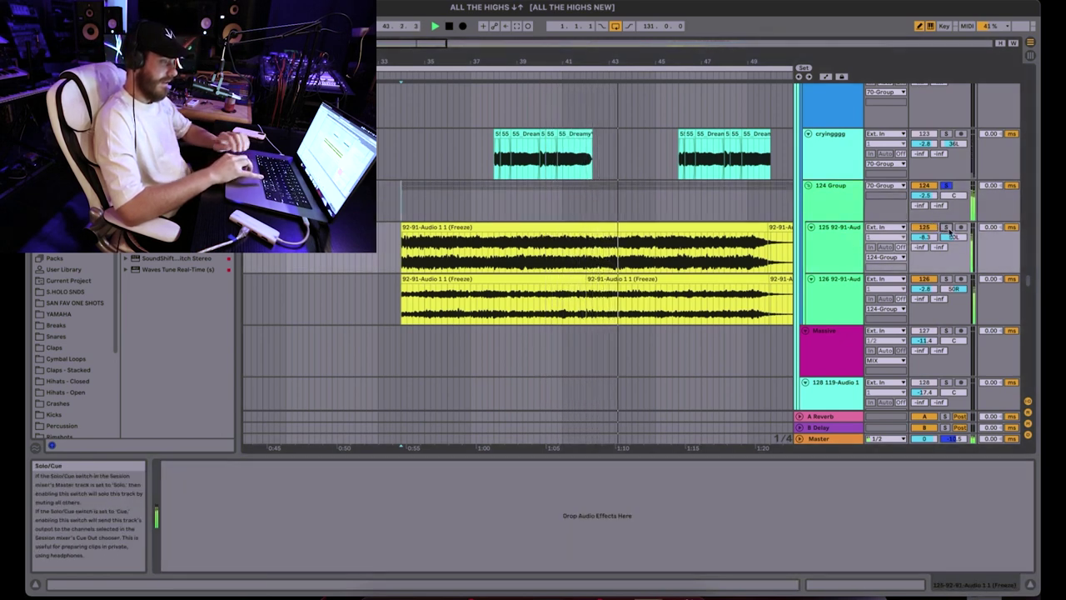
# - Solo tracks 125 and 126 one after the other to compare them, replaying from 34.1.1
pyautogui.click(947, 228)
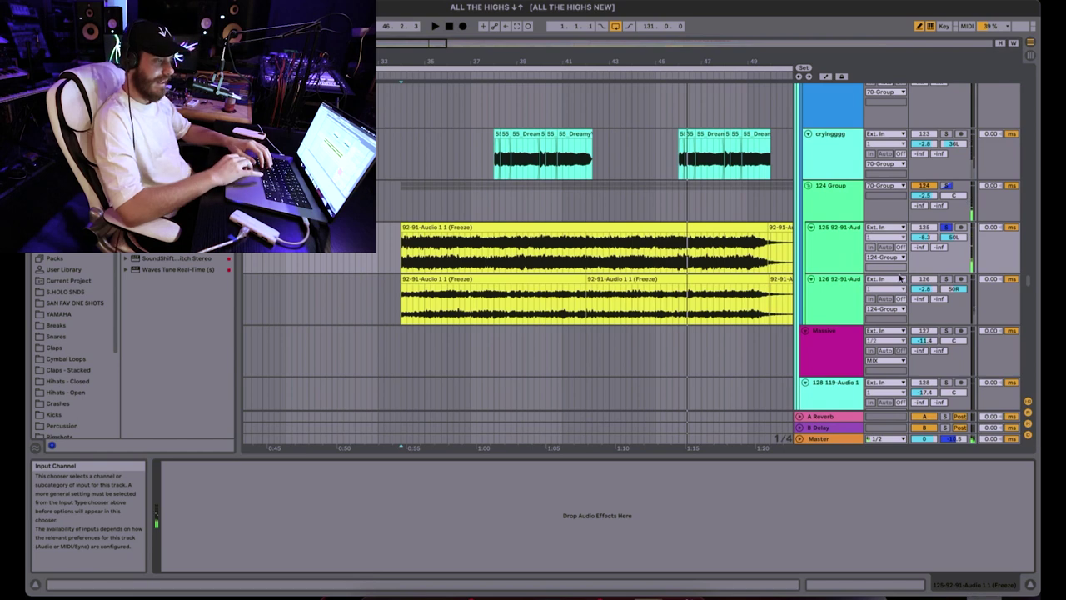
pyautogui.click(948, 279)
pyautogui.press('space')
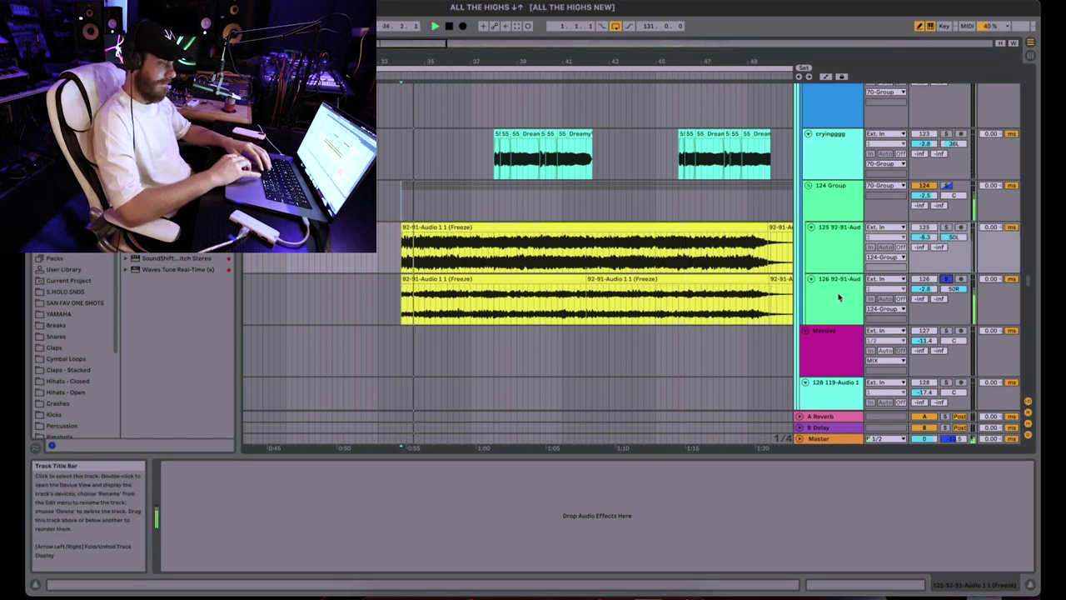
# - Show the devices of 124 Group, bypass and re-enable its Grain Delay to compare the sound, and stop playback
pyautogui.click(832, 191)
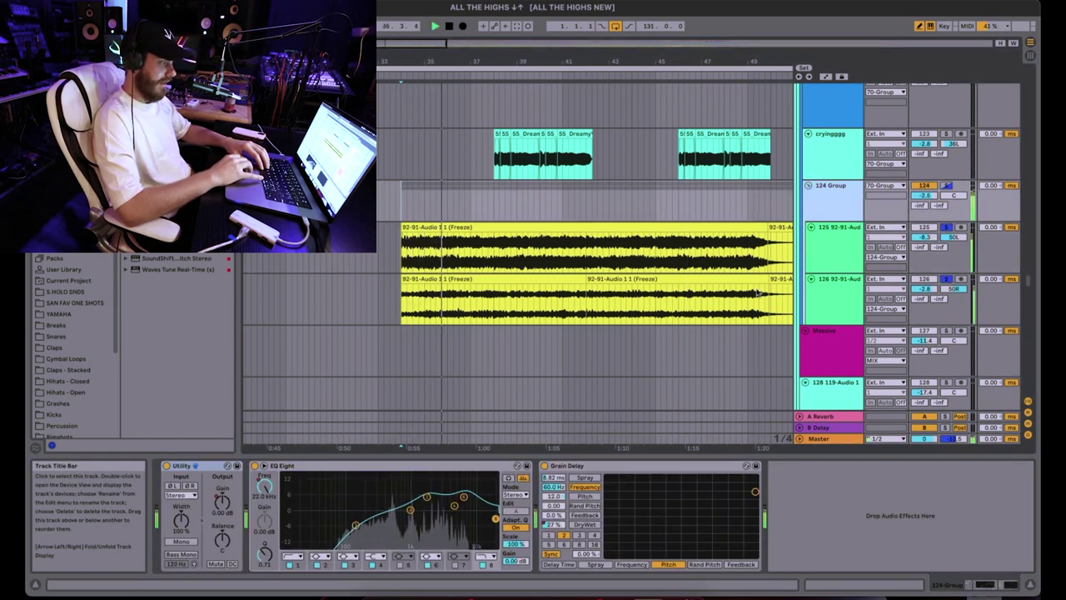
pyautogui.click(544, 466)
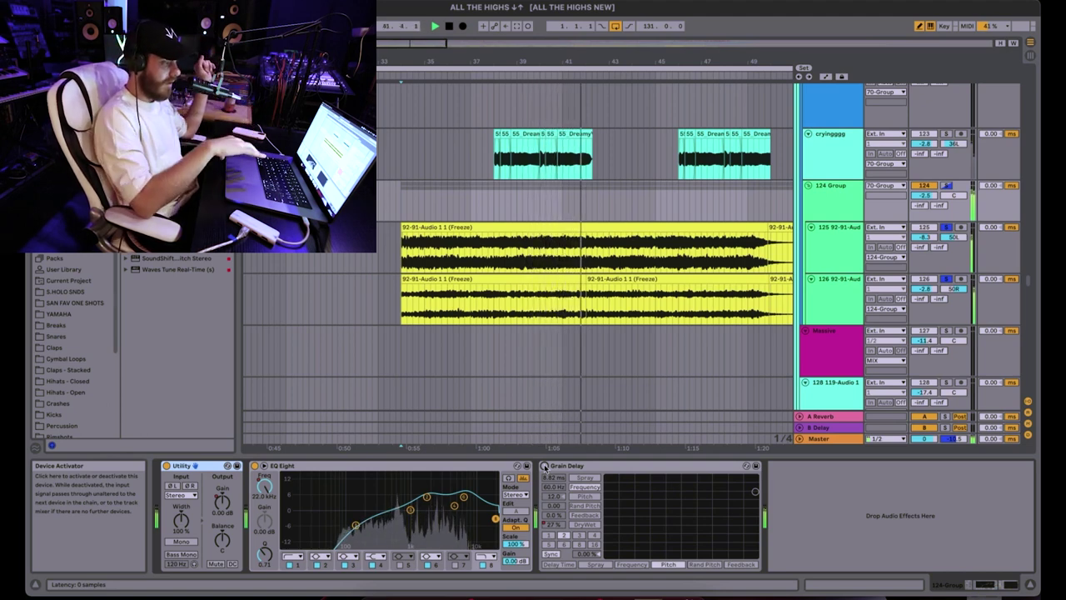
pyautogui.click(545, 465)
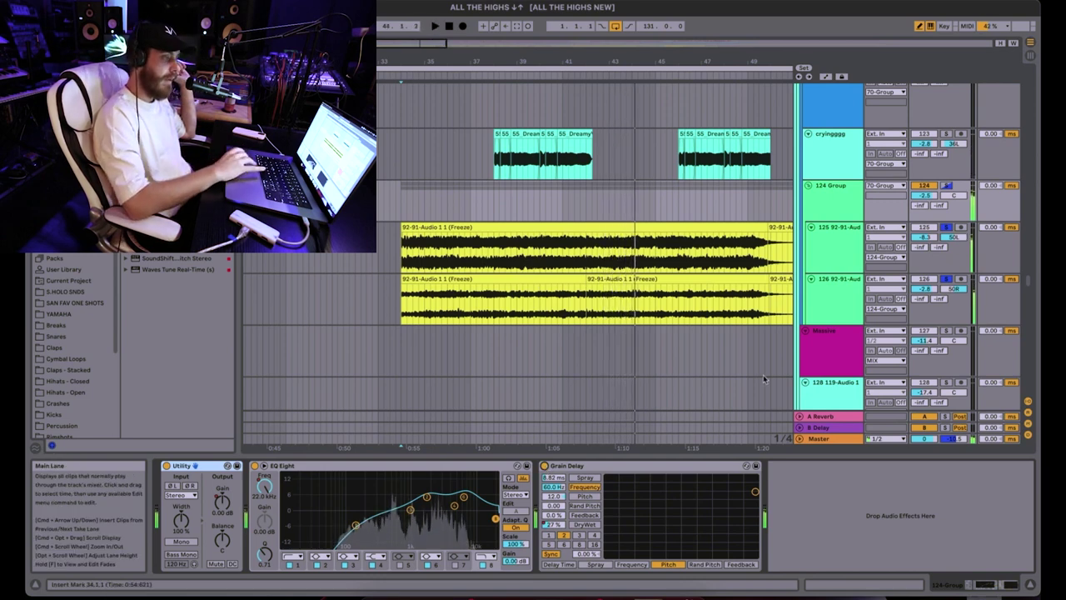
pyautogui.press('space')
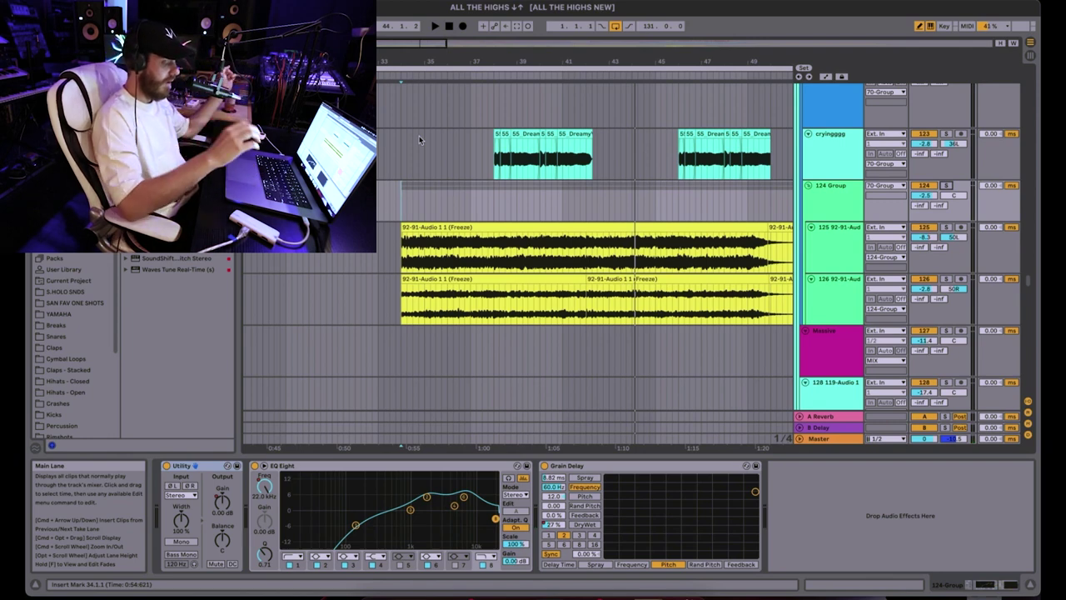
# - Play the project from 34.1.1, look through its track layers from the Kontakt and CHOIR tracks to the vocals, and stop playback
pyautogui.press('space')
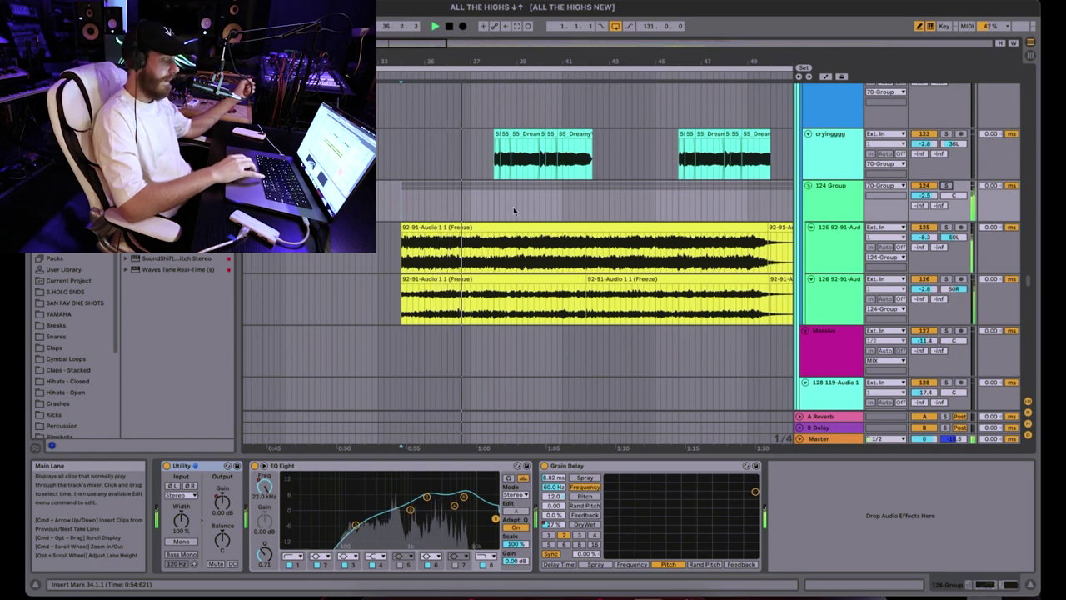
pyautogui.scroll(-6, 524, 224)
pyautogui.scroll(-10, 524, 224)
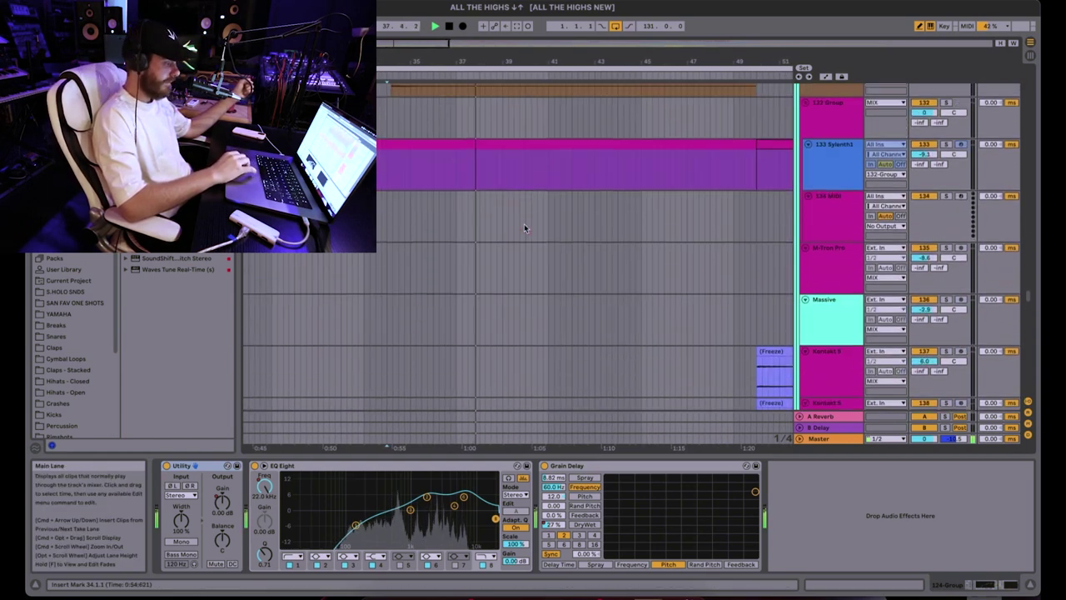
pyautogui.scroll(15, 524, 223)
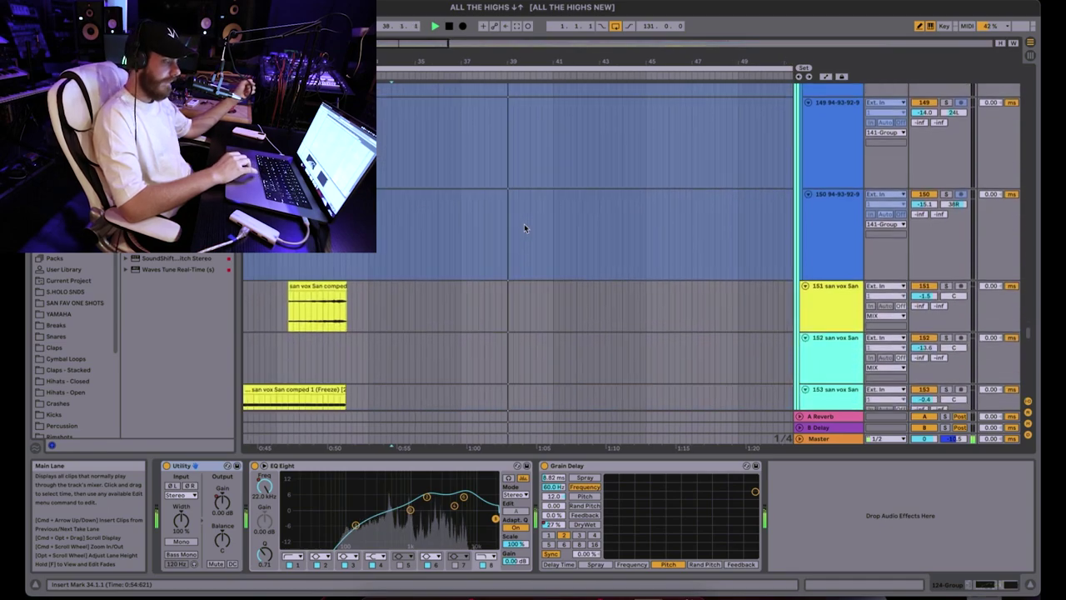
pyautogui.scroll(15, 524, 227)
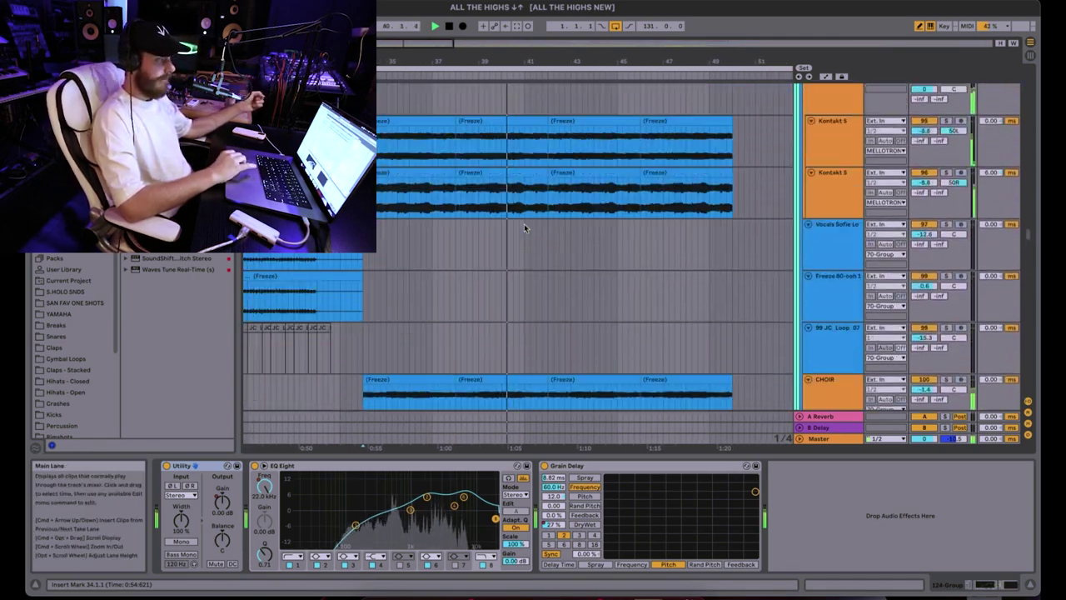
pyautogui.scroll(-20, 525, 226)
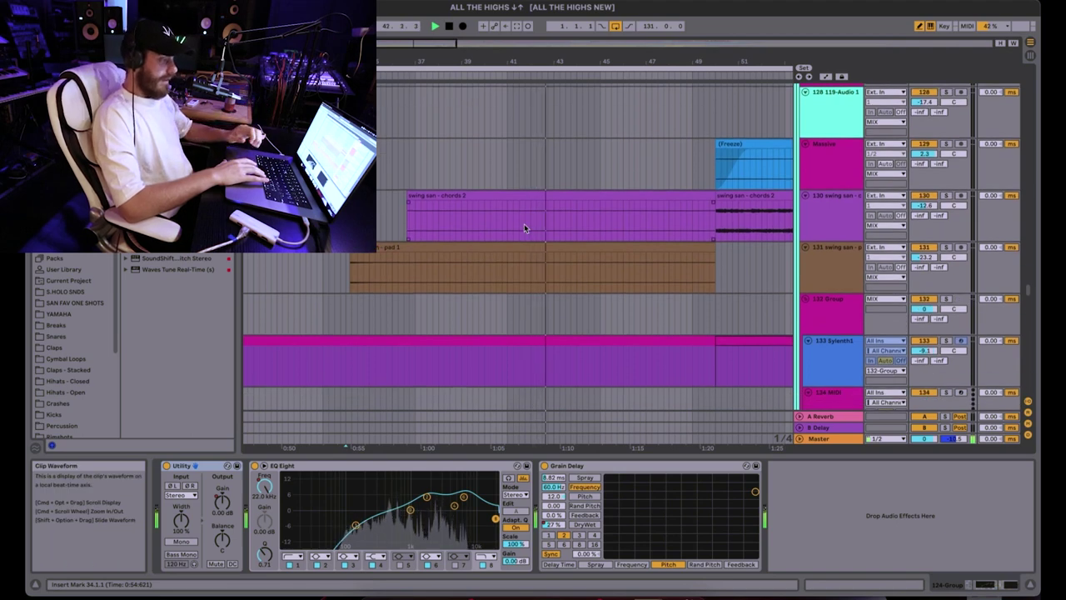
pyautogui.press('space')
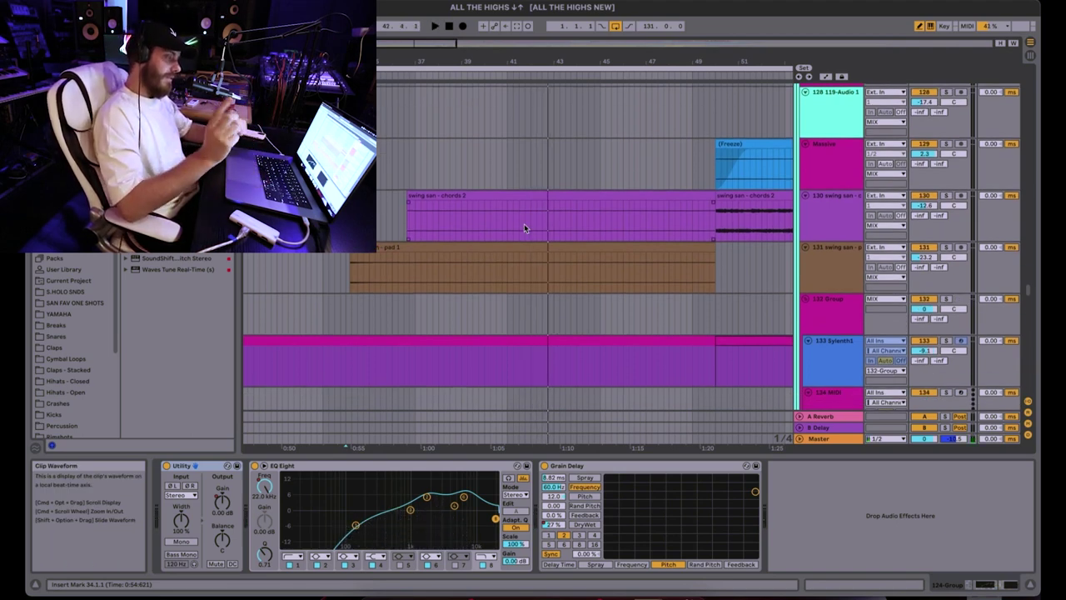
# - Play 132 Group soloed from 1.4.1 at the song's start and show the devices of 133 Sylenth1
pyautogui.hscroll(-10, 524, 223)
pyautogui.scroll(-3, 524, 223)
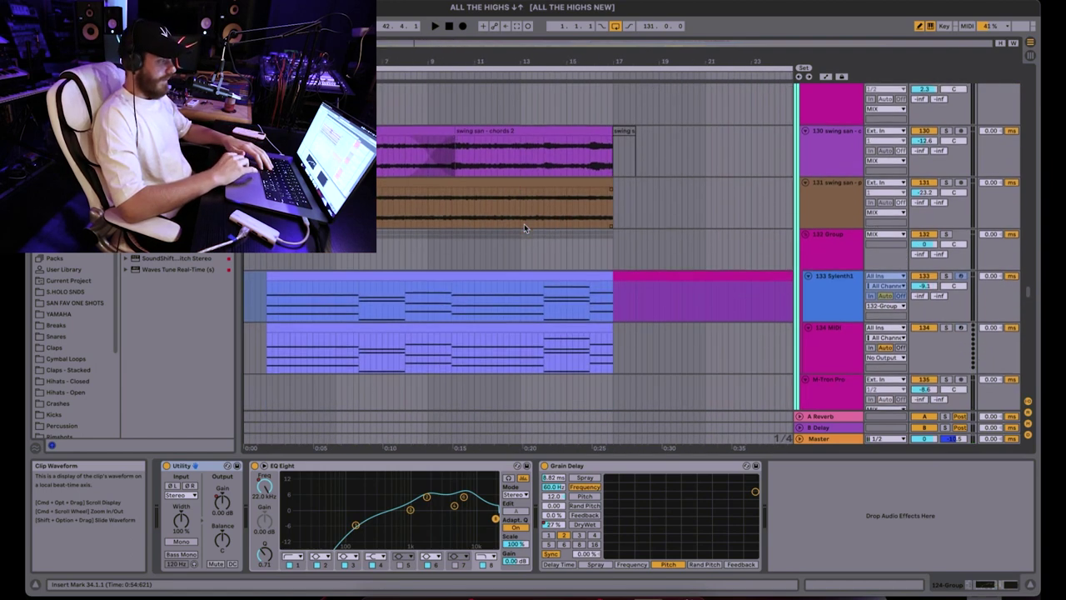
pyautogui.click(260, 310)
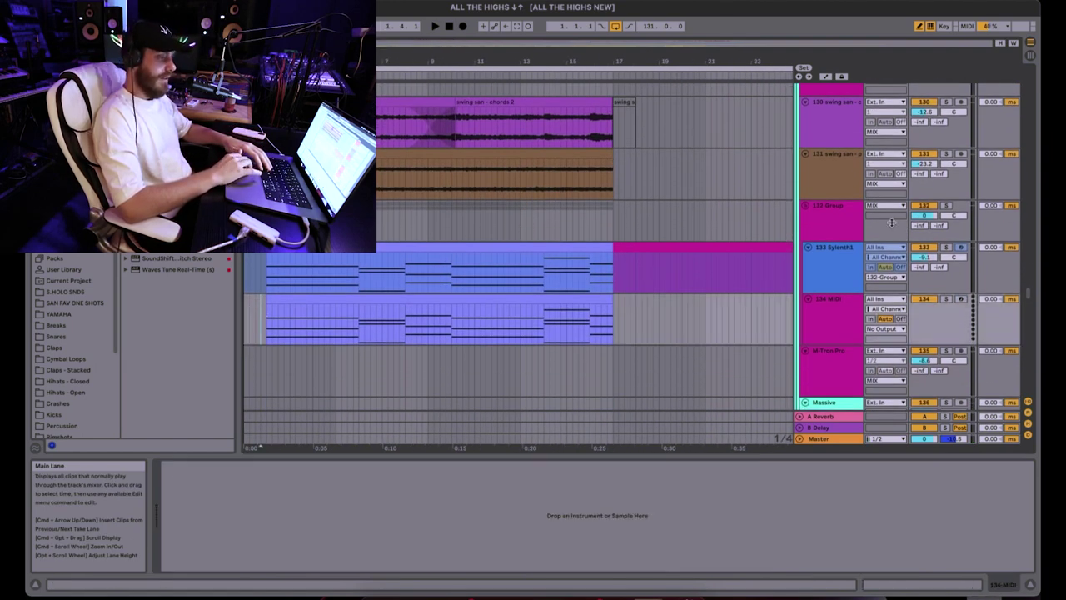
pyautogui.press('space')
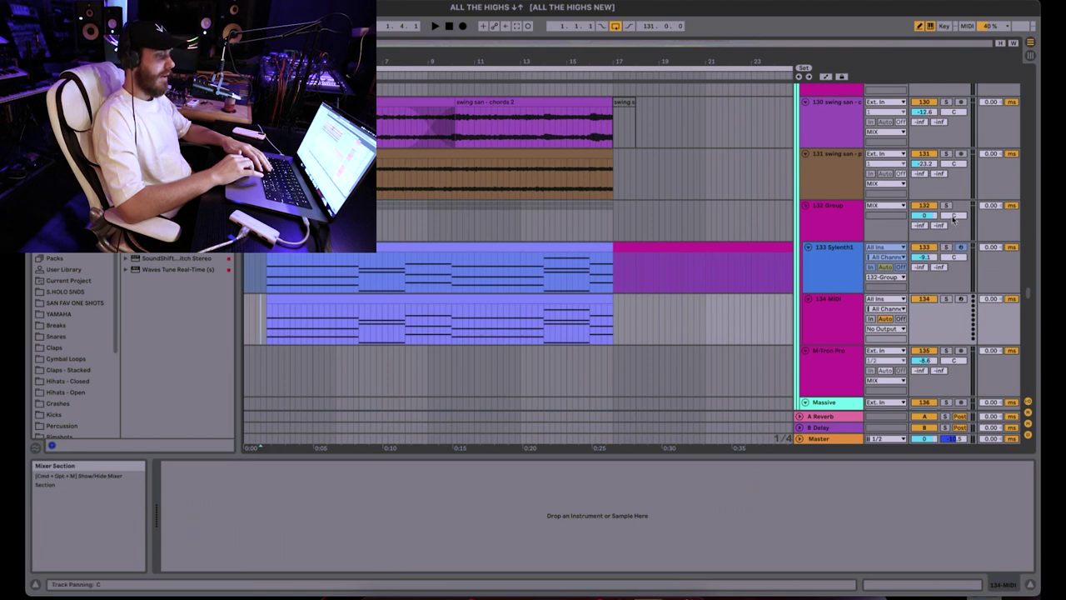
pyautogui.click(947, 206)
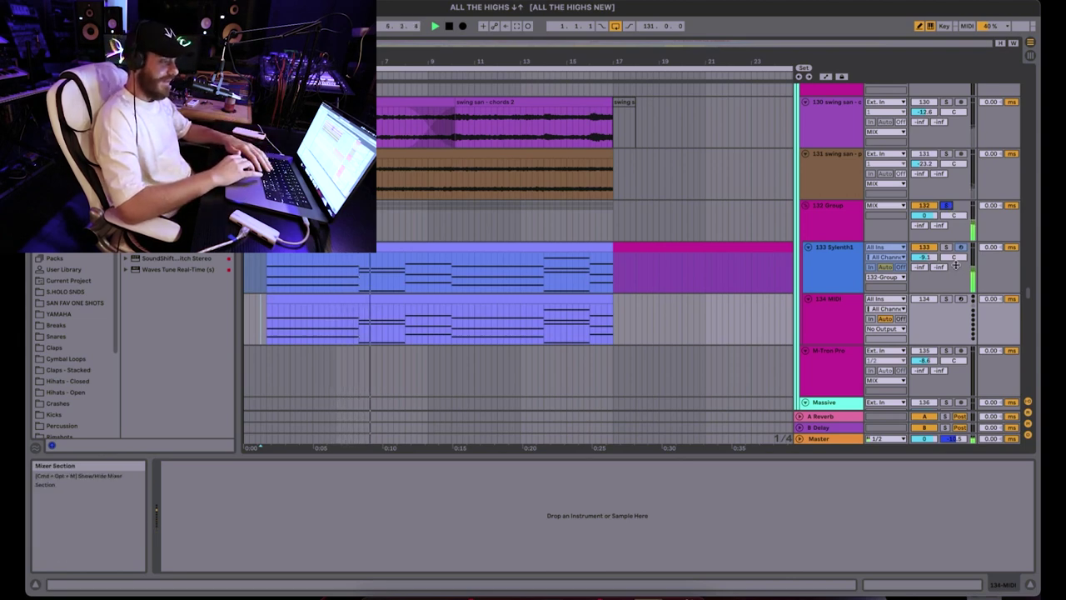
pyautogui.click(843, 281)
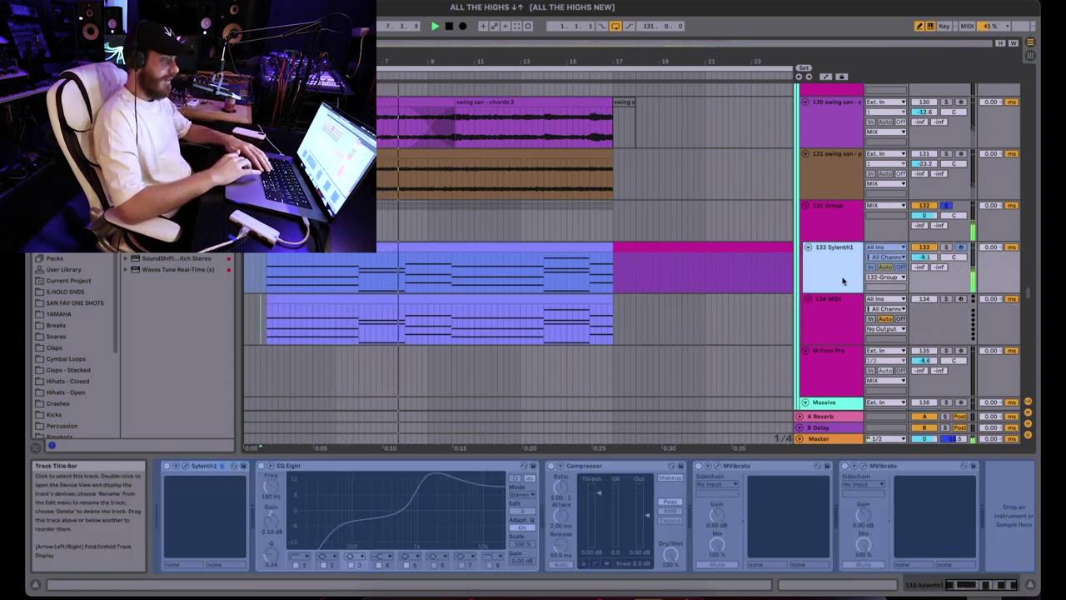
# - Load the Massive instrument onto the empty 134 MIDI track and move its plug-in window clear of the tracks
pyautogui.click(843, 307)
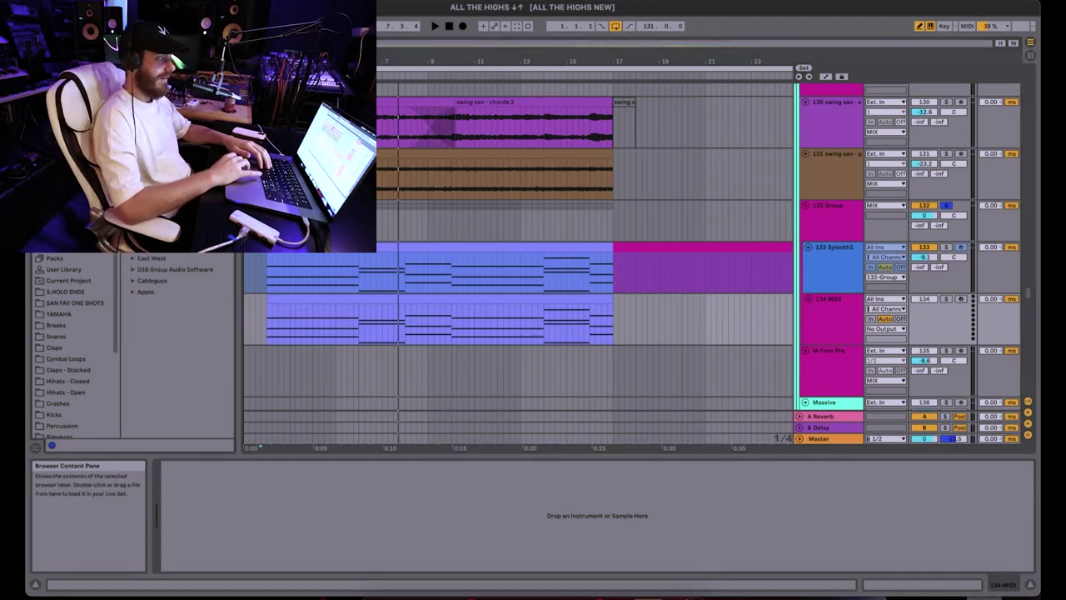
pyautogui.scroll(2, 179, 292)
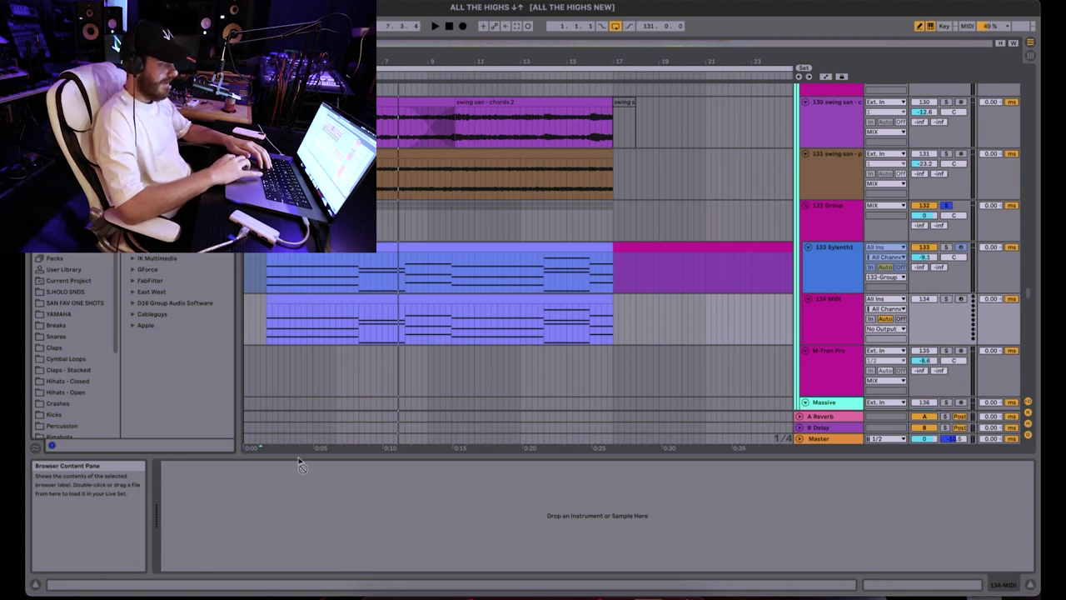
pyautogui.moveTo(300, 464); pyautogui.dragTo(307, 507)
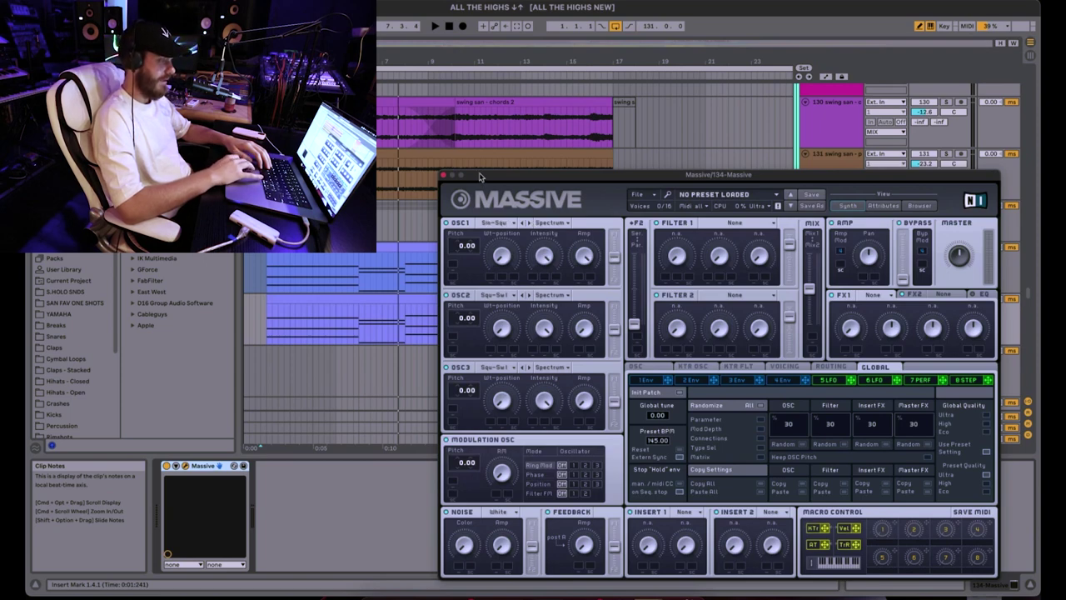
pyautogui.moveTo(480, 175); pyautogui.dragTo(497, 365)
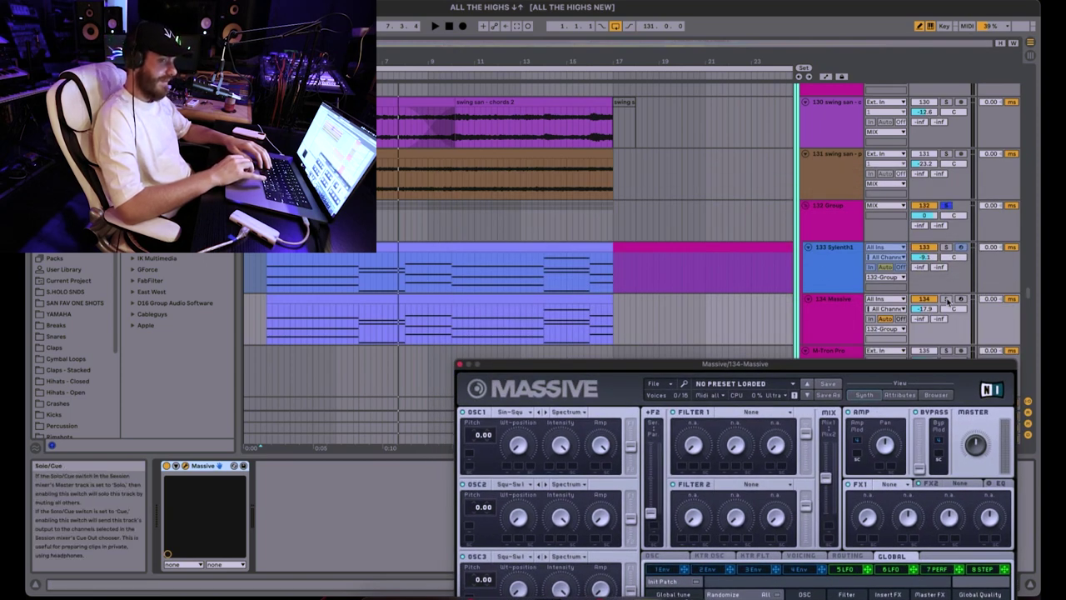
# - Solo 134 Massive, play it from 1.4.1, and raise the decay level of its 4 Env envelope
pyautogui.click(947, 299)
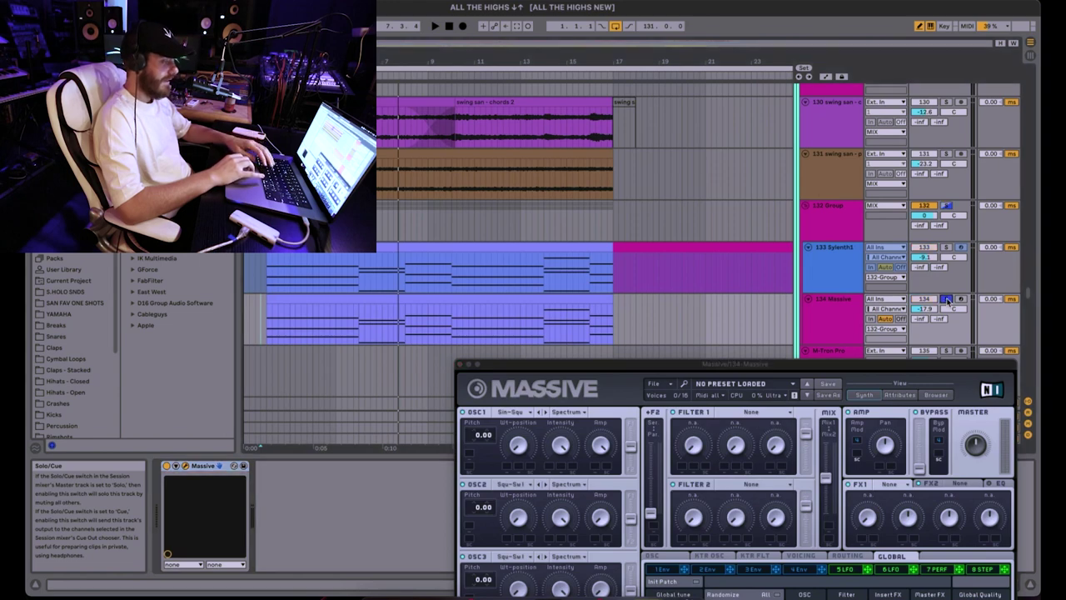
pyautogui.press('space')
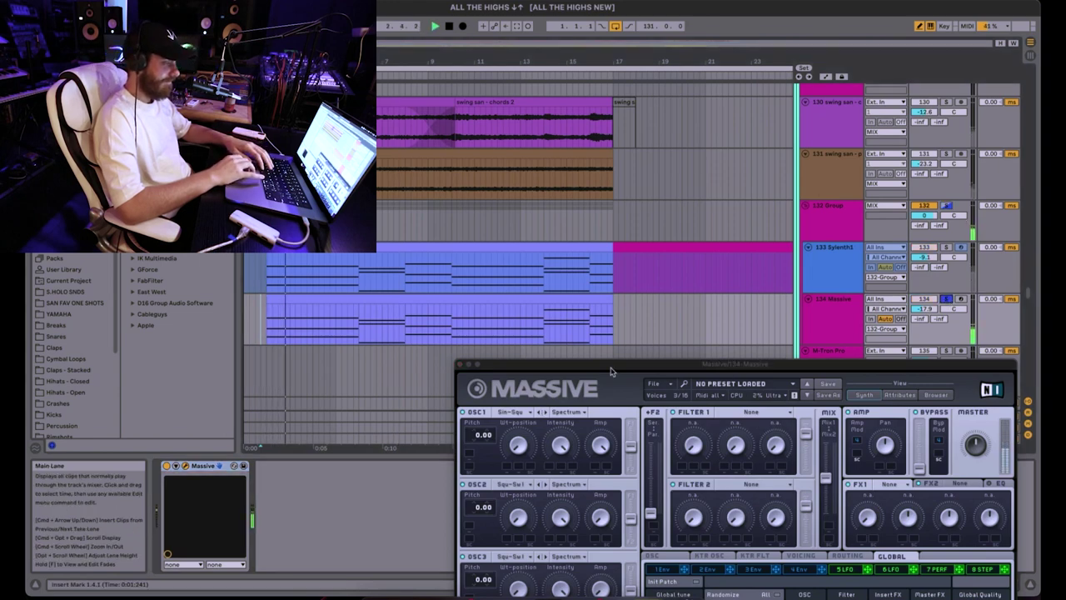
pyautogui.moveTo(610, 371); pyautogui.dragTo(617, 197)
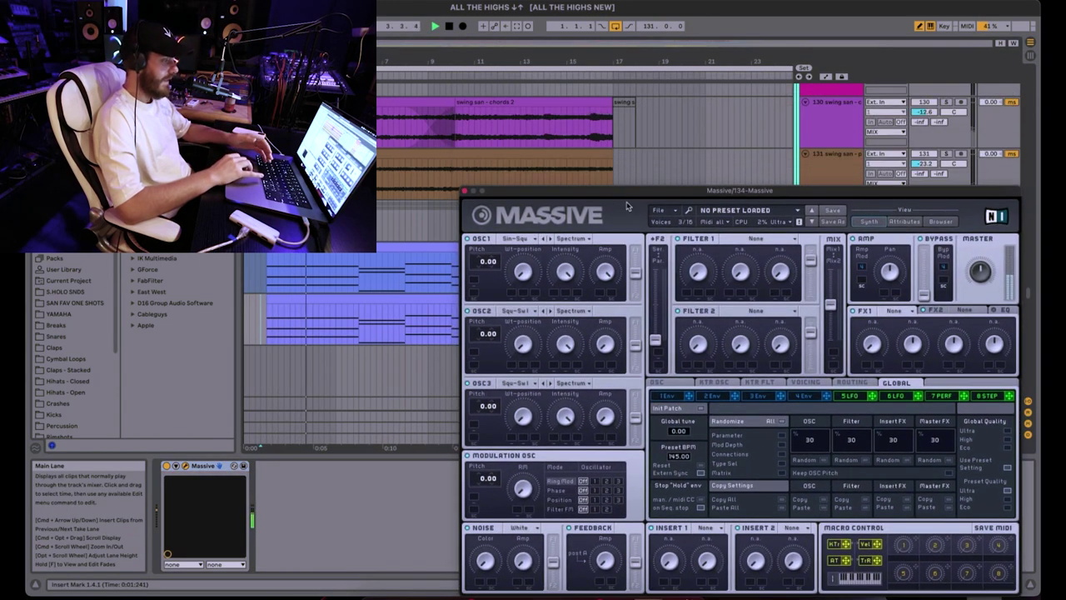
pyautogui.click(807, 396)
pyautogui.moveTo(814, 496); pyautogui.dragTo(815, 467)
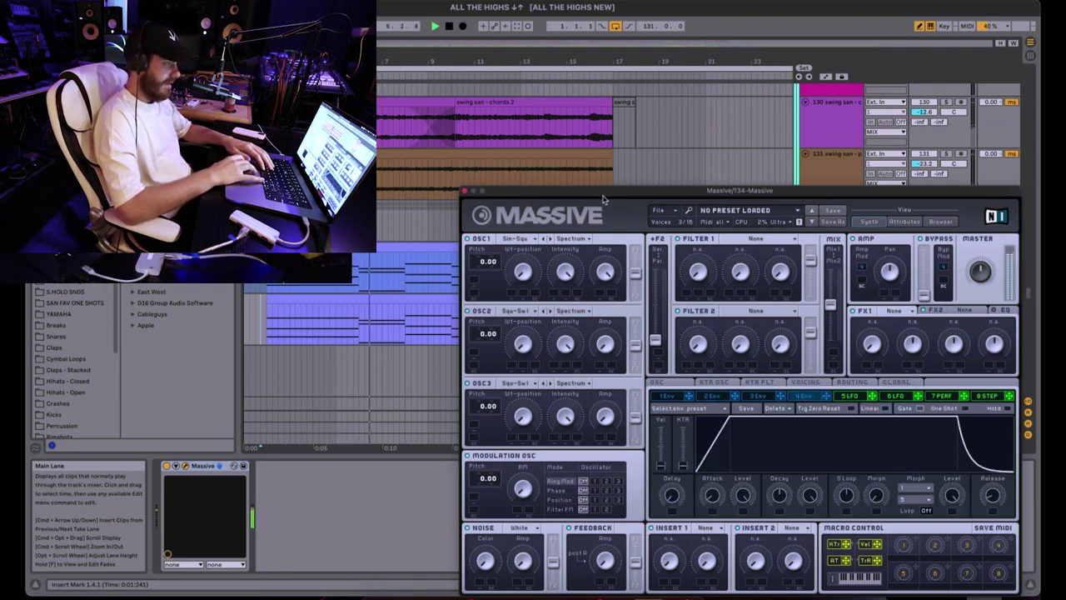
# - Inspect the volume curve of ShaperBox 2 on 132 Group and hide its plug-in window
pyautogui.moveTo(750, 190); pyautogui.dragTo(750, 322)
pyautogui.click(835, 240)
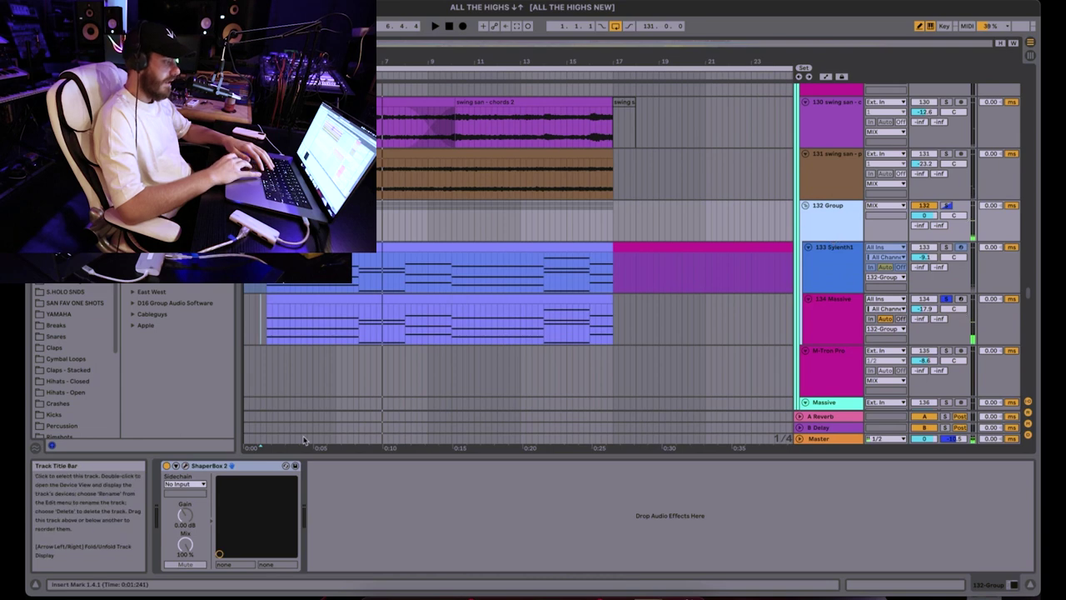
pyautogui.click(185, 466)
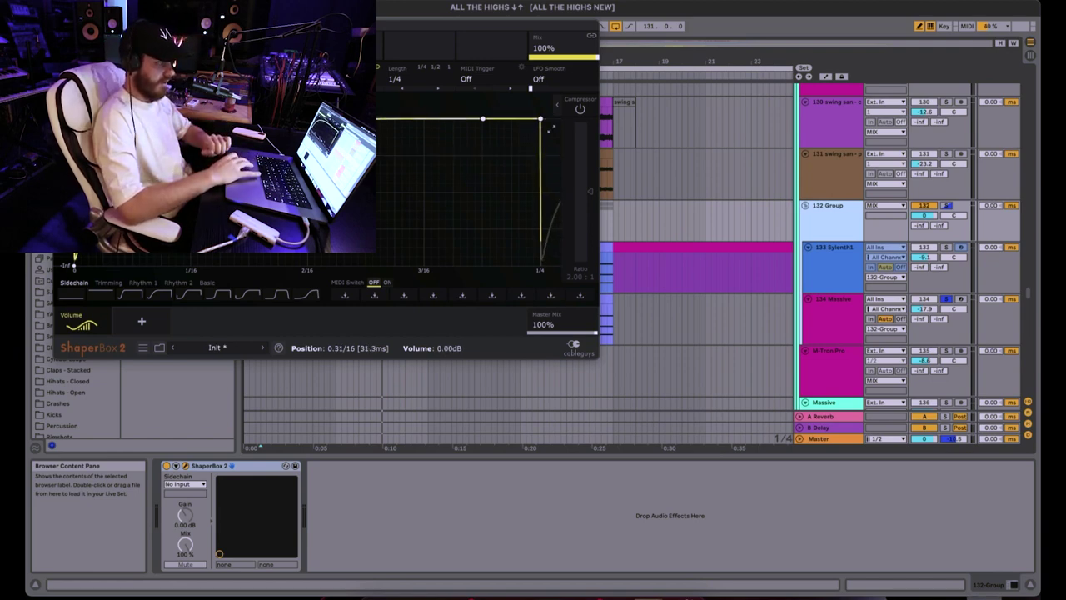
pyautogui.press('super+alt+p')
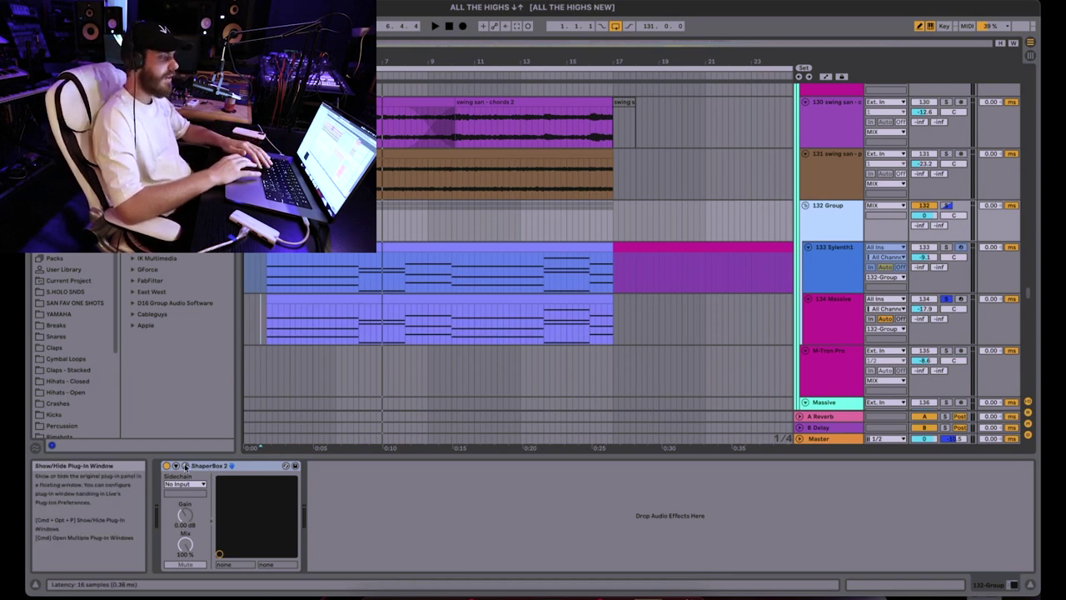
# - Replay from 1.4.1 and compare 133 Sylenth1 with 134 Massive by soloing one after the other
pyautogui.click(842, 316)
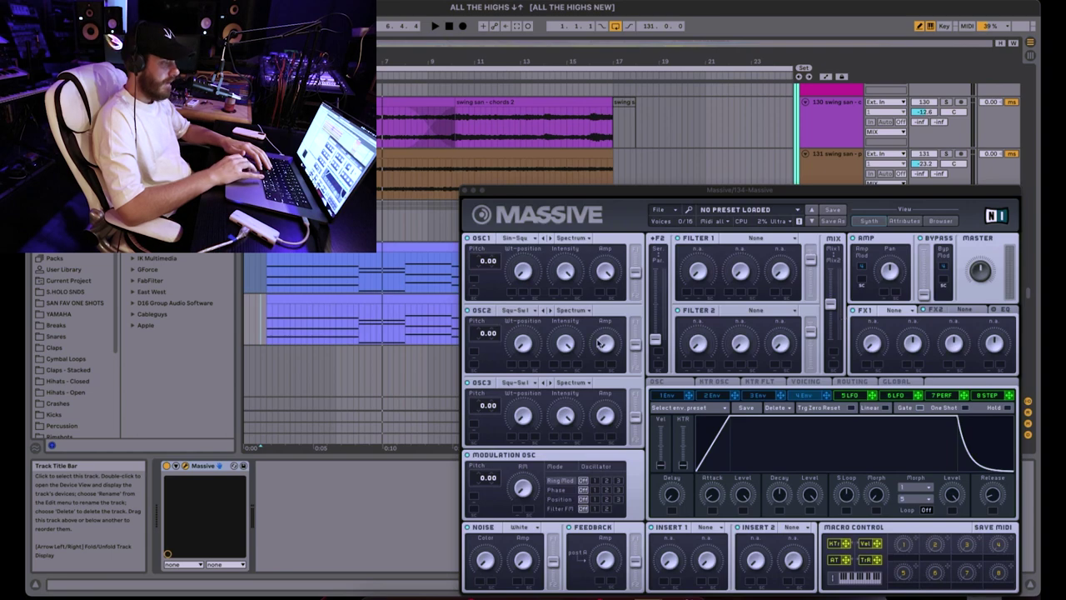
pyautogui.moveTo(630, 204); pyautogui.dragTo(624, 397)
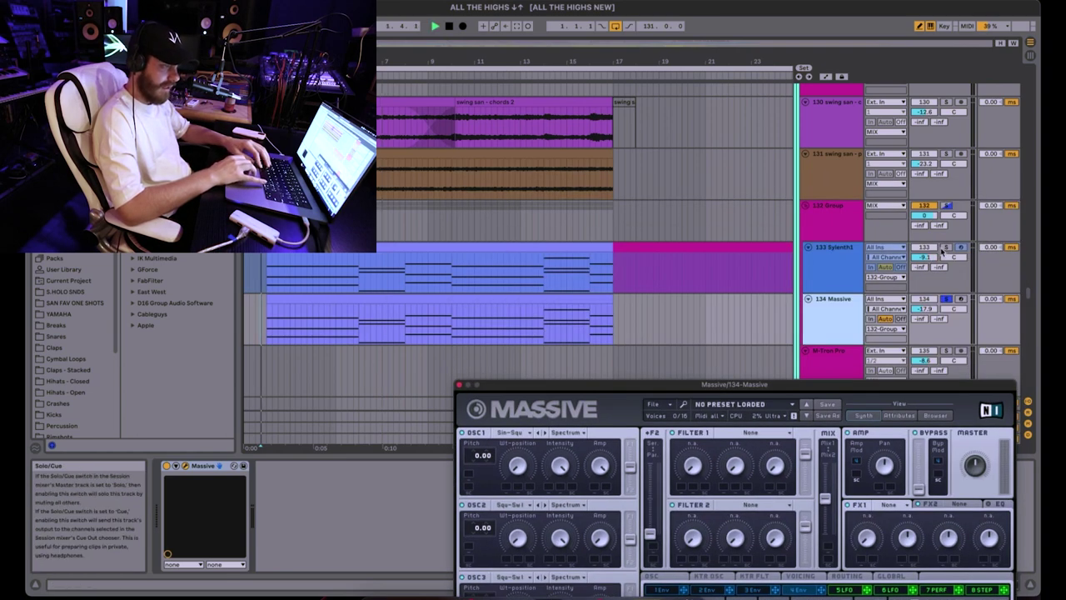
pyautogui.press('space')
pyautogui.click(946, 247)
pyautogui.click(946, 298)
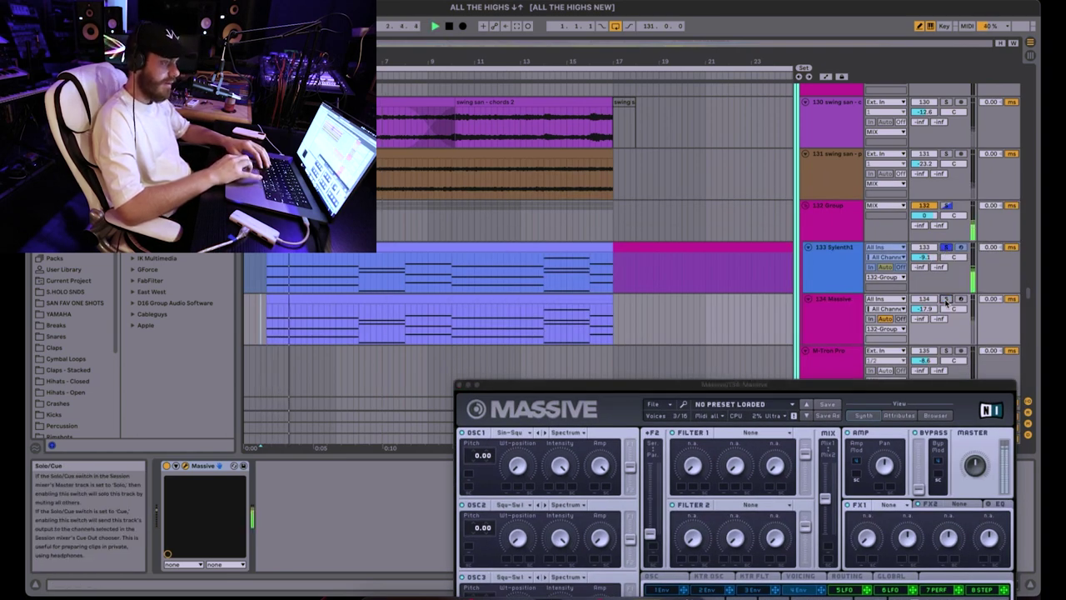
# - Set OSC2 of Massive on track 134 to a pitch of 12.00 and the Sin-Squ wavetable
pyautogui.click(602, 382)
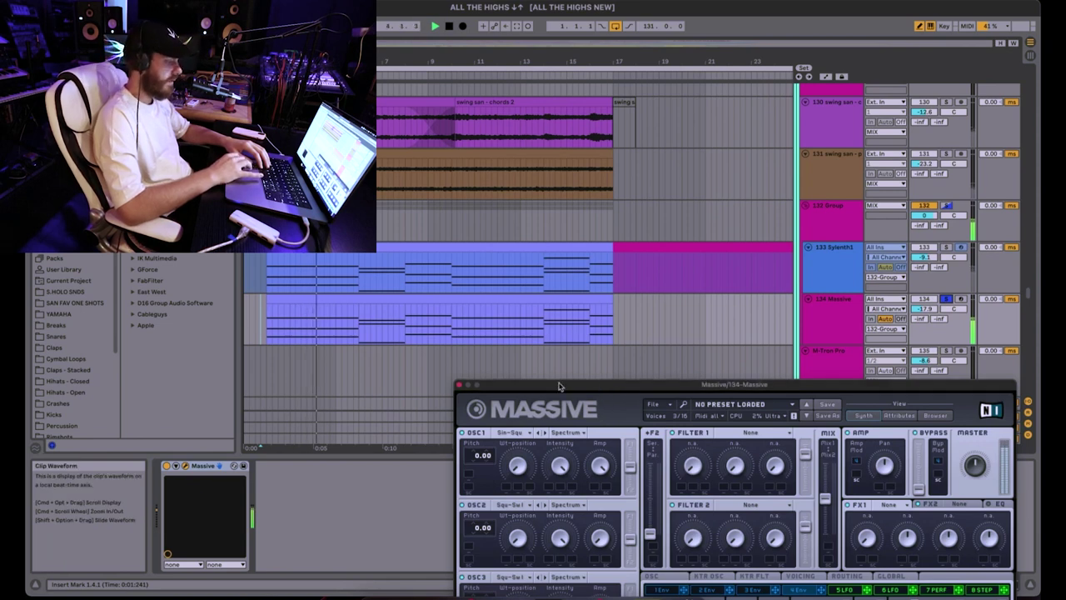
pyautogui.moveTo(479, 530); pyautogui.dragTo(479, 516)
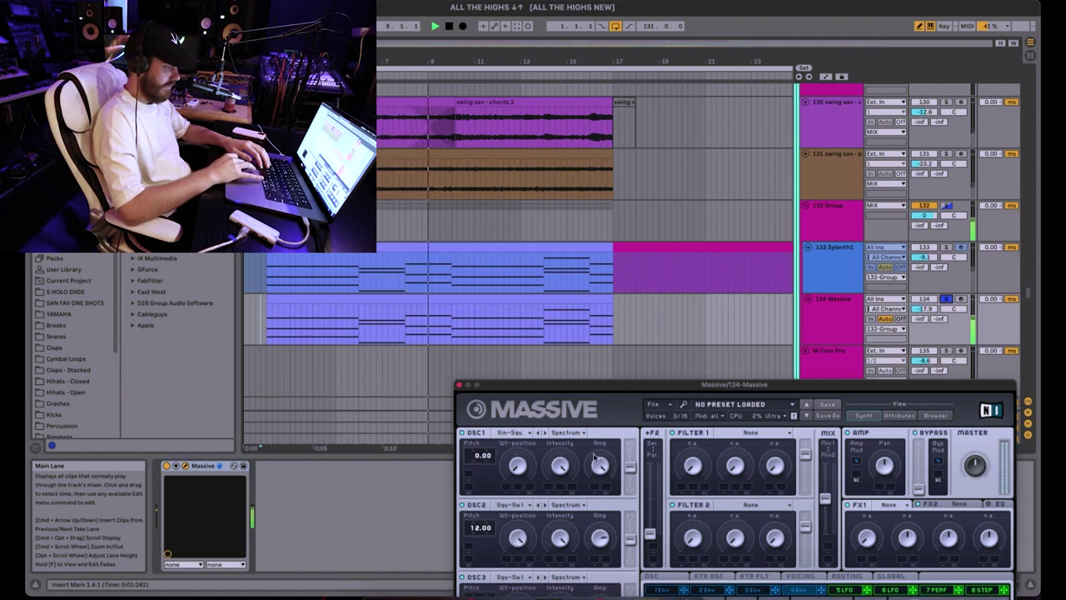
pyautogui.click(546, 506)
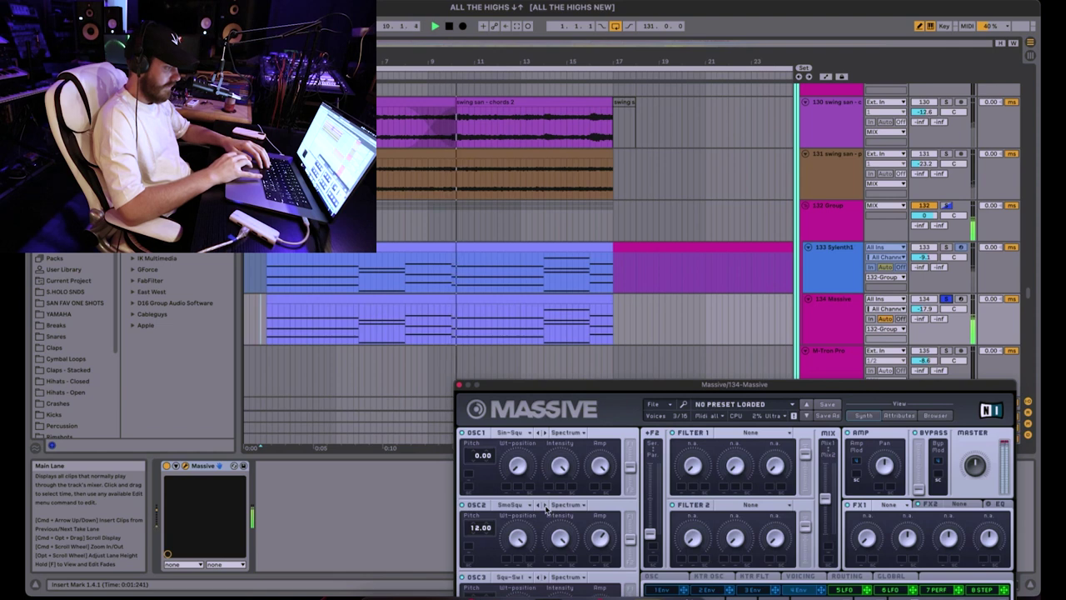
pyautogui.click(546, 506)
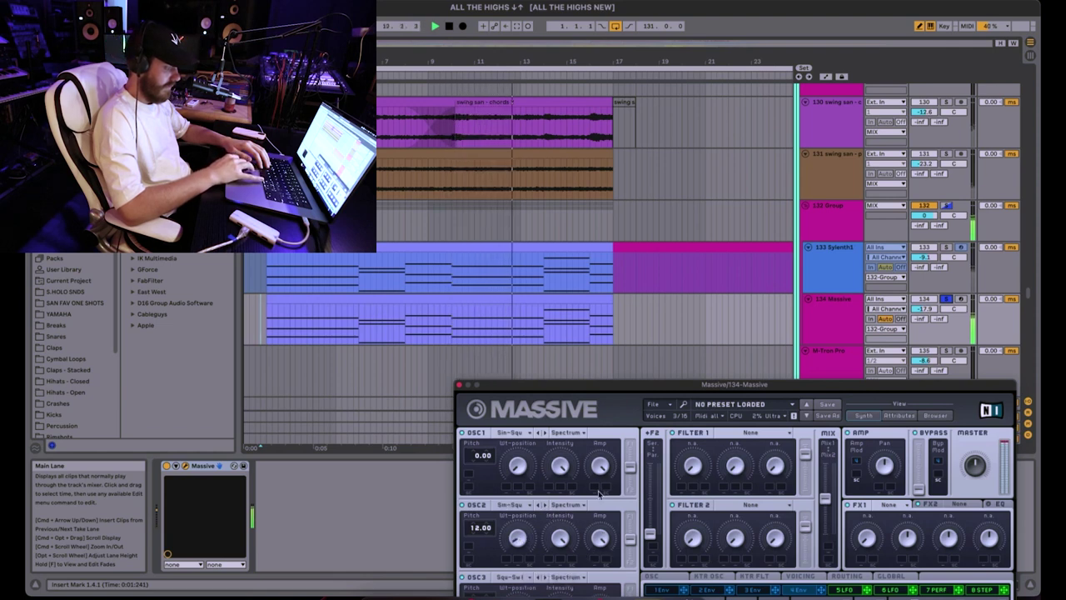
pyautogui.moveTo(650, 387); pyautogui.dragTo(512, 338)
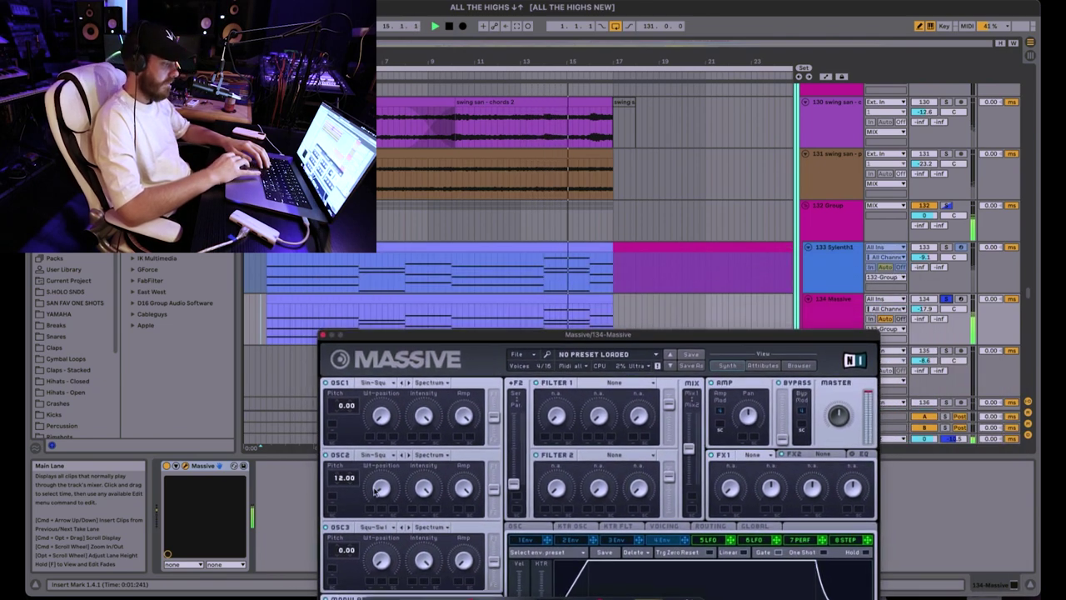
# - Remove the solo from 134 Massive and deactivate the track
pyautogui.scroll(-1, 554, 295)
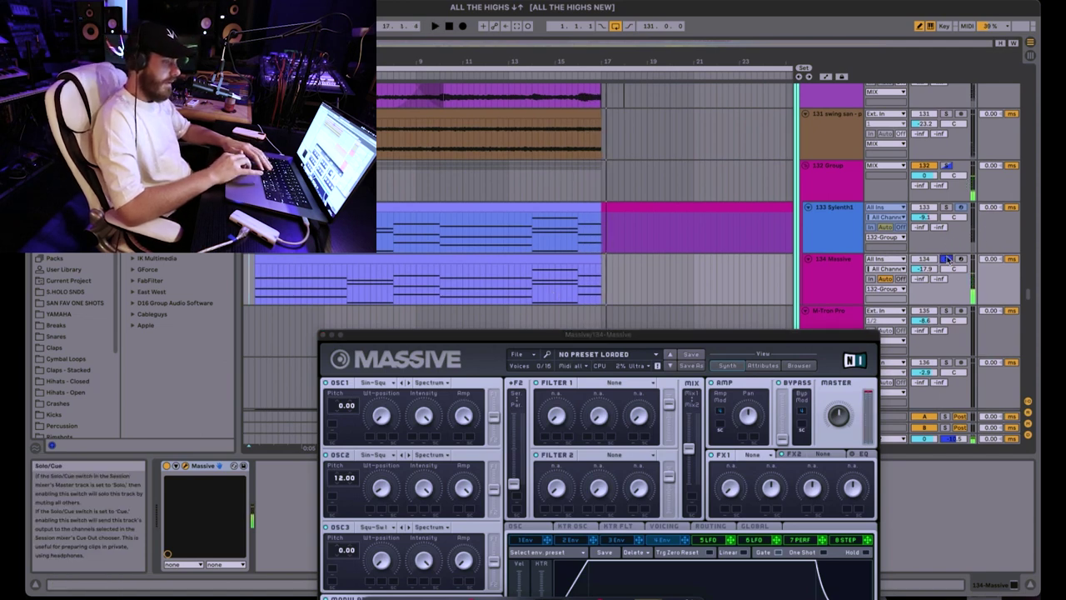
pyautogui.click(946, 259)
pyautogui.hscroll(-1, 933, 260)
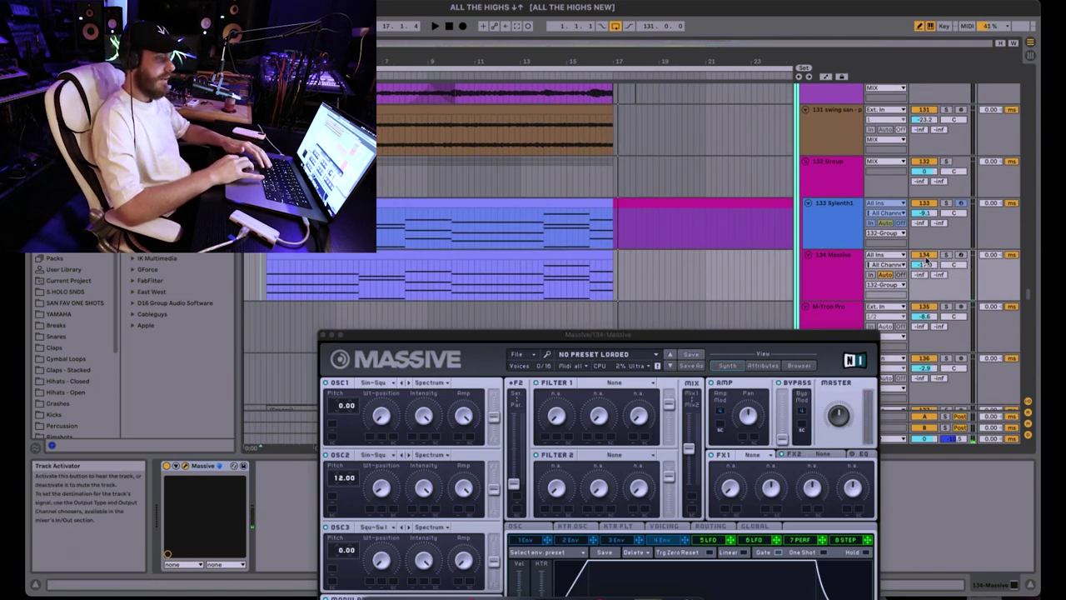
pyautogui.click(925, 255)
# - Show the device chain of 133 Sylenth1 and play the unsoloed arrangement from 2.1.1
pyautogui.click(263, 225)
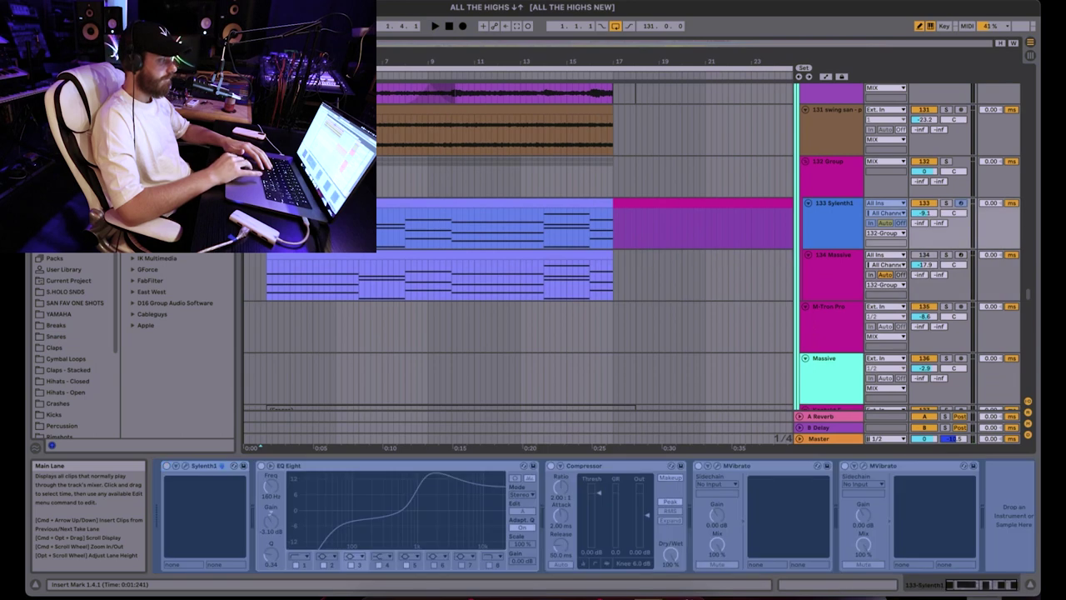
pyautogui.scroll(2, 516, 250)
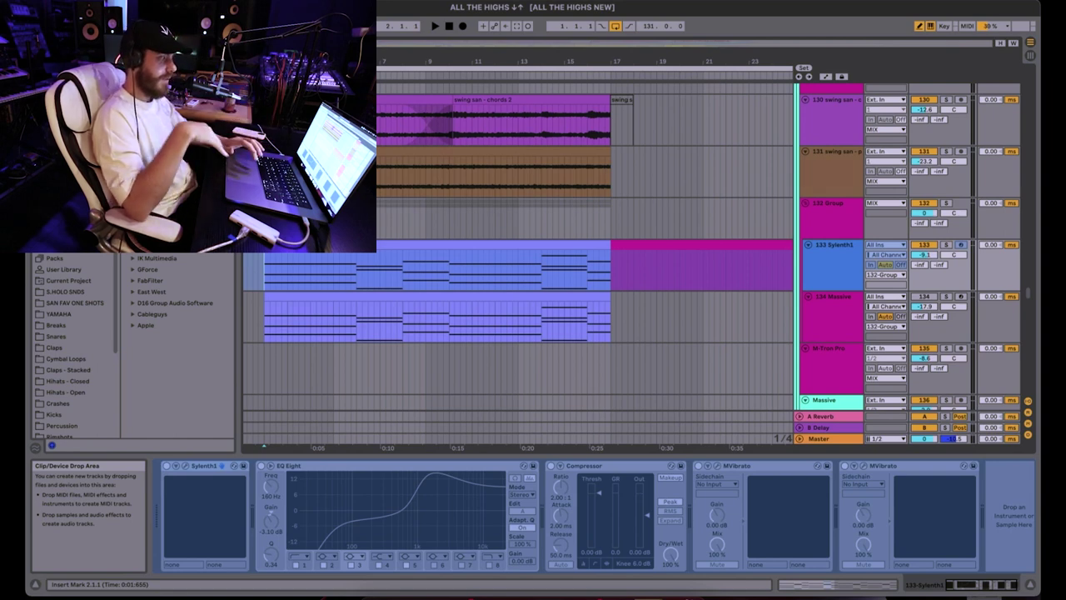
pyautogui.press('space')
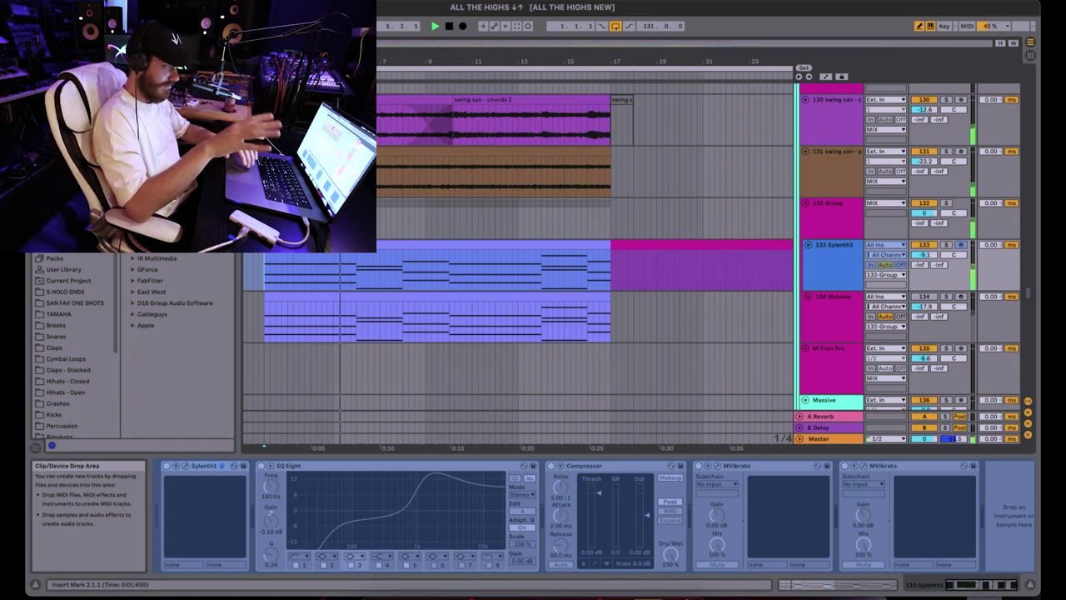
# - Play the arrangement from 2.1.1 with 77 Group muted, and reactivate the group to hear its contribution
pyautogui.scroll(10, 516, 250)
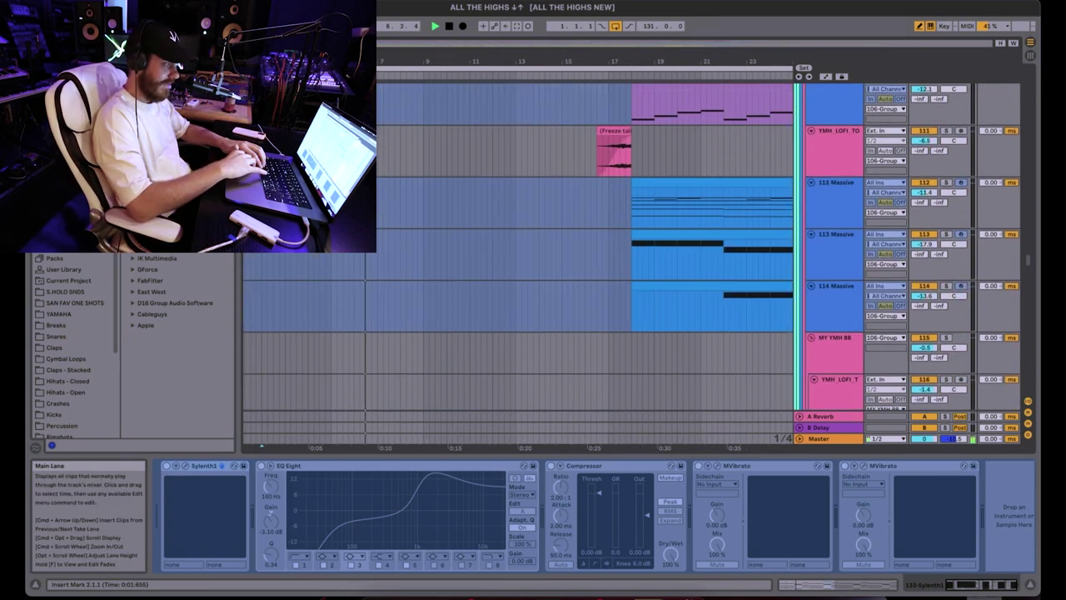
pyautogui.scroll(15, 517, 250)
pyautogui.press('space')
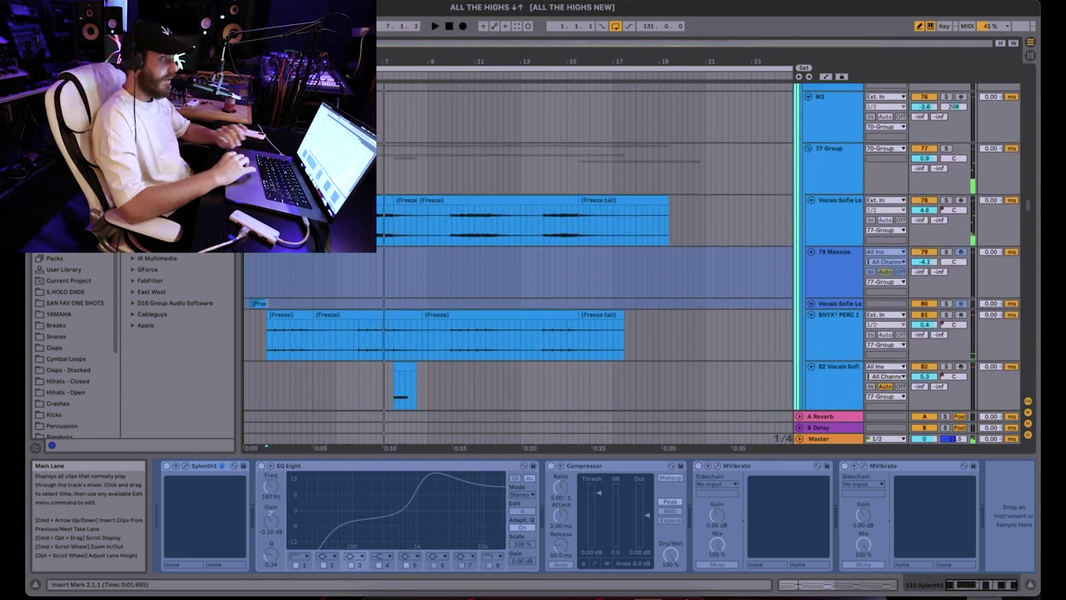
pyautogui.scroll(-2, 517, 250)
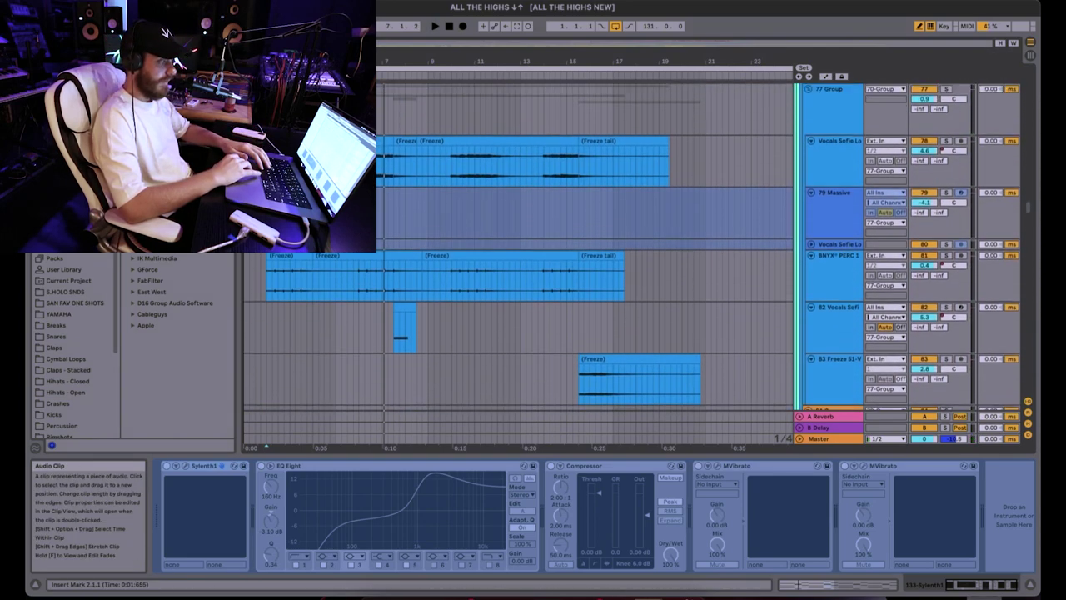
pyautogui.scroll(1, 516, 250)
pyautogui.scroll(1, 837, 145)
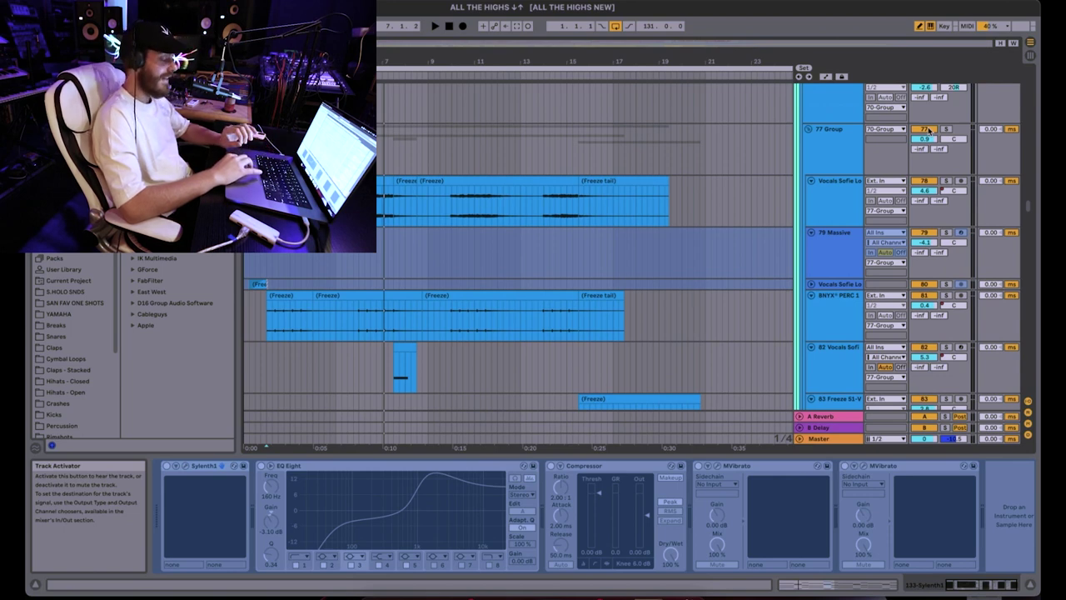
pyautogui.click(384, 150)
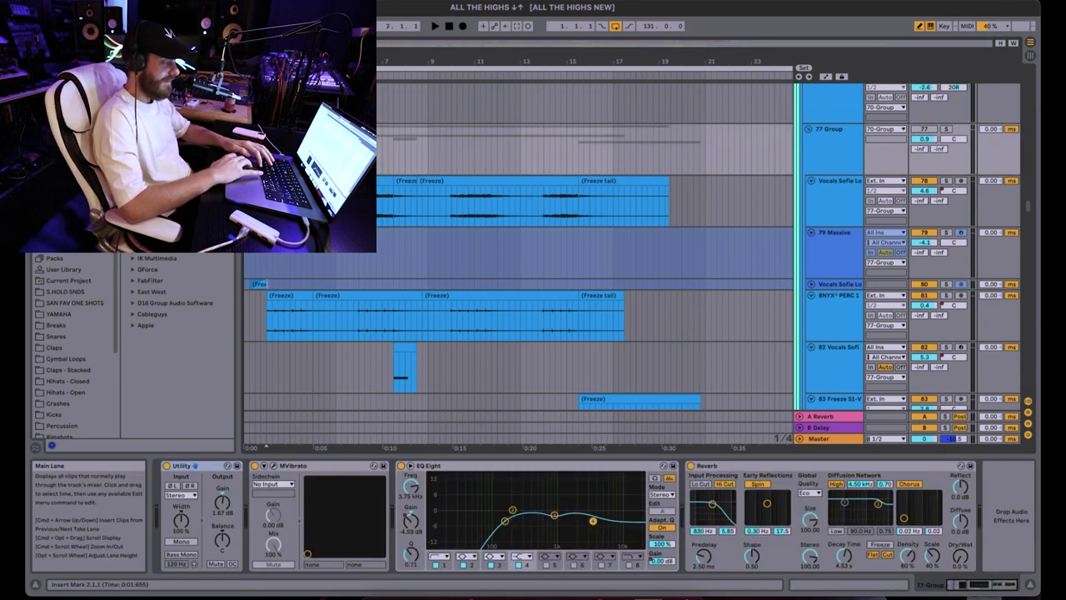
pyautogui.press('space')
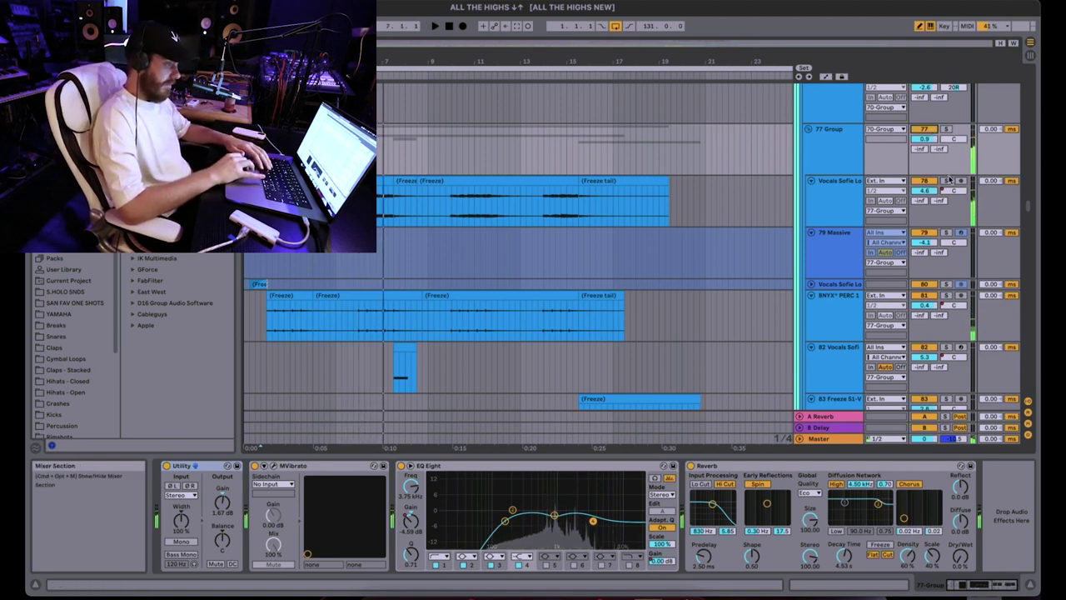
pyautogui.click(947, 180)
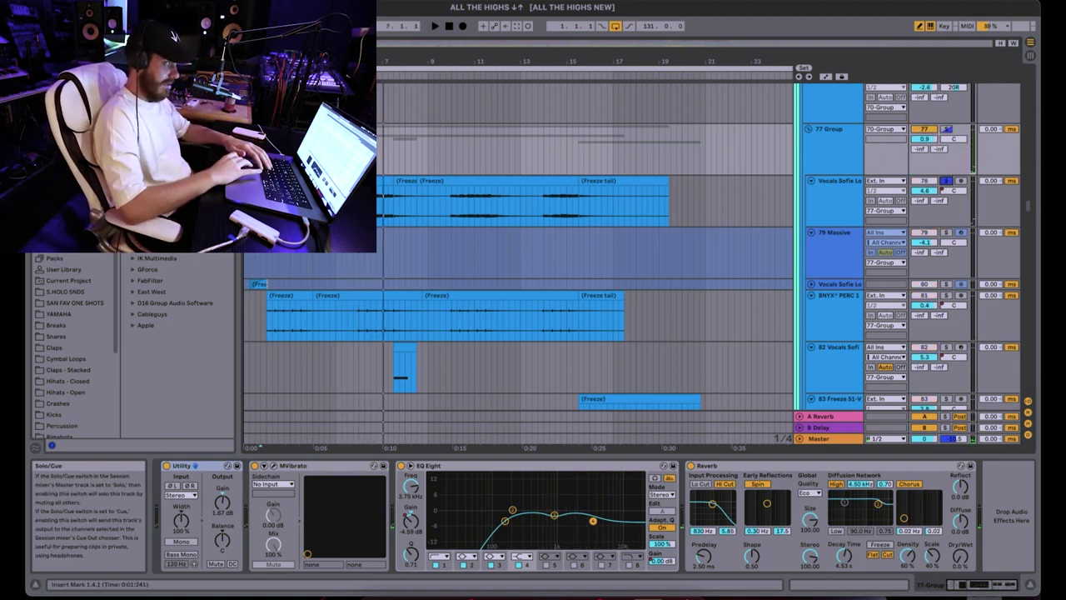
pyautogui.press('space')
pyautogui.press('Down')
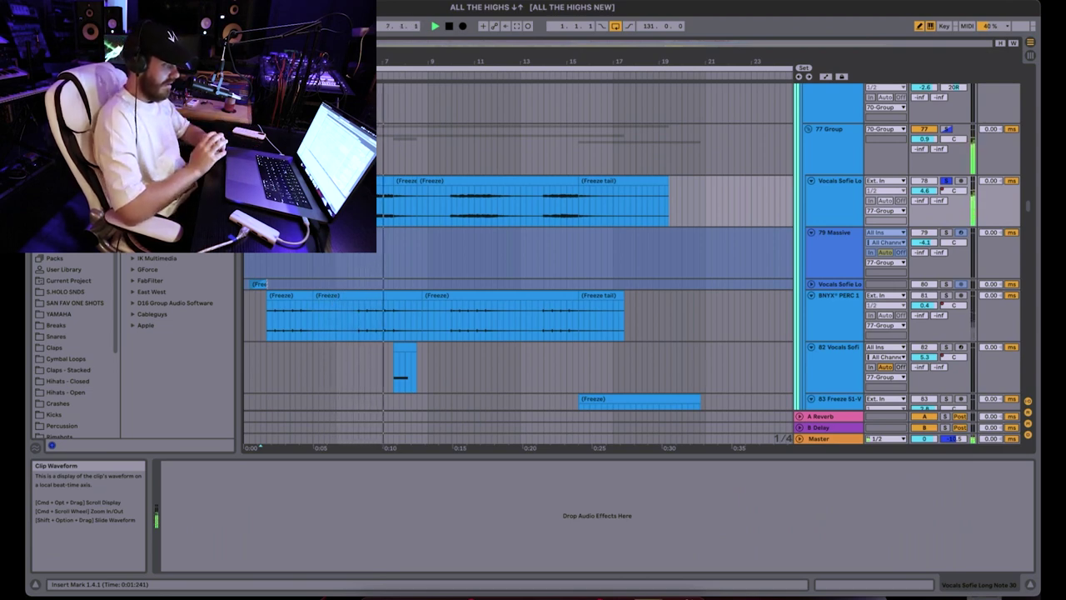
# - Play from 6.3.1 on 82 Vocals Sofie and add solos for tracks 82, 81 and 83
pyautogui.scroll(-2, 374, 305)
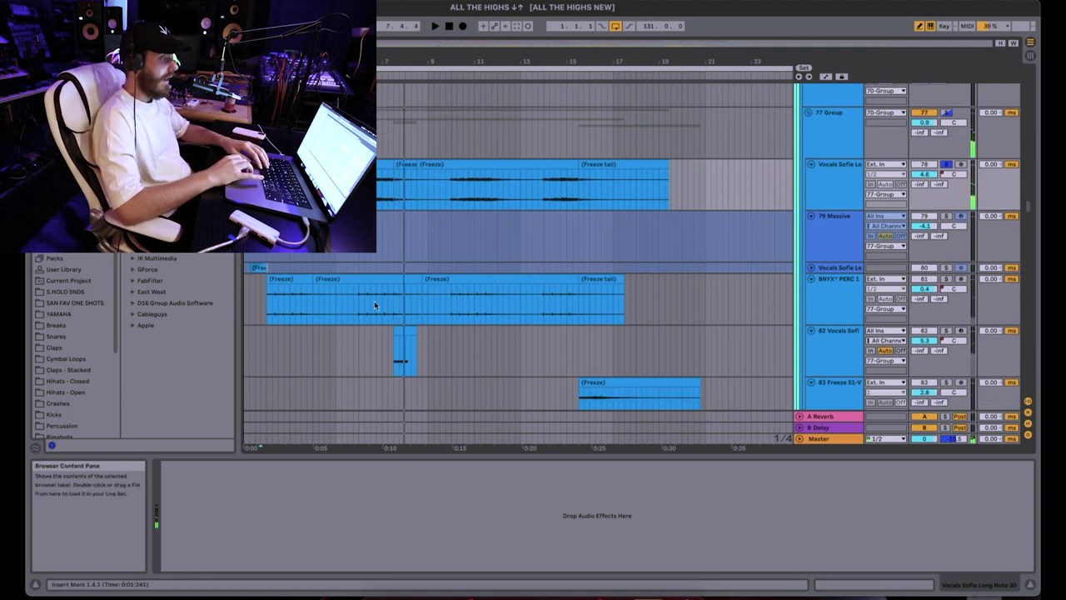
pyautogui.click(368, 324)
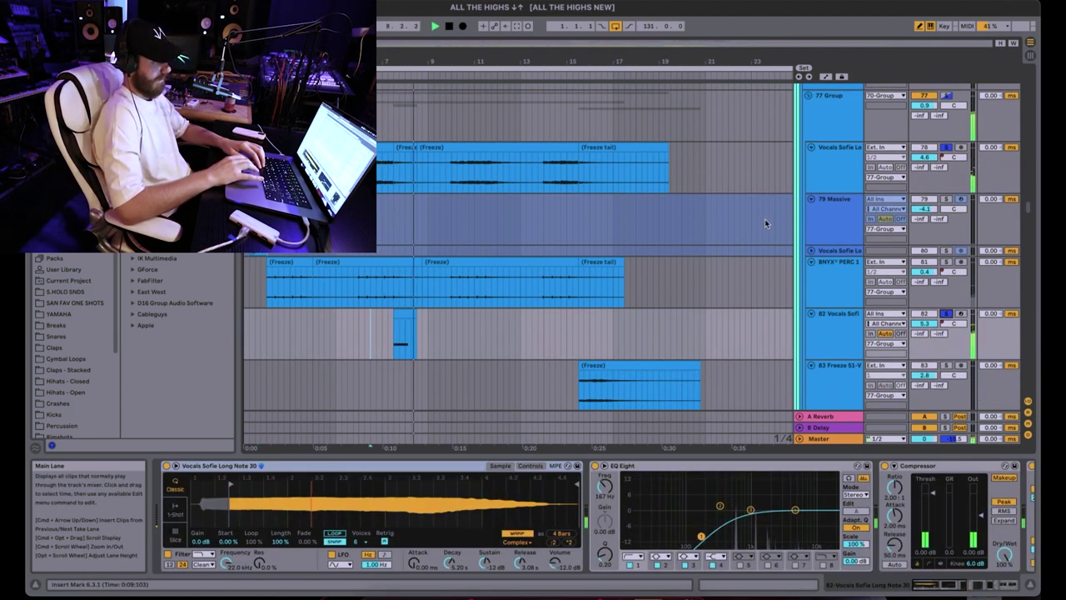
pyautogui.click(947, 263)
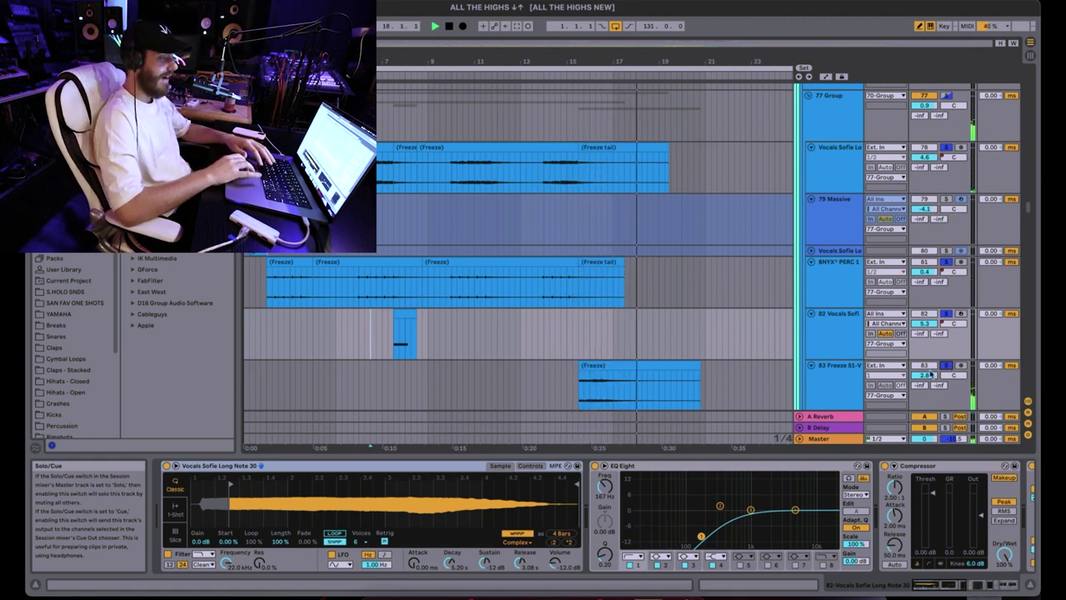
# - Restart playback from 16.2.1 within the frozen clip on track 83 to hear that layer
pyautogui.press('space')
pyautogui.click(597, 393)
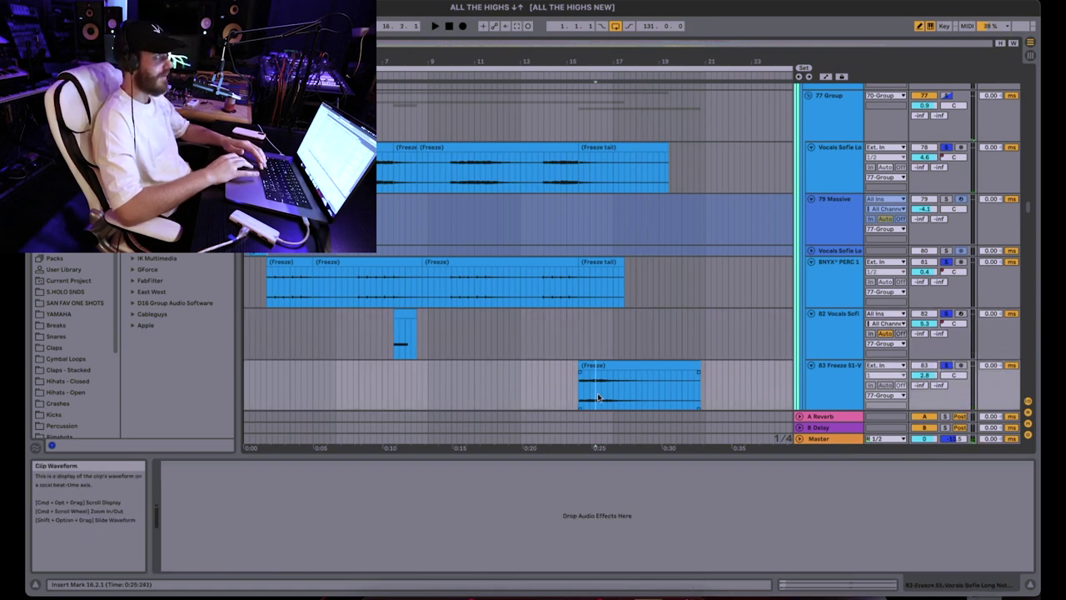
pyautogui.press('space')
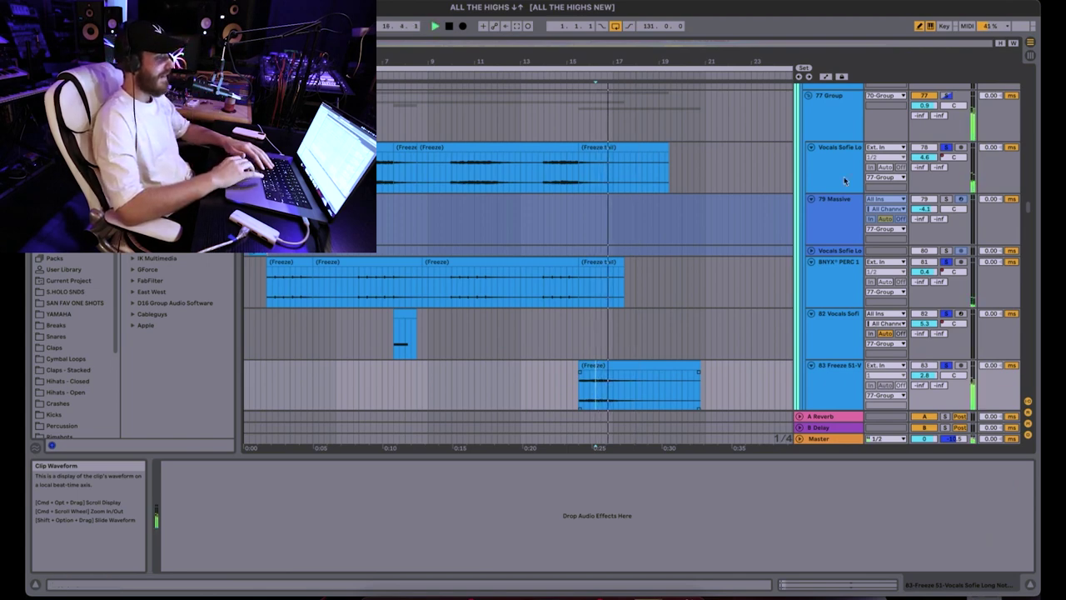
# - Solo the whole 77 Group in place of its individual tracks, play from 14.3.1, and remove the group's solo
pyautogui.scroll(2, 844, 181)
pyautogui.press('space')
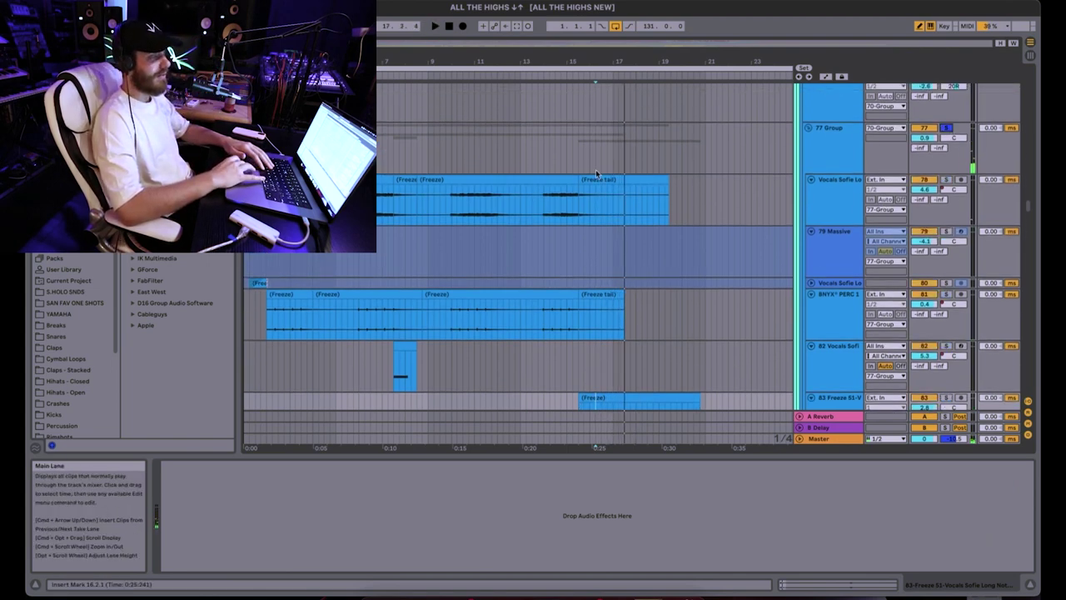
pyautogui.click(555, 150)
pyautogui.press('space')
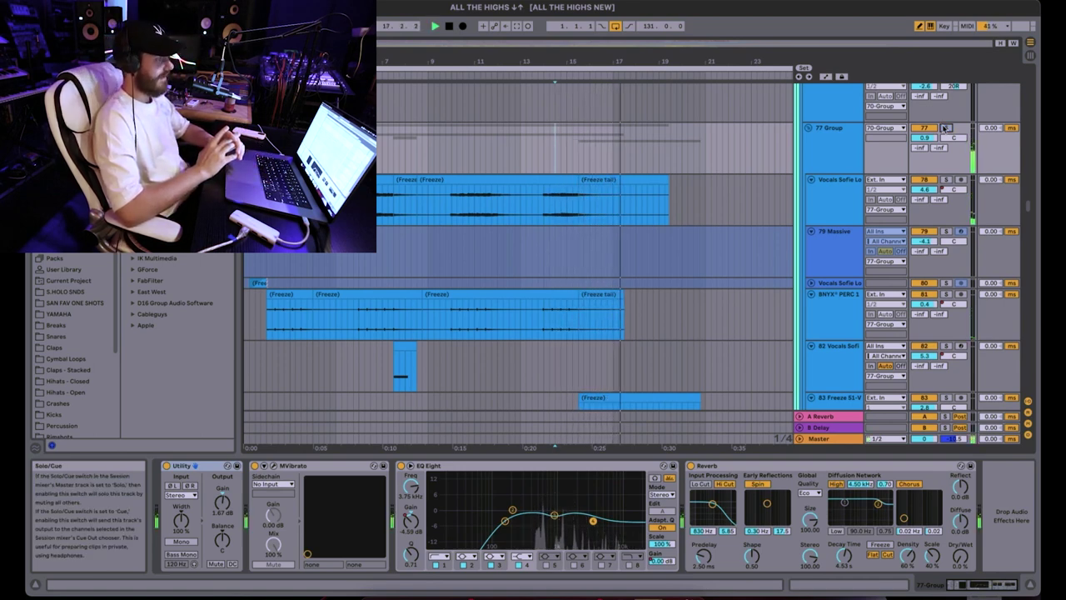
# - Play from 2.2.1 with 65 MURDA_CLAP and 66 Clap AR70sOpen soloed, and examine their clips up close
pyautogui.scroll(5, 500, 221)
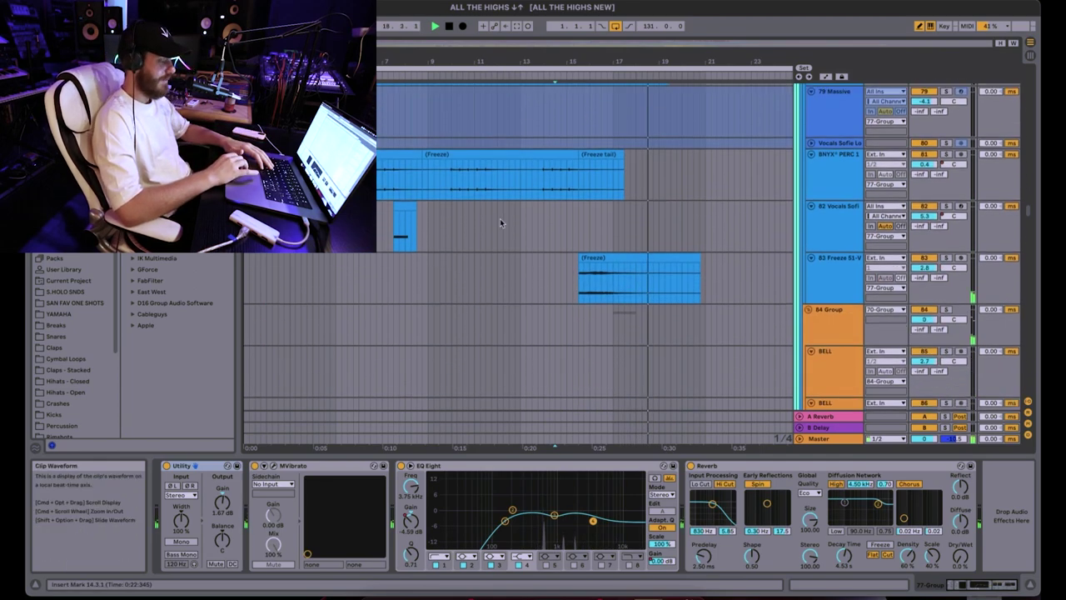
pyautogui.scroll(10, 500, 221)
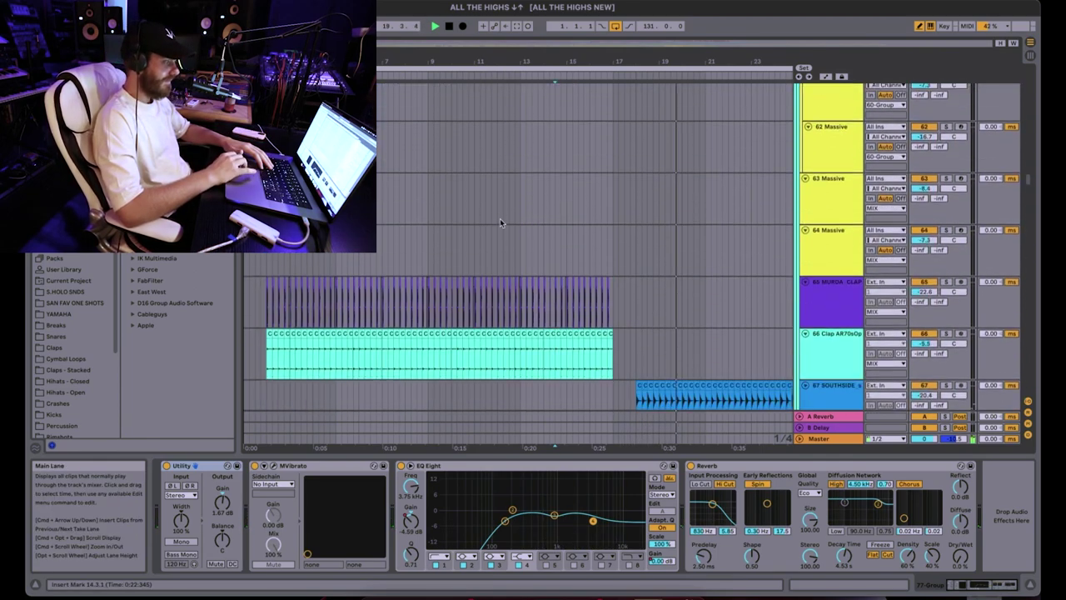
pyautogui.click(500, 218)
pyautogui.press('s')
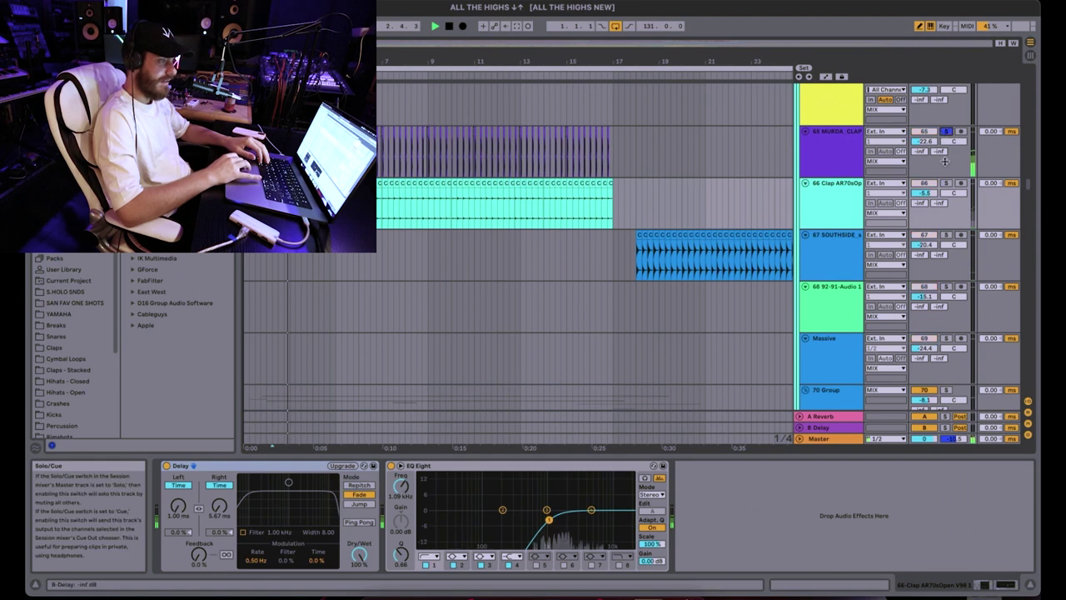
pyautogui.press('+')
pyautogui.press('+')
pyautogui.press('+')
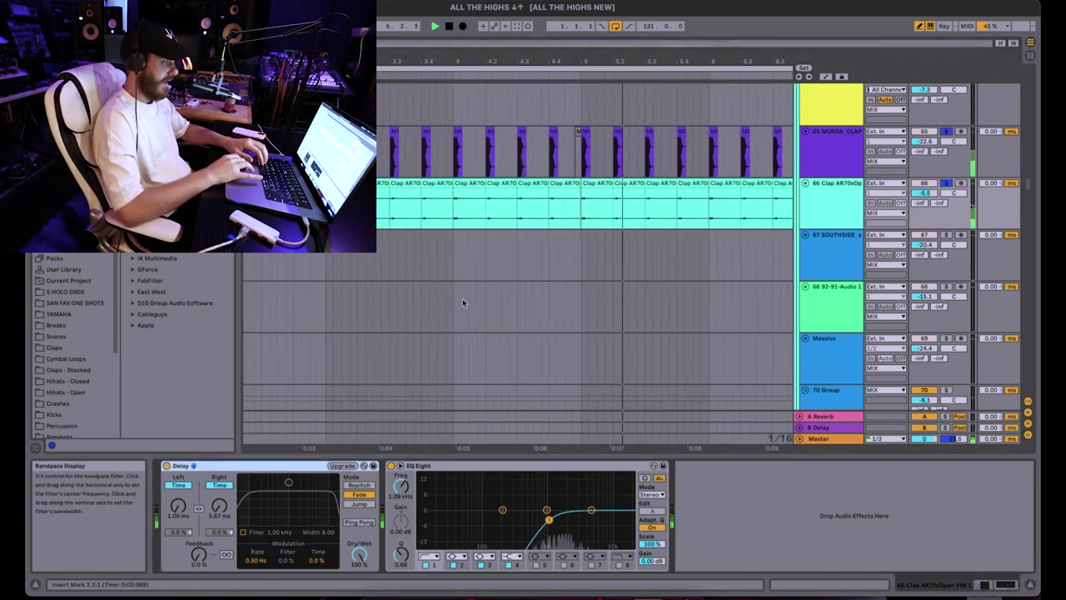
# - Show the device chain of 65 MURDA_CLAP and remove the solos from both clap tracks
pyautogui.click(831, 153)
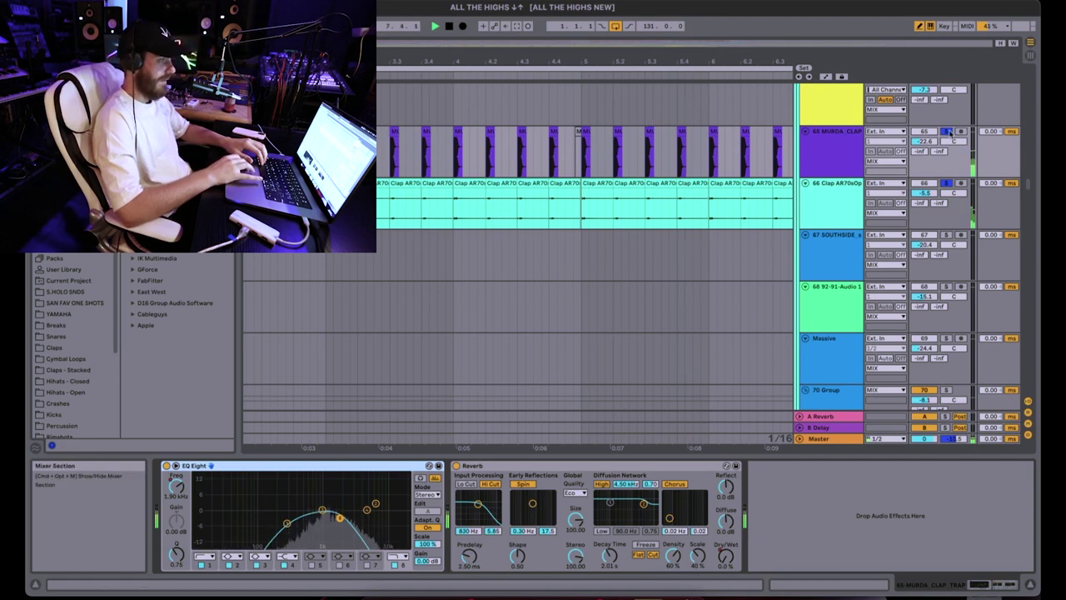
pyautogui.press('-')
pyautogui.press('-')
pyautogui.press('-')
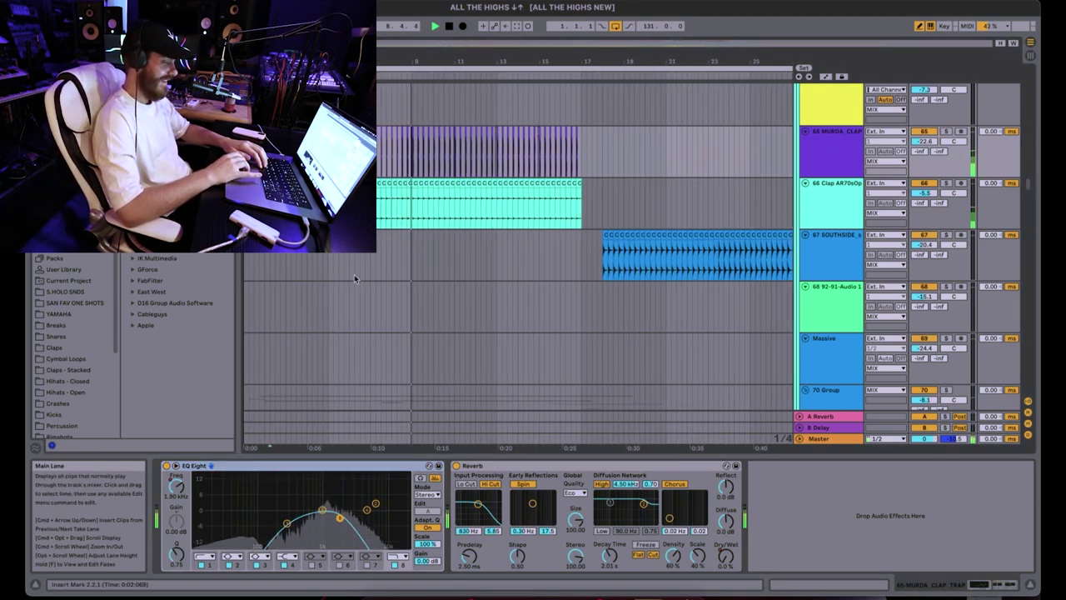
# - Examine the arrangement during playback, from the claps and verb kicks through CYMBALS to the YMH_LOFI and Massive tracks, and stop playback
pyautogui.scroll(-5, 354, 274)
pyautogui.scroll(3, 354, 274)
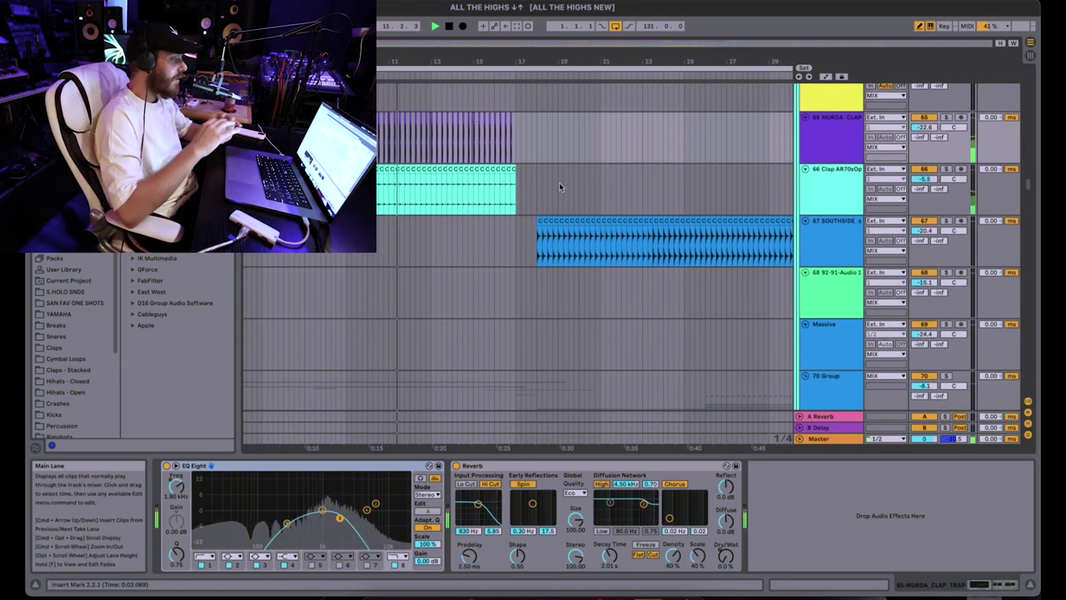
pyautogui.scroll(4, 559, 186)
pyautogui.scroll(6, 559, 186)
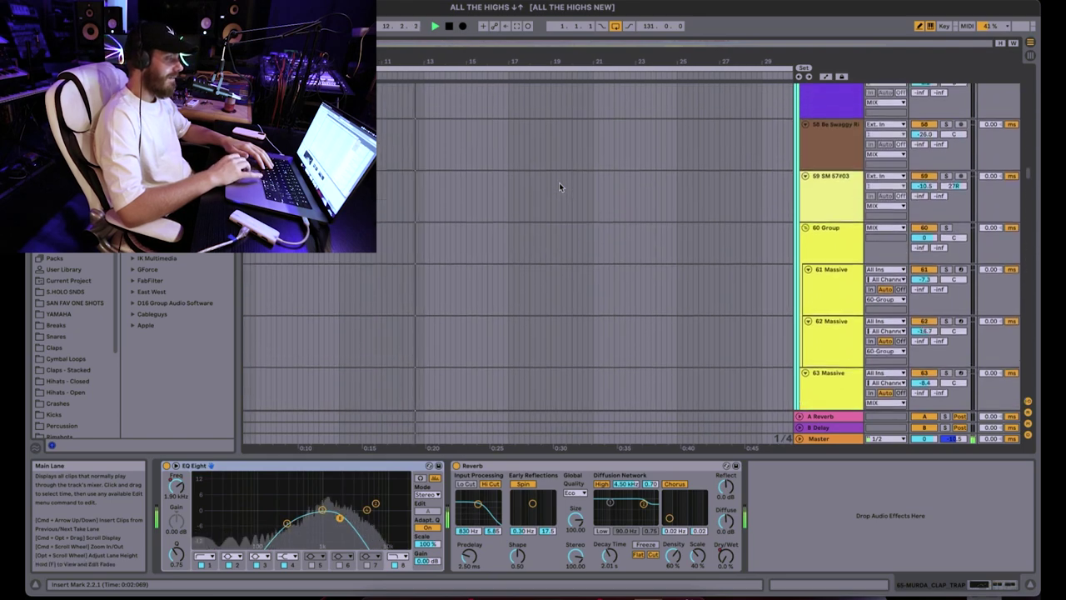
pyautogui.scroll(3, 559, 185)
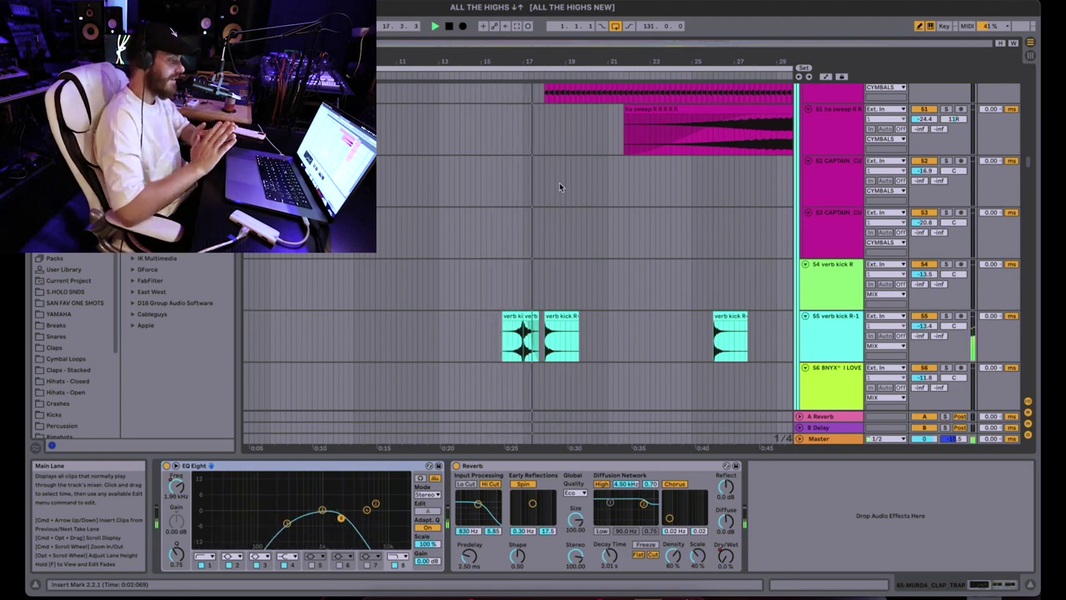
pyautogui.scroll(3, 559, 185)
pyautogui.scroll(-20, 559, 185)
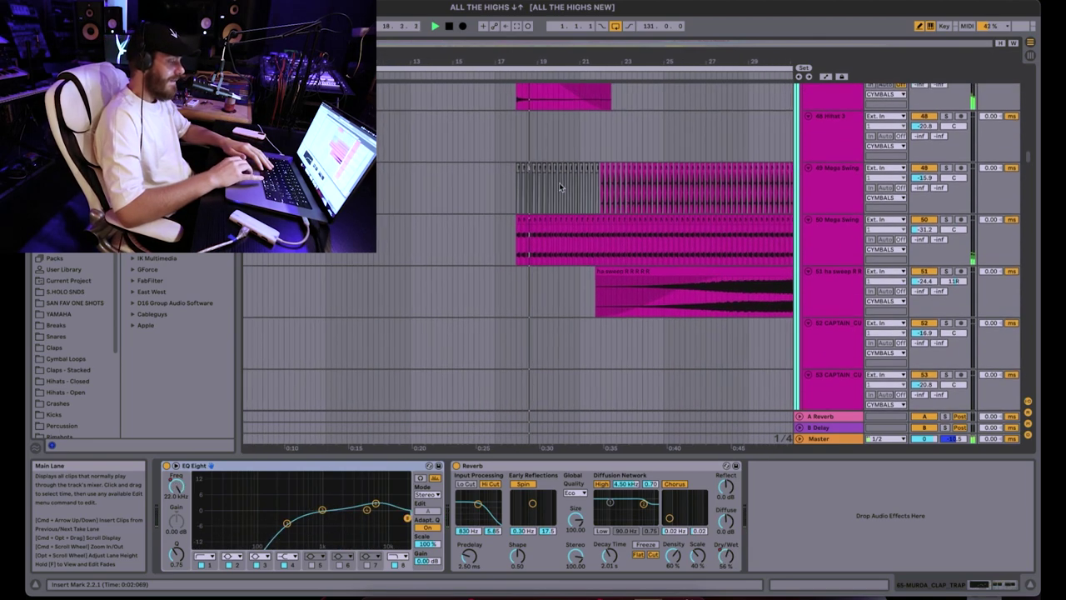
pyautogui.scroll(-20, 559, 182)
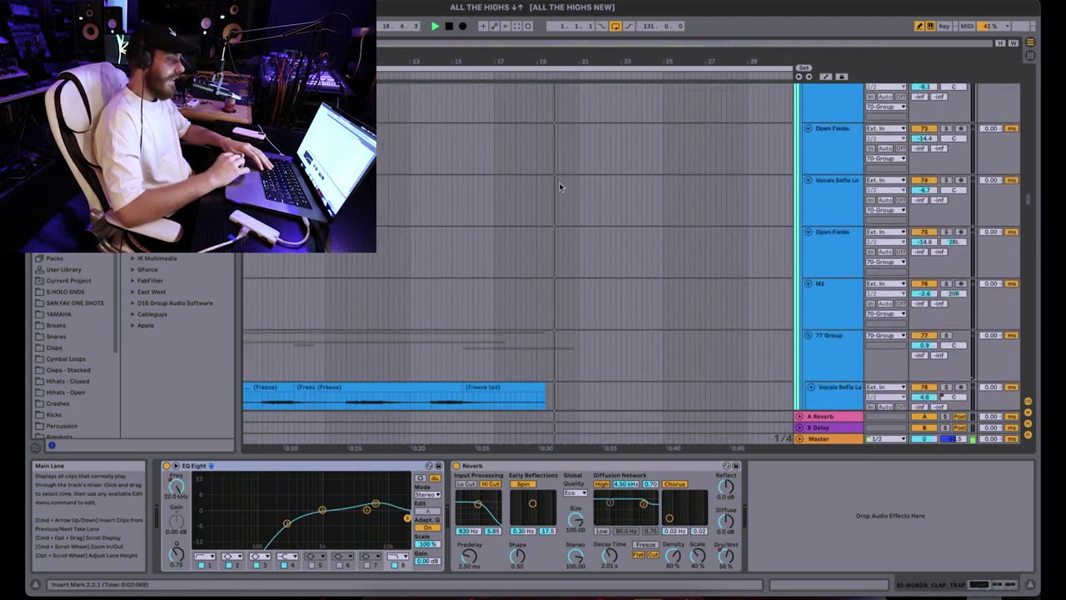
pyautogui.scroll(-12, 559, 182)
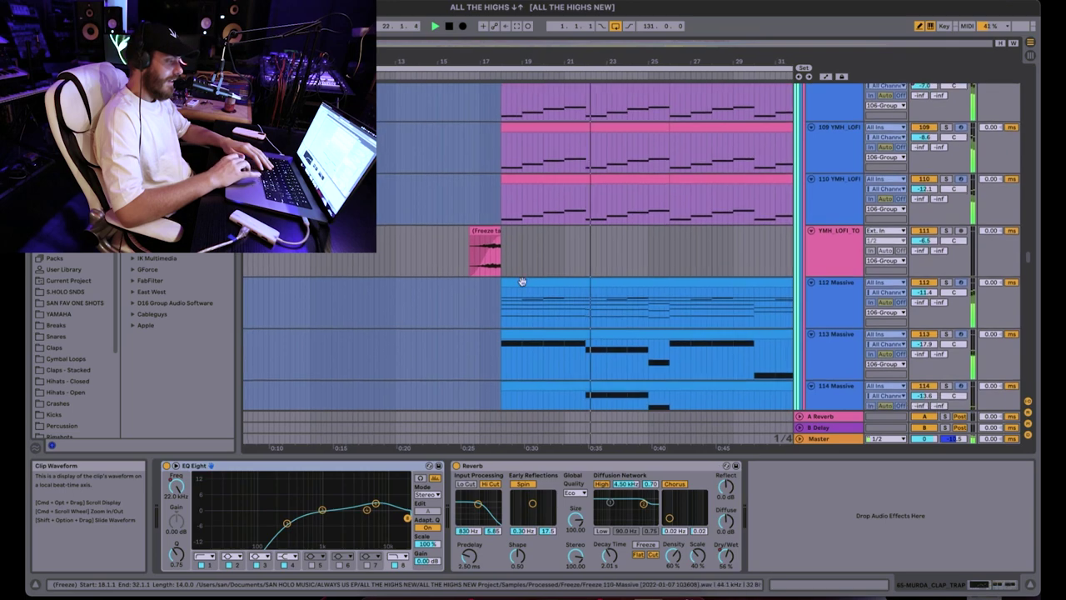
pyautogui.scroll(3, 509, 307)
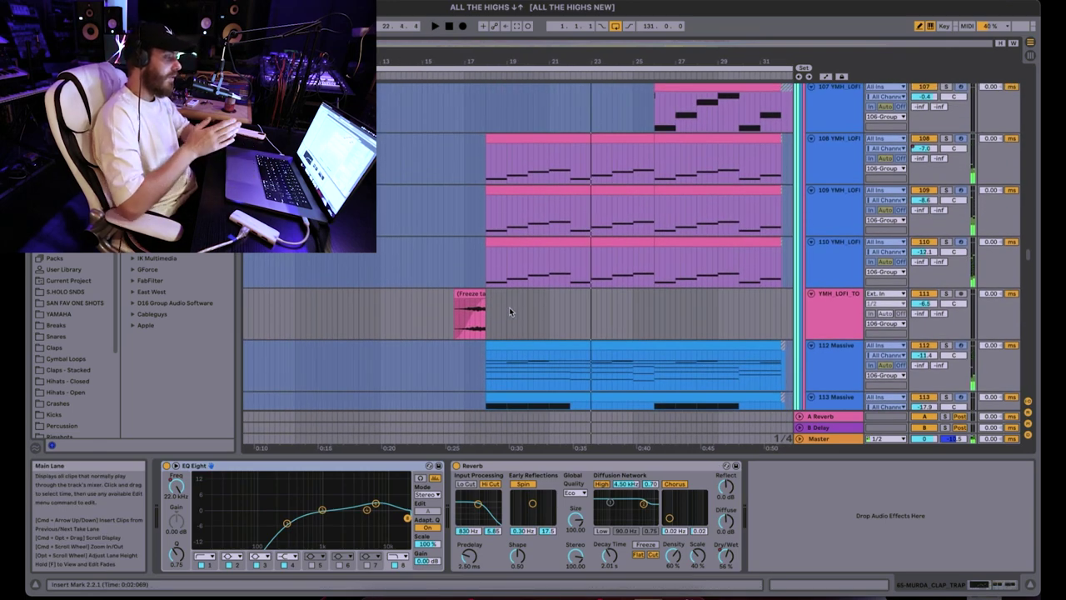
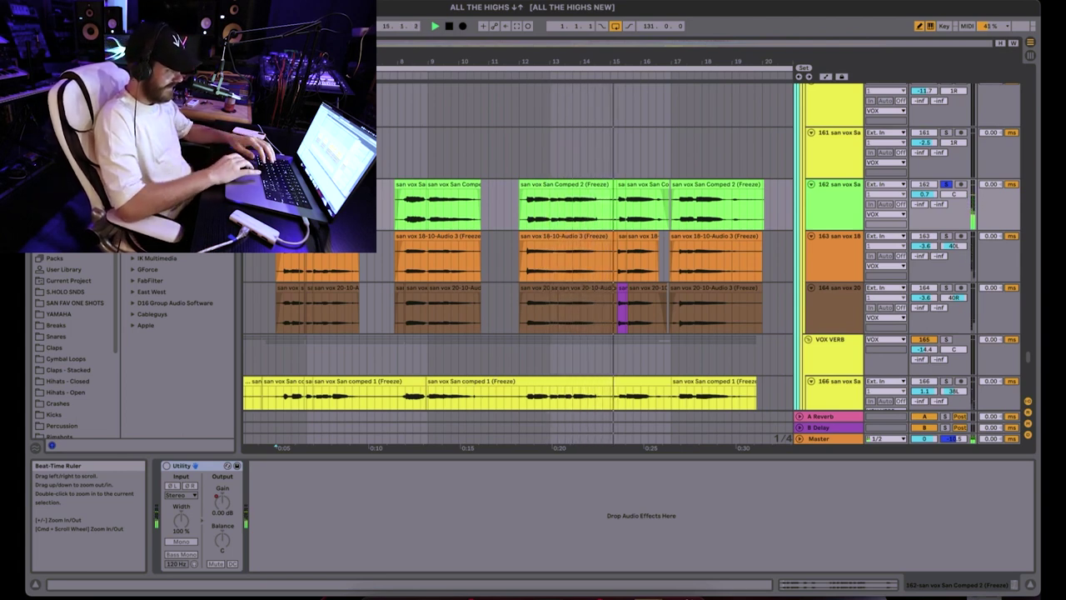
# - Listen to the soloed 162 san vox track while examining the clips of 157 and the surrounding vocal tracks, and stop playback
pyautogui.hscroll(3, 557, 174)
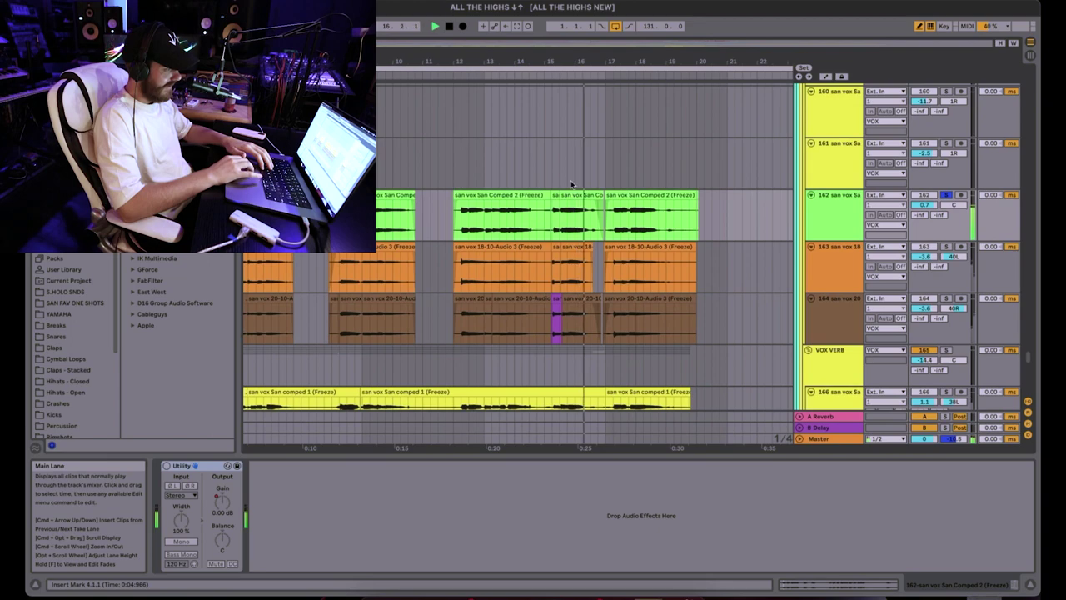
pyautogui.scroll(10, 712, 202)
pyautogui.hscroll(-3, 711, 201)
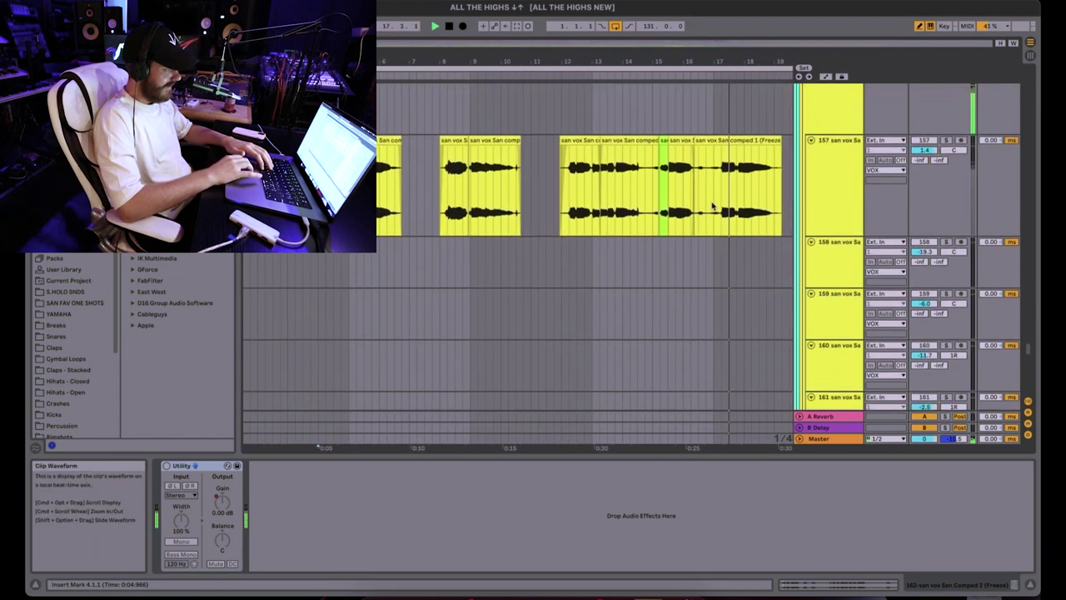
pyautogui.scroll(-5, 711, 201)
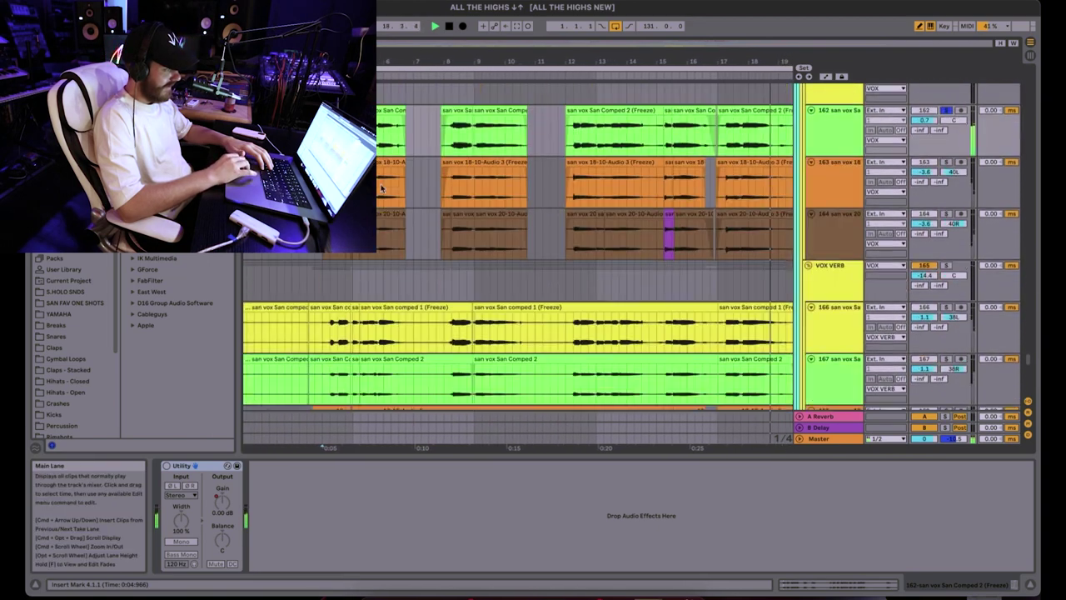
pyautogui.press('space')
# - Listen again to the soloed 162 san vox track while examining the clips of 157, 163 and 164, and stop playback
pyautogui.scroll(2, 379, 225)
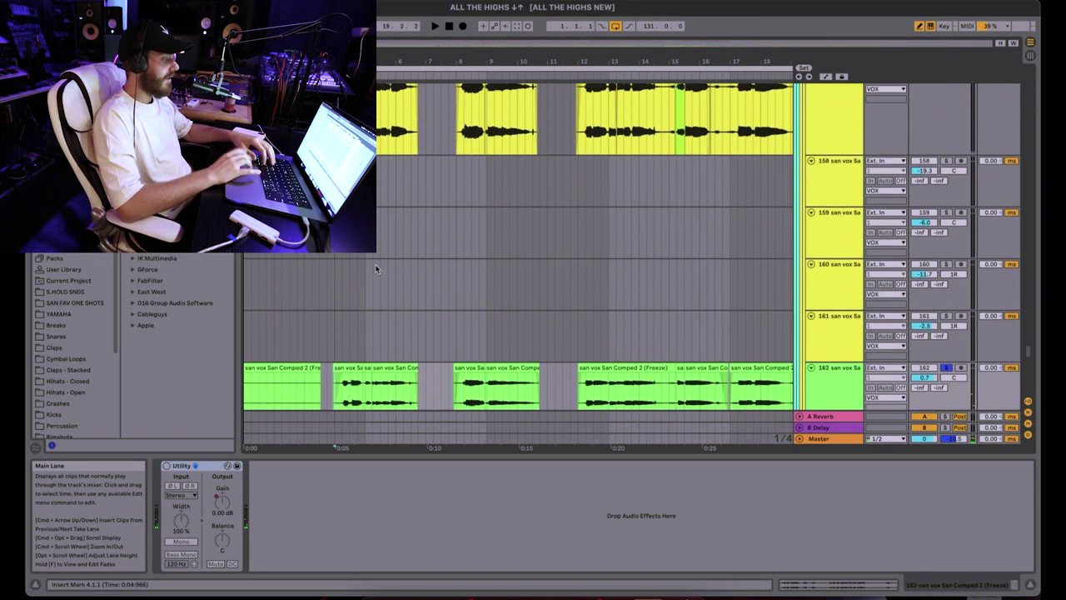
pyautogui.scroll(-2, 362, 293)
pyautogui.scroll(4, 355, 258)
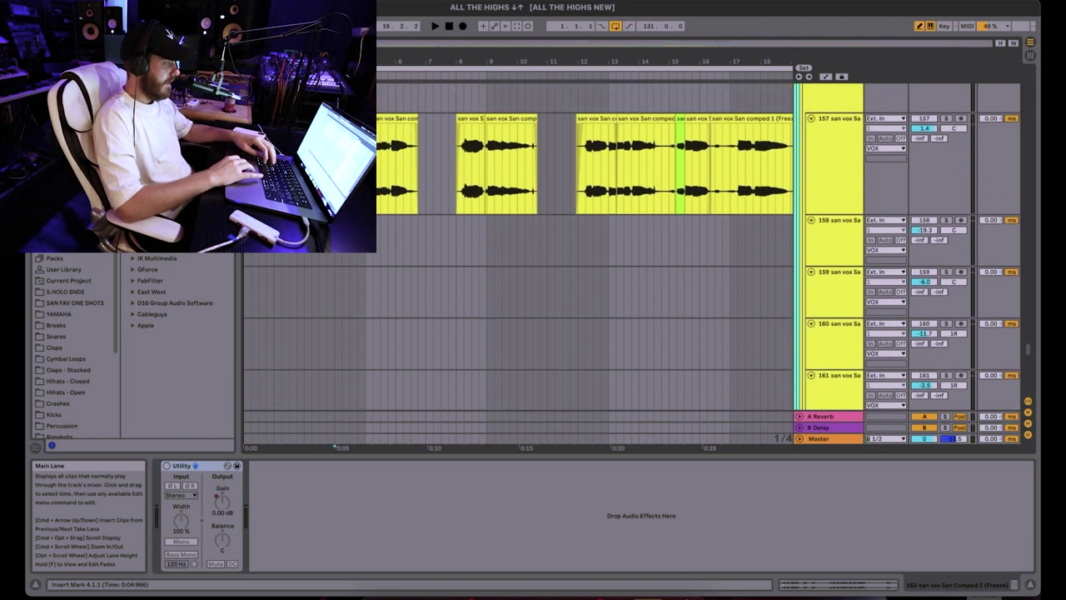
pyautogui.click(990, 121)
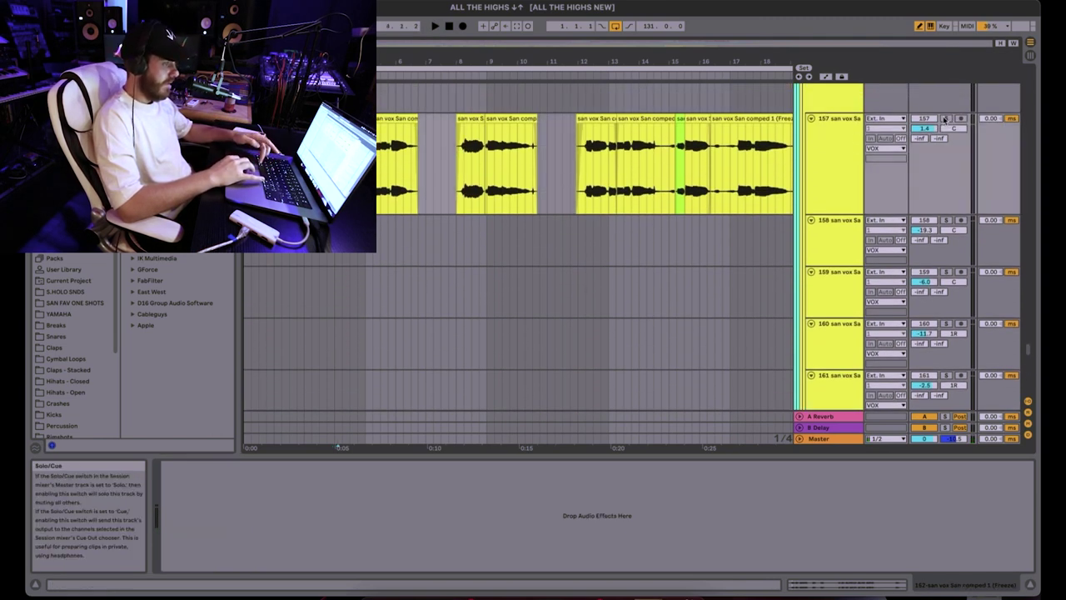
pyautogui.scroll(-4, 516, 250)
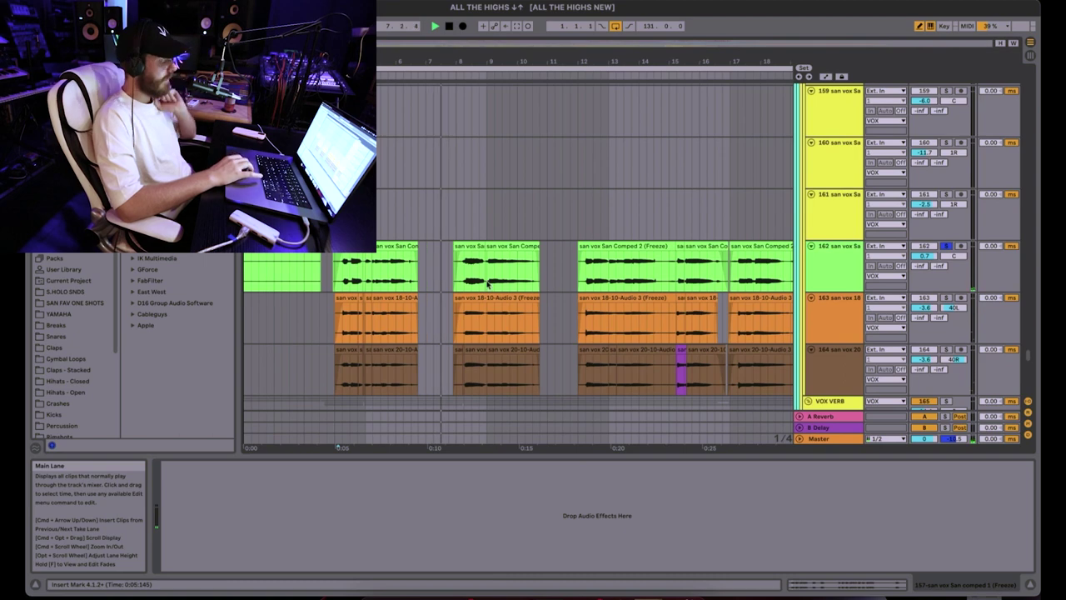
pyautogui.scroll(-2, 586, 295)
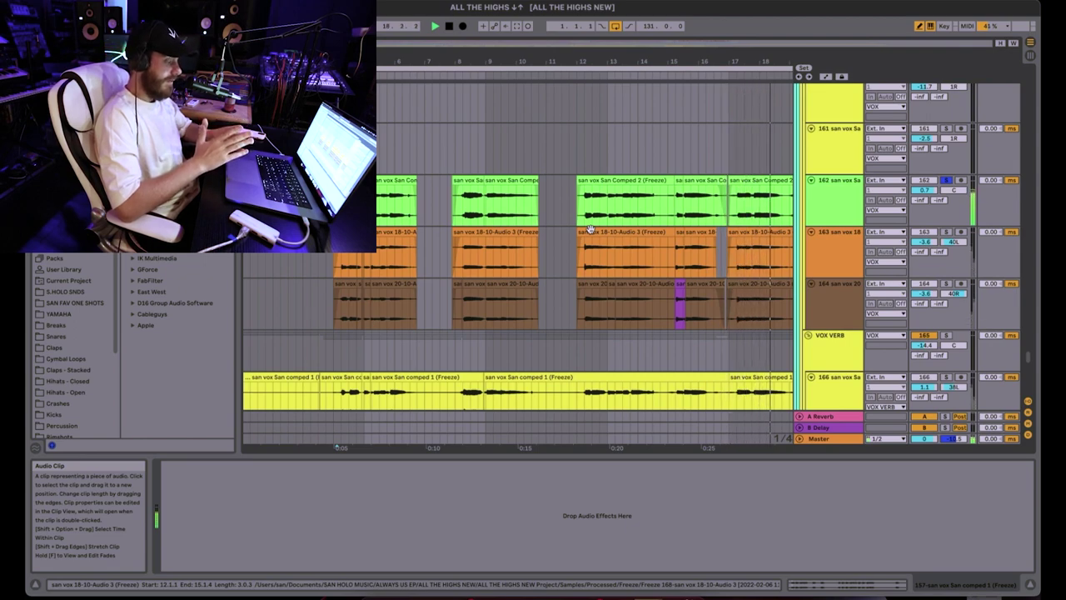
pyautogui.scroll(2, 590, 229)
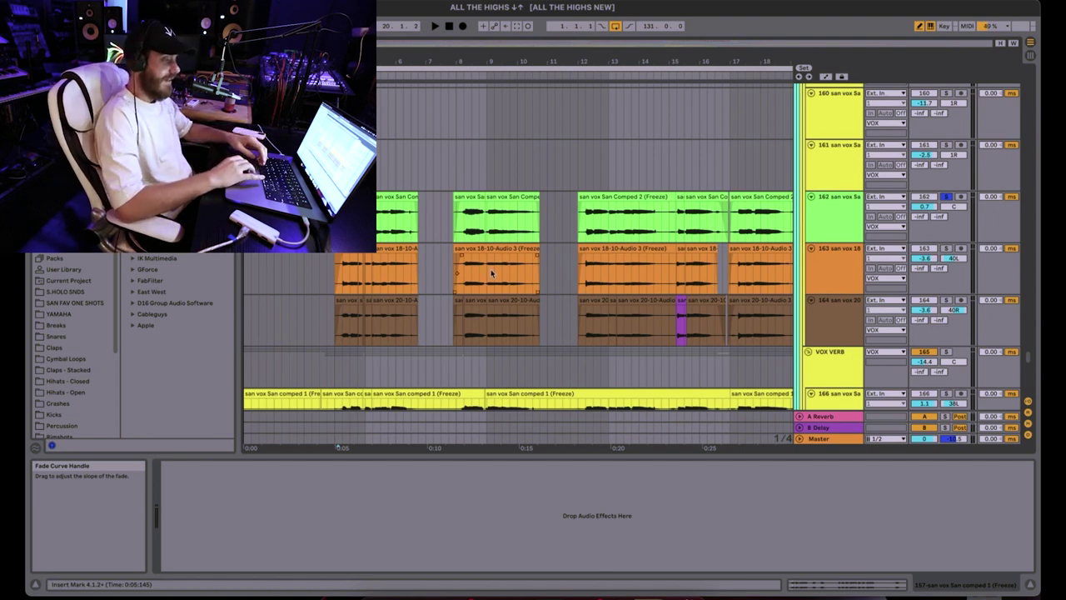
# - Solo 163 and 164 together with 162, play the vocal stack from 4.1.1 while examining its clips, and stop playback
pyautogui.click(948, 249)
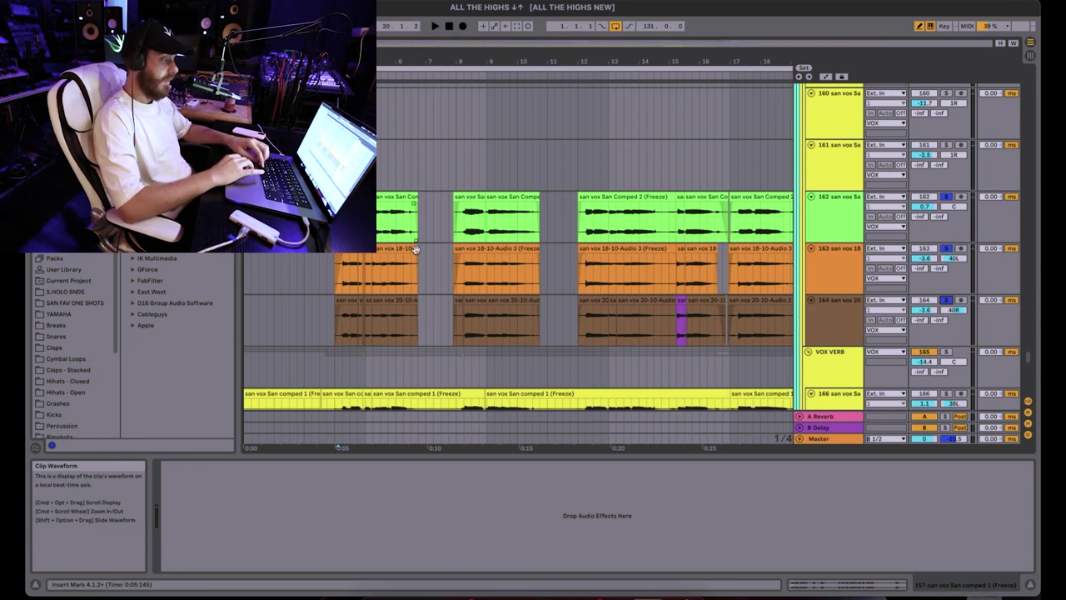
pyautogui.click(330, 268)
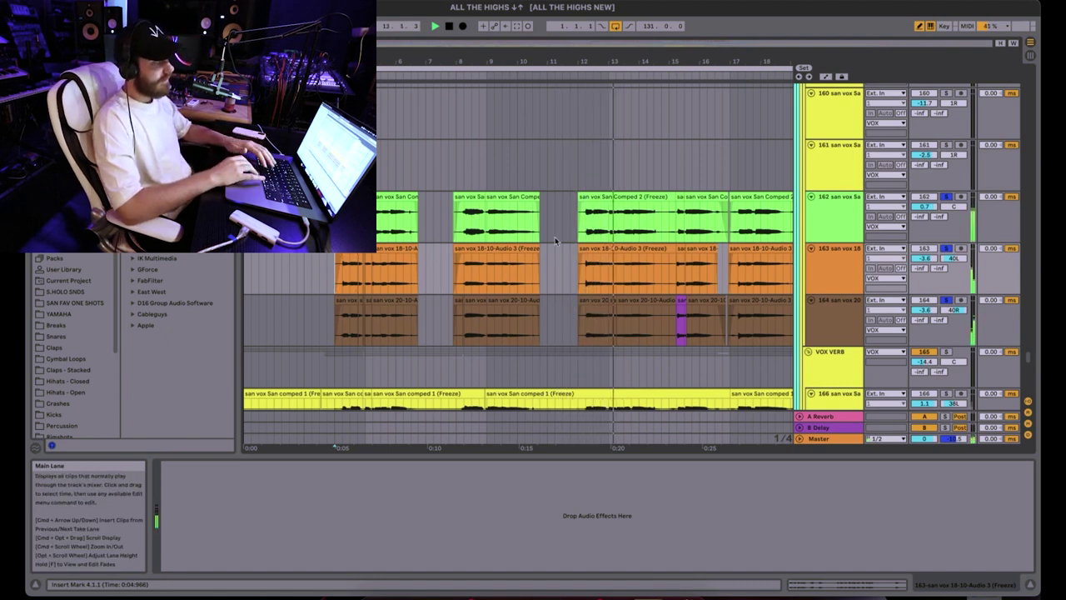
pyautogui.scroll(-3, 851, 267)
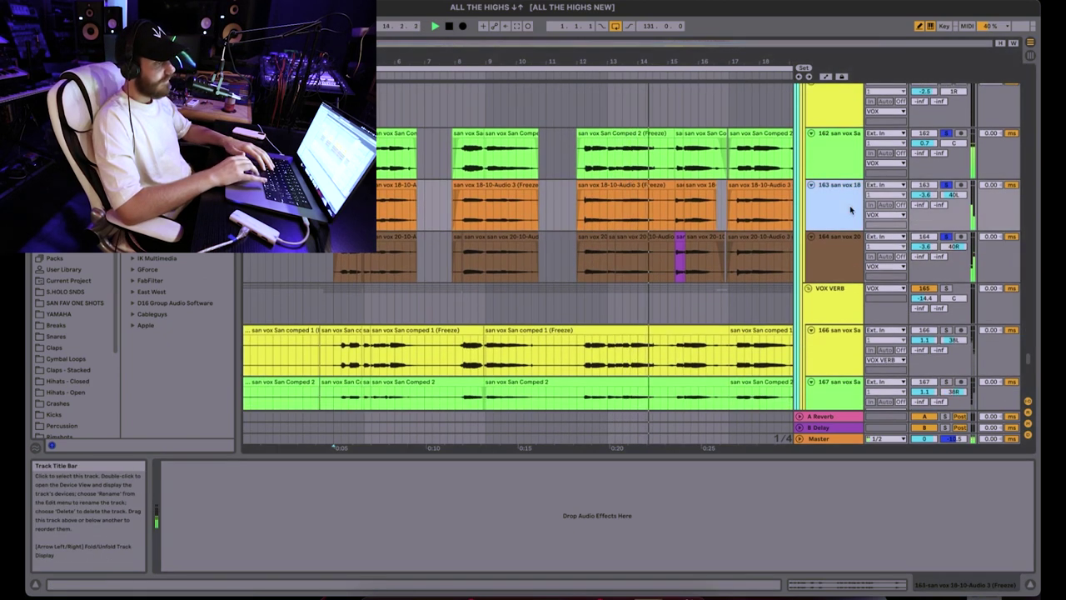
pyautogui.scroll(2, 633, 188)
pyautogui.hscroll(3, 634, 188)
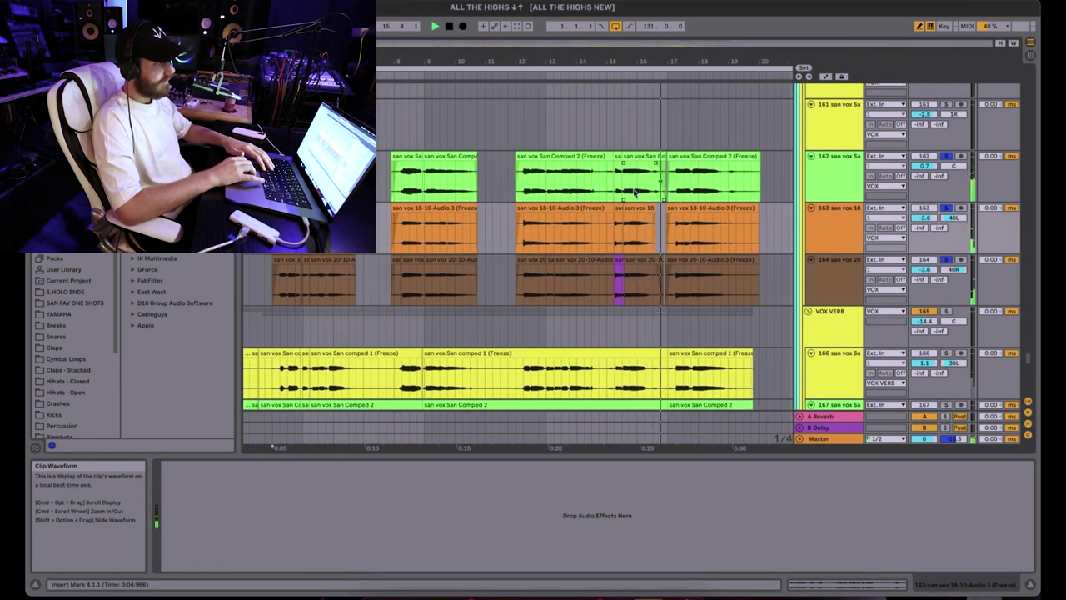
pyautogui.scroll(2, 633, 192)
pyautogui.hscroll(-3, 633, 192)
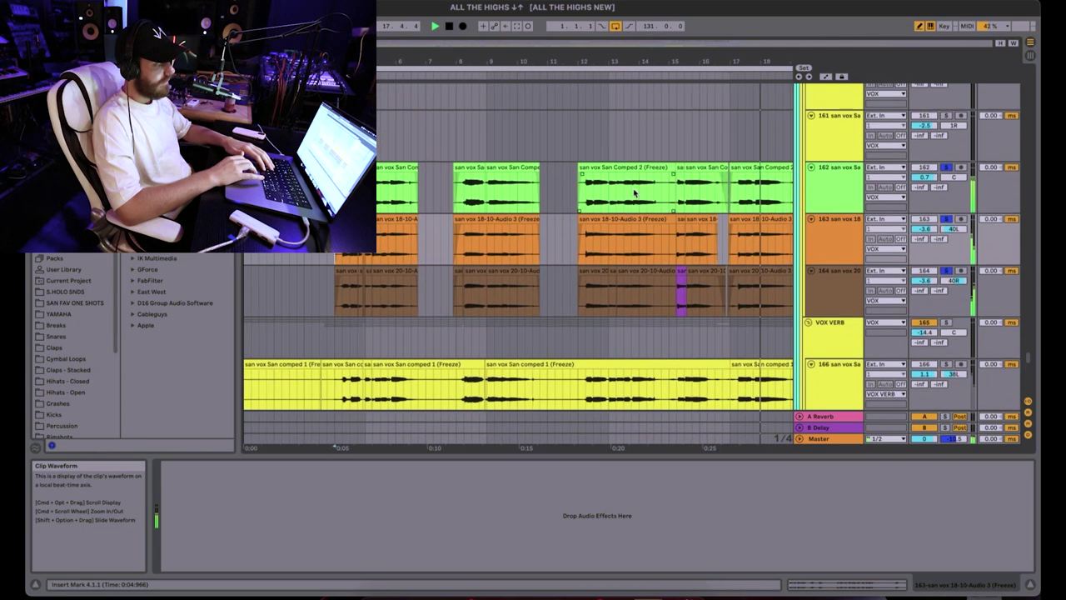
pyautogui.press('space')
# - Replay the soloed vocal tracks 162, 163 and 164 from 4.1.1 in short passages, with track 163 selected
pyautogui.click(850, 190)
pyautogui.click(336, 191)
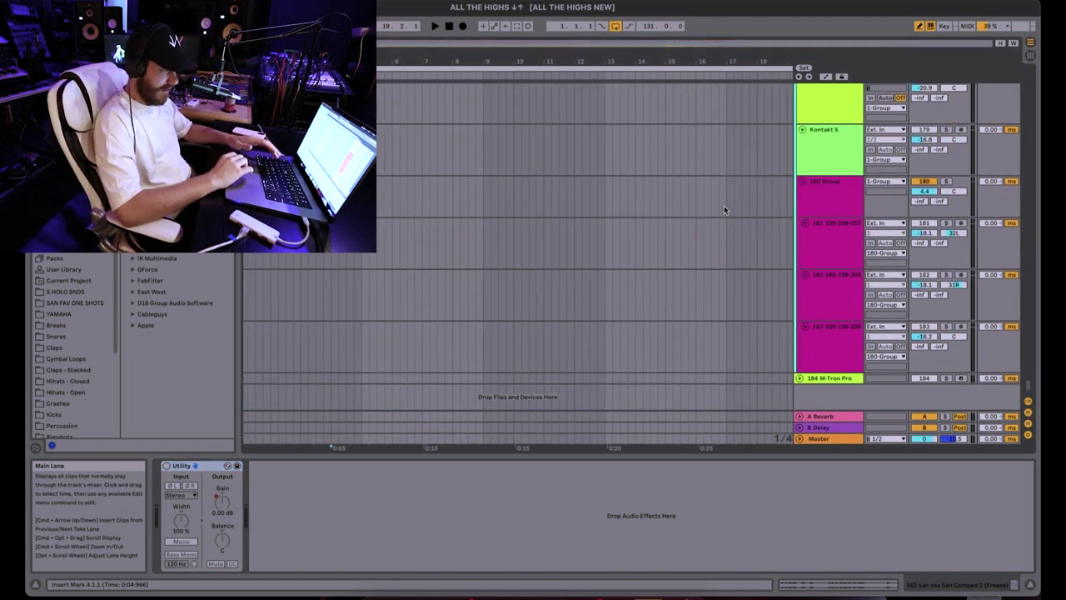
pyautogui.scroll(5, 724, 204)
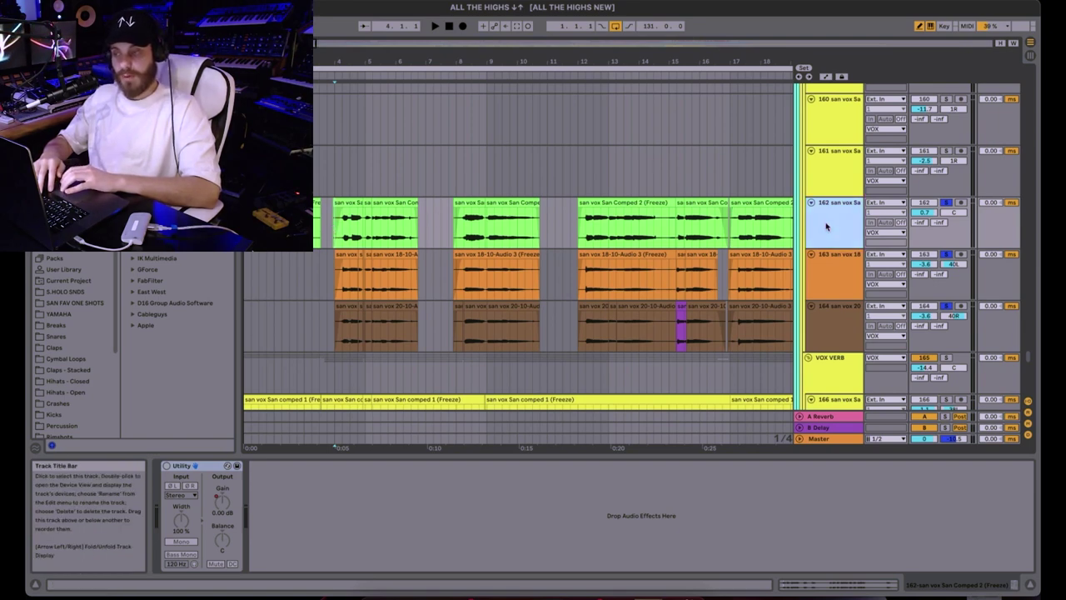
pyautogui.click(831, 265)
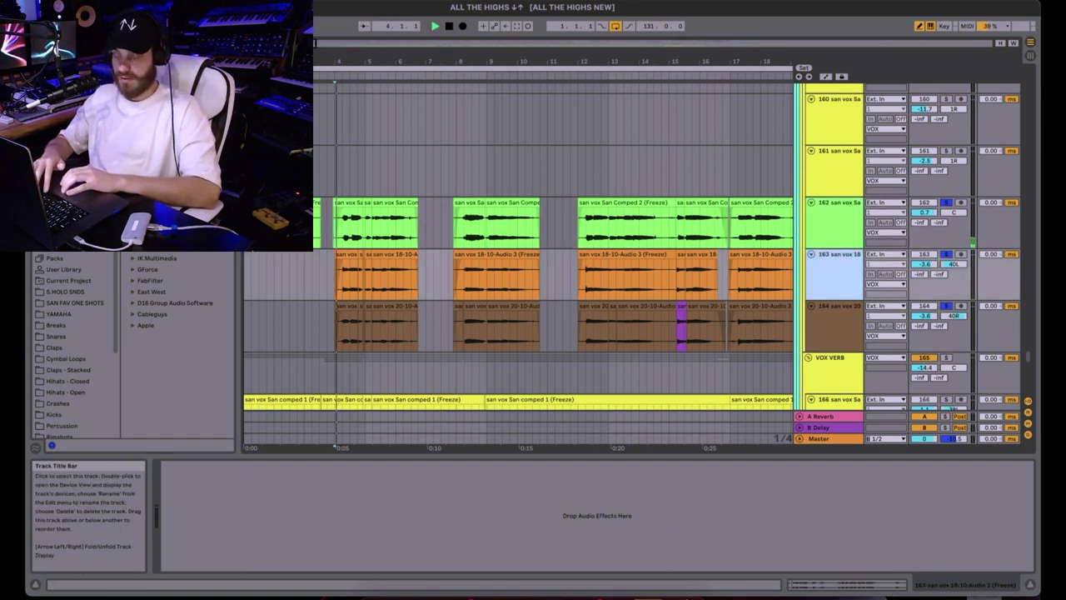
pyautogui.press('space')
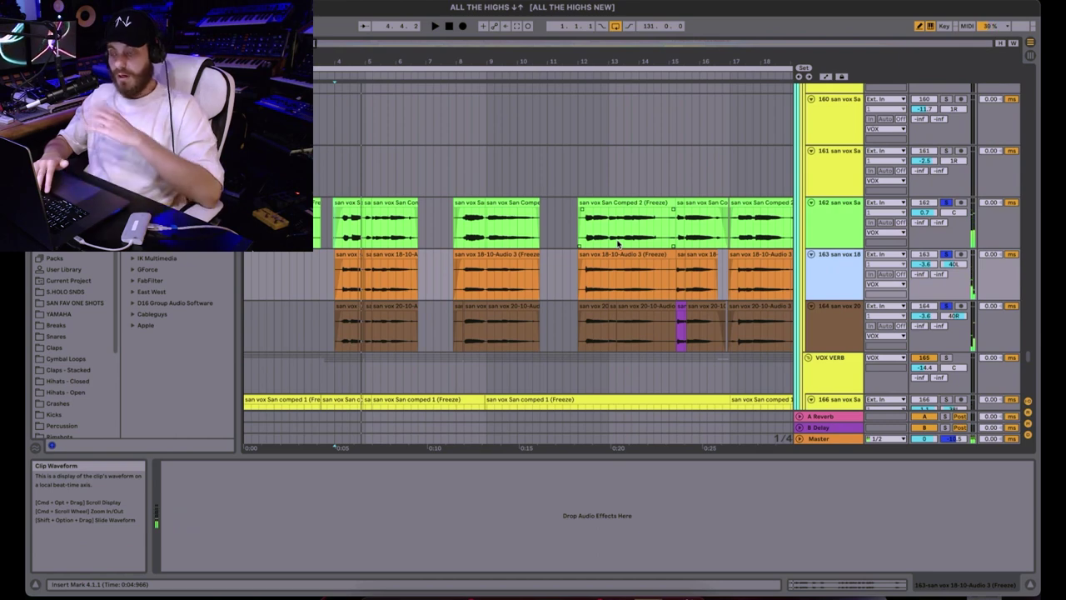
pyautogui.press('space')
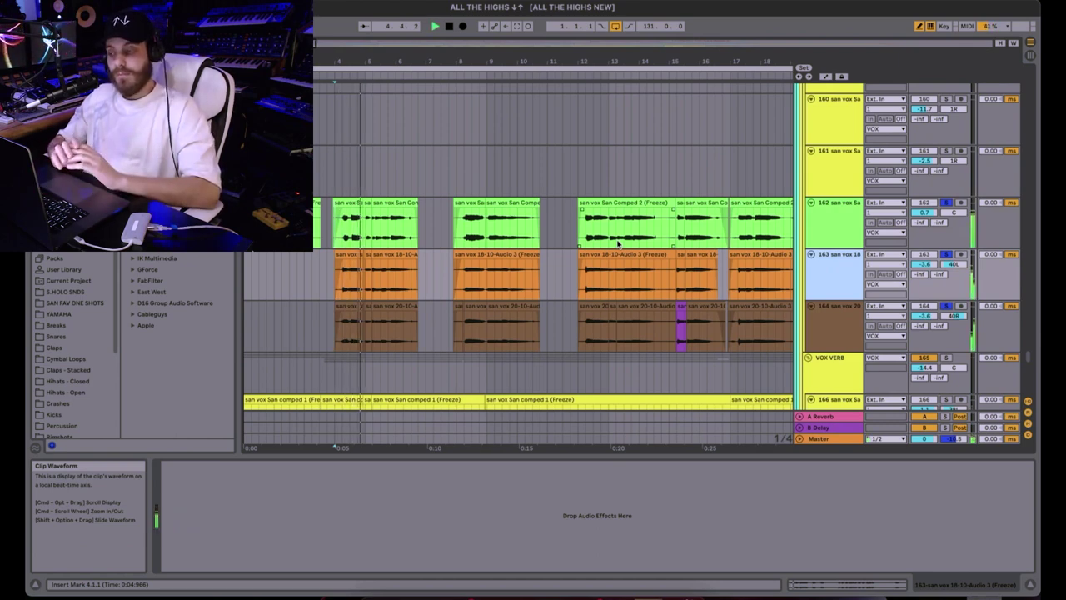
pyautogui.press('space')
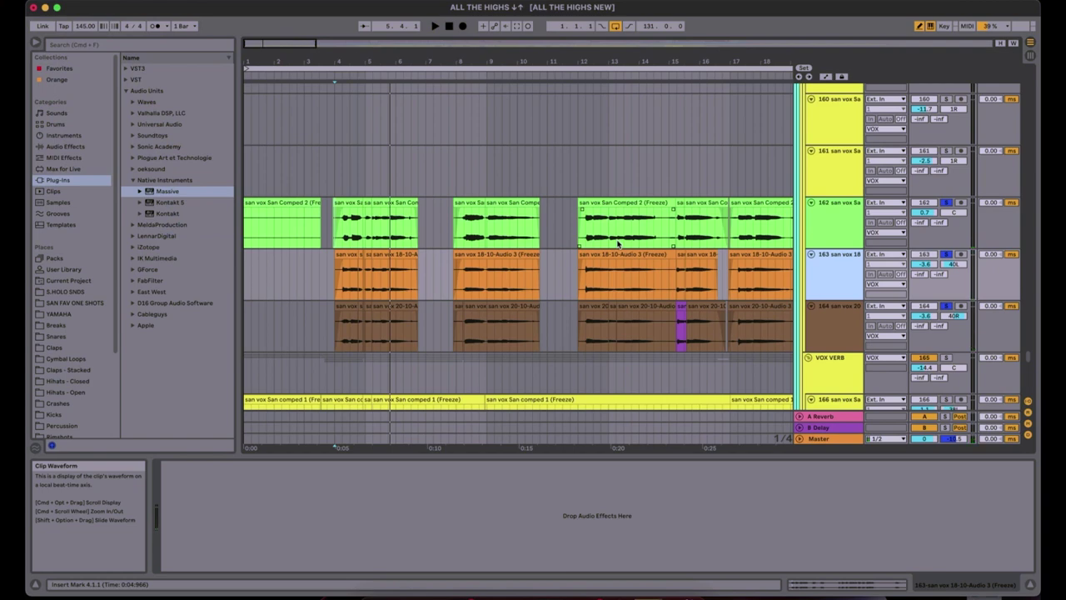
# - Show the VOX VERB group's device chain, solo the group alongside the soloed vocal tracks, and play from 4.2.1
pyautogui.scroll(-5, 330, 216)
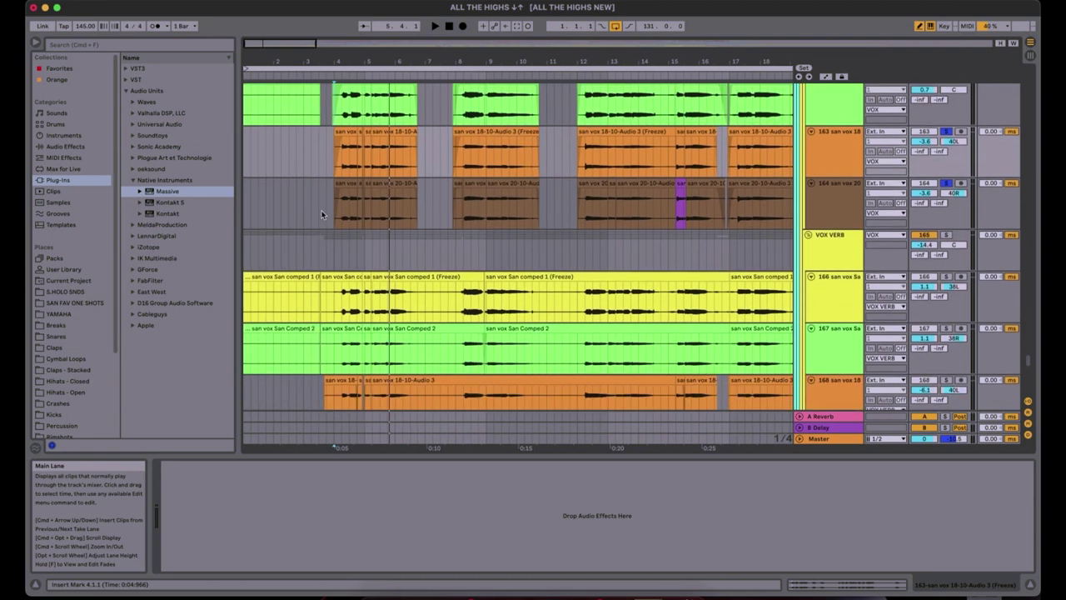
pyautogui.scroll(-1, 322, 215)
pyautogui.click(339, 234)
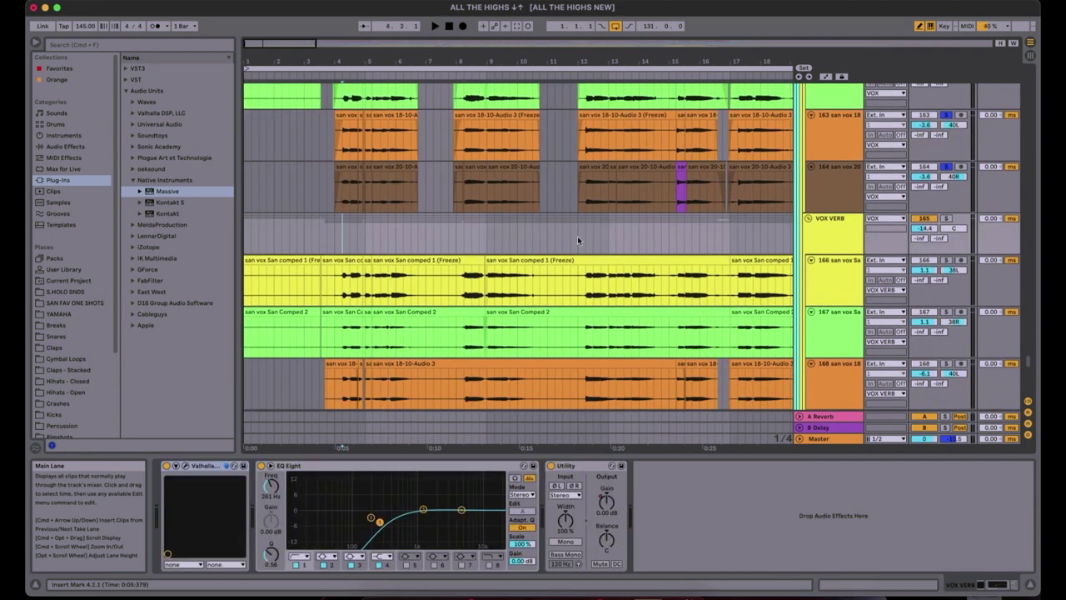
pyautogui.click(849, 238)
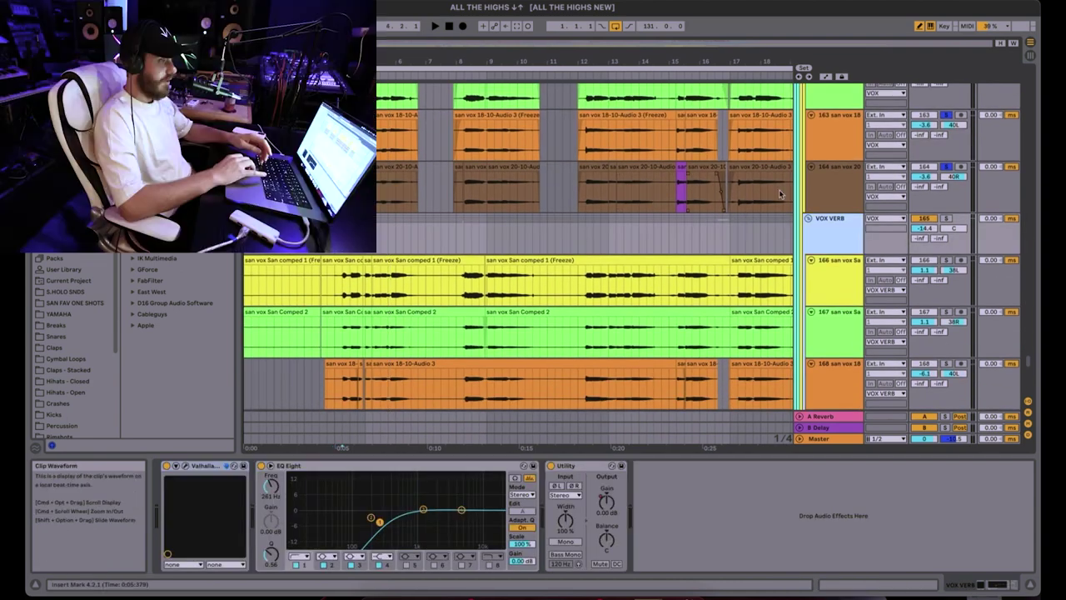
pyautogui.click(948, 218)
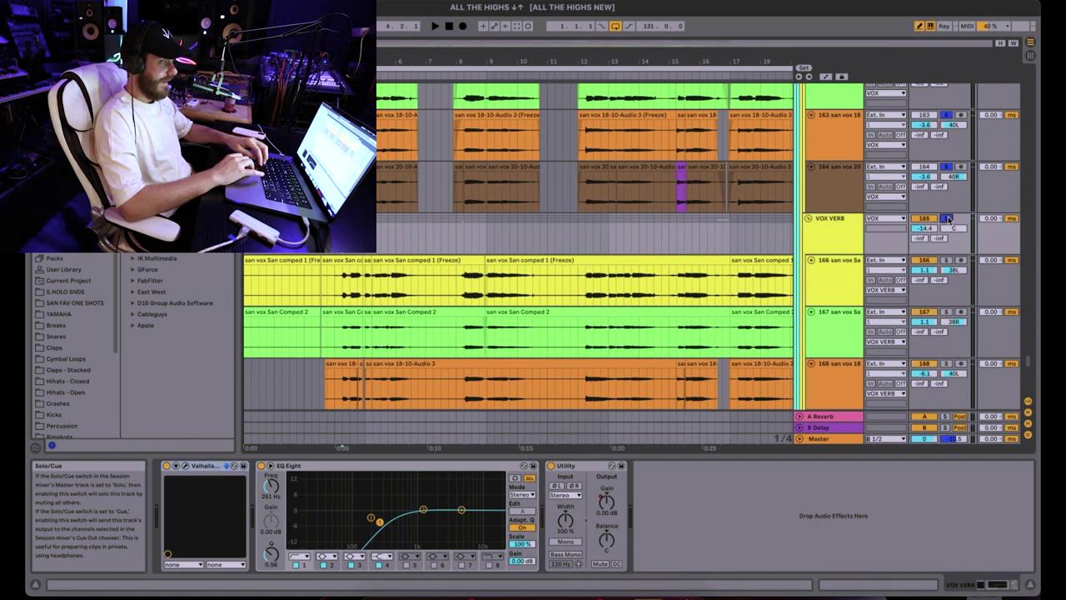
pyautogui.press('space')
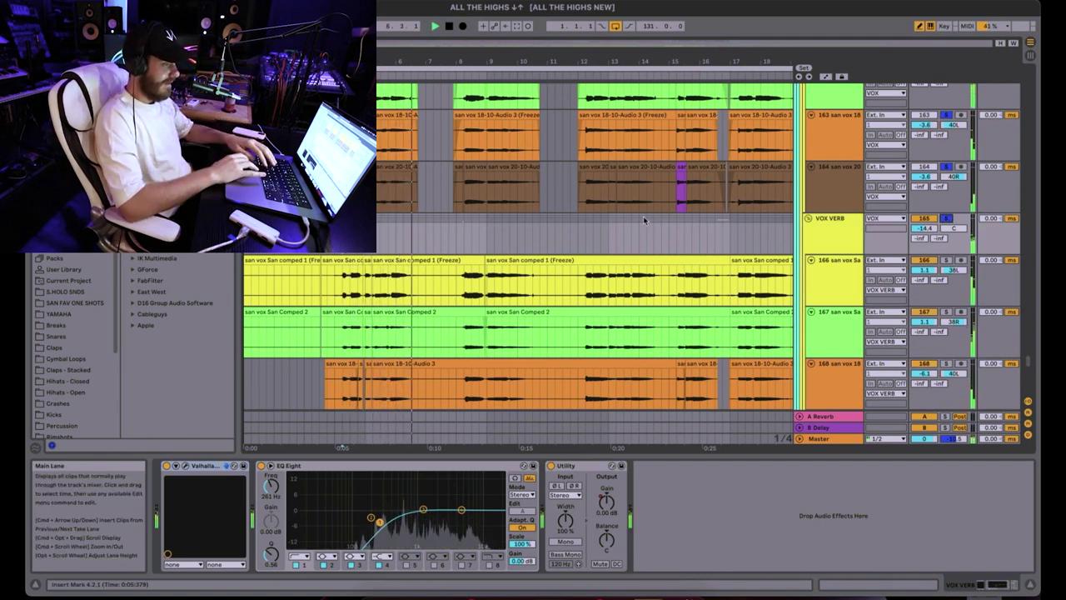
# - Remove the solos from the dry vocal tracks, keep only VOX VERB soloed, and restart playback from 4.1.1
pyautogui.press('Up')
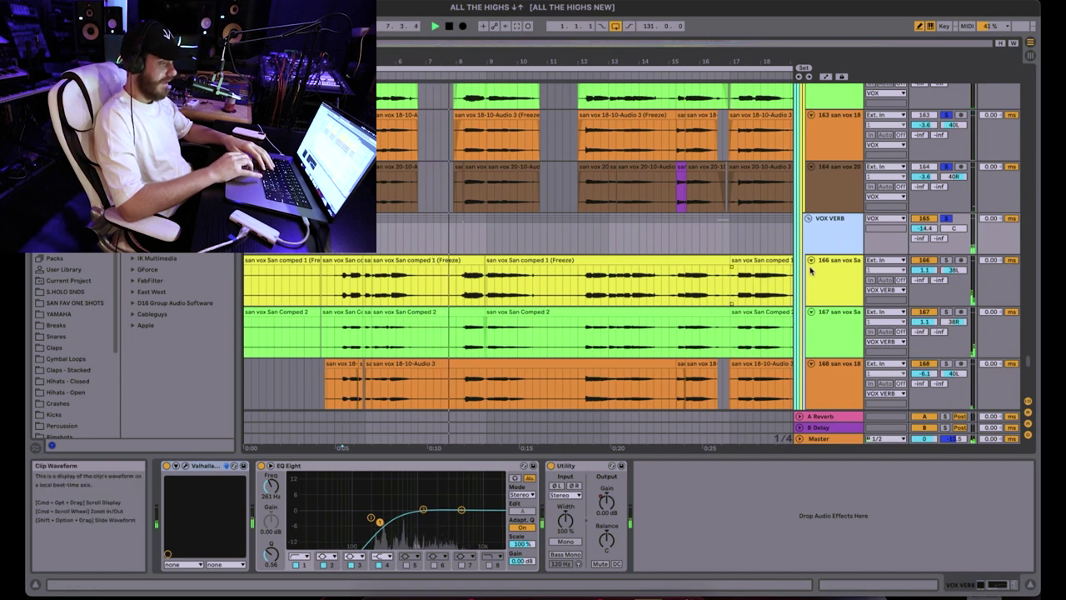
pyautogui.press('Down')
pyautogui.press('Up')
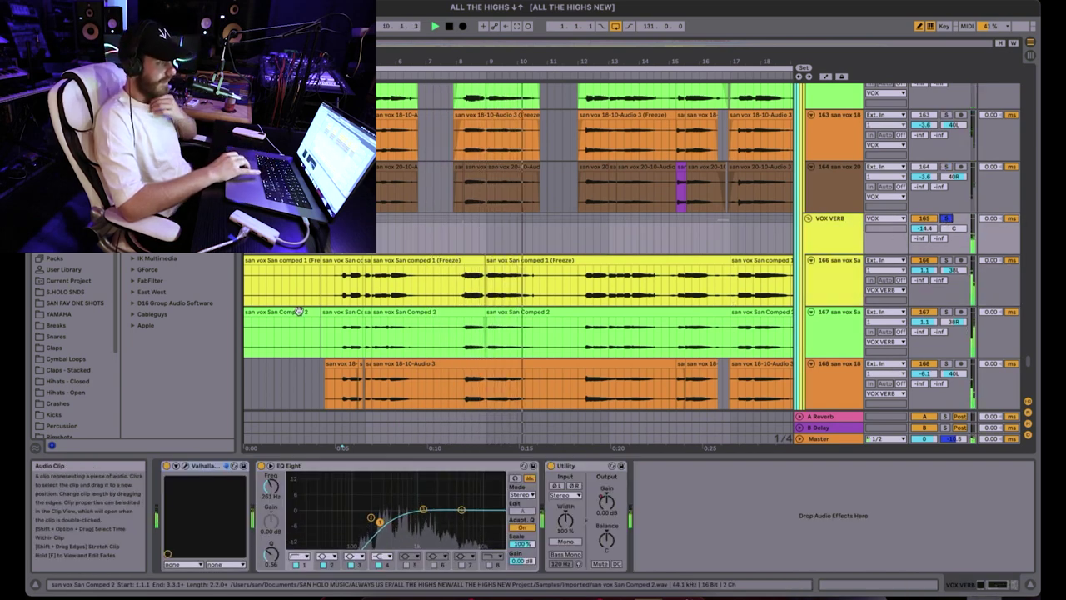
pyautogui.scroll(1, 292, 288)
pyautogui.click(340, 288)
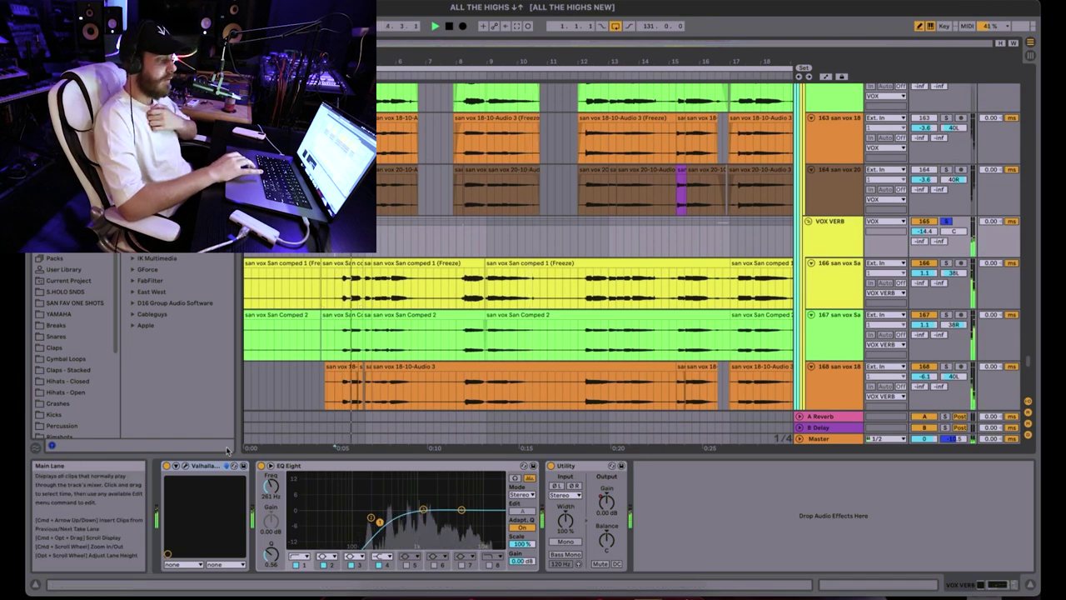
# - Examine the ValhallaVintageVerb settings on VOX VERB, close the plug-in window, remove the group's solo and stop playback
pyautogui.click(187, 467)
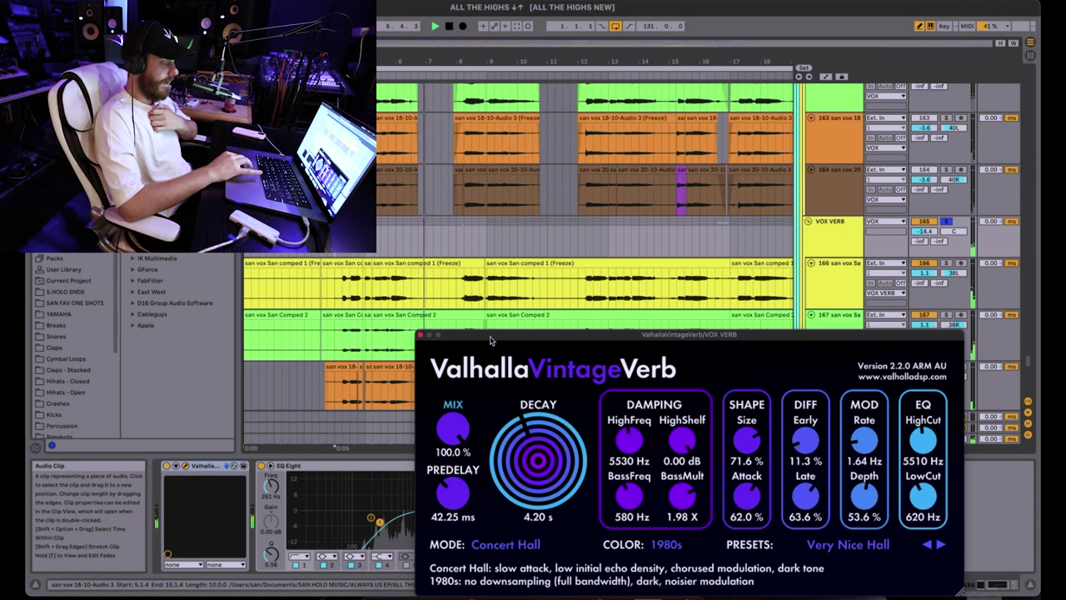
pyautogui.moveTo(491, 340); pyautogui.dragTo(468, 93)
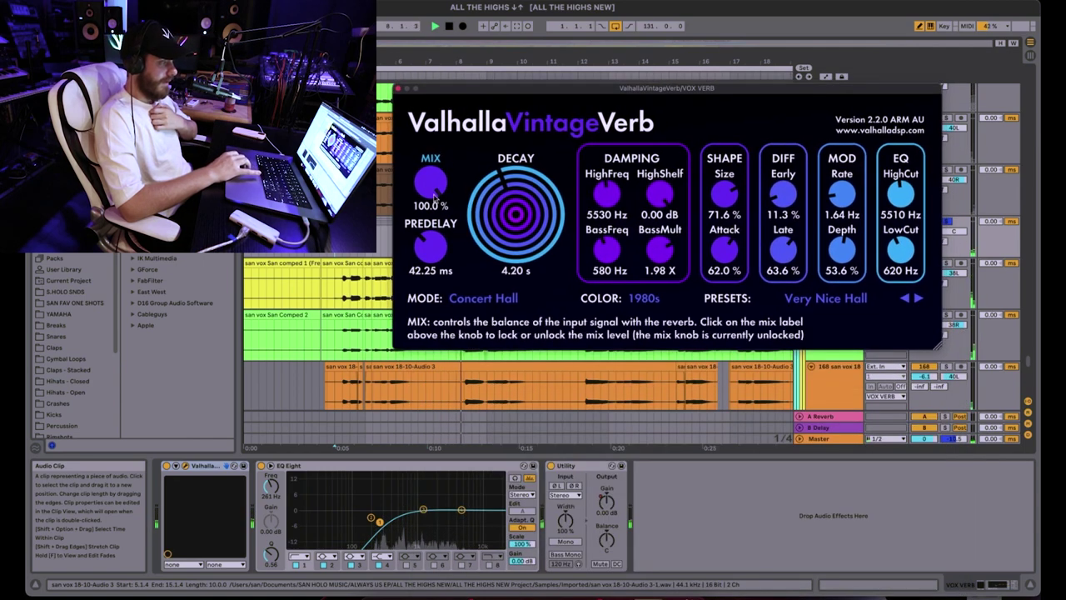
pyautogui.click(397, 90)
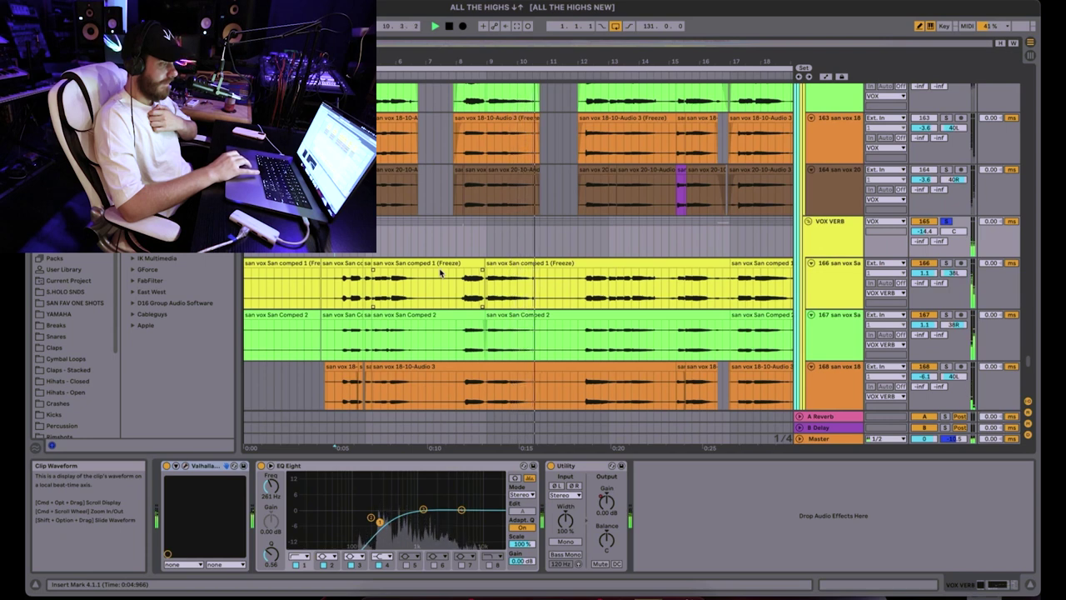
pyautogui.click(510, 279)
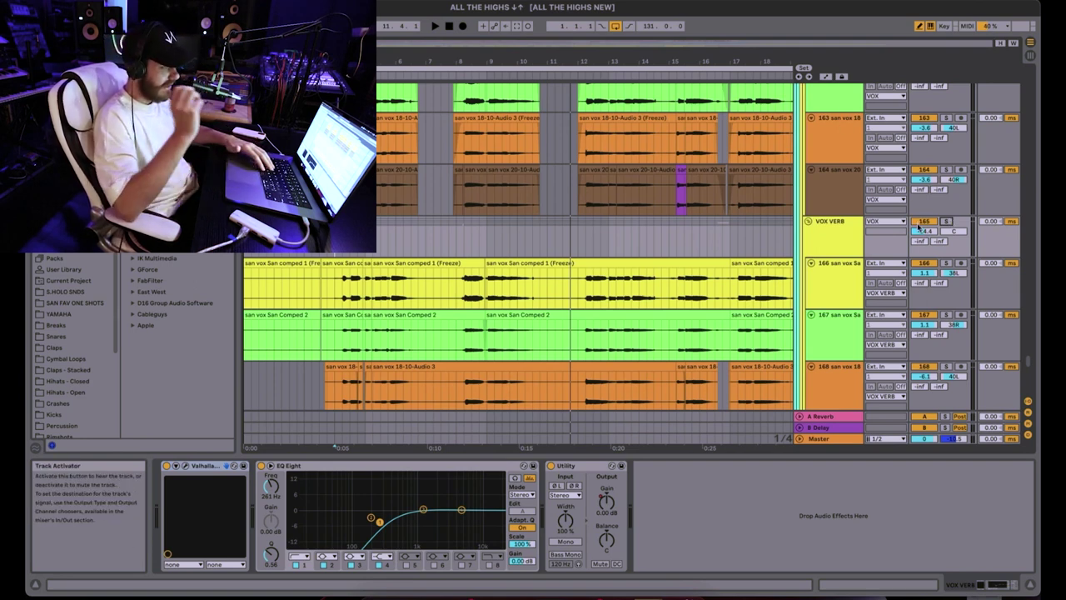
# - Play from 4.1.1 without solos and look through the tracks above the vocals for 92 Ay_[02]
pyautogui.scroll(-10, 609, 211)
pyautogui.scroll(10, 609, 206)
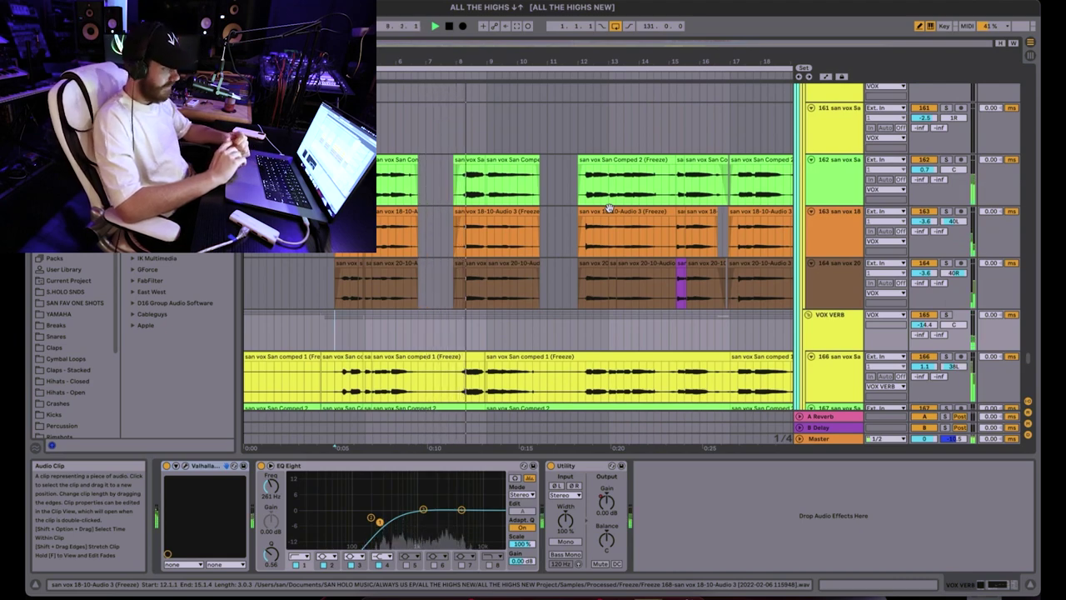
pyautogui.scroll(5, 610, 210)
pyautogui.scroll(15, 609, 209)
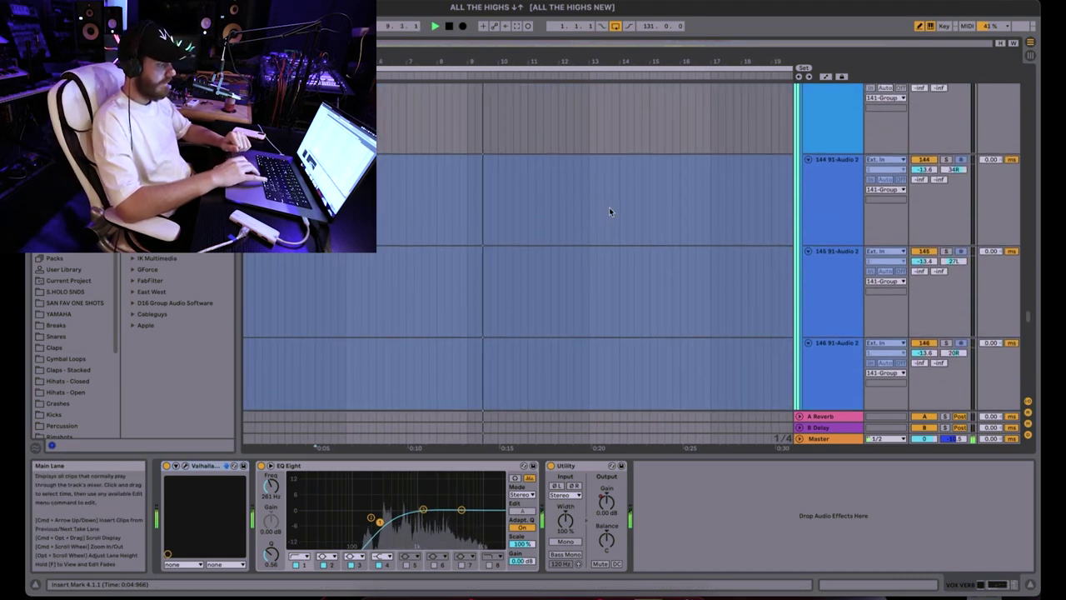
pyautogui.scroll(20, 609, 209)
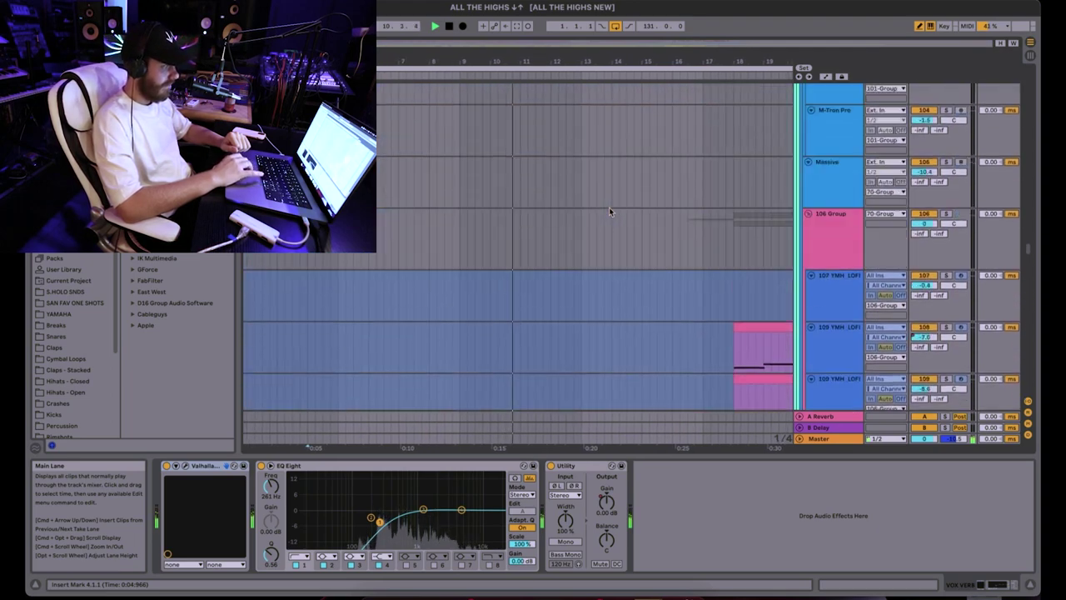
pyautogui.scroll(-5, 609, 207)
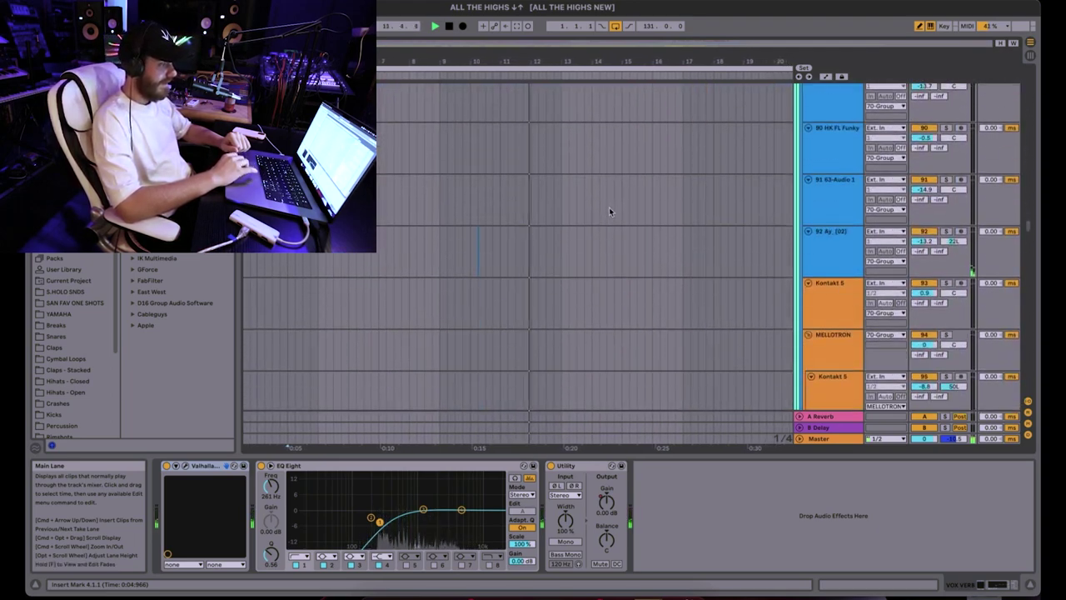
# - Zoom in on the short 92 Ay_[02] clip near 10.2 and restart playback from just before it
pyautogui.moveTo(487, 61); pyautogui.dragTo(486, 108)
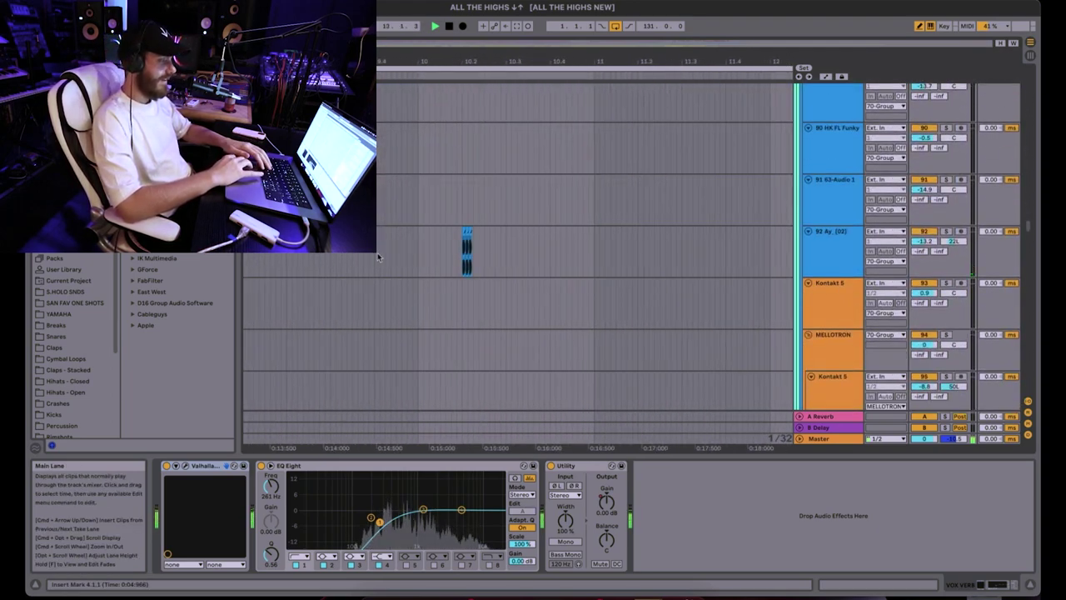
pyautogui.click(380, 251)
pyautogui.press('space')
pyautogui.press('space')
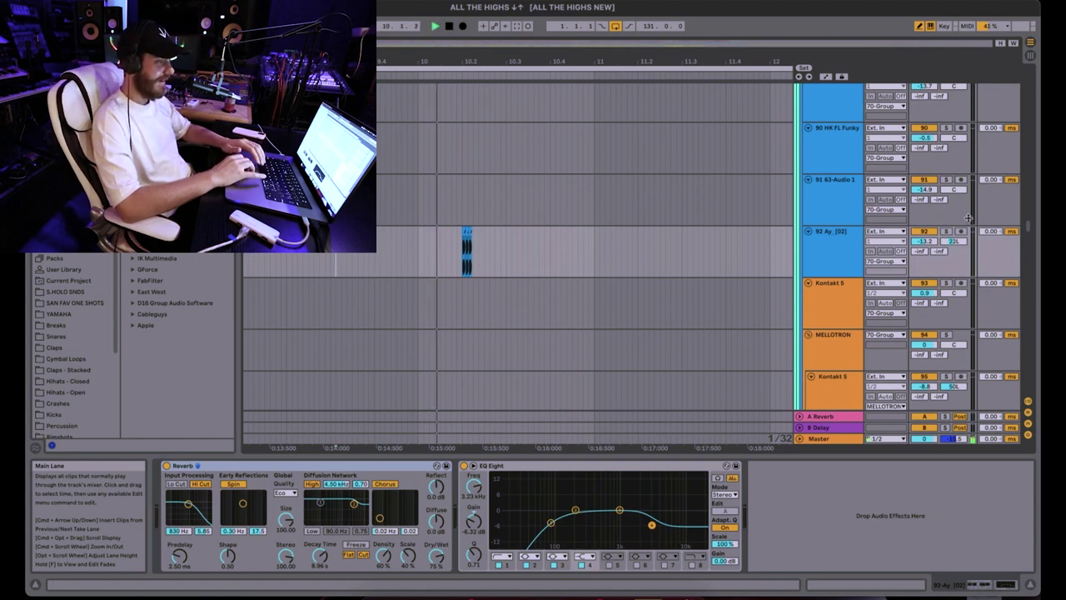
# - Solo the 92 Ay_[02] track to hear its vocal one-shot on its own and remove the solo again
pyautogui.click(947, 232)
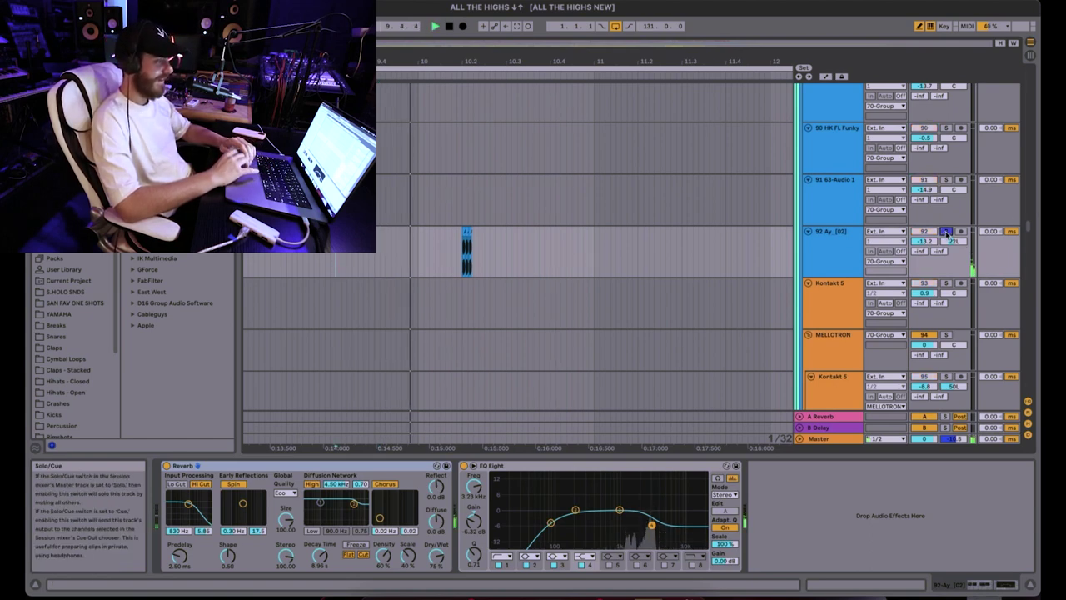
pyautogui.click(947, 232)
# - Look through all tracks below 92 Ay_[02] down to 184 M-Tron Pro with a wider stretch of the arrangement in view
pyautogui.scroll(-2, 548, 240)
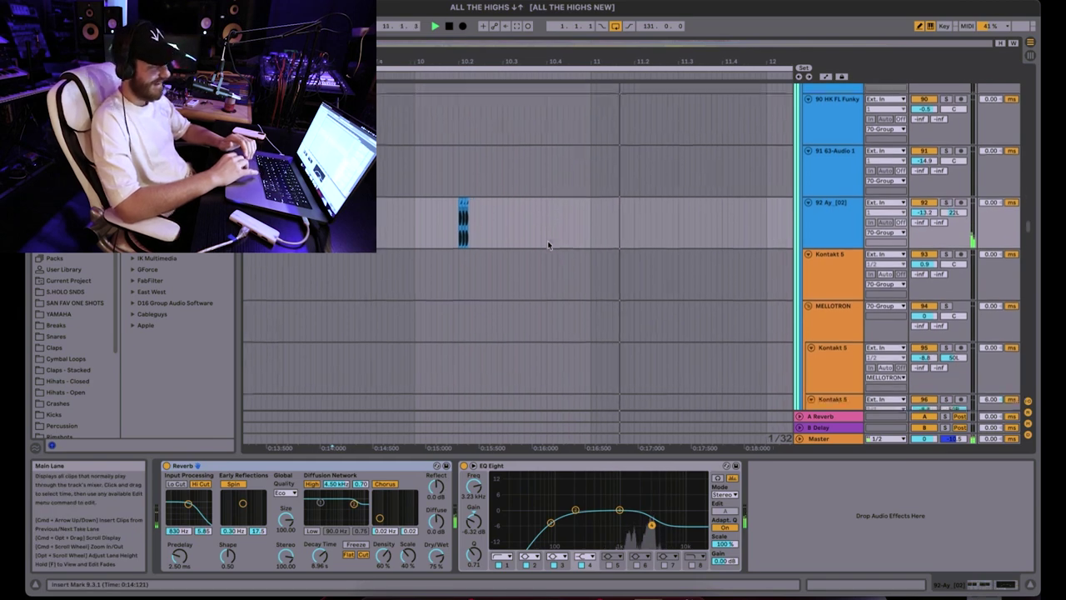
pyautogui.moveTo(474, 61); pyautogui.dragTo(474, 112)
pyautogui.moveTo(423, 82); pyautogui.dragTo(422, 167)
pyautogui.moveTo(360, 210); pyautogui.dragTo(536, 200)
pyautogui.moveTo(430, 62); pyautogui.dragTo(493, 160)
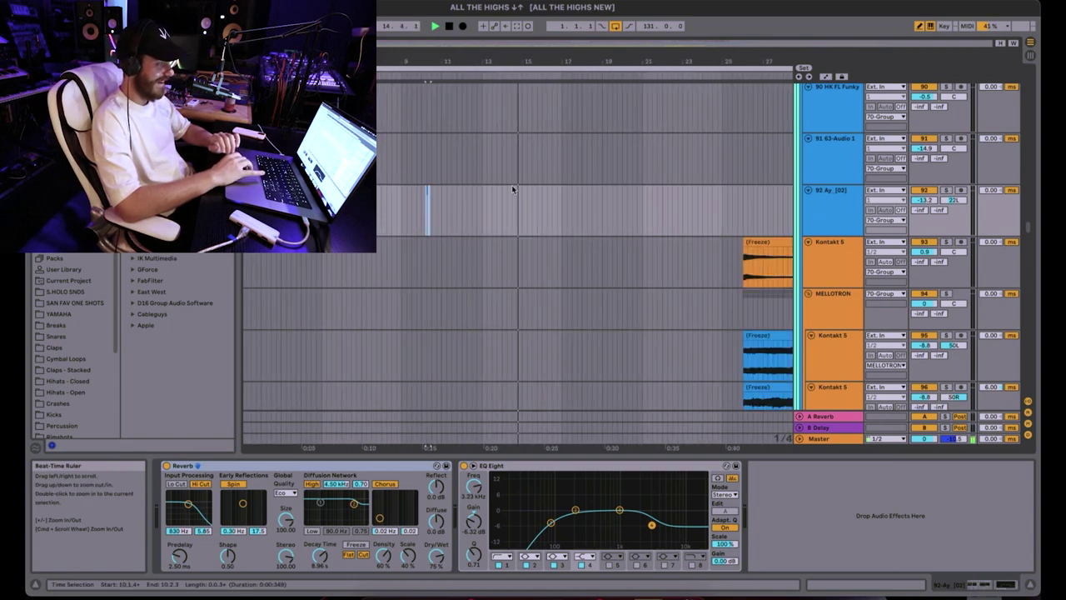
pyautogui.scroll(-4, 527, 204)
pyautogui.scroll(-20, 527, 204)
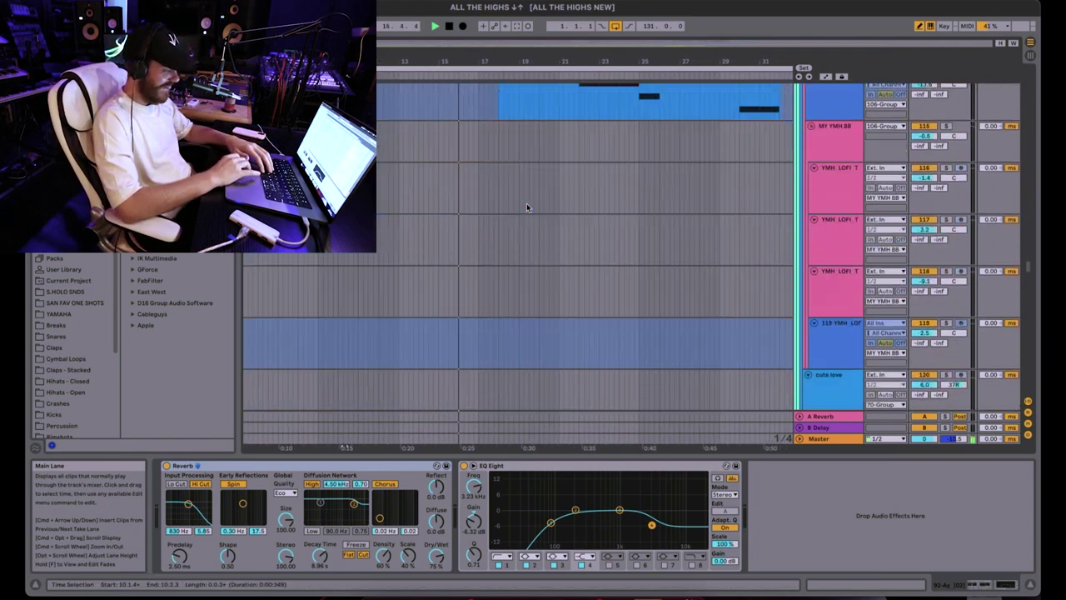
pyautogui.scroll(-20, 527, 203)
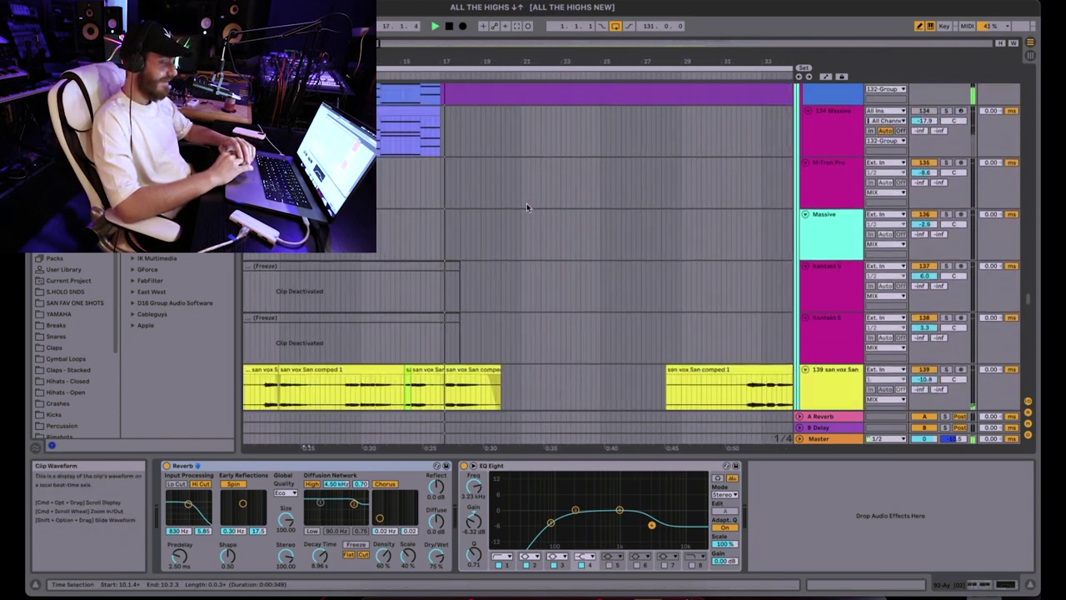
pyautogui.scroll(-15, 526, 203)
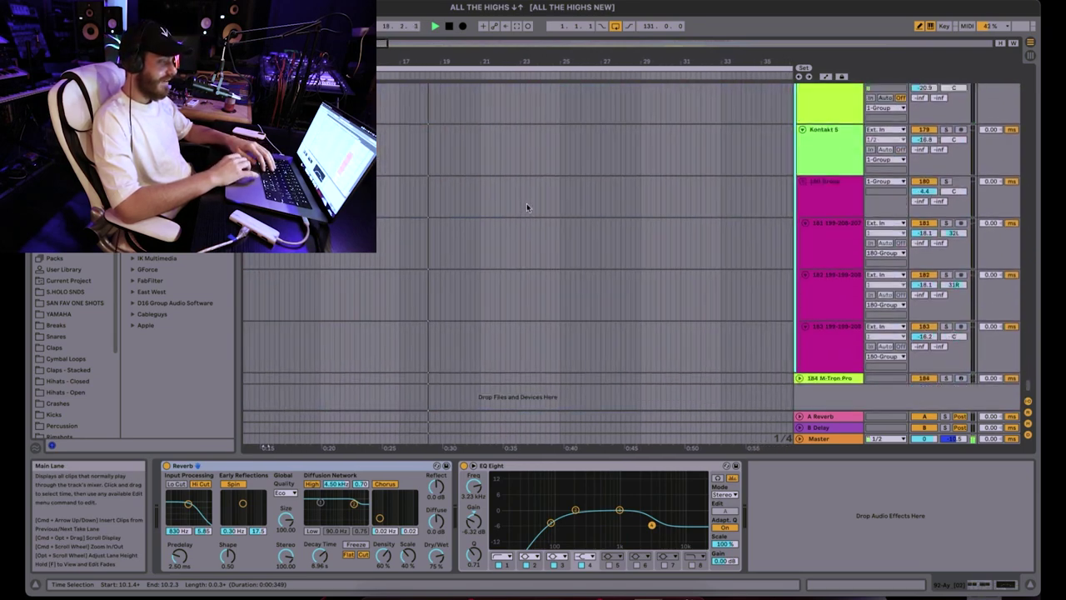
# - Return to the VOX group, stop playback and examine the arrangement of the vocal clips on tracks 160 to 167
pyautogui.scroll(-5, 526, 203)
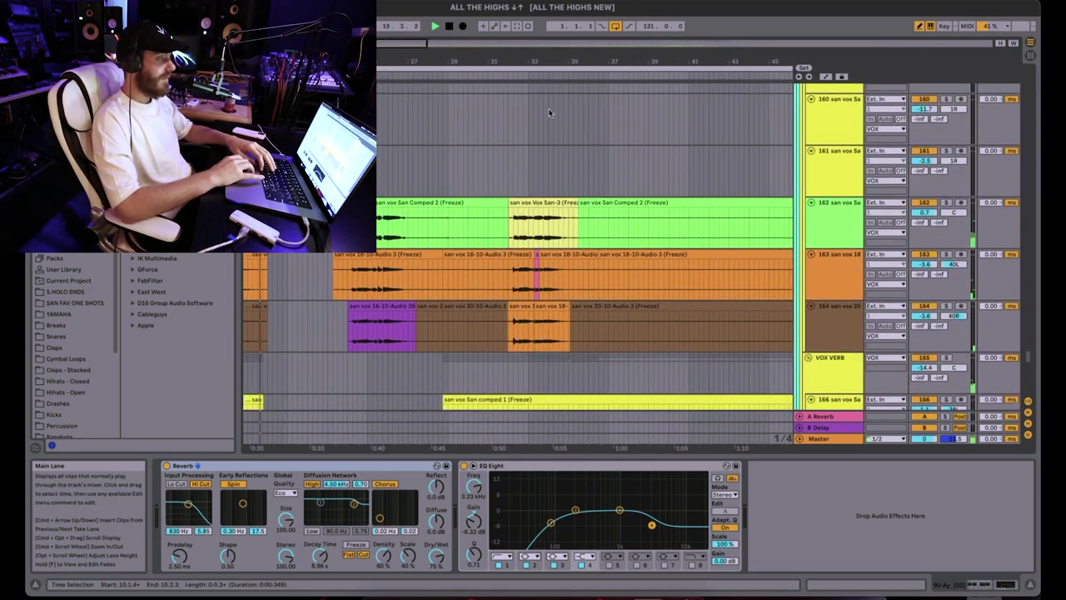
pyautogui.scroll(-10, 397, 75)
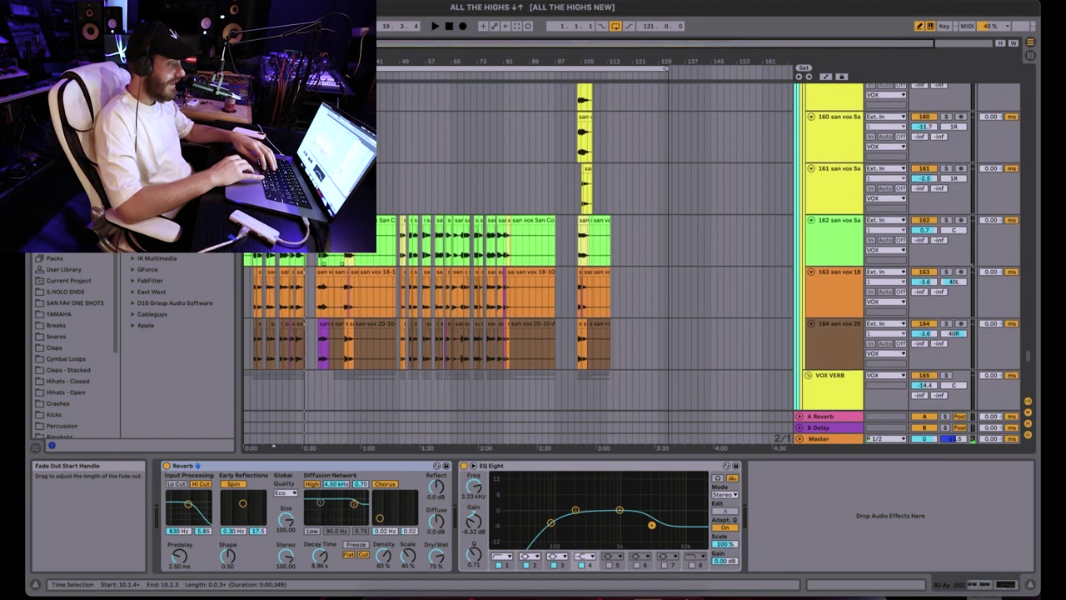
pyautogui.scroll(10, 430, 230)
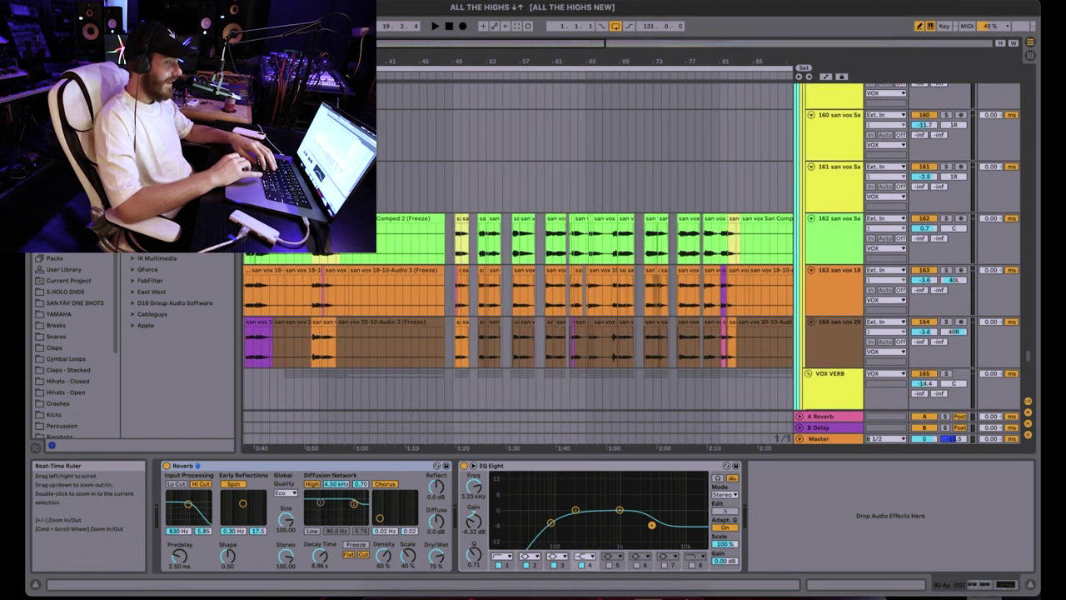
pyautogui.scroll(-6, 430, 231)
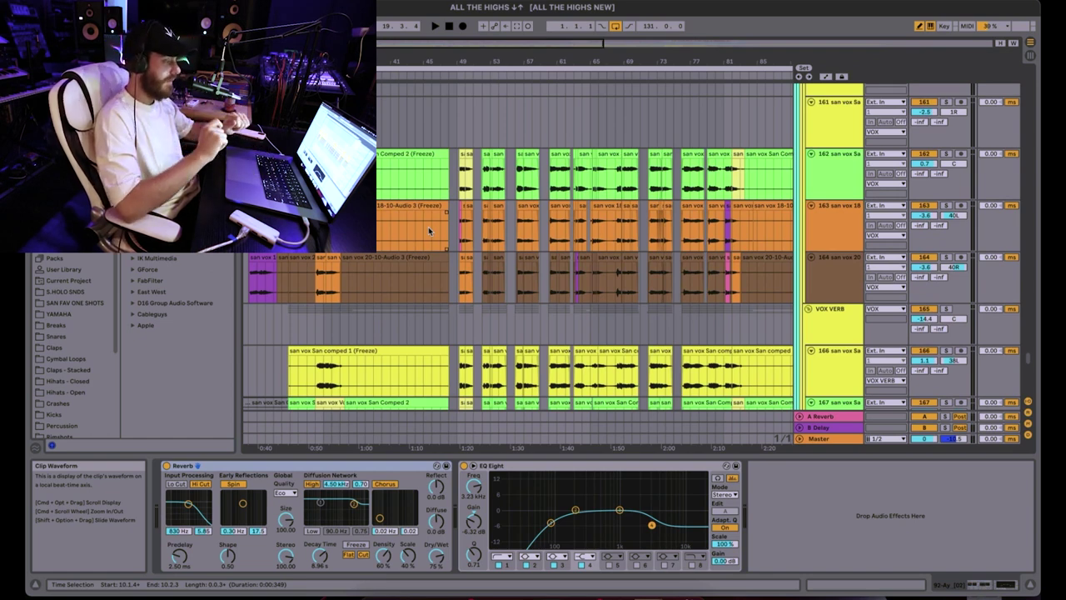
# - Play the arrangement from bar 62 and look over the VOX group's comped vocal tracks
pyautogui.scroll(-2, 568, 233)
pyautogui.click(553, 151)
pyautogui.scroll(15, 552, 150)
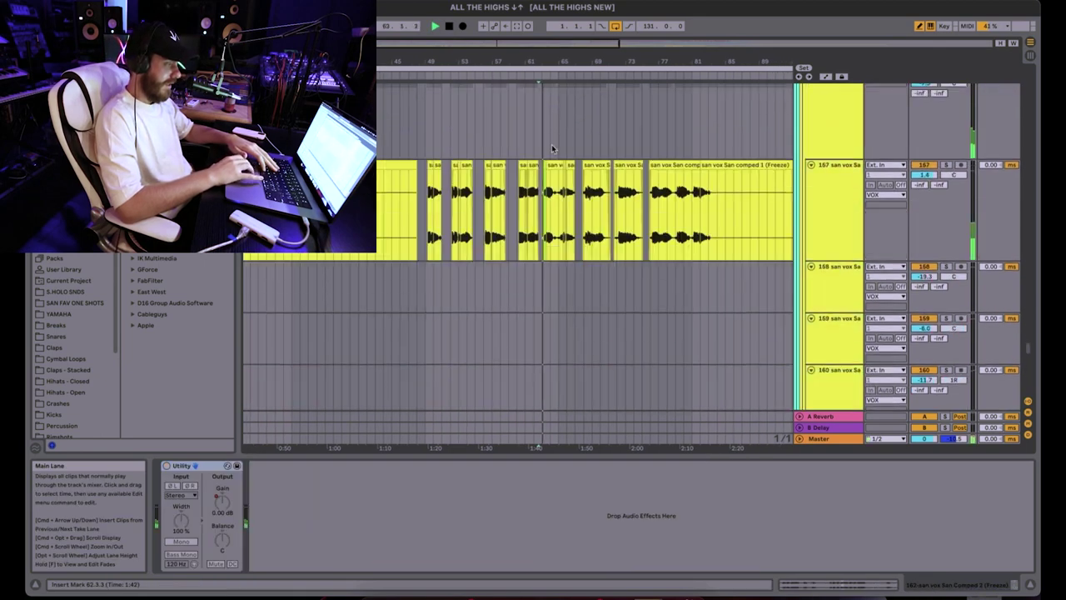
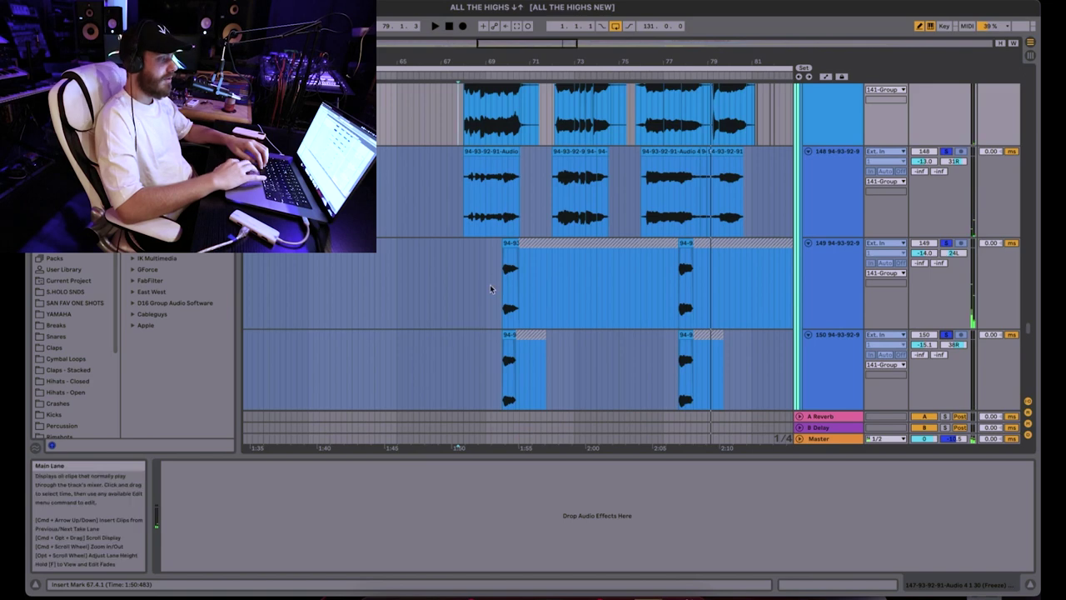
# - Play the short vocal chops on tracks 149 and 150 from bar 69, soloed and in the full mix
pyautogui.click(490, 289)
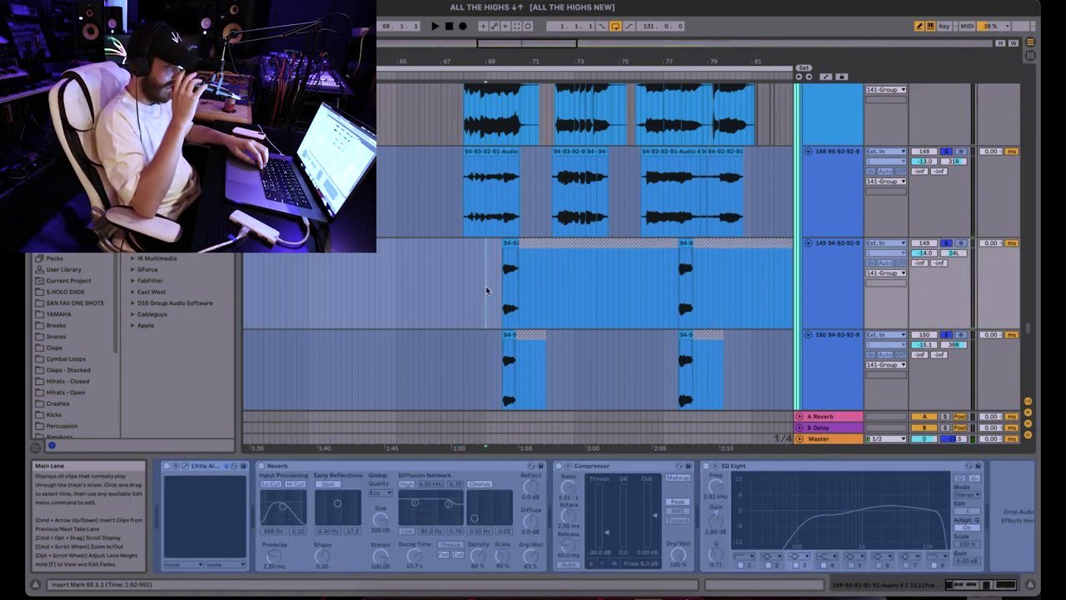
pyautogui.press('space')
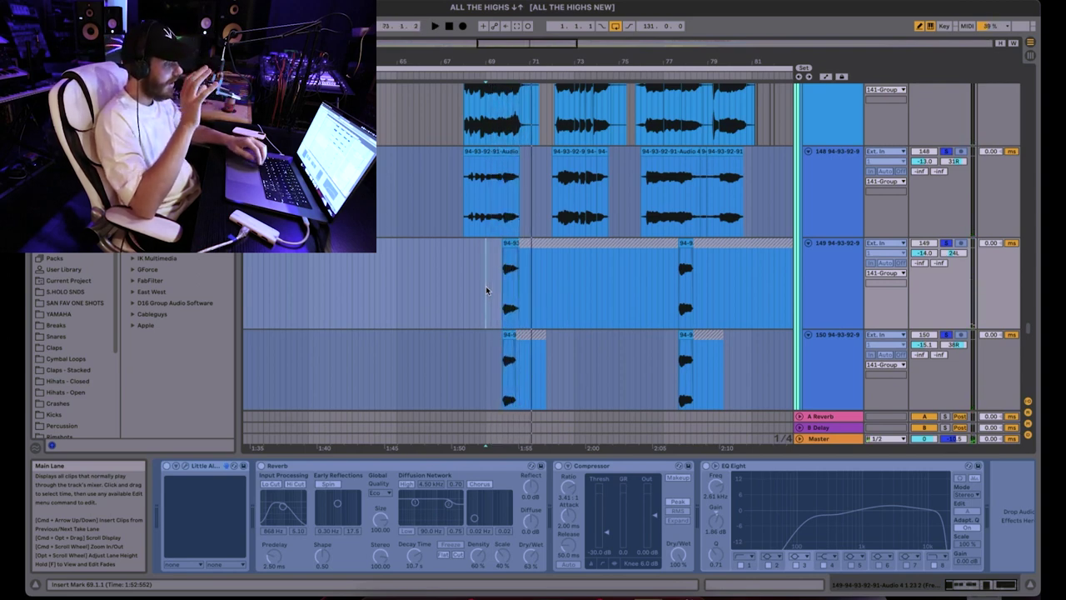
pyautogui.click(948, 243)
pyautogui.press('space')
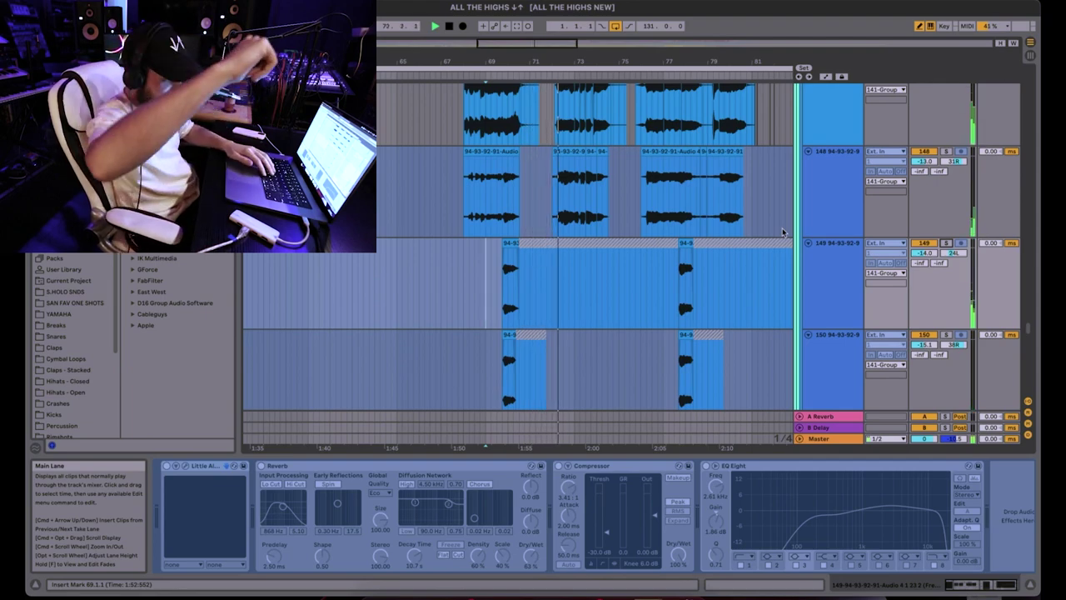
pyautogui.press('space')
# - Solo the vocal chop tracks 147 to 150, and clear the solos before looking over the VOX group
pyautogui.scroll(-10, 570, 259)
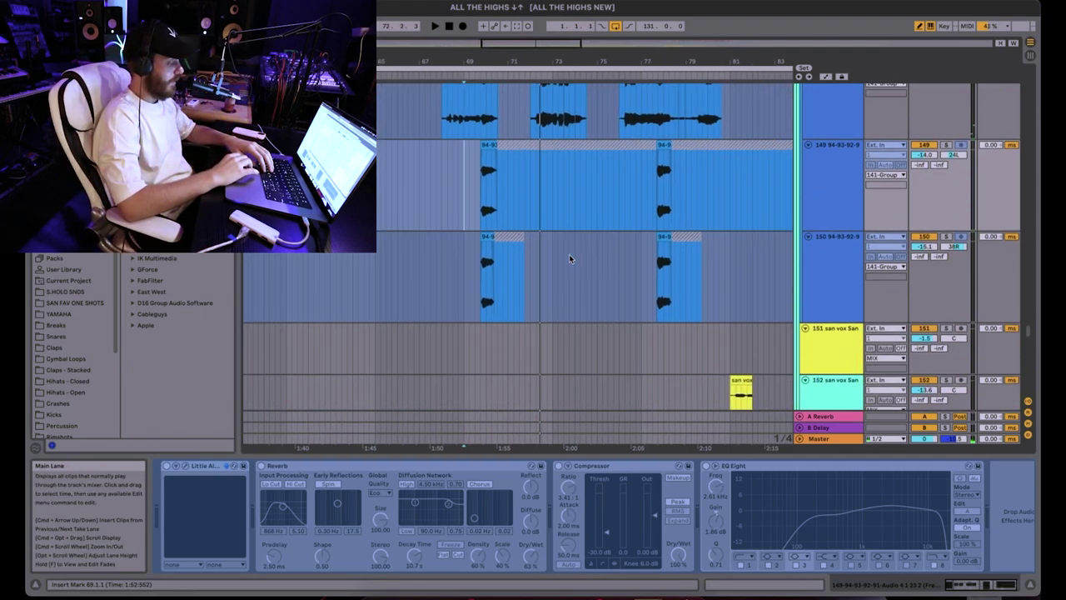
pyautogui.scroll(10, 569, 254)
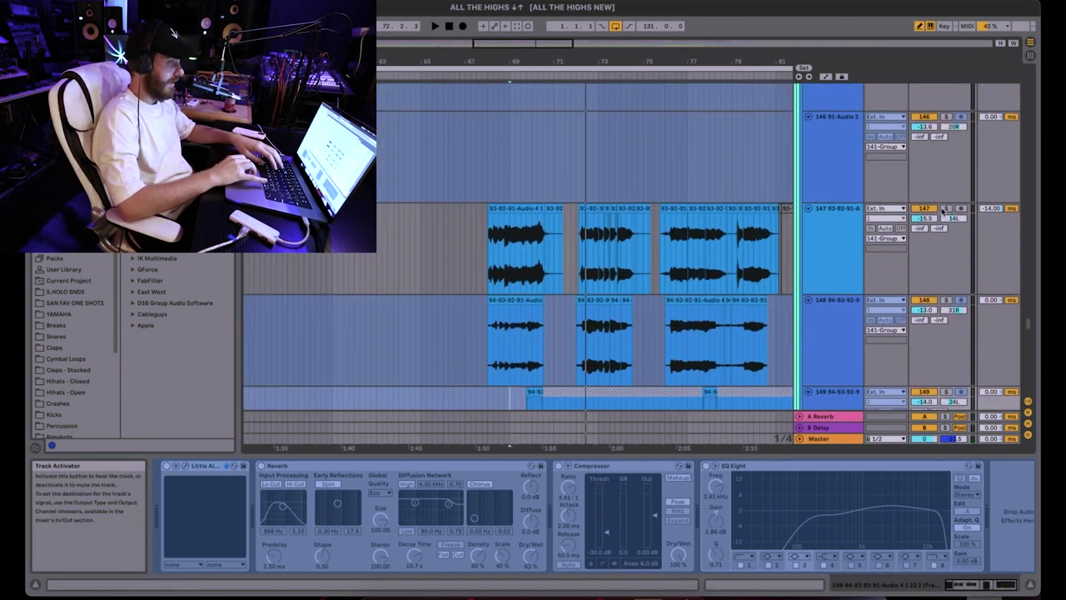
pyautogui.scroll(-4, 944, 214)
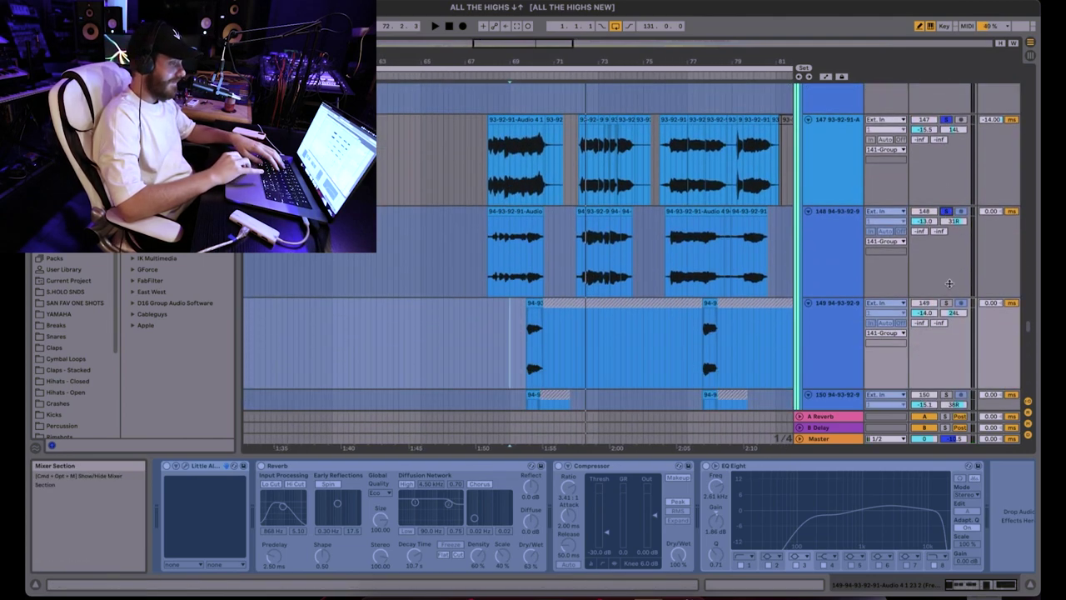
pyautogui.scroll(-8, 948, 297)
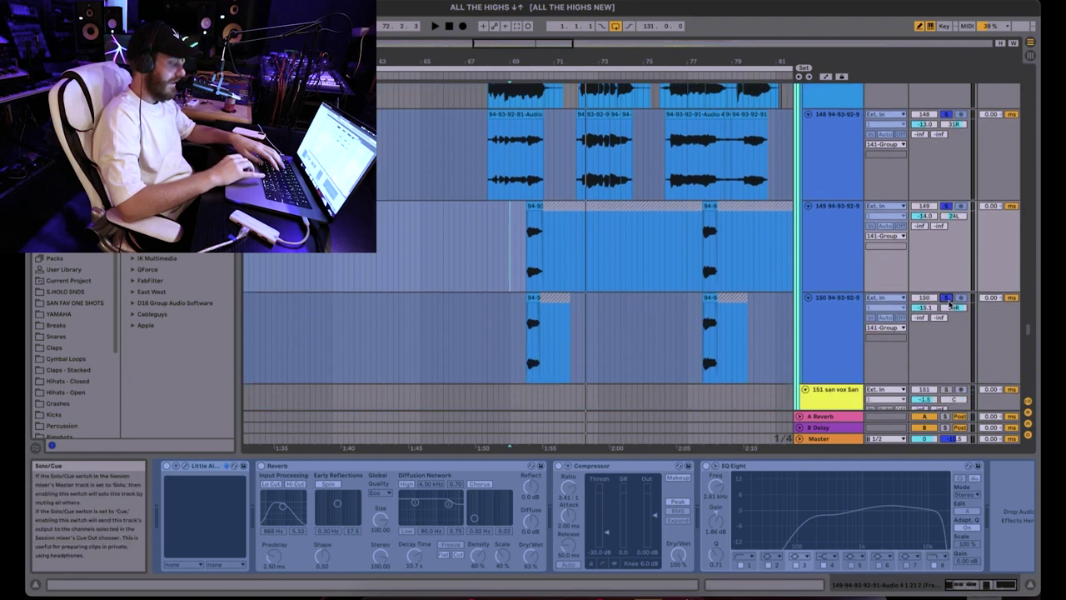
pyautogui.scroll(-6, 678, 280)
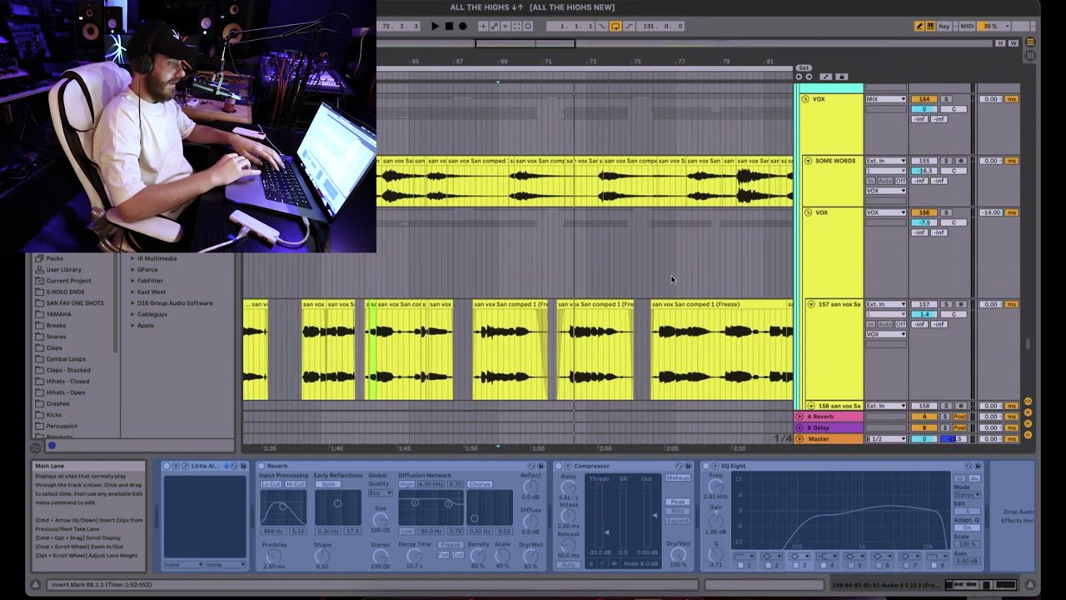
# - Play the SOME WORDS track and the VOX groups soloed from bar 67
pyautogui.click(465, 237)
pyautogui.press('space')
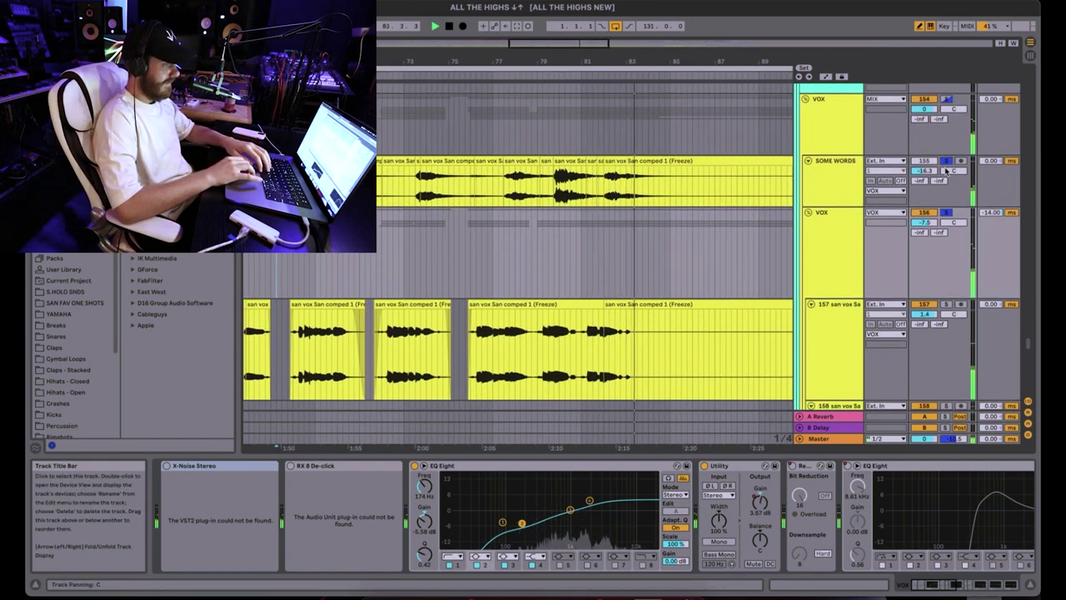
pyautogui.scroll(2, 382, 224)
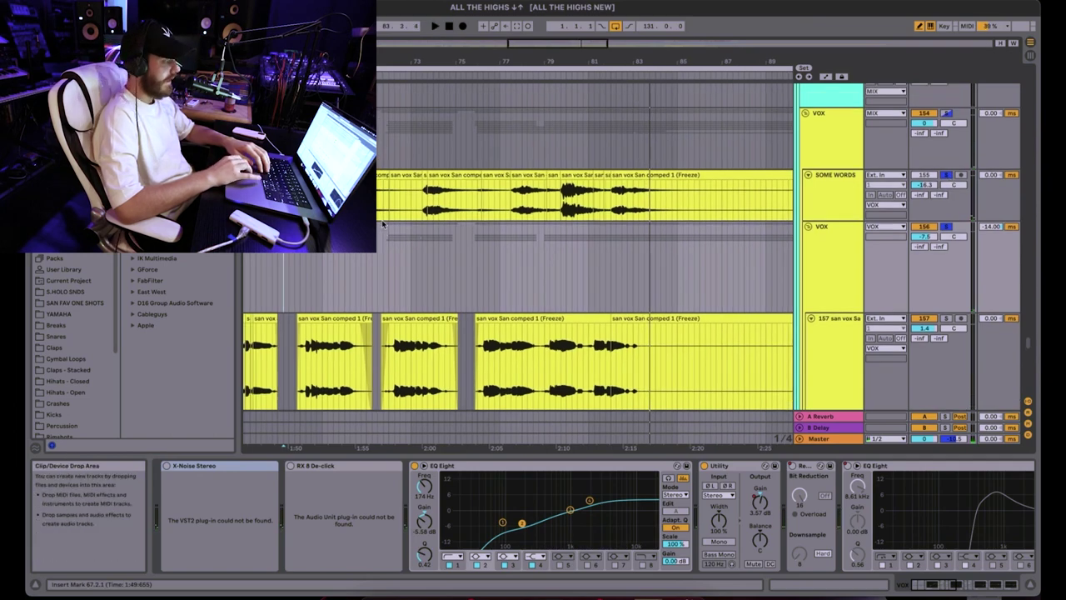
# - Play the full mix from bar 69 with all solos cleared and examine the vocal, audio and bell tracks throughout the arrangement
pyautogui.click(419, 206)
pyautogui.press('space')
pyautogui.scroll(10, 465, 327)
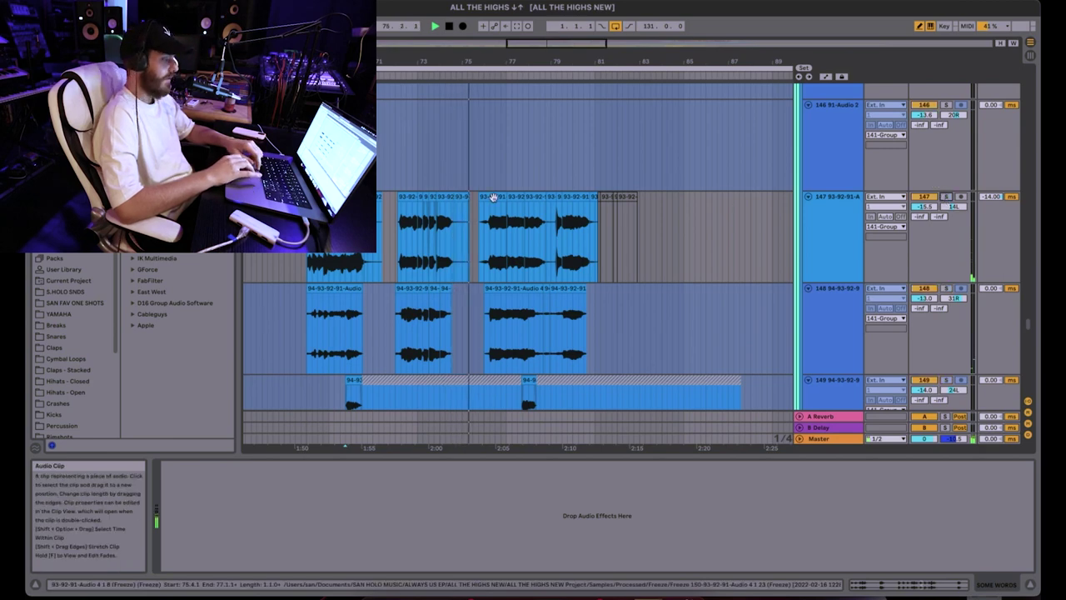
pyautogui.scroll(-2, 494, 197)
pyautogui.scroll(-2, 493, 197)
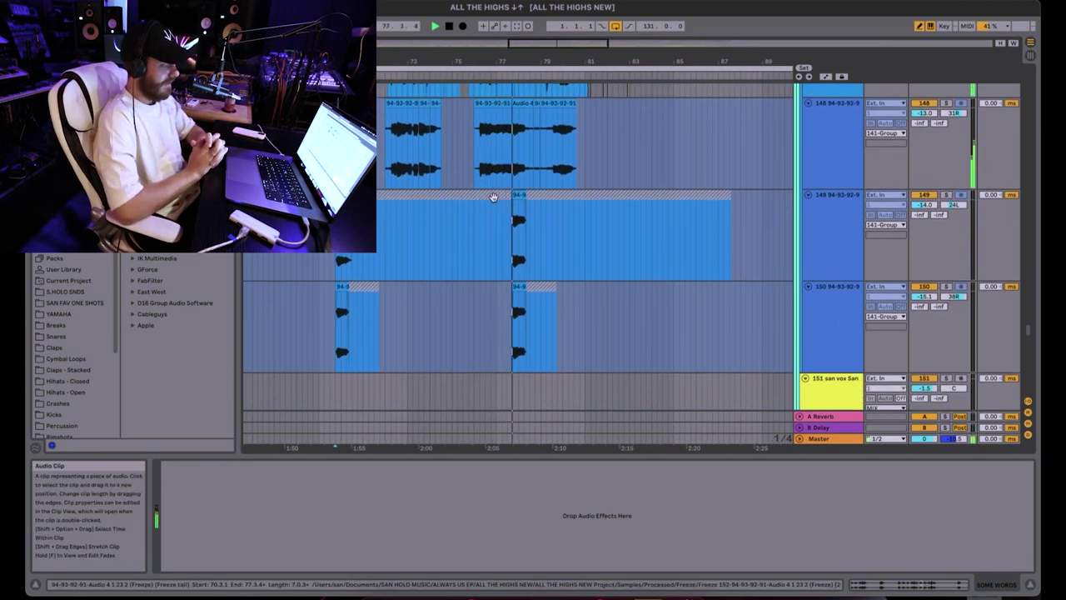
pyautogui.scroll(-15, 493, 197)
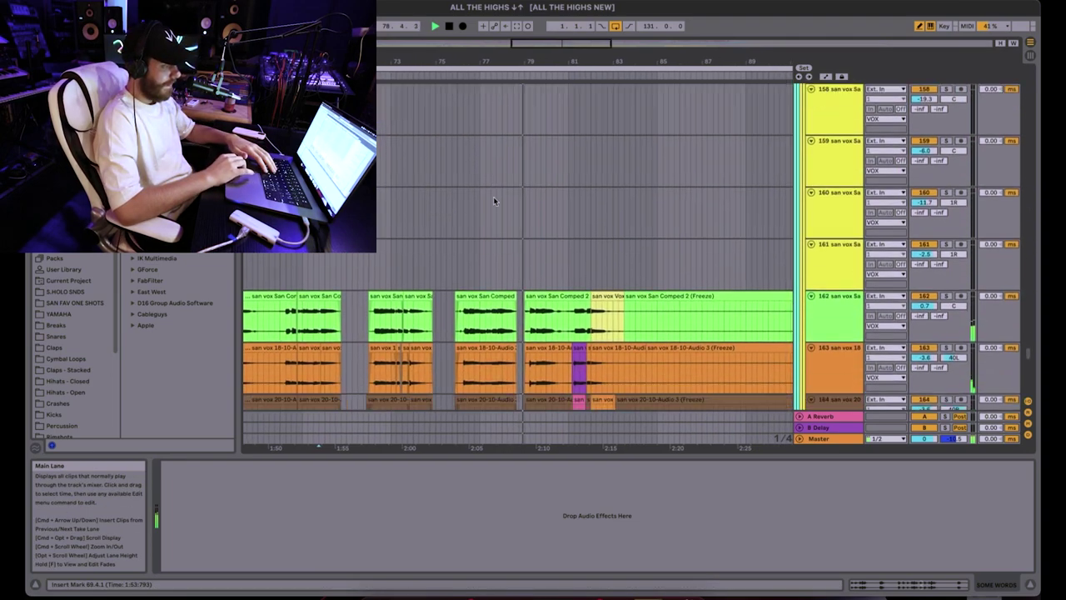
pyautogui.scroll(-10, 493, 198)
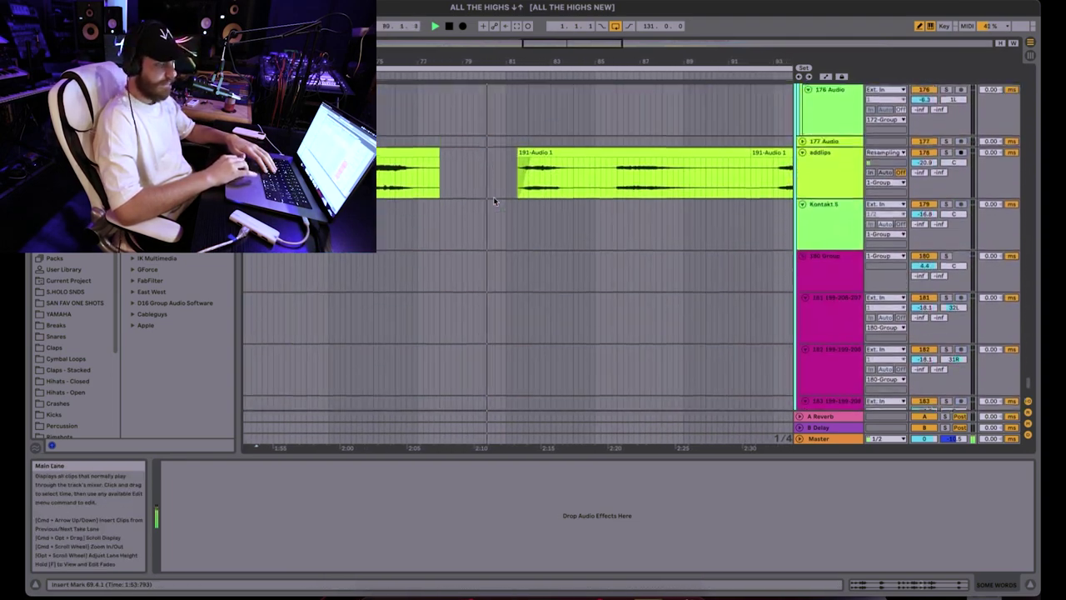
pyautogui.scroll(20, 494, 198)
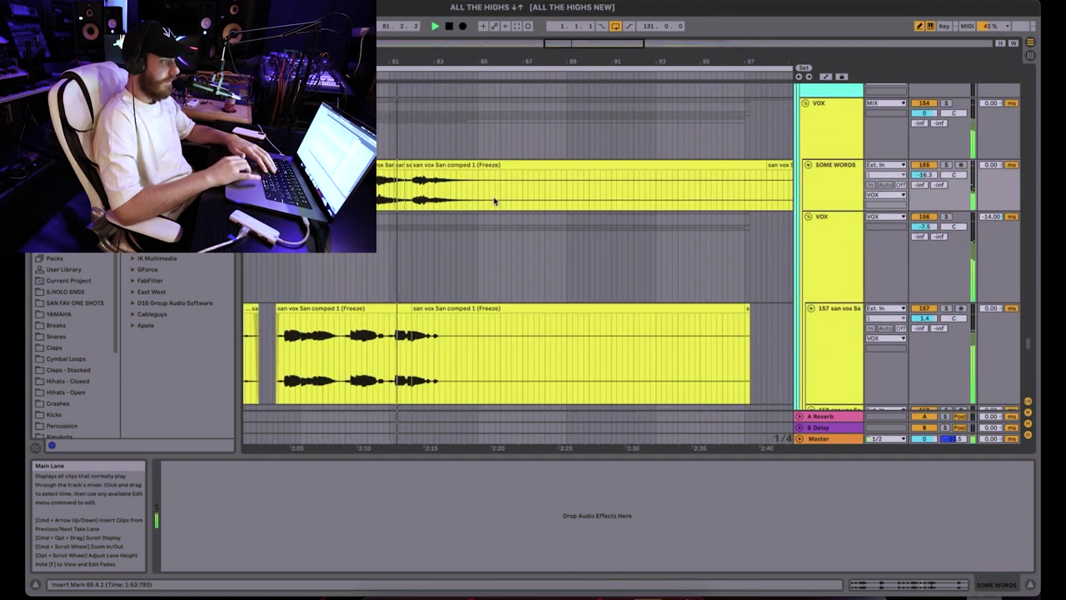
pyautogui.scroll(10, 493, 200)
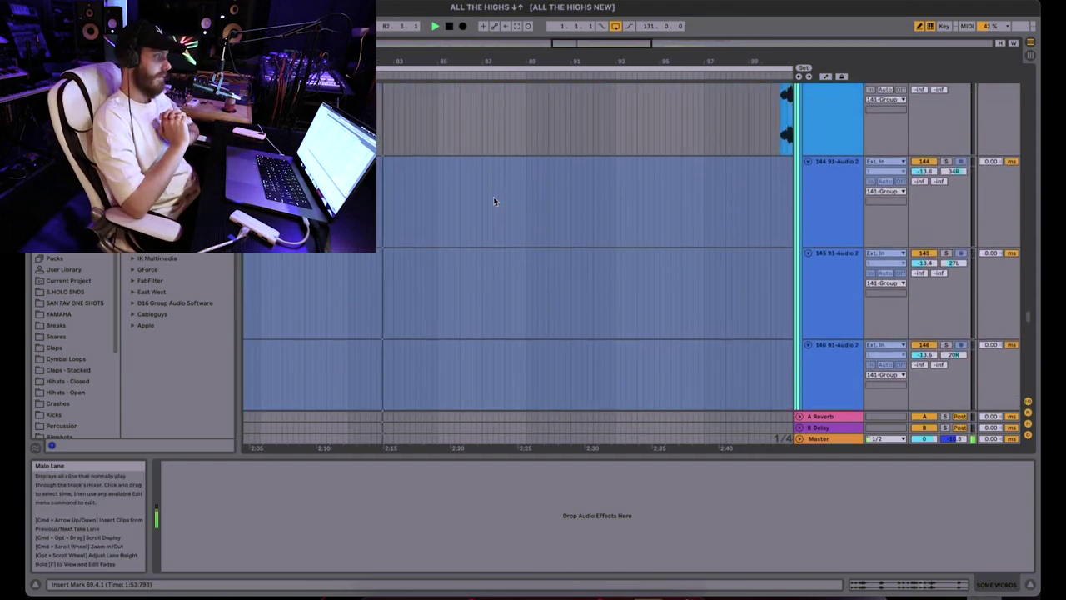
pyautogui.scroll(20, 497, 181)
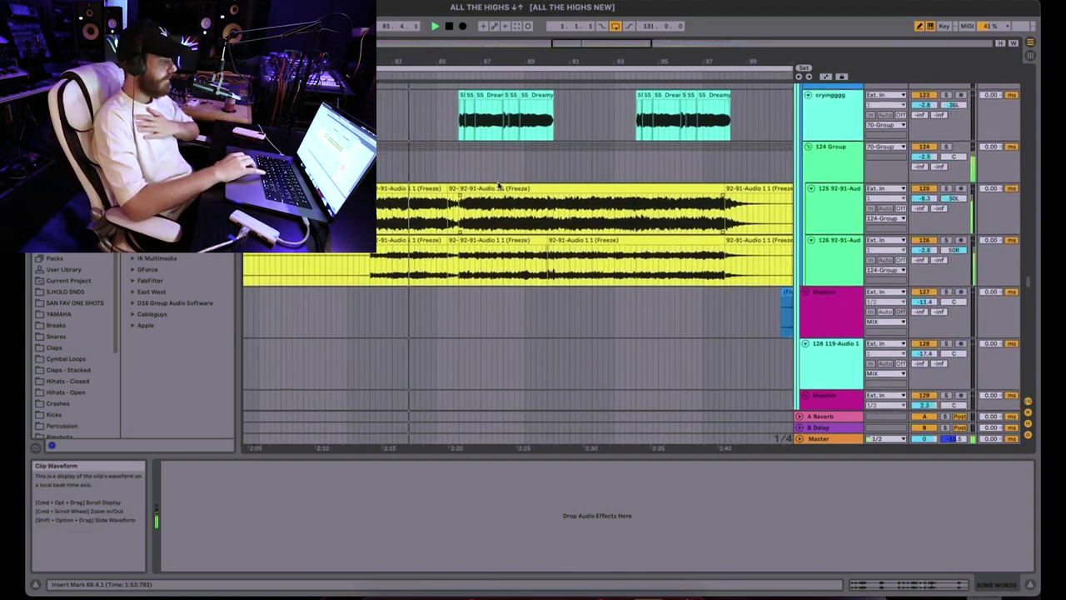
pyautogui.scroll(20, 498, 181)
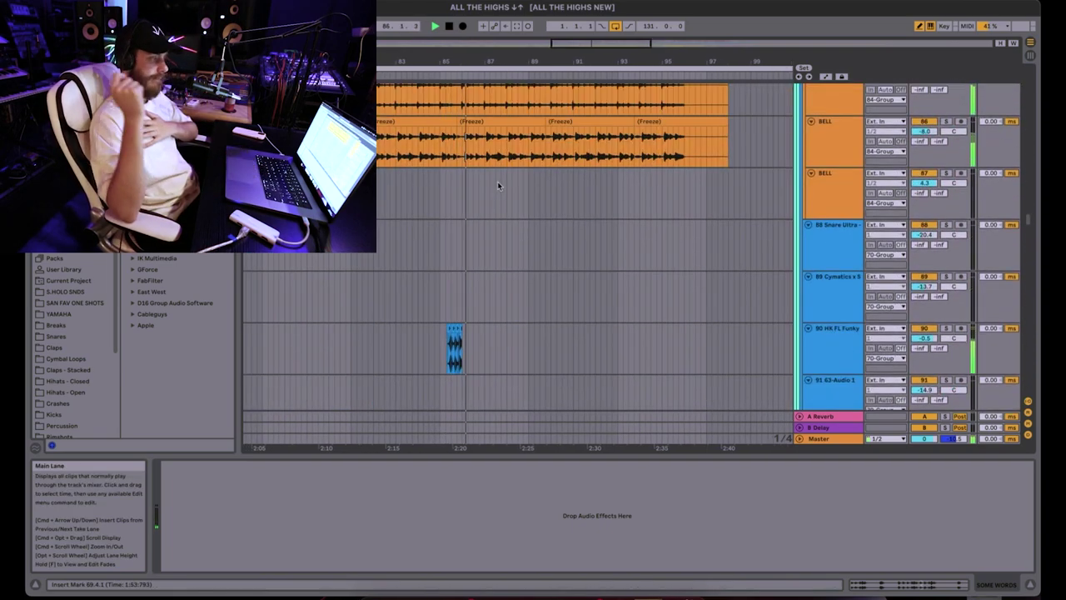
pyautogui.scroll(-2, 498, 181)
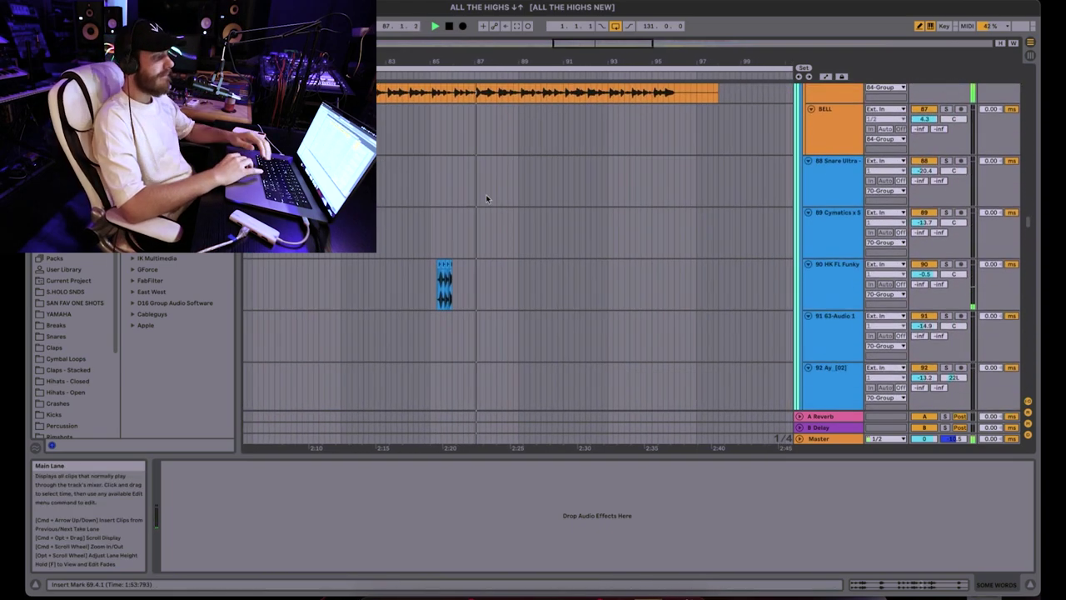
# - Solo track 90 HK FL Funky and play its chopped fill from just before bar 85.3
pyautogui.click(425, 288)
pyautogui.press('space')
pyautogui.press('space')
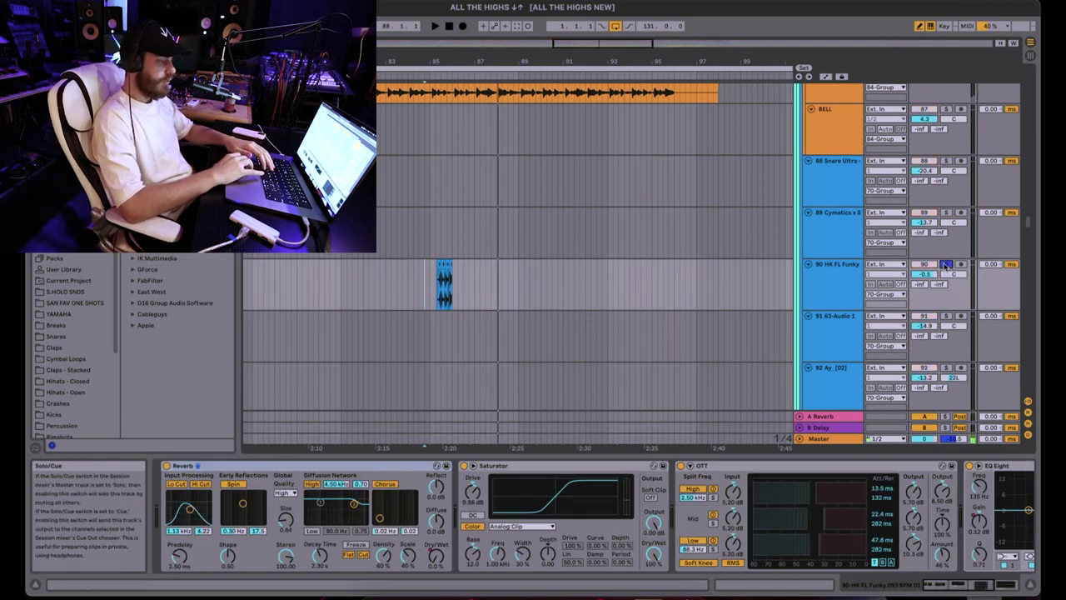
pyautogui.moveTo(452, 61); pyautogui.dragTo(509, 177)
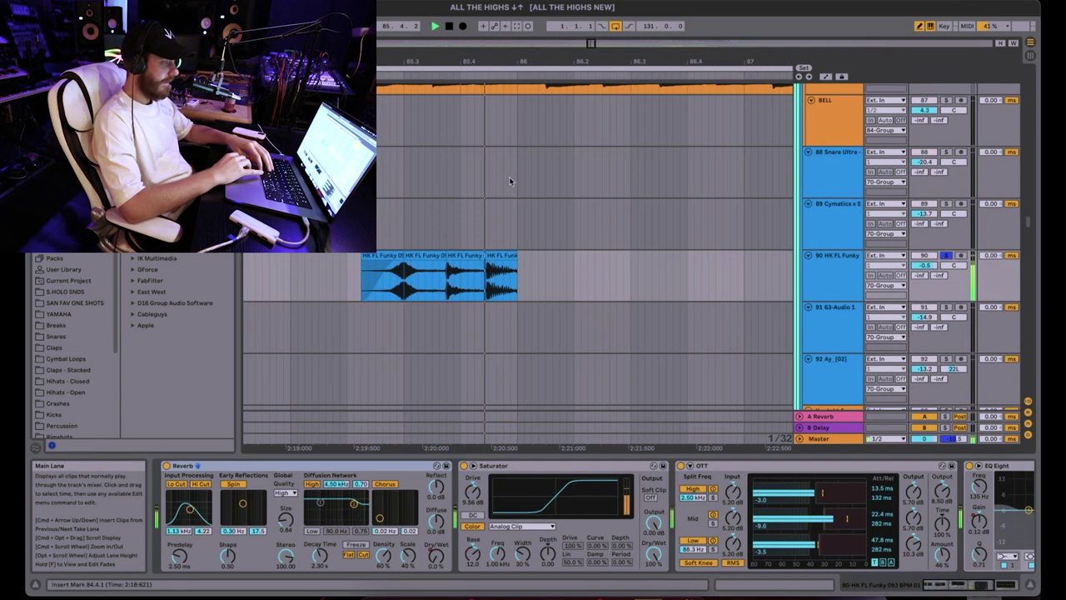
pyautogui.press('space')
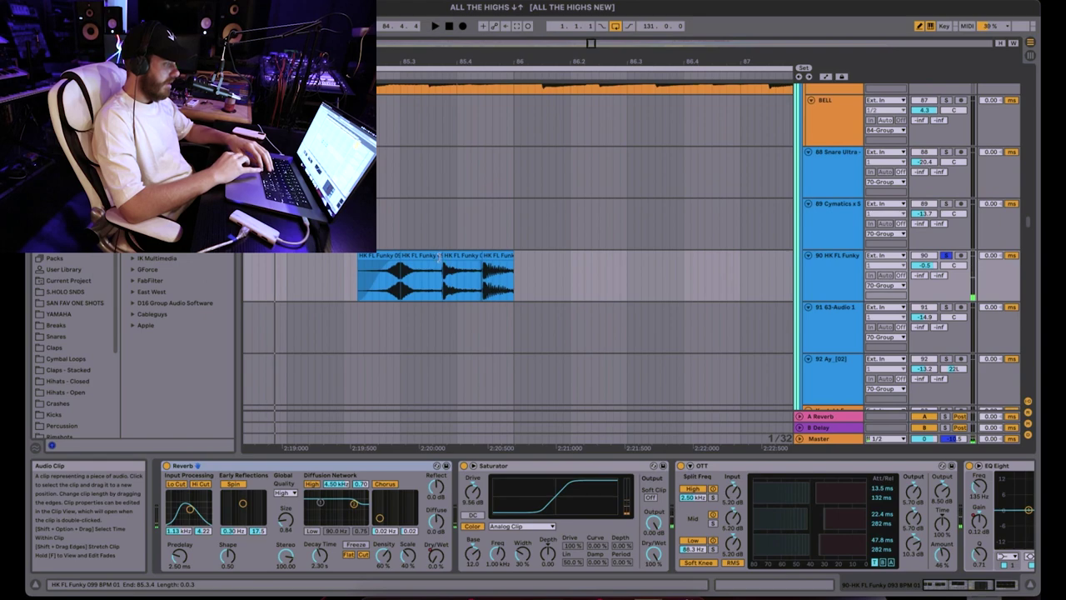
# - Try extending the second HK FL Funky slice on track 90 to bar 86.2 and turning off its warping
pyautogui.moveTo(438, 259); pyautogui.dragTo(579, 258)
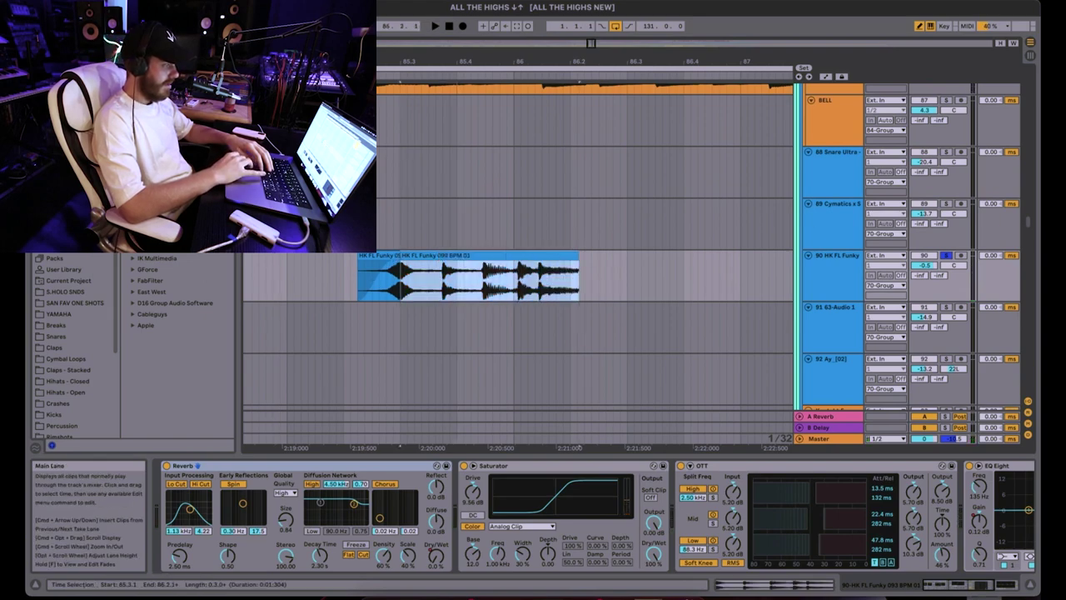
pyautogui.hotkey('shift', 'Tab')
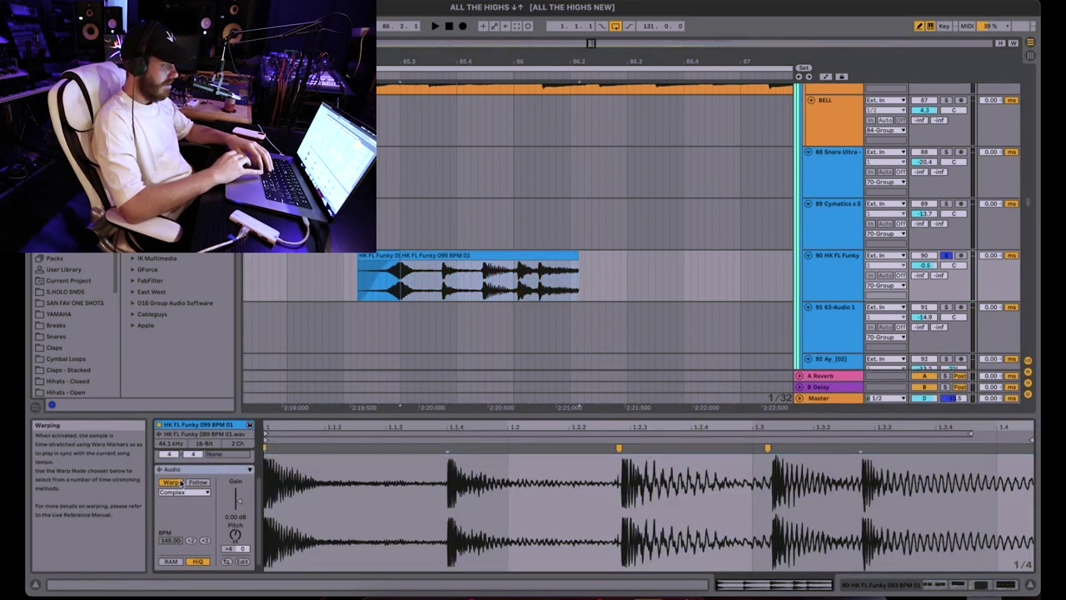
pyautogui.click(171, 482)
pyautogui.press('space')
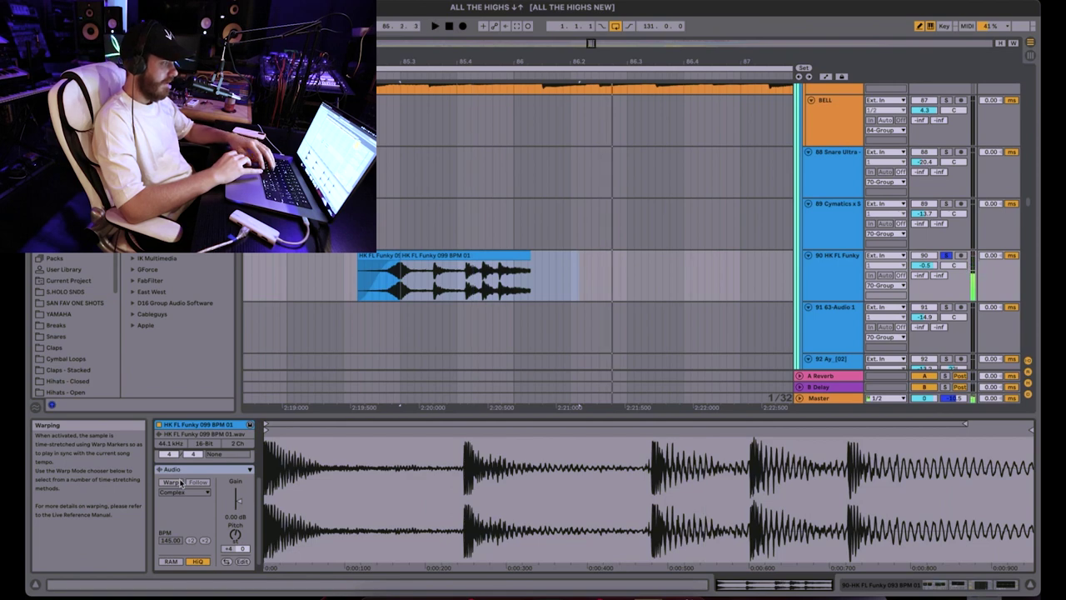
pyautogui.press('space')
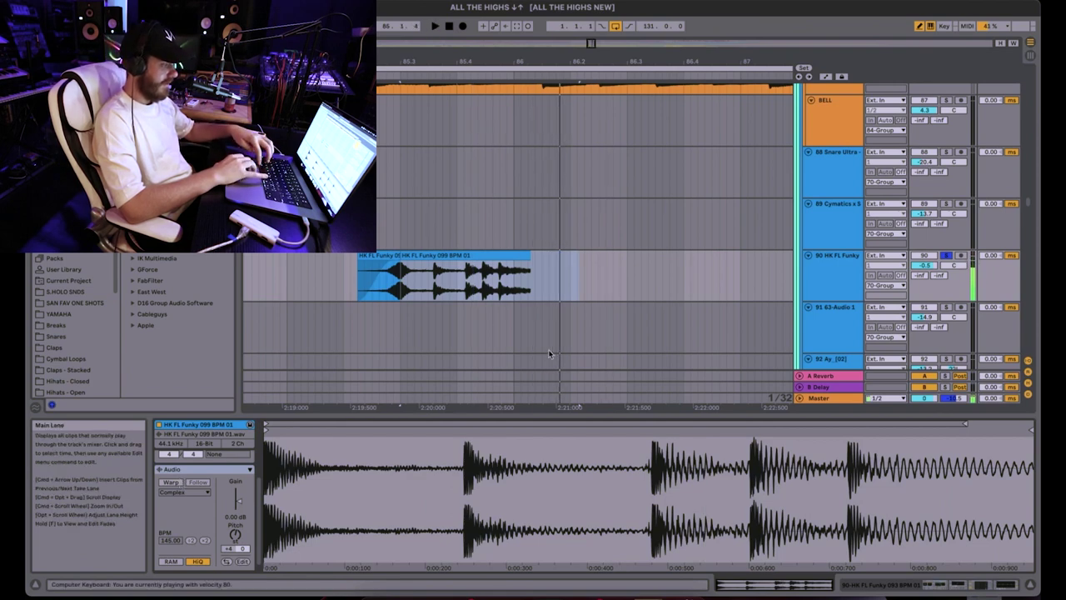
pyautogui.hotkey('ctrl', 'z')
# - Play the HK FL Funky fill in the full mix with track 90 unsoloed
pyautogui.click(316, 265)
pyautogui.press('space')
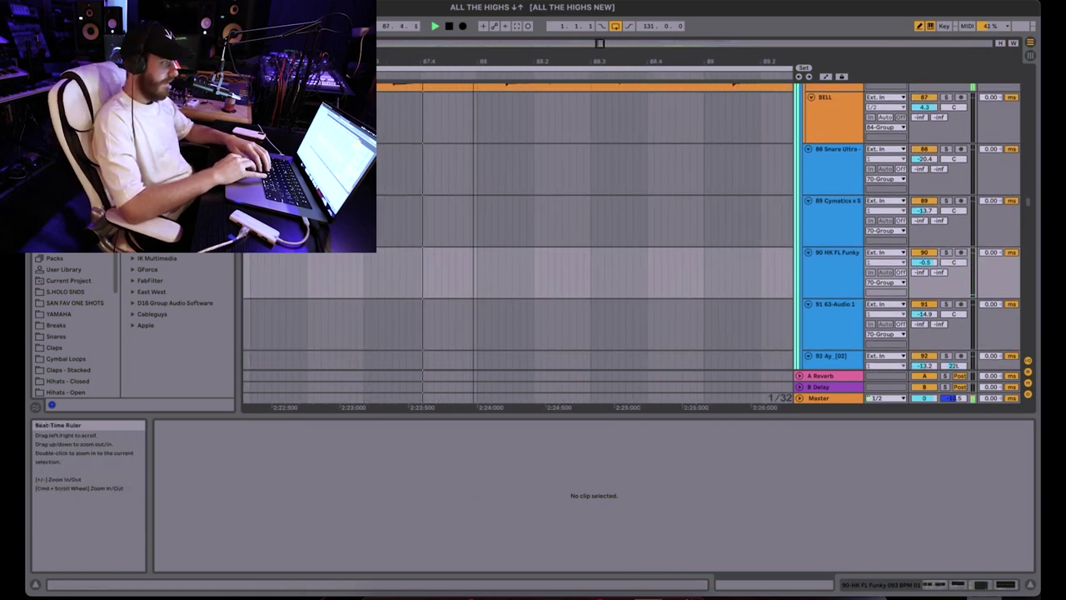
pyautogui.press('-')
pyautogui.press('-')
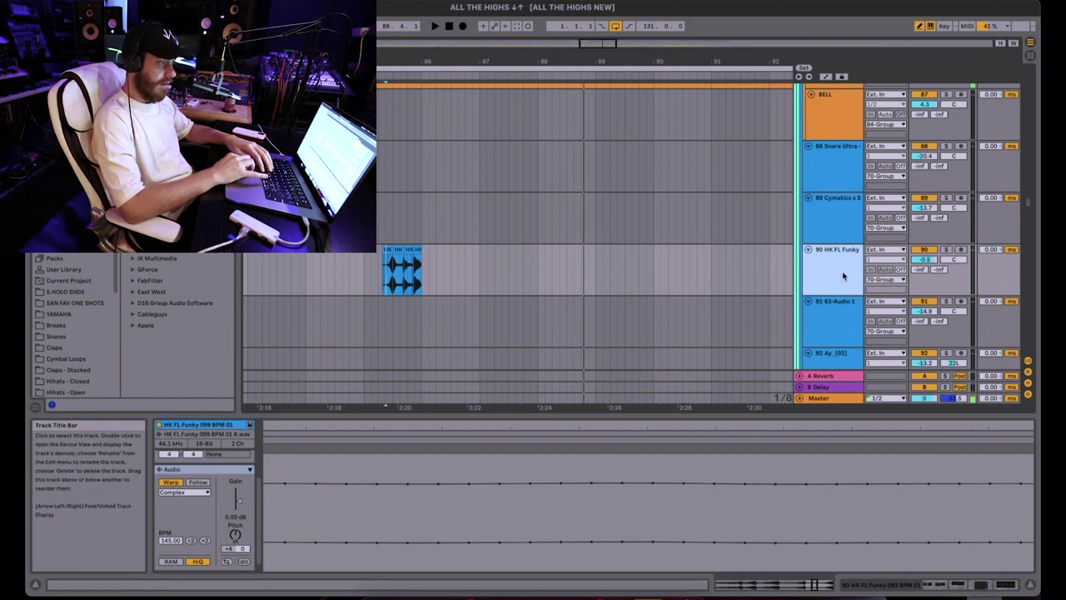
# - Examine the Reverb, Saturator, OTT and EQ Eight devices on track 90 while playing the fill
pyautogui.click(397, 359)
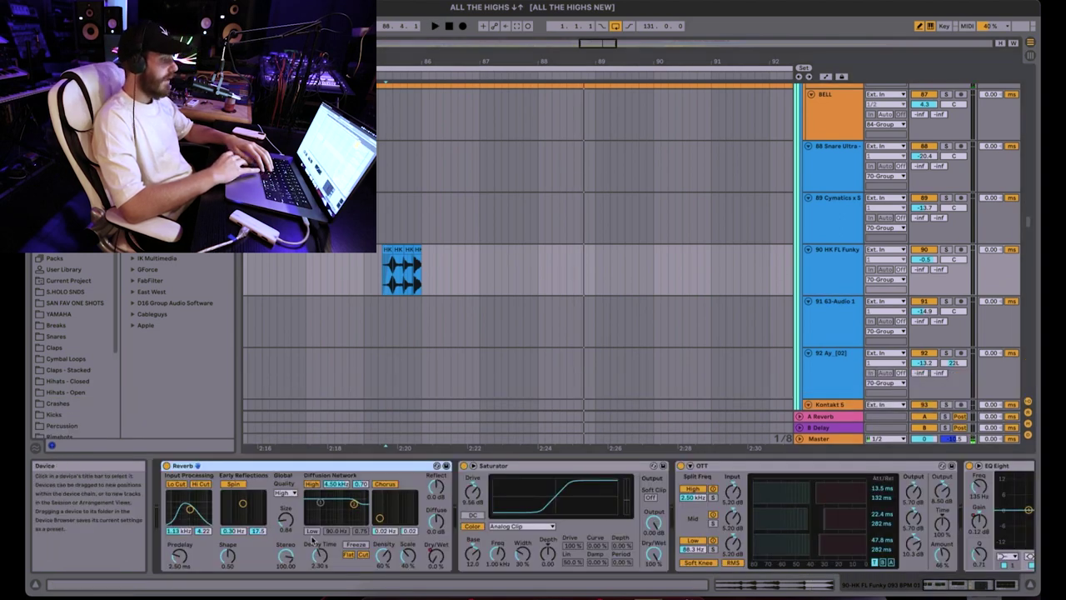
pyautogui.hscroll(3, 534, 525)
pyautogui.hscroll(-3, 695, 548)
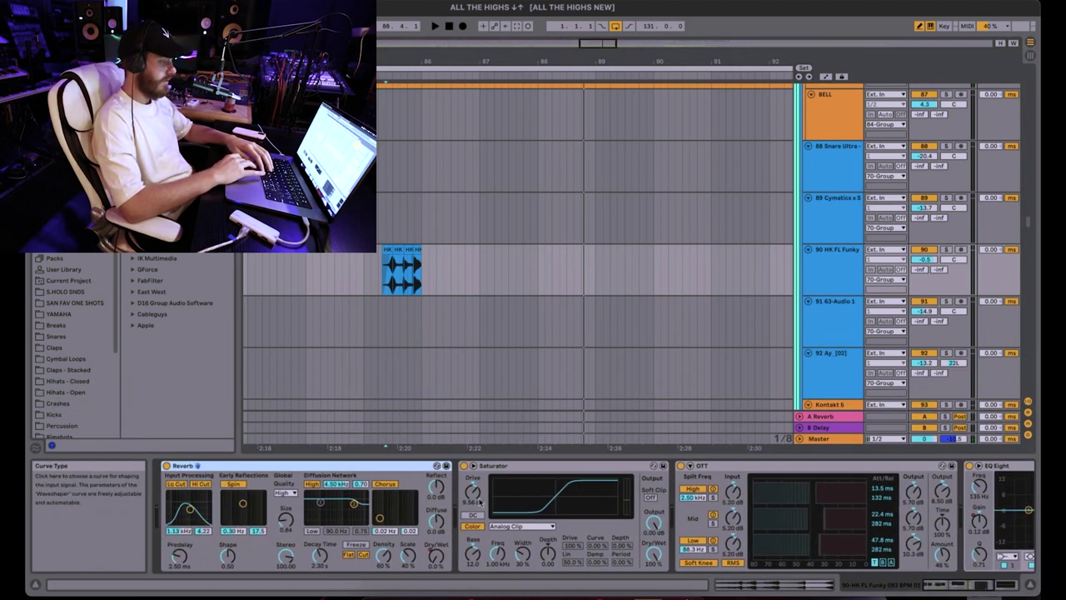
pyautogui.press('space')
pyautogui.hscroll(3, 570, 554)
pyautogui.hscroll(3, 570, 554)
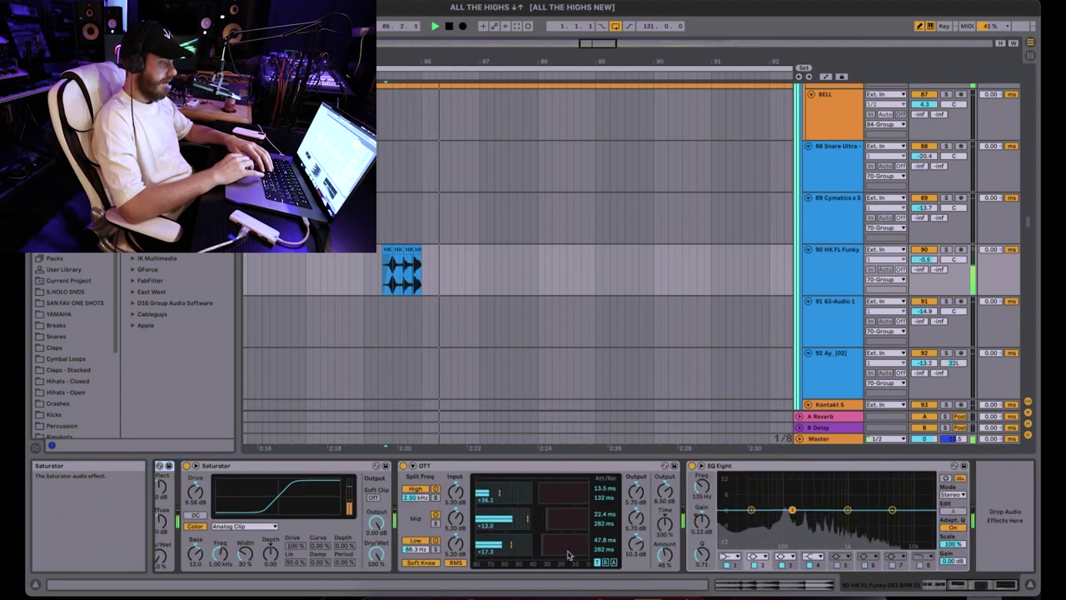
pyautogui.press('space')
# - Solo track 90 HK FL Funky and play the arrangement from bar 85.2.3
pyautogui.click(947, 249)
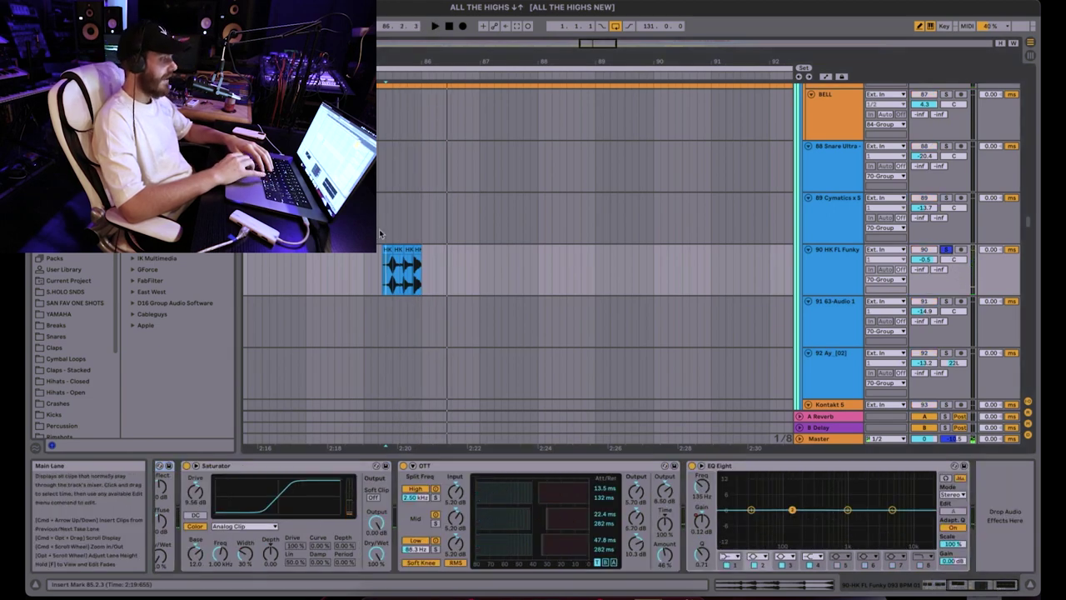
pyautogui.scroll(10, 392, 277)
pyautogui.press('space')
pyautogui.scroll(20, 391, 276)
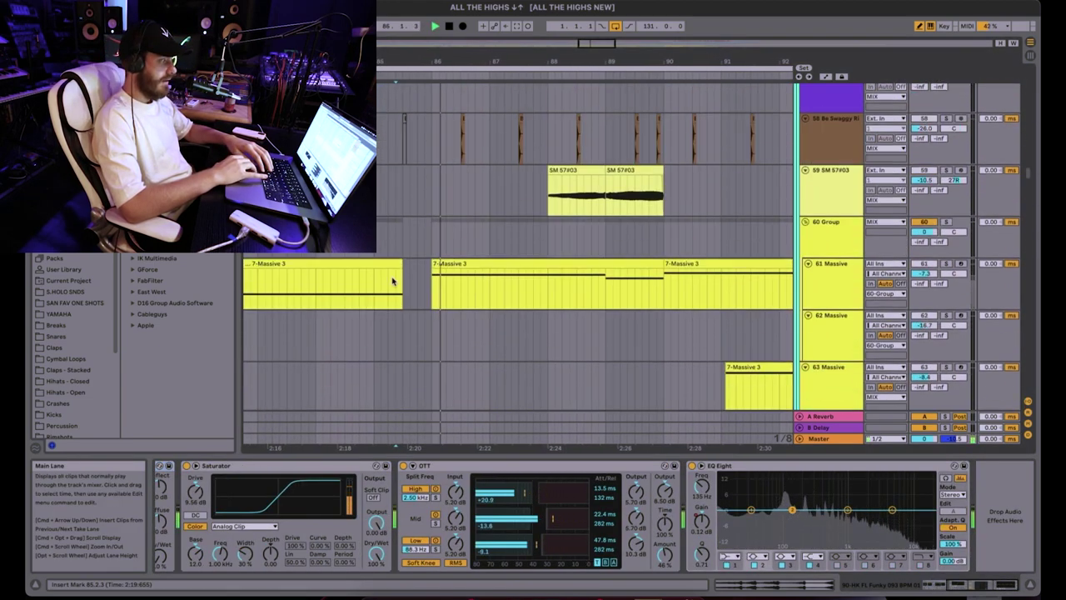
pyautogui.scroll(5, 391, 277)
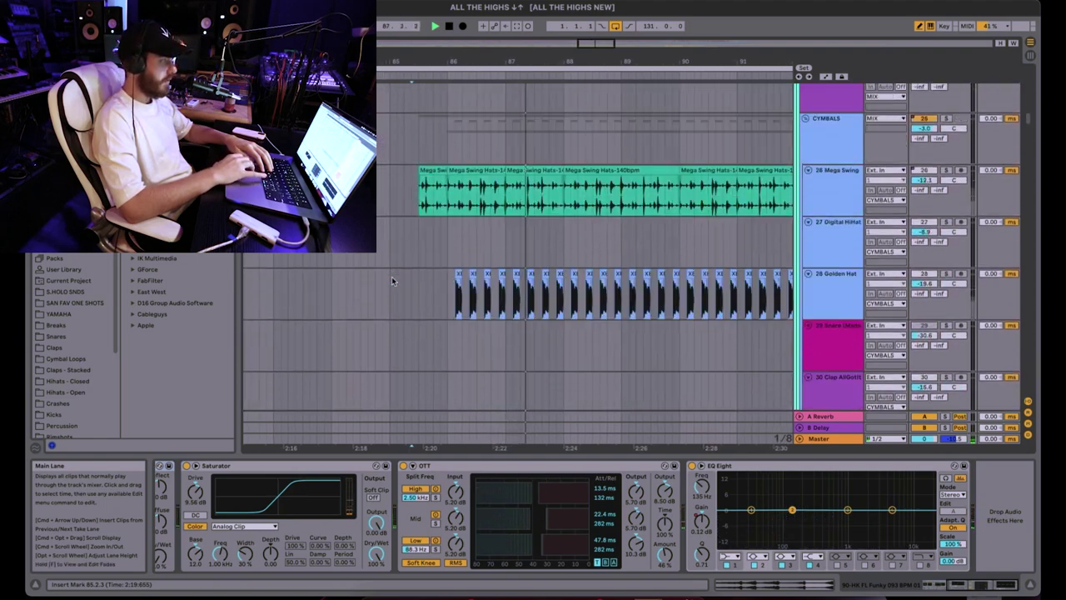
pyautogui.press('space')
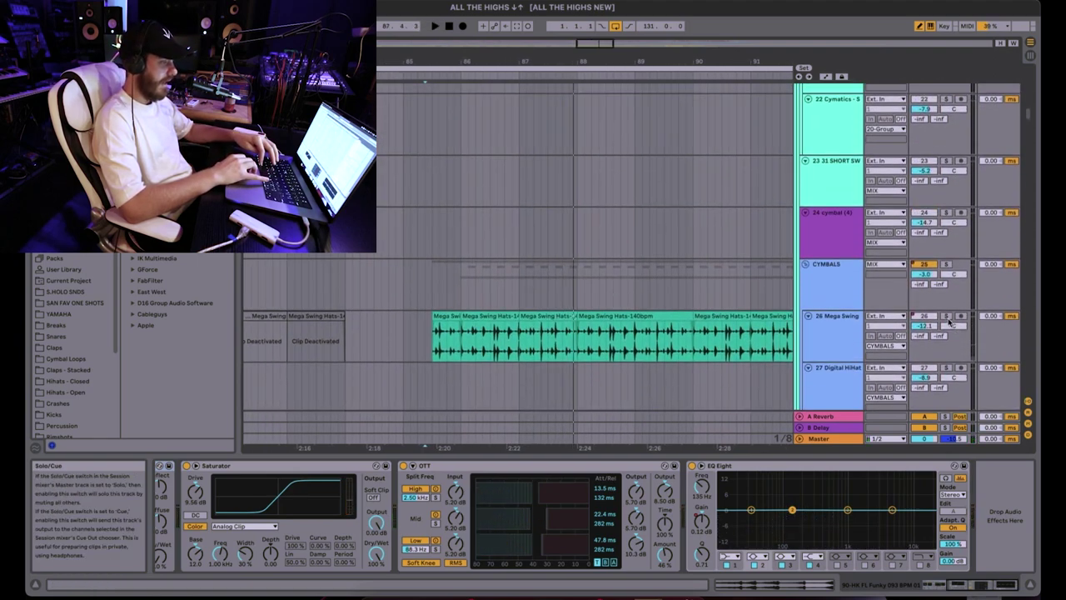
# - Solo track 26 Mega Swing and play its hat loop from bar 85.2.1
pyautogui.click(425, 352)
pyautogui.press('space')
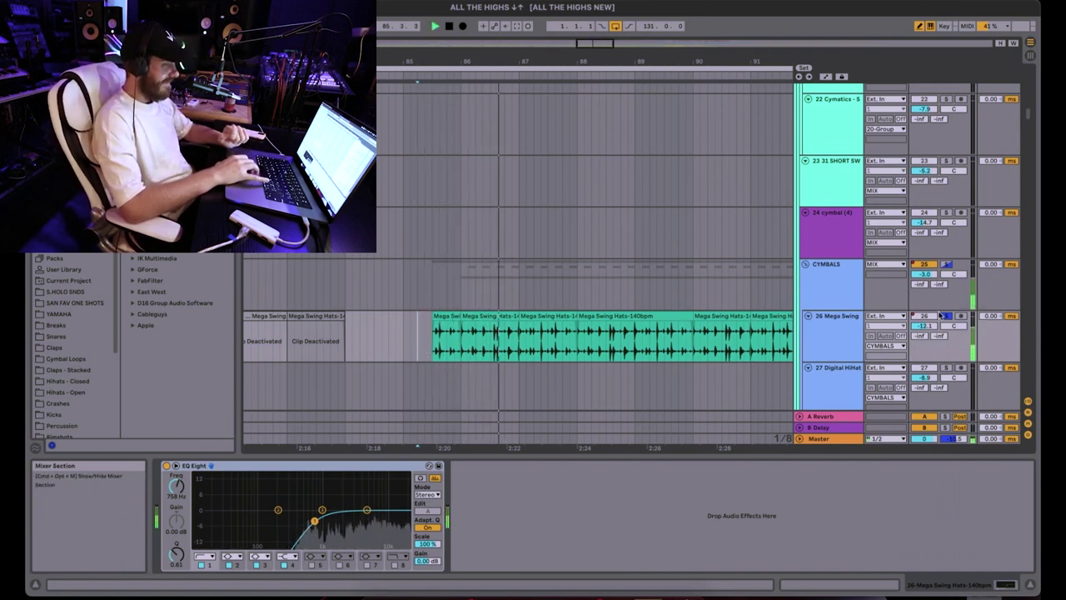
pyautogui.scroll(-2, 634, 284)
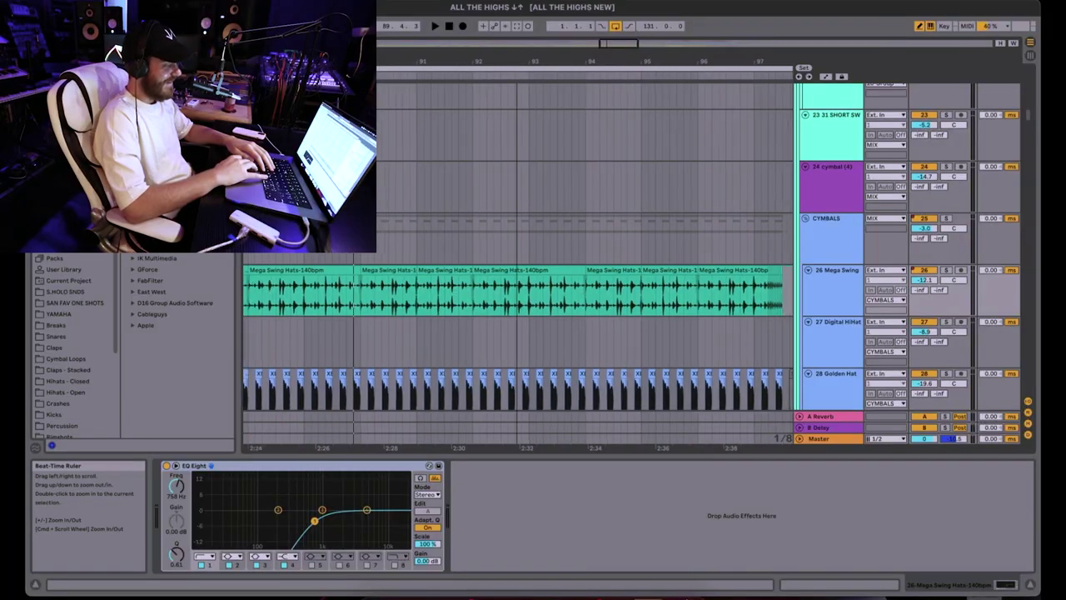
# - Examine how the Mega Swing and Golden Hat clips are arranged around bar 97
pyautogui.press('-')
pyautogui.press('-')
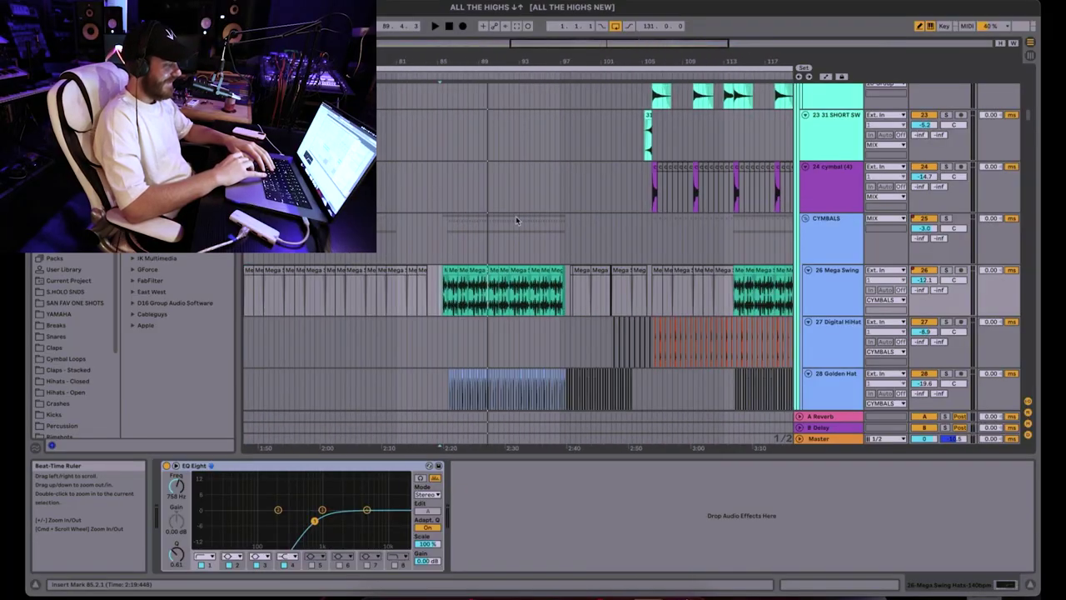
pyautogui.scroll(-1, 583, 250)
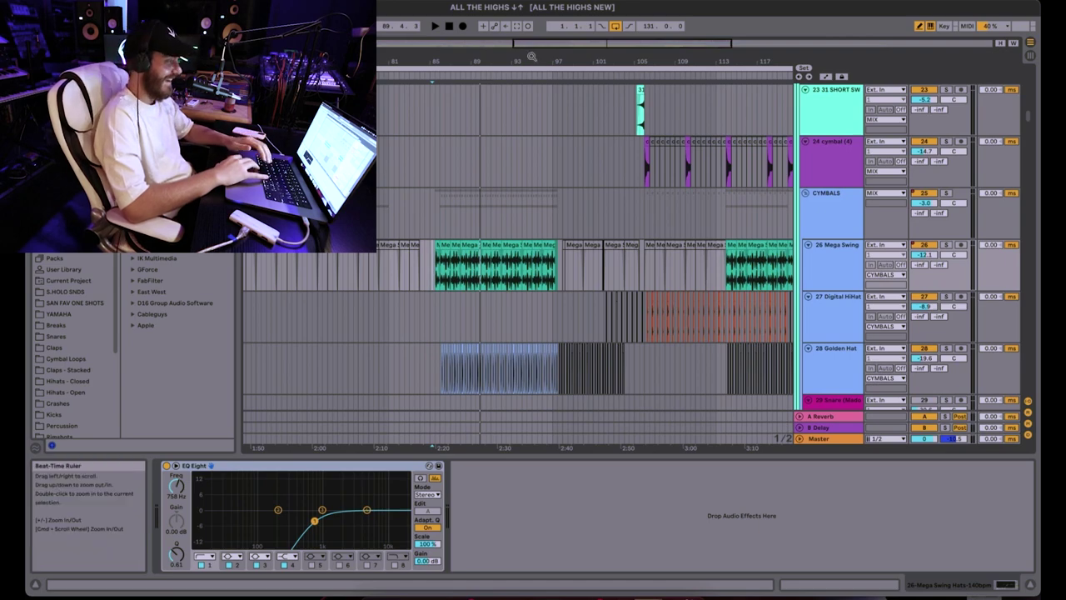
pyautogui.press('+')
pyautogui.press('+')
pyautogui.press('+')
pyautogui.scroll(-1, 465, 262)
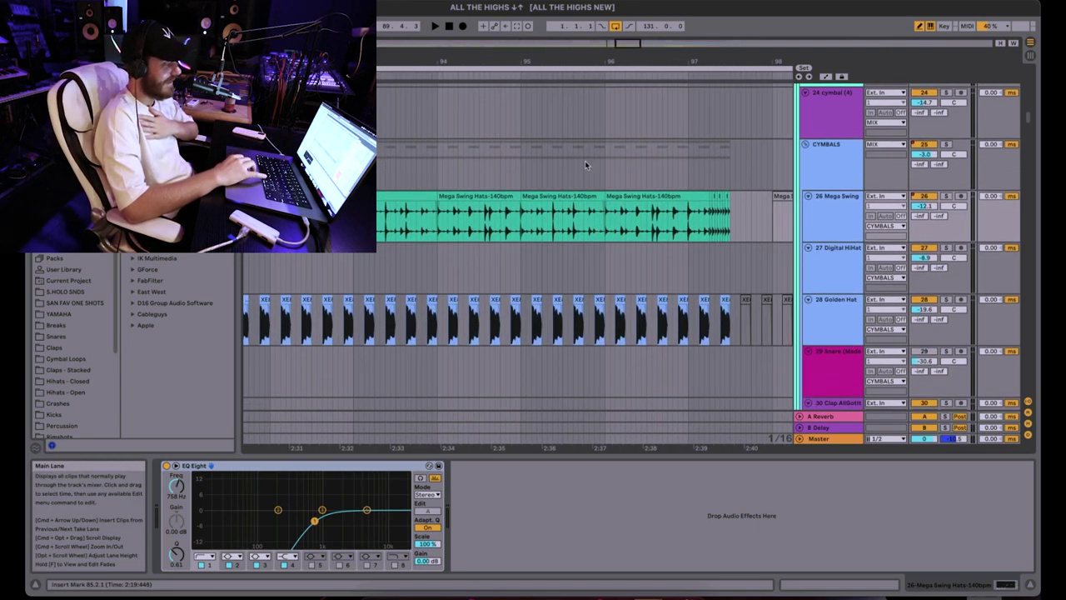
pyautogui.press('-')
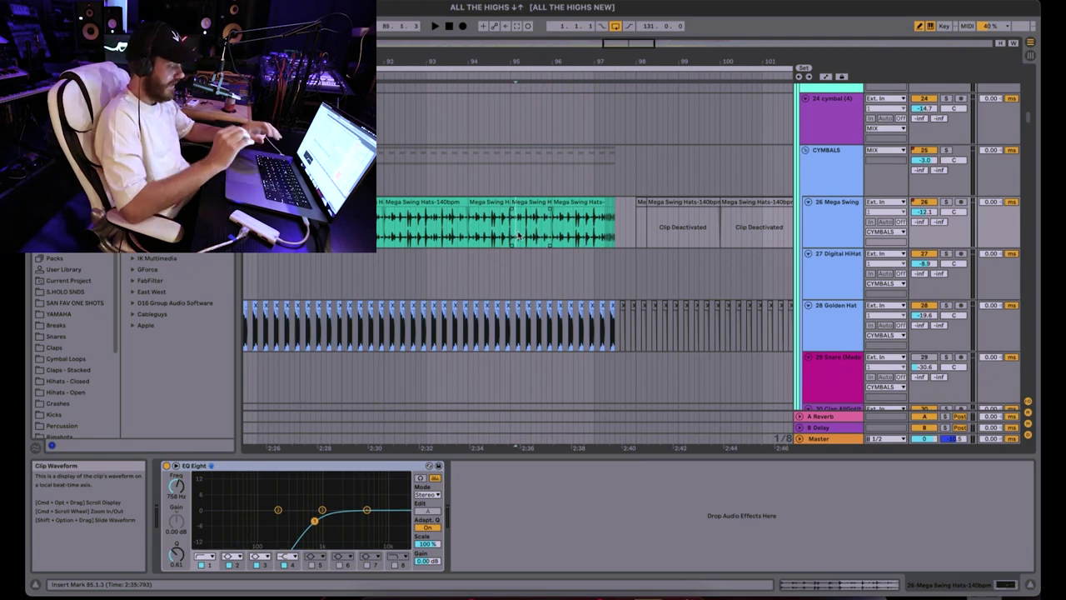
# - Play the full mix from bar 96.4.3 while looking over the cymbal, kick and synth tracks
pyautogui.scroll(-6, 517, 236)
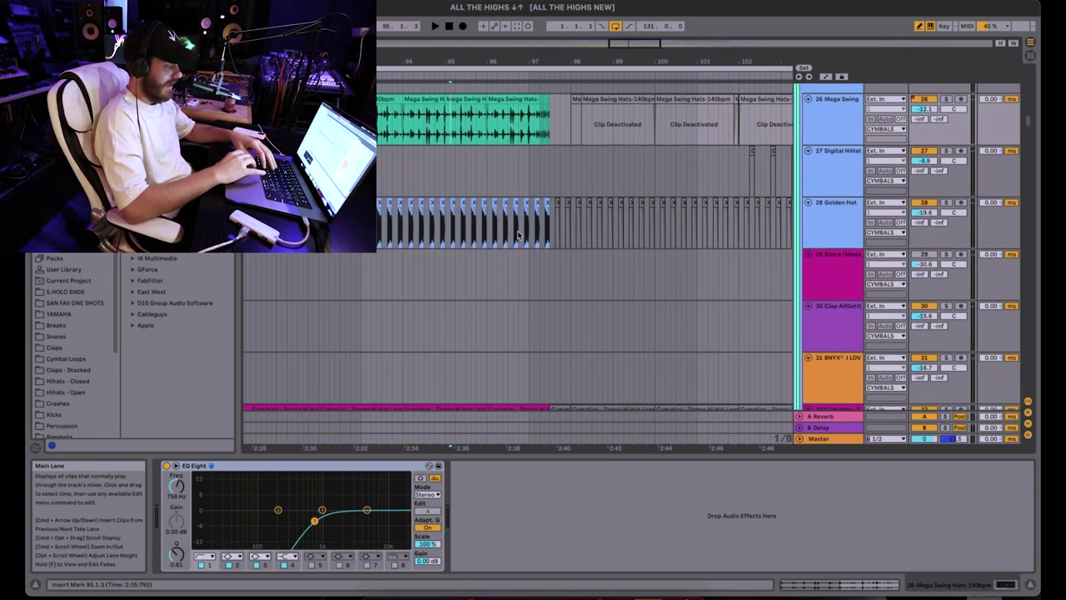
pyautogui.scroll(-8, 517, 236)
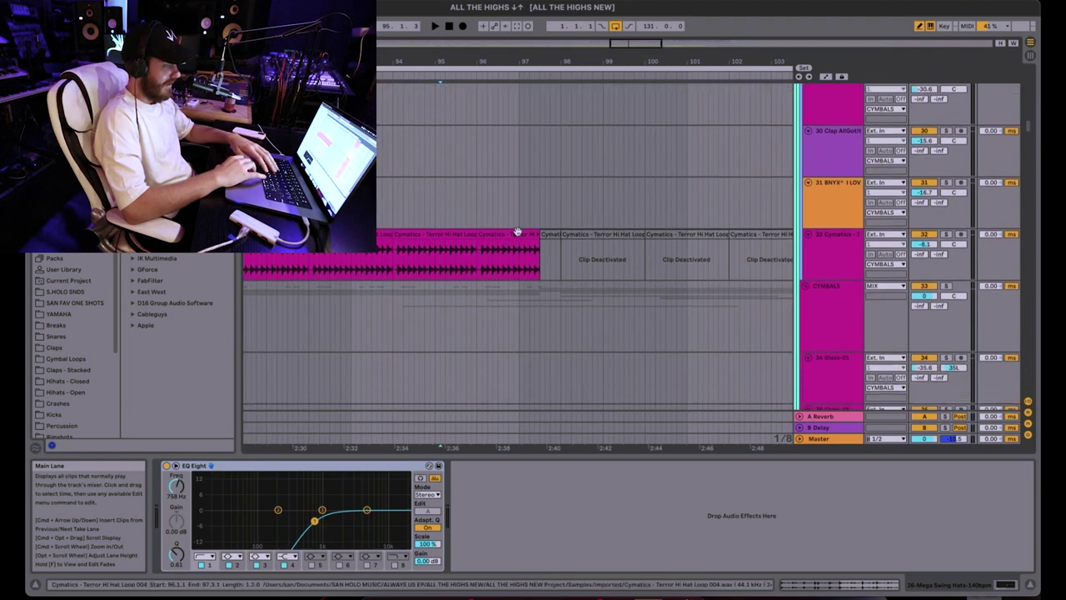
pyautogui.click(514, 234)
pyautogui.press('space')
pyautogui.scroll(-3, 514, 234)
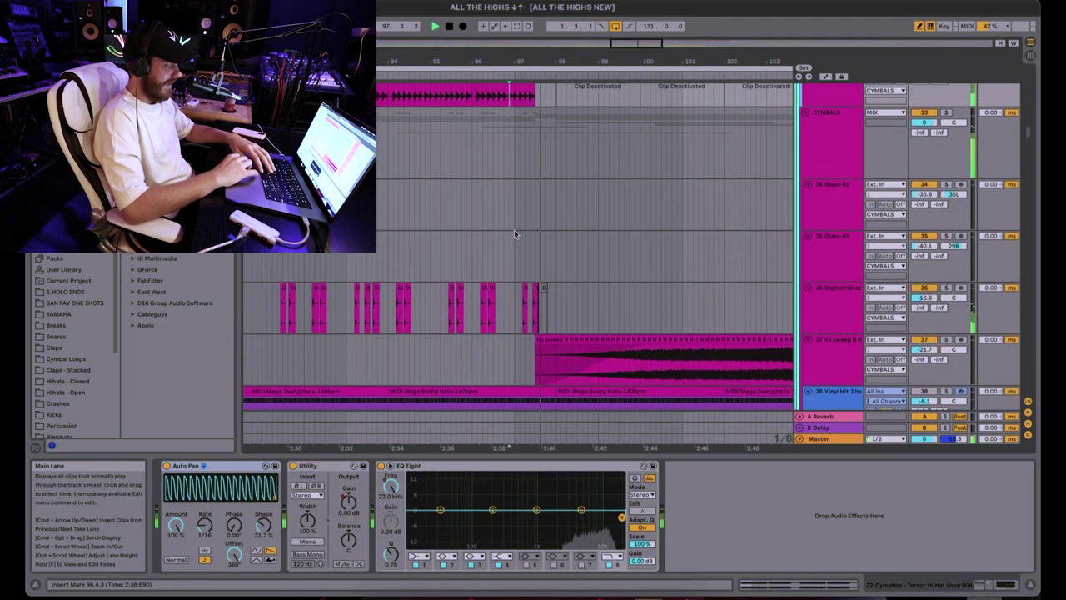
pyautogui.scroll(5, 514, 234)
pyautogui.scroll(1, 514, 229)
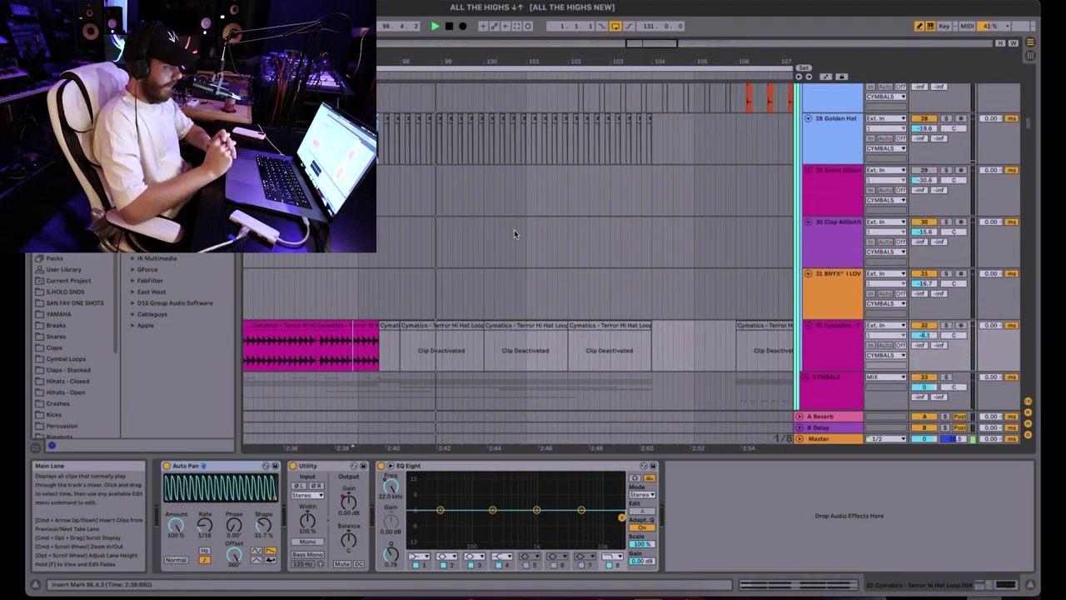
pyautogui.scroll(10, 514, 229)
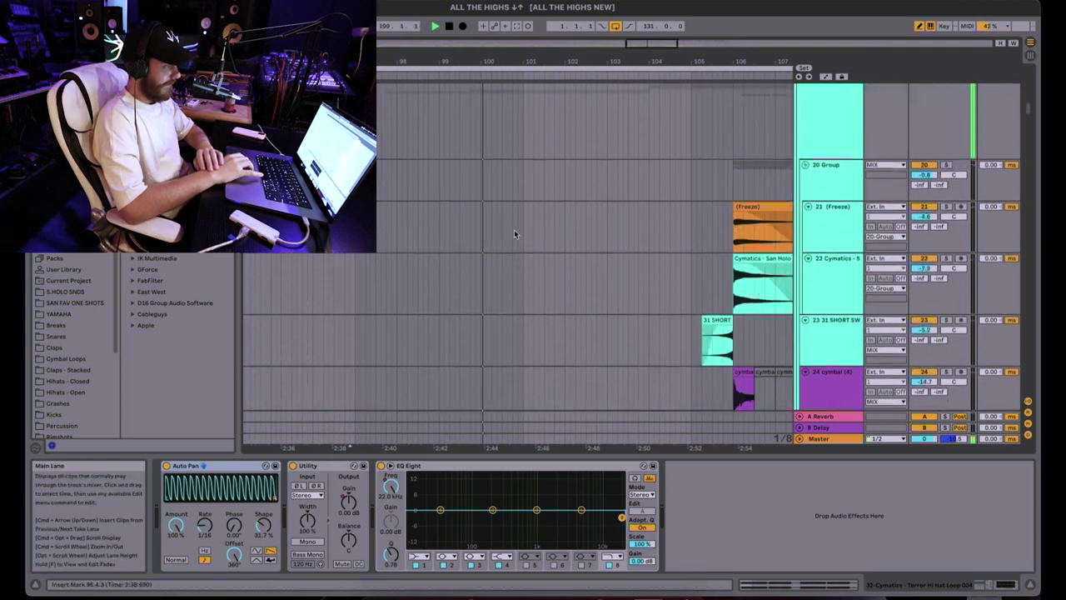
pyautogui.scroll(-8, 515, 229)
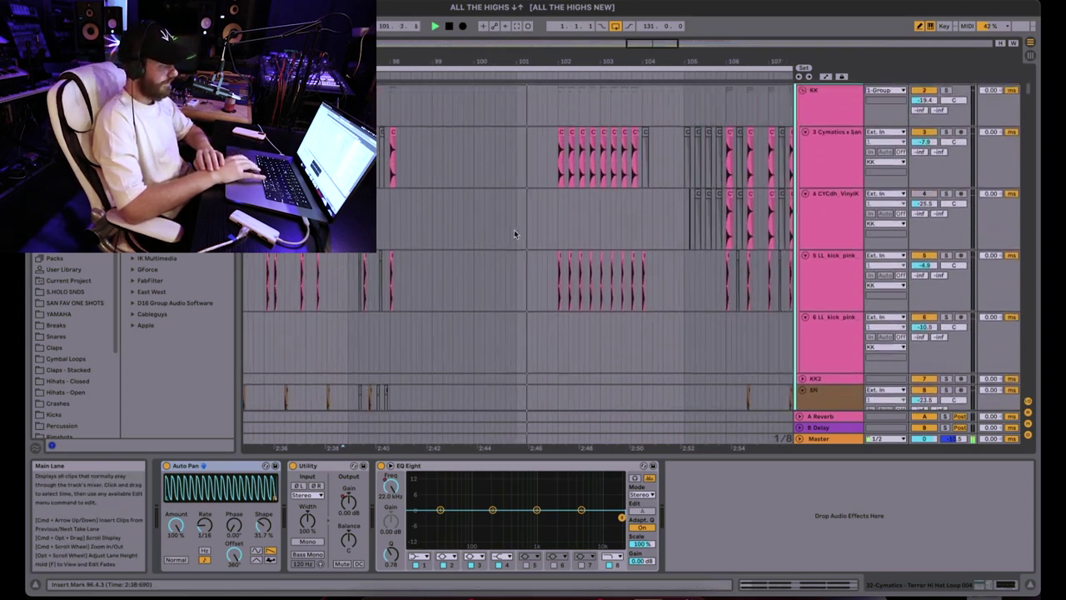
pyautogui.scroll(-15, 514, 229)
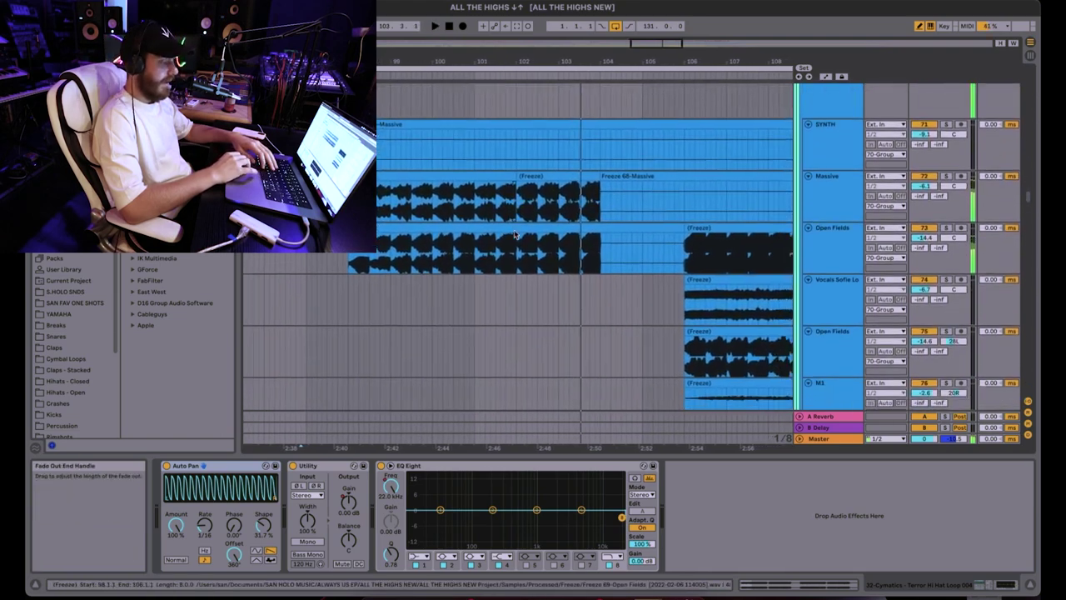
# - Solo 141 Group and play its 91-Audio 2 vocal clips from bar 94.2.3
pyautogui.scroll(-3, 514, 230)
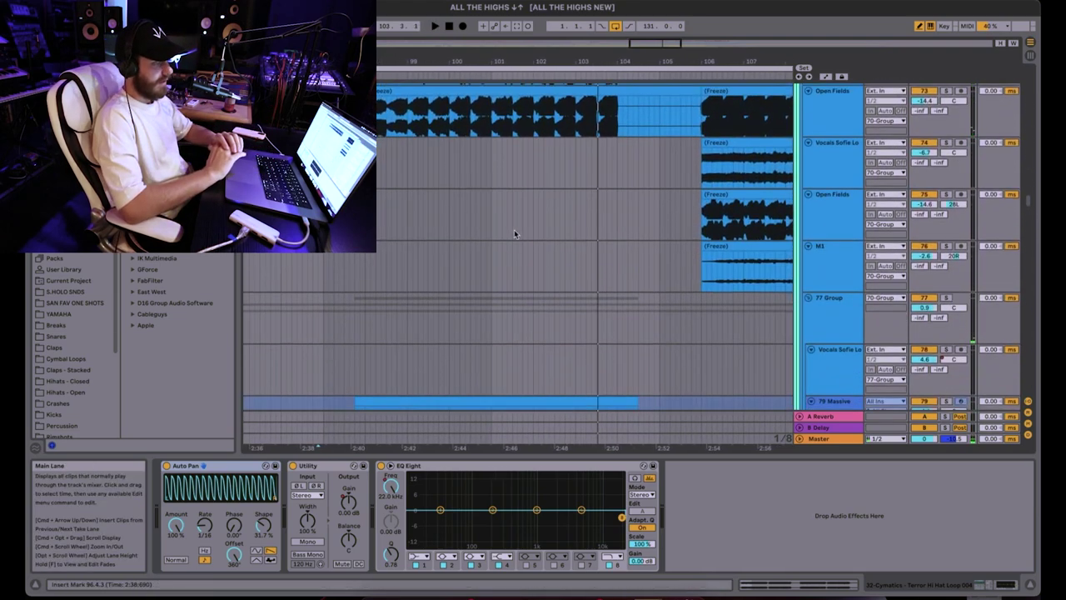
pyautogui.scroll(-8, 514, 230)
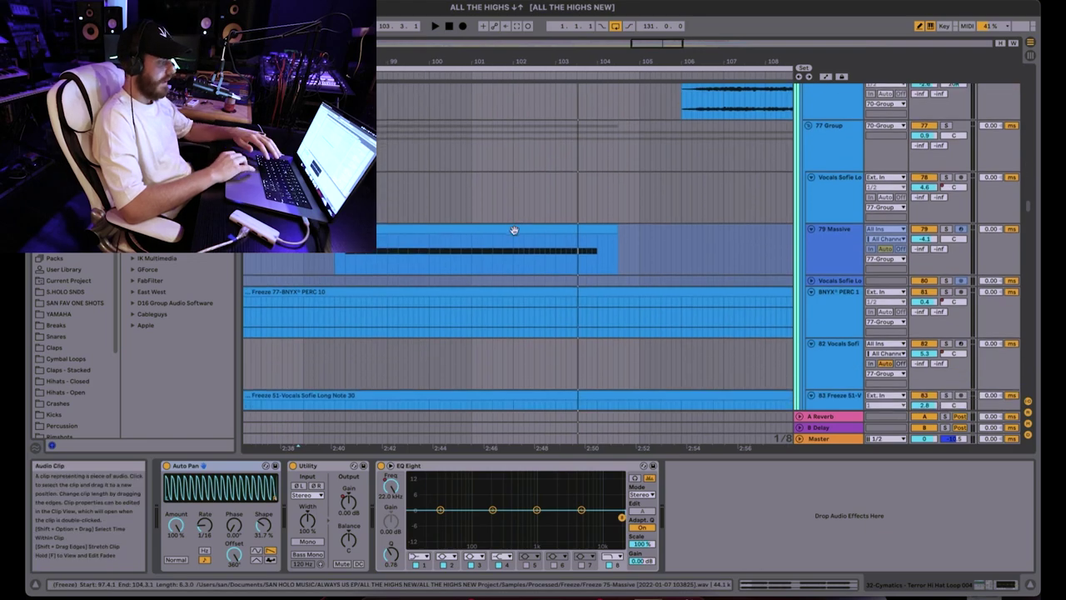
pyautogui.scroll(-20, 514, 233)
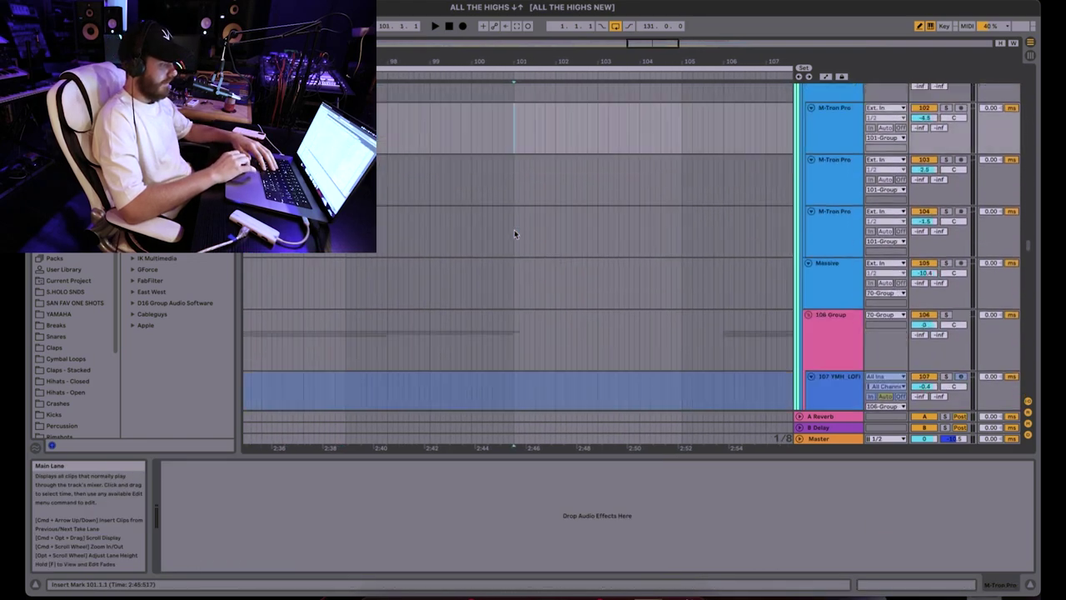
pyautogui.scroll(-20, 514, 233)
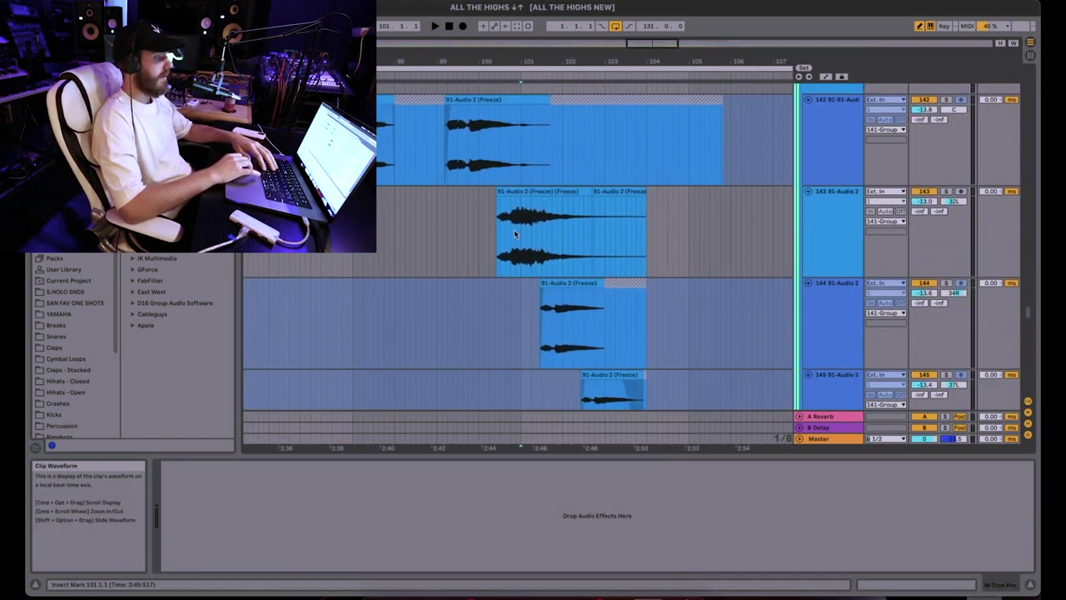
pyautogui.hscroll(-5, 514, 234)
pyautogui.click(546, 149)
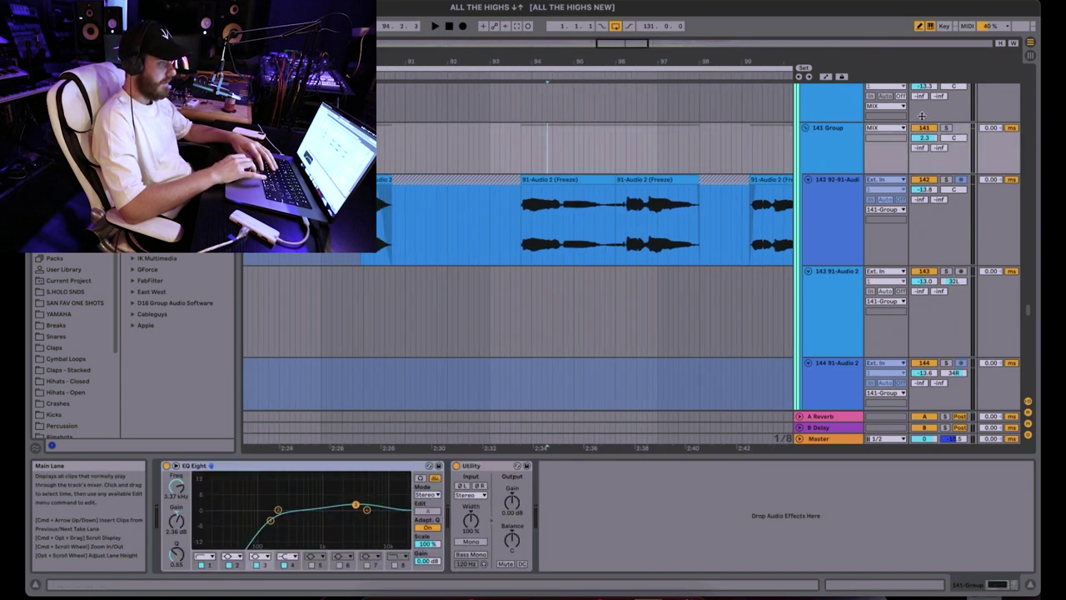
pyautogui.press('space')
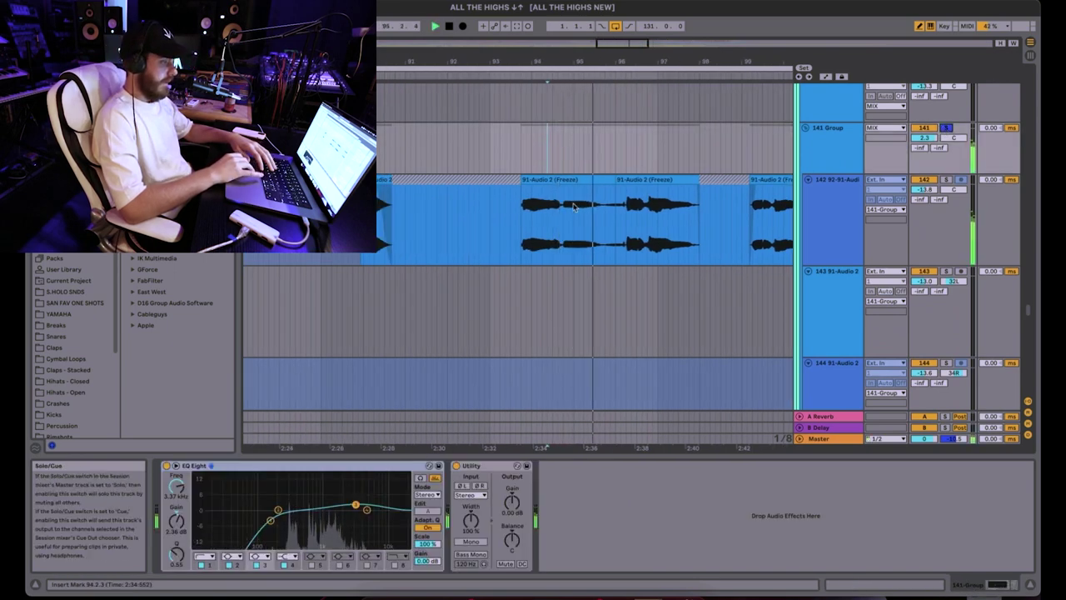
pyautogui.hscroll(3, 573, 206)
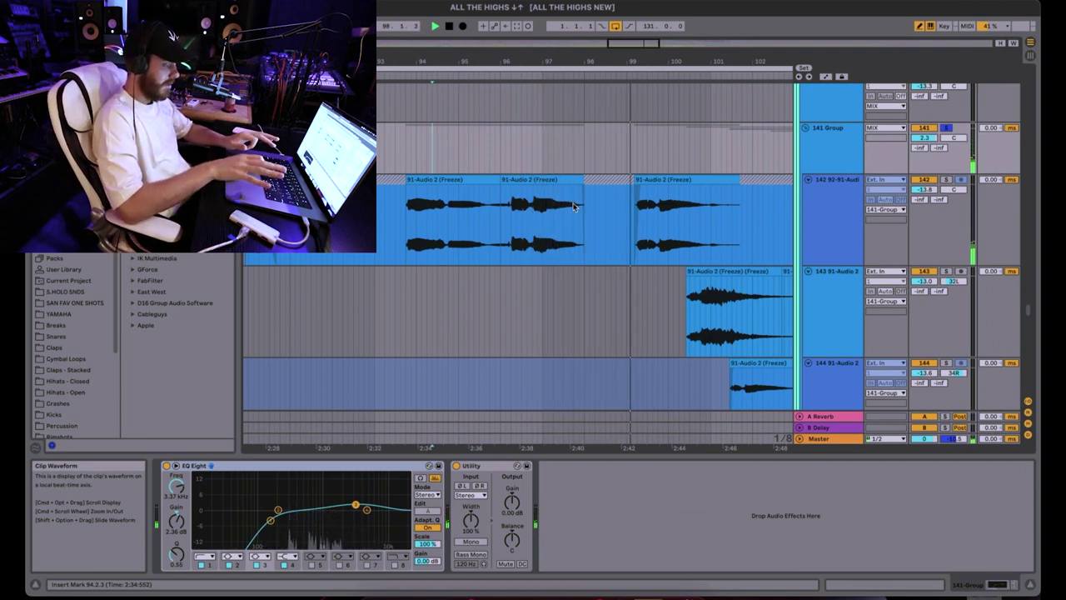
pyautogui.hscroll(3, 573, 206)
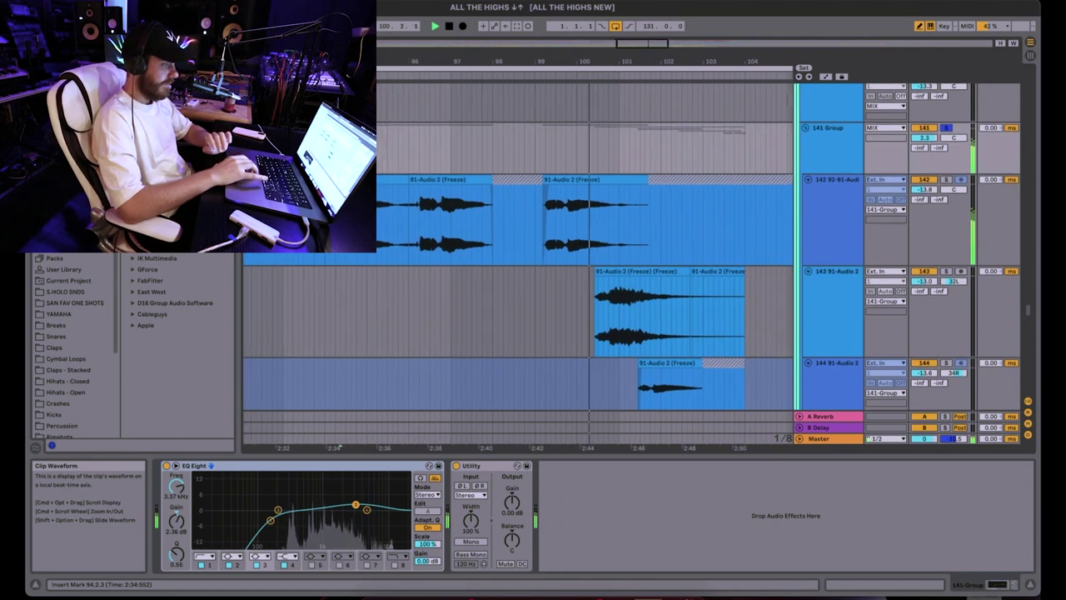
# - Examine the devices on tracks 142 to 146 inside 141 Group while its vocal layers play
pyautogui.click(850, 204)
pyautogui.click(851, 287)
pyautogui.scroll(-3, 718, 285)
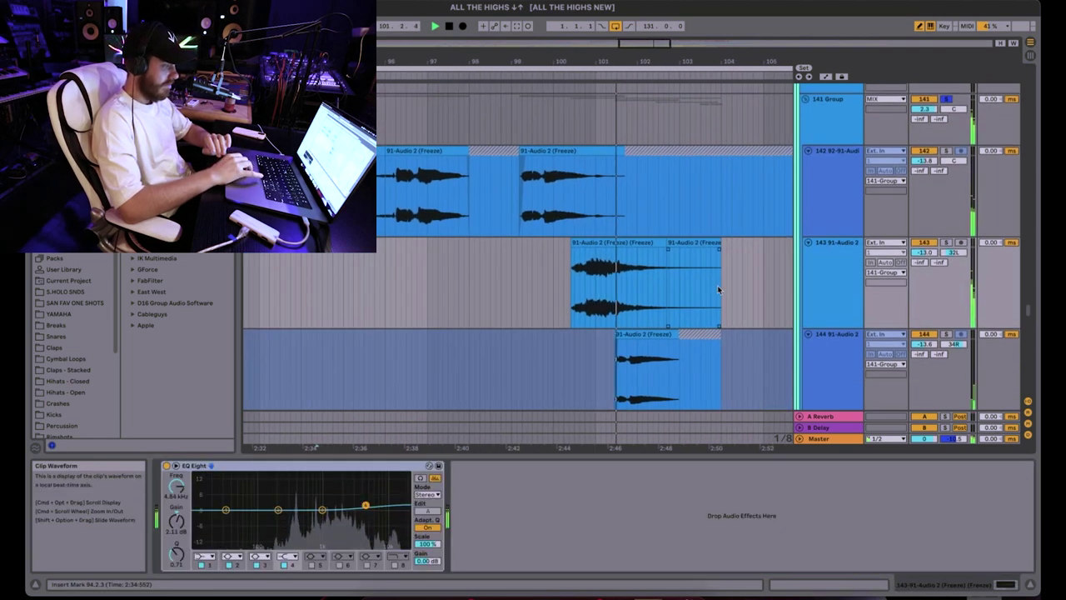
pyautogui.click(841, 326)
pyautogui.scroll(-2, 841, 326)
pyautogui.click(838, 333)
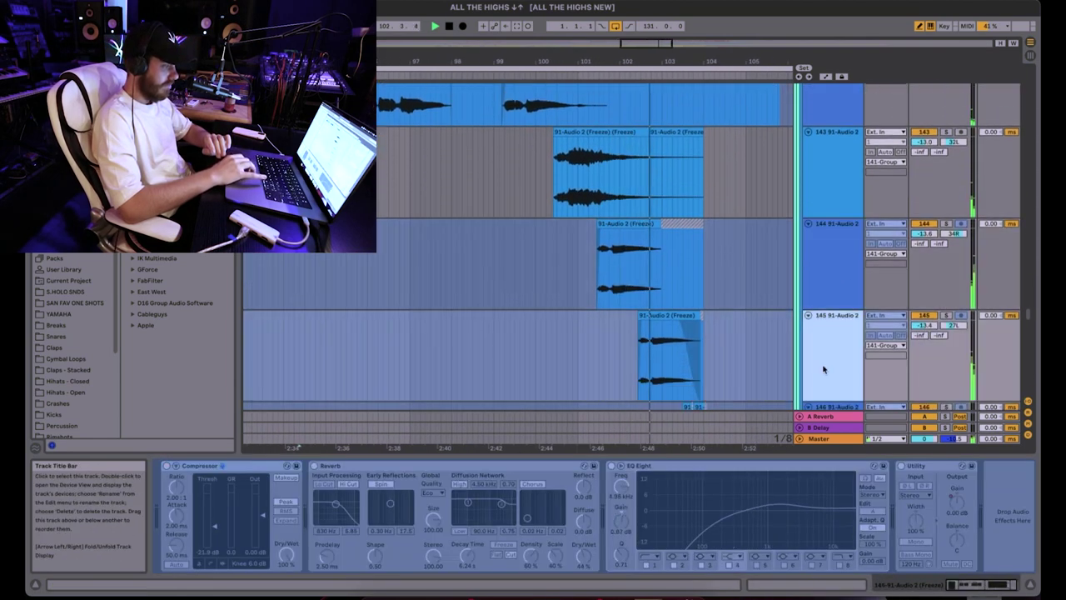
pyautogui.scroll(-2, 771, 353)
pyautogui.hscroll(3, 771, 353)
pyautogui.click(838, 325)
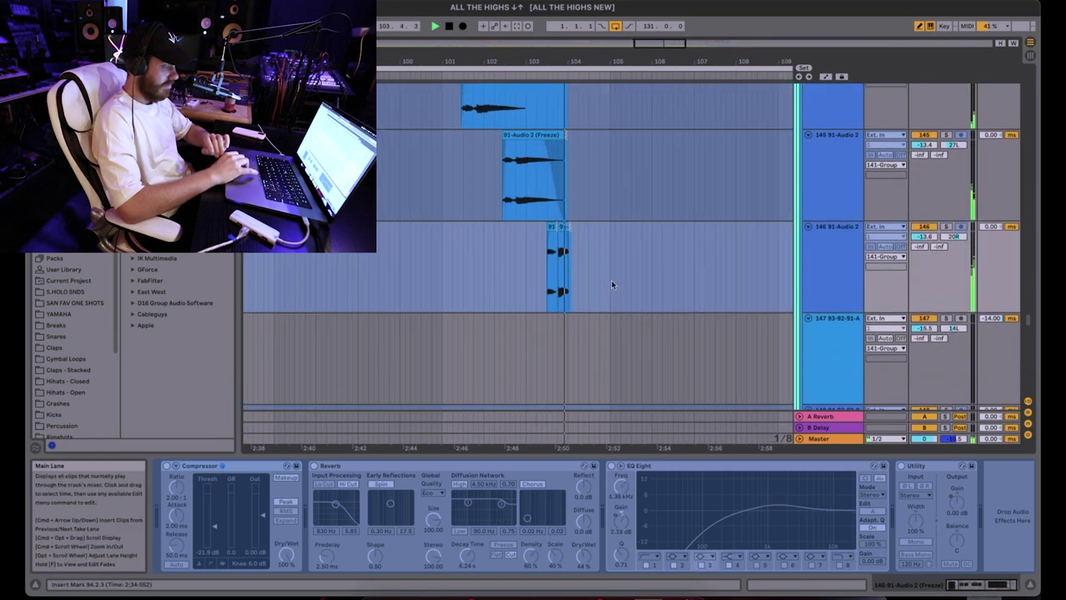
pyautogui.scroll(-2, 611, 280)
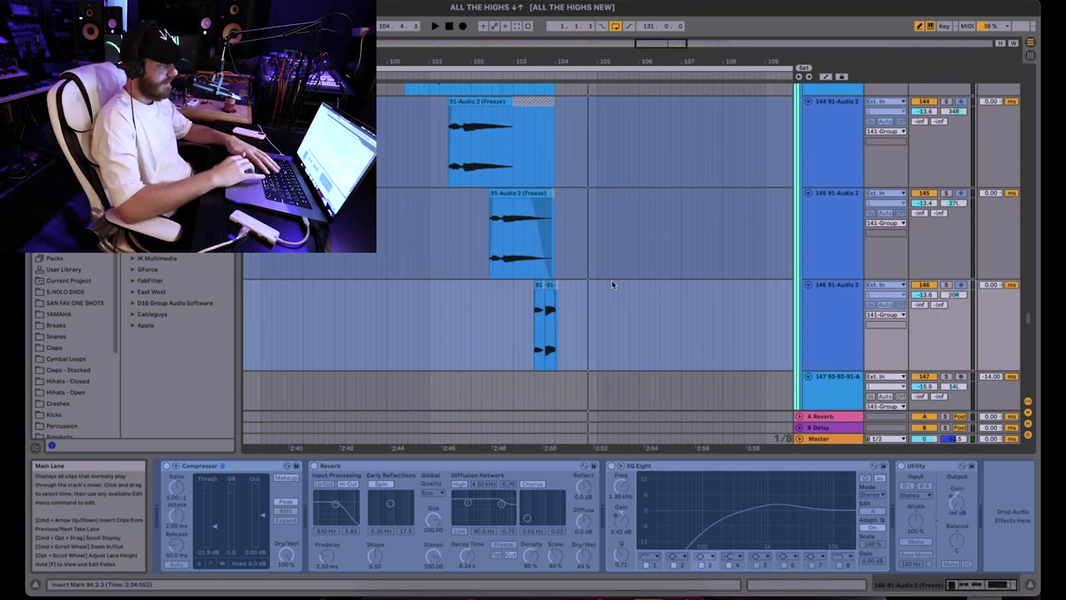
# - Unsolo 141 Group and play the full mix from bar 103.1.1
pyautogui.click(414, 167)
pyautogui.scroll(5, 414, 171)
pyautogui.scroll(3, 413, 170)
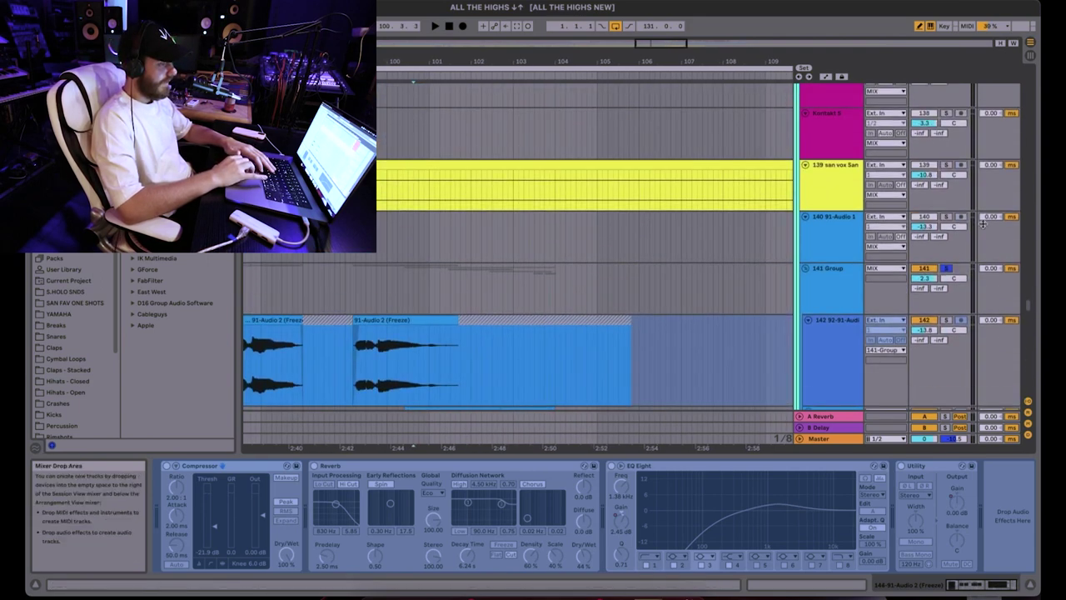
pyautogui.click(552, 255)
pyautogui.click(511, 254)
pyautogui.scroll(5, 511, 254)
pyautogui.press('space')
pyautogui.scroll(10, 511, 254)
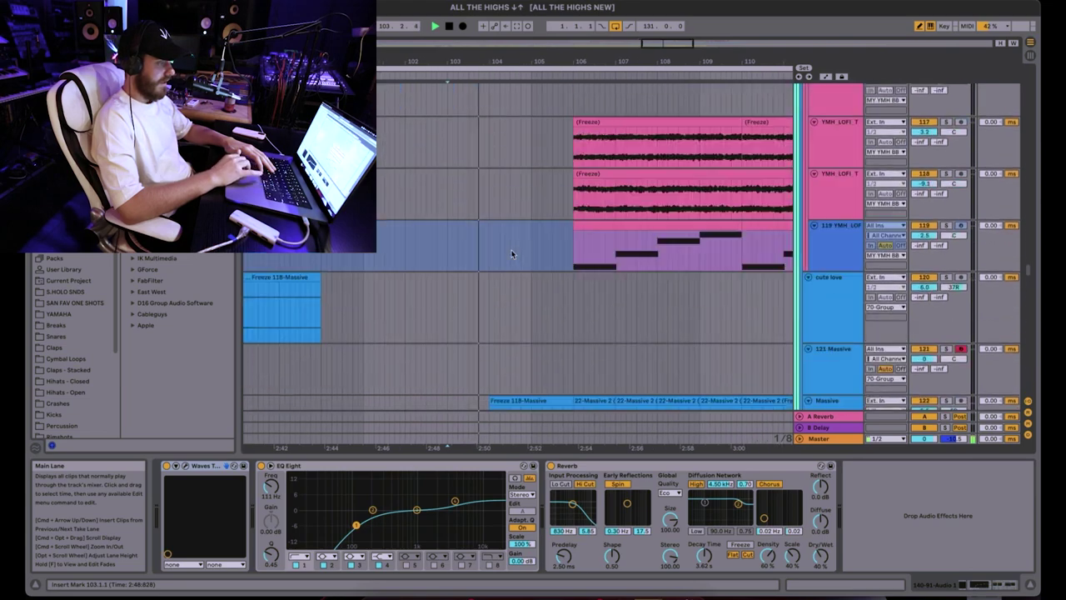
# - Examine the YMH_LOFI and Massive tracks around bar 106 while the full mix plays
pyautogui.scroll(5, 511, 254)
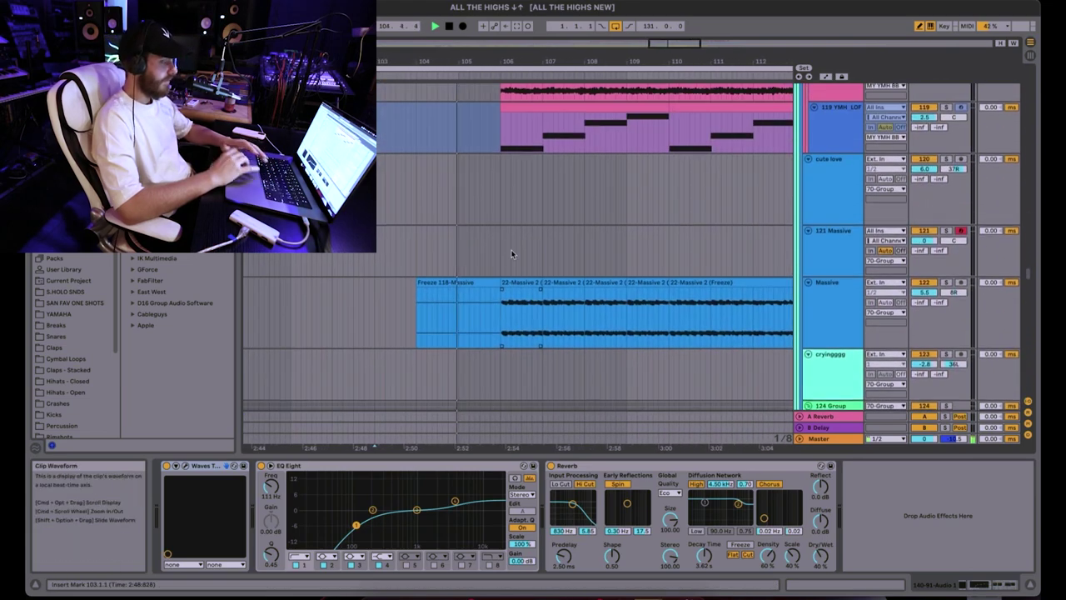
pyautogui.scroll(2, 512, 254)
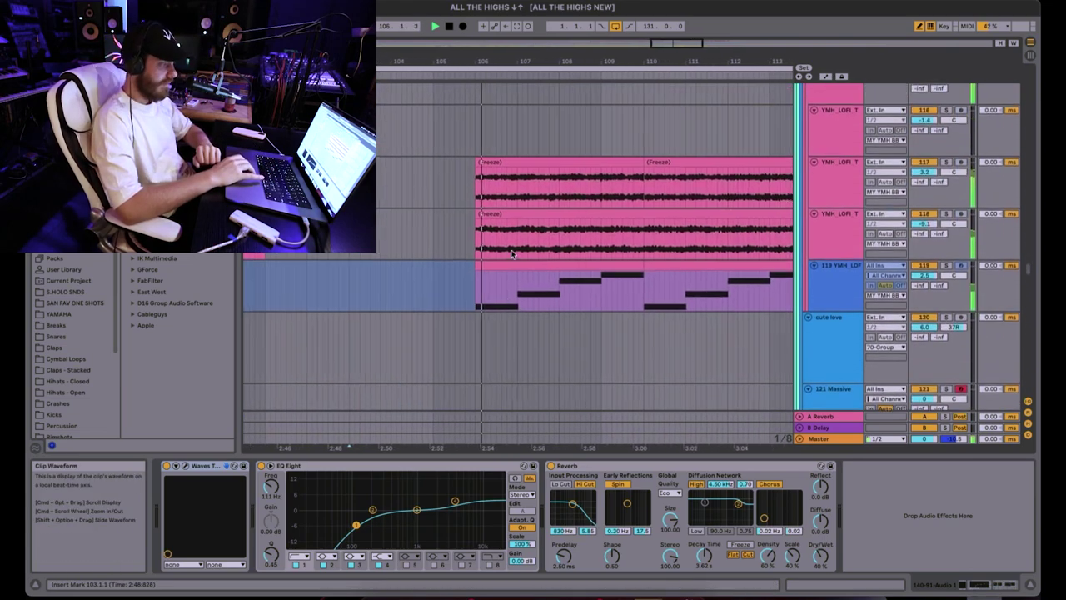
pyautogui.scroll(-4, 512, 254)
pyautogui.scroll(3, 511, 254)
pyautogui.scroll(-3, 512, 254)
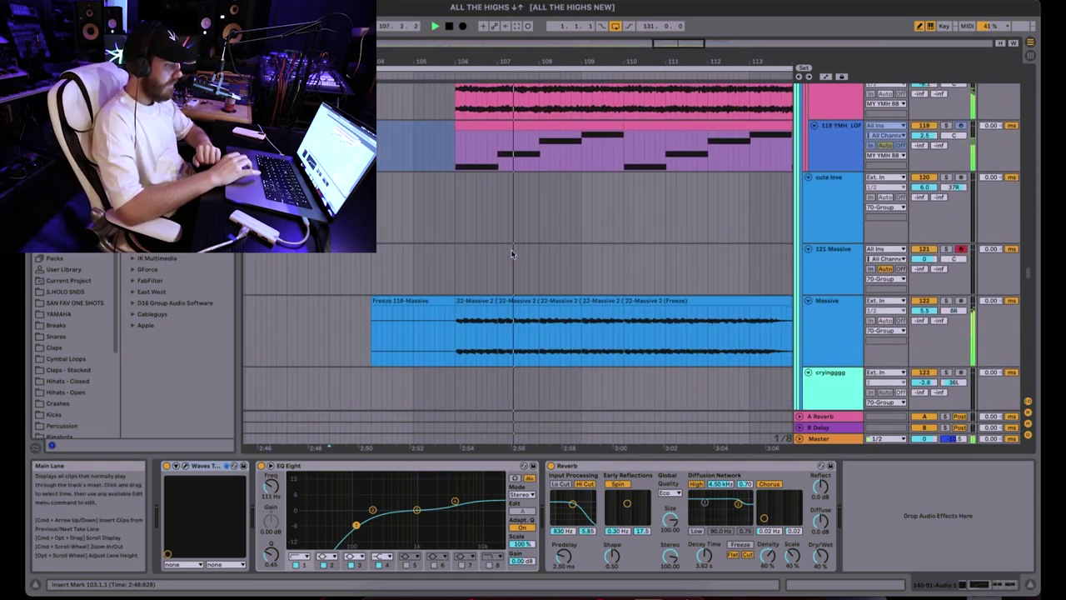
pyautogui.scroll(-5, 512, 254)
pyautogui.scroll(4, 511, 253)
pyautogui.scroll(6, 512, 253)
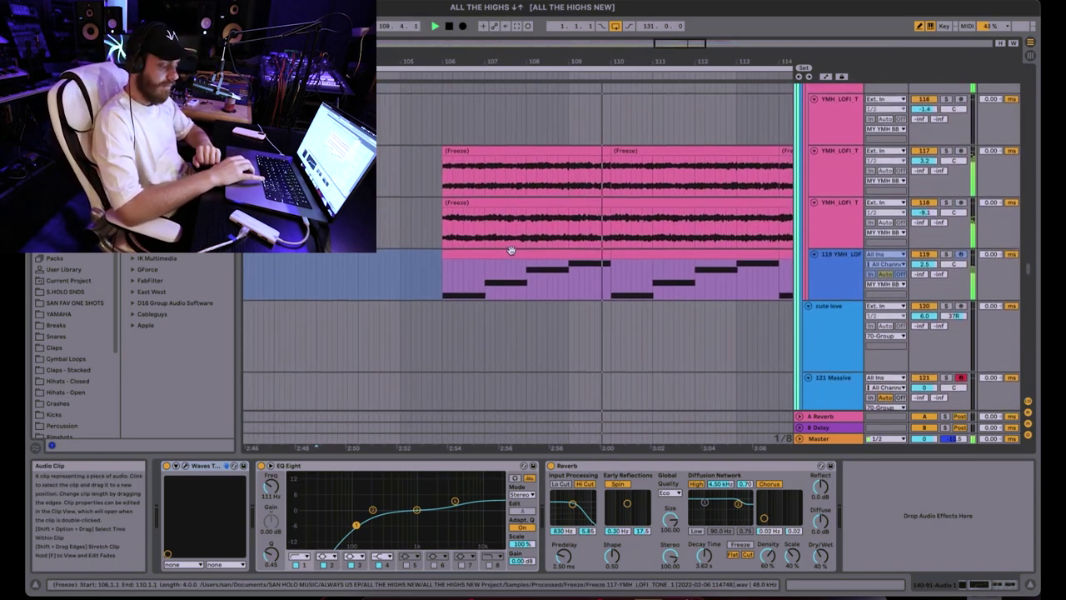
# - Examine the tracks above and below the YMH_LOFI layers around bar 106 in the full mix, and stop playback
pyautogui.scroll(3, 512, 255)
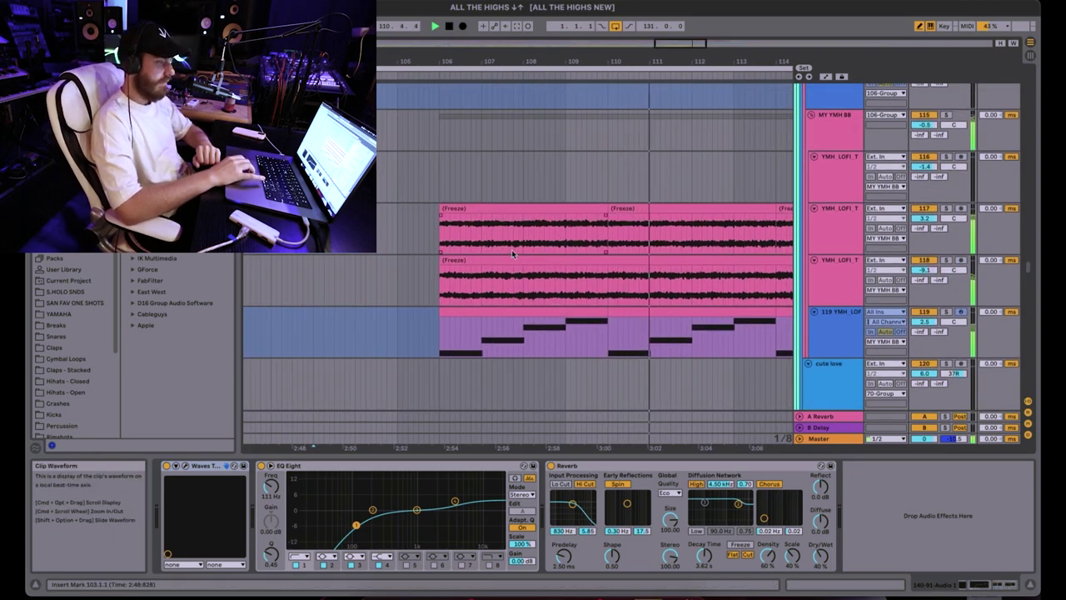
pyautogui.click(960, 260)
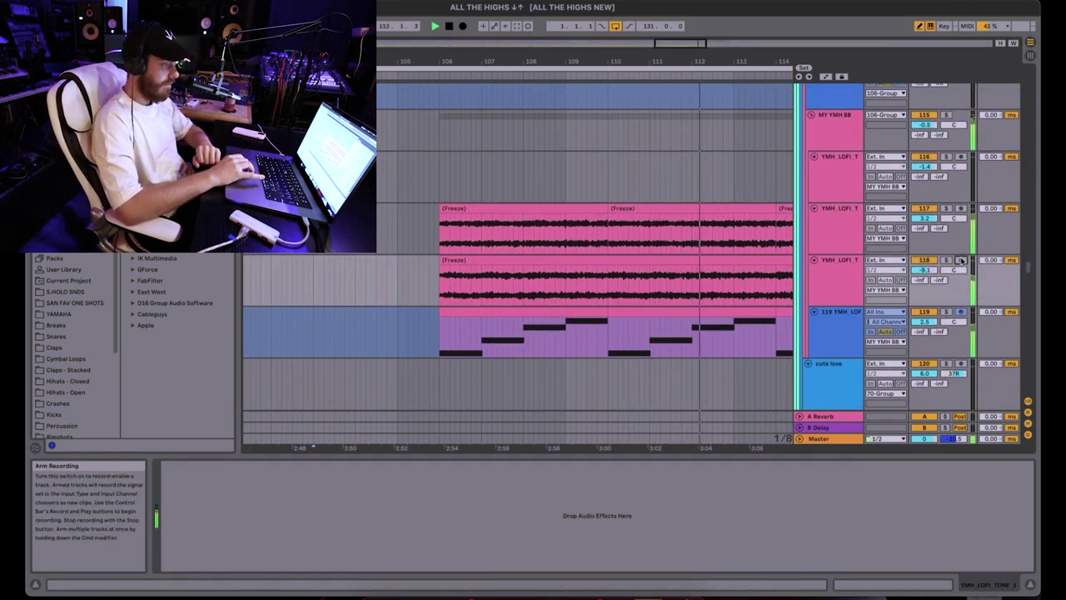
pyautogui.scroll(-4, 600, 234)
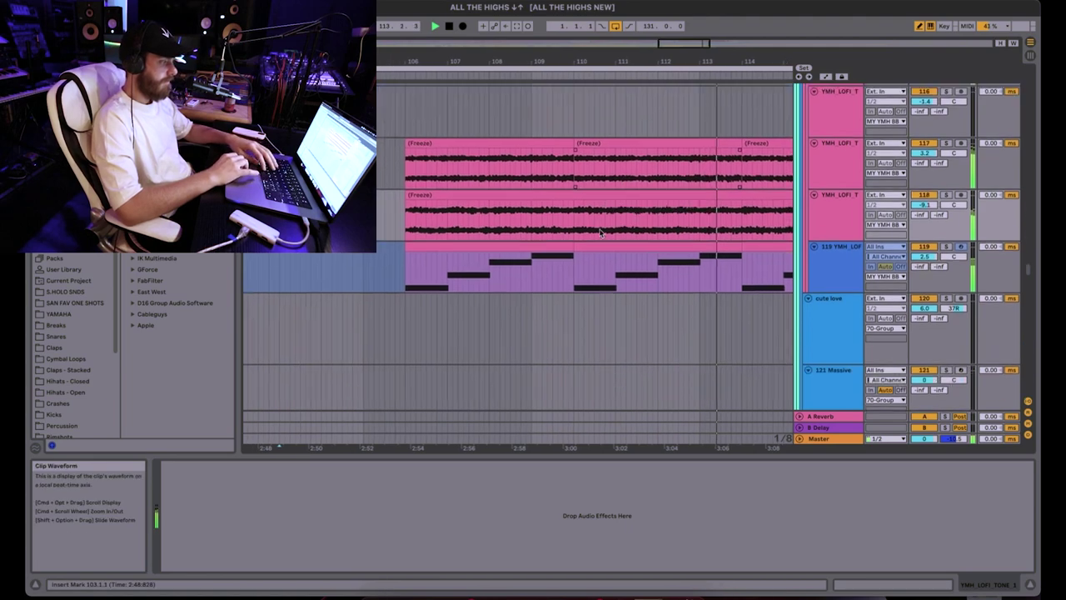
pyautogui.scroll(-15, 600, 233)
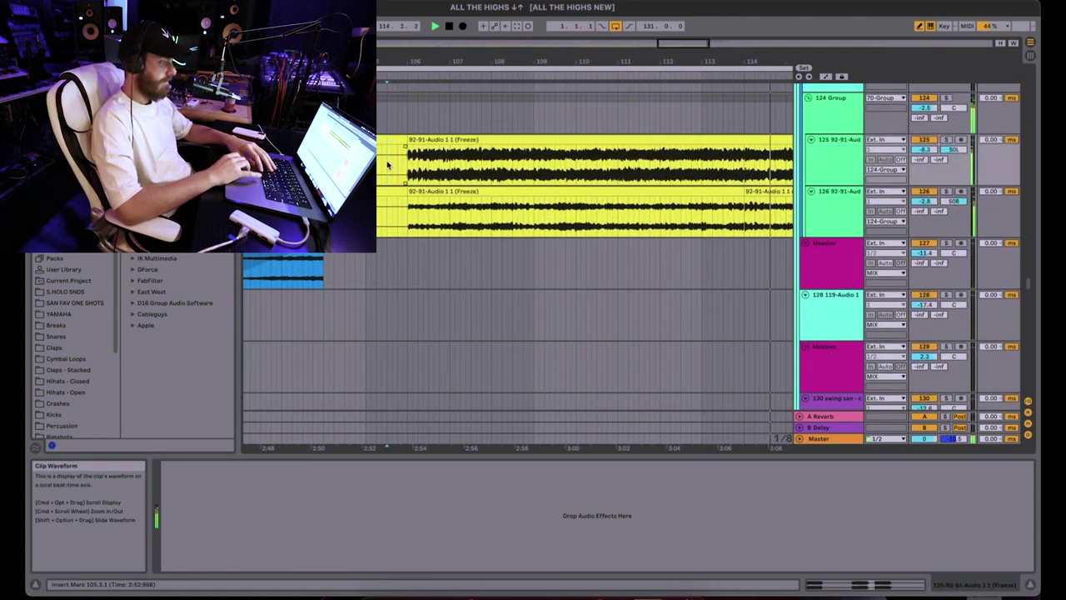
pyautogui.scroll(20, 387, 165)
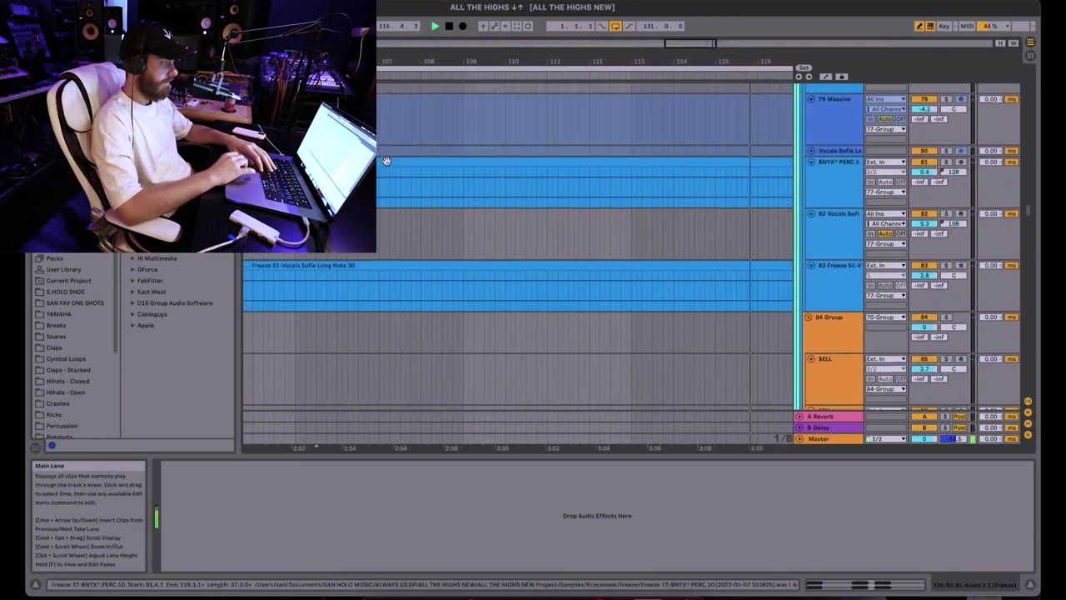
pyautogui.scroll(-20, 386, 160)
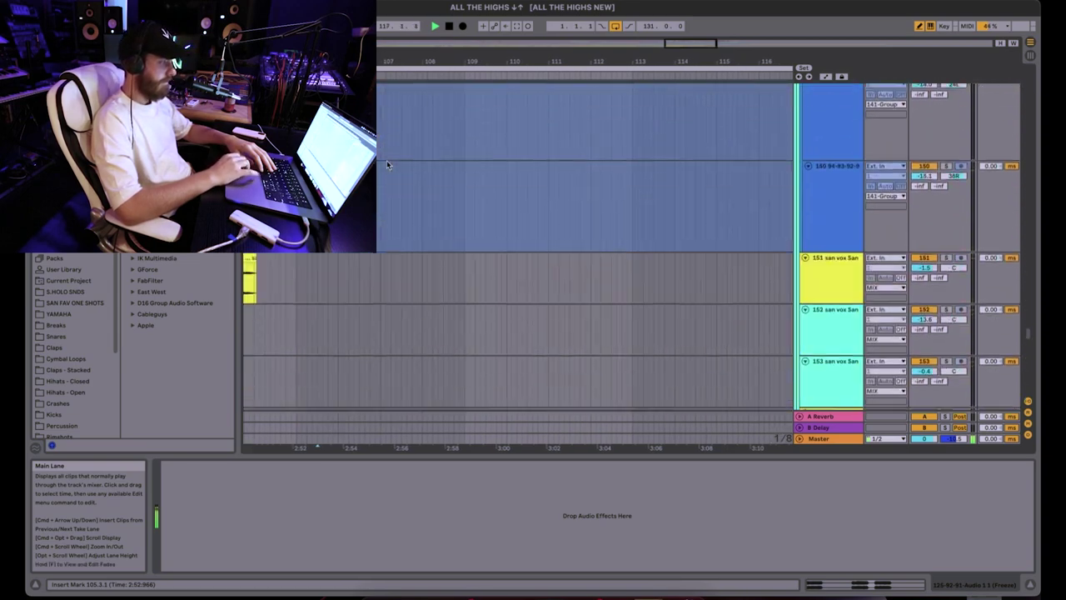
pyautogui.scroll(15, 387, 160)
pyautogui.scroll(-20, 386, 160)
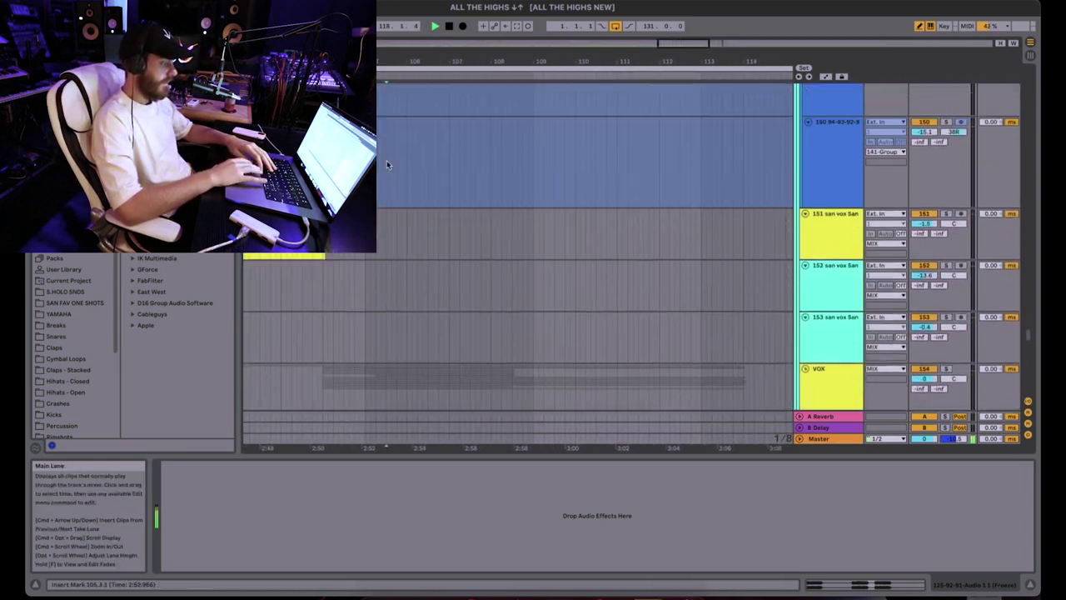
pyautogui.scroll(20, 386, 160)
pyautogui.press('space')
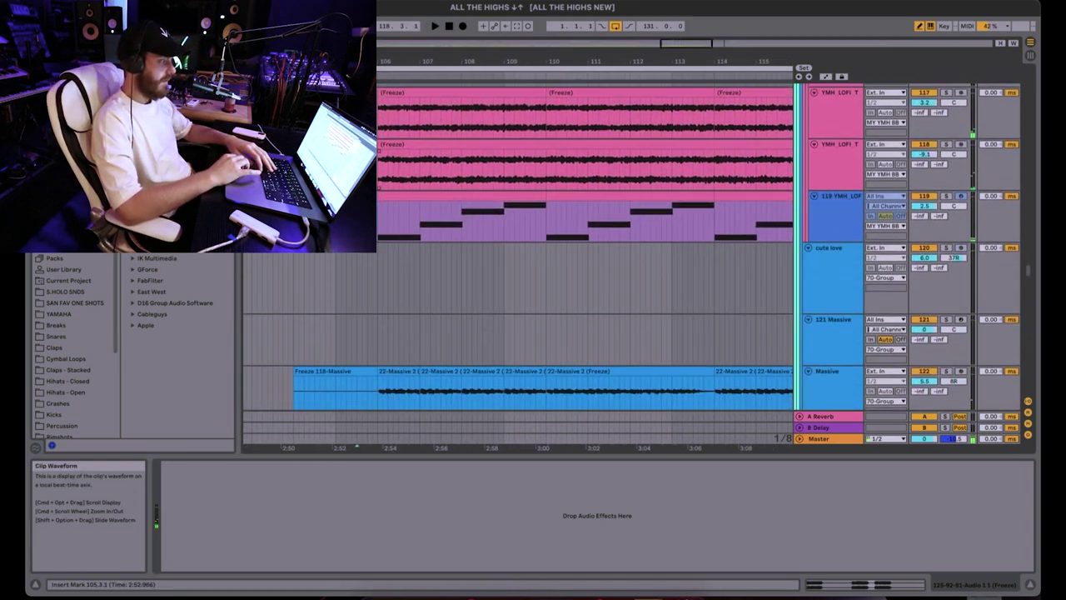
# - Solo the long-note vocal layer on track 74 and play it from bar 106.1.1
pyautogui.scroll(20, 387, 160)
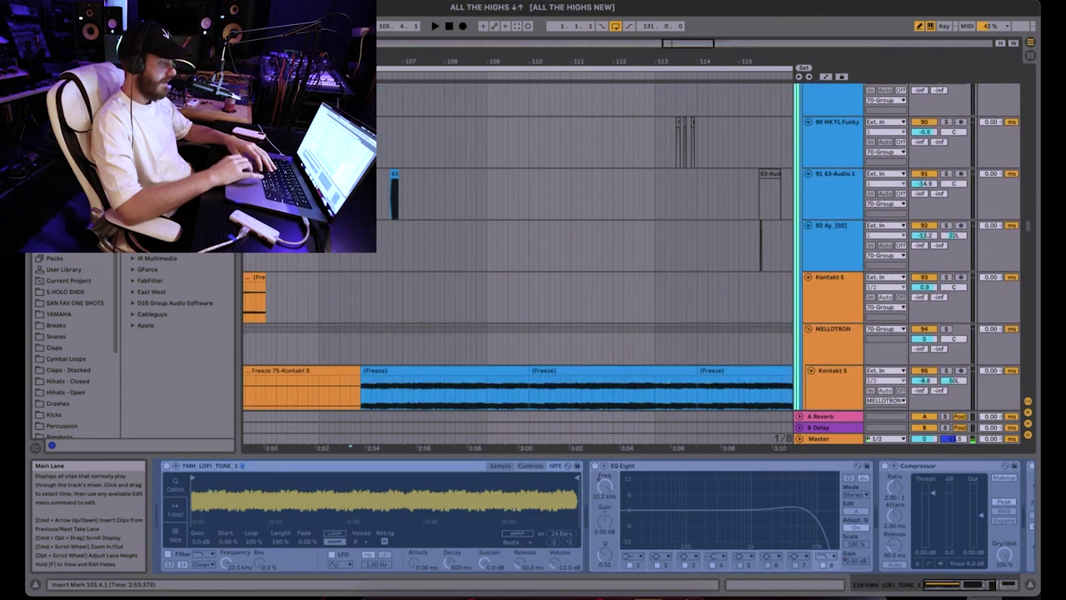
pyautogui.scroll(15, 387, 160)
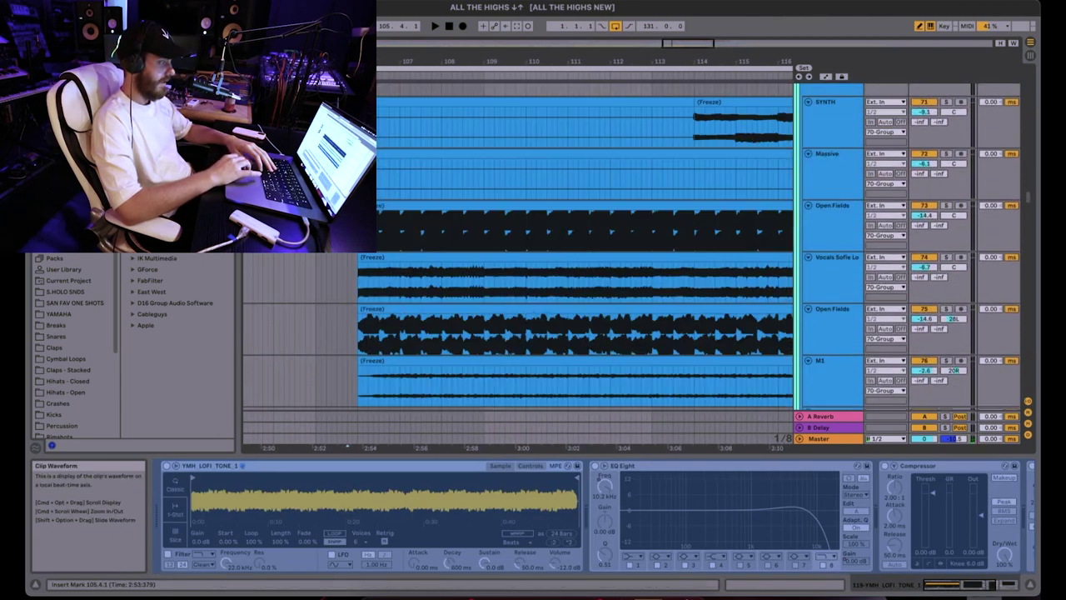
pyautogui.click(487, 226)
pyautogui.click(950, 205)
pyautogui.press('space')
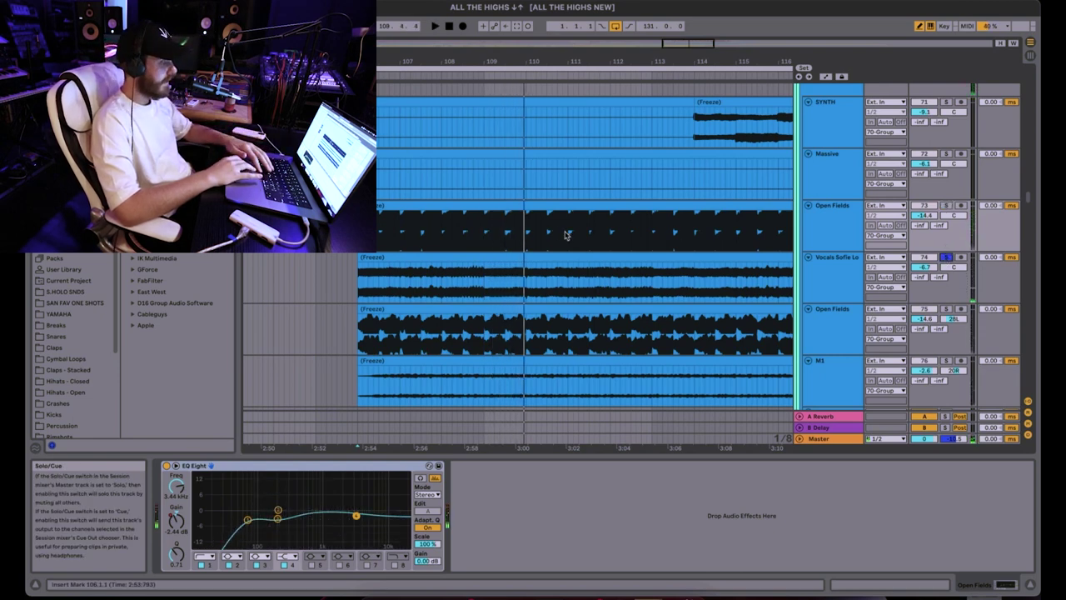
pyautogui.click(1001, 230)
pyautogui.press('space')
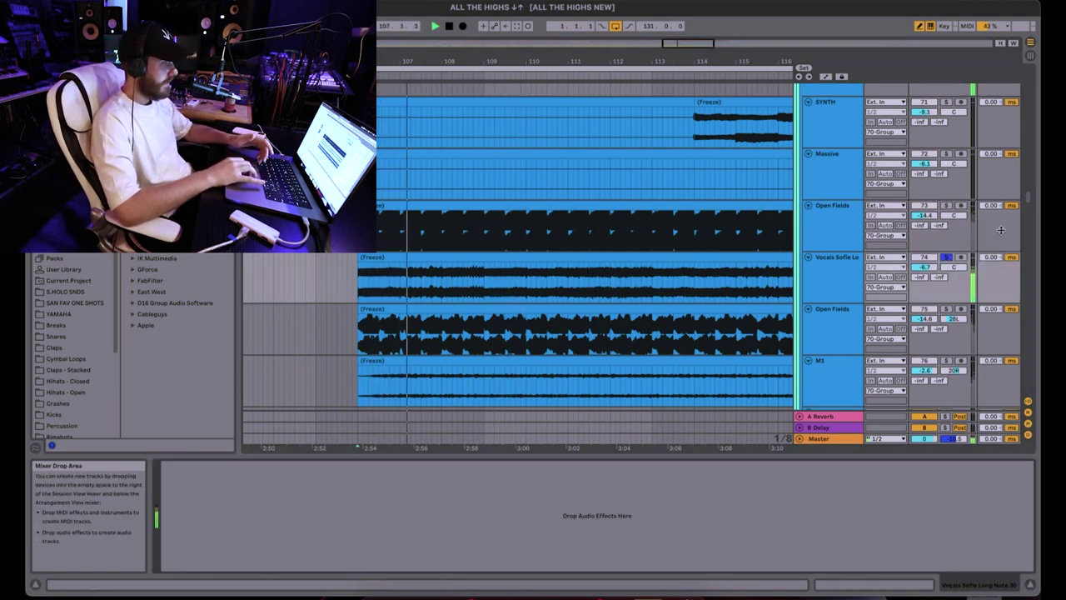
# - Add both Open Fields tracks, 73 and 75, and M1 track 76 to the soloed layers during playback
pyautogui.click(946, 205)
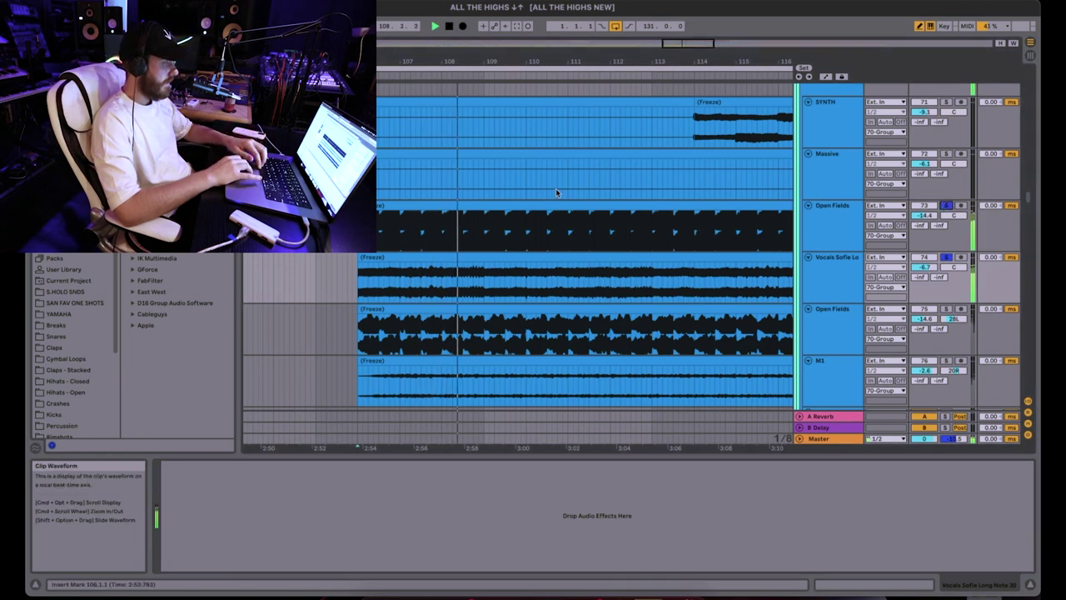
pyautogui.scroll(-2, 556, 189)
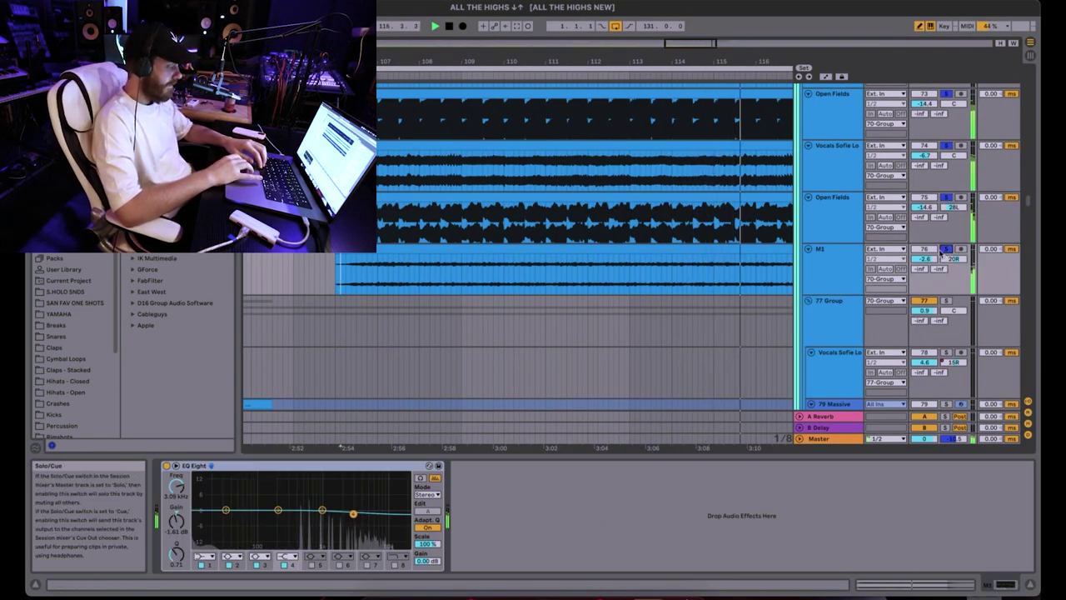
pyautogui.scroll(-2, 854, 255)
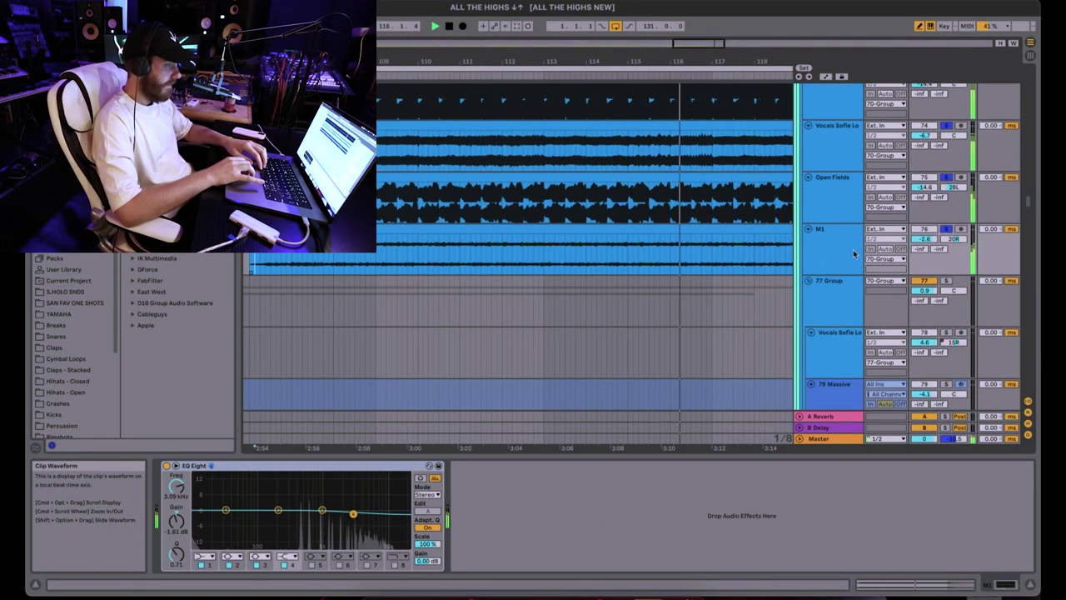
# - Isolate M1, re-solo the track 74 vocal layer and Open Fields track 75 with it, and restart playback
pyautogui.click(946, 229)
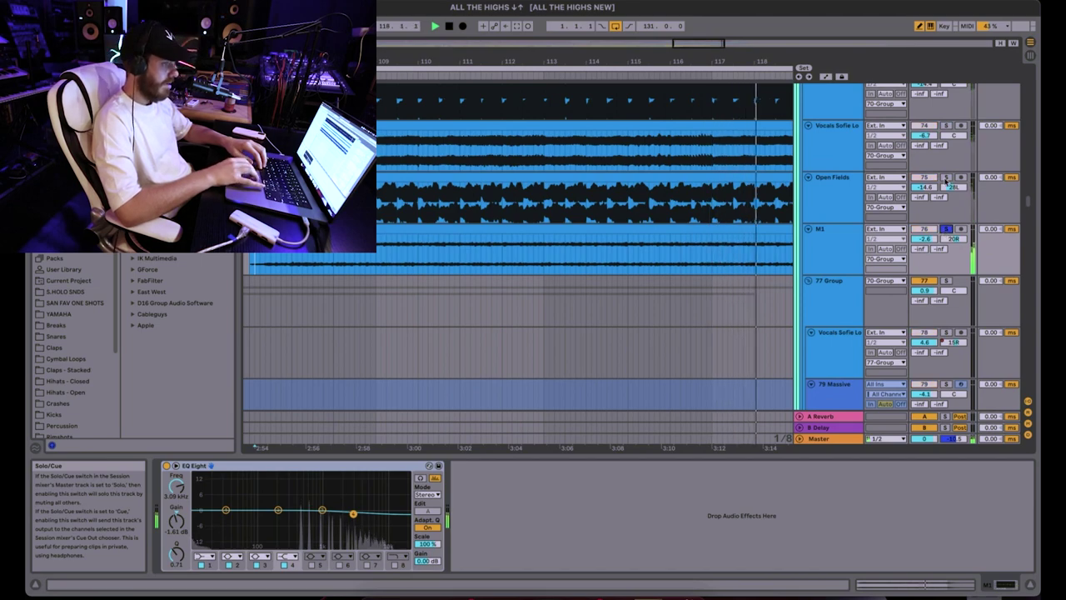
pyautogui.scroll(2, 947, 179)
pyautogui.press('space')
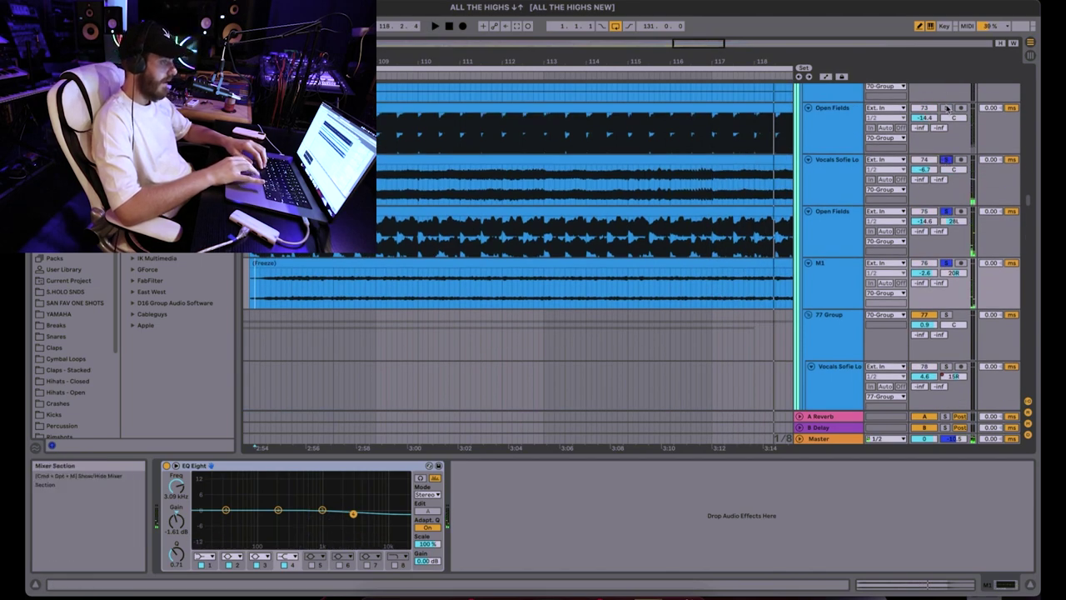
pyautogui.press('space')
# - Add the MELLOTRON group to the soloed layers while playback continues
pyautogui.scroll(-8, 583, 170)
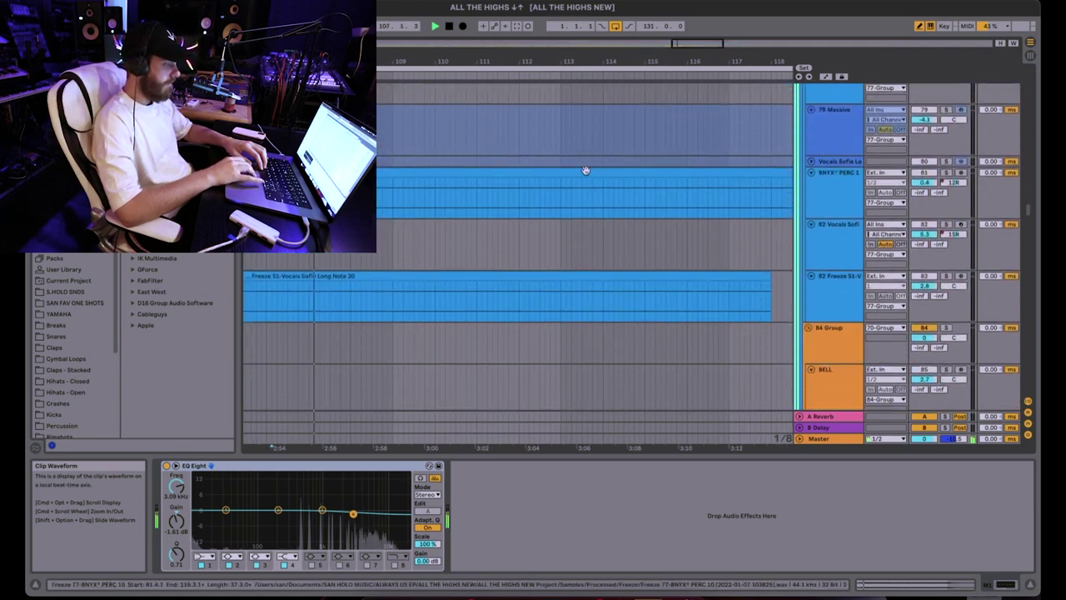
pyautogui.scroll(-15, 586, 171)
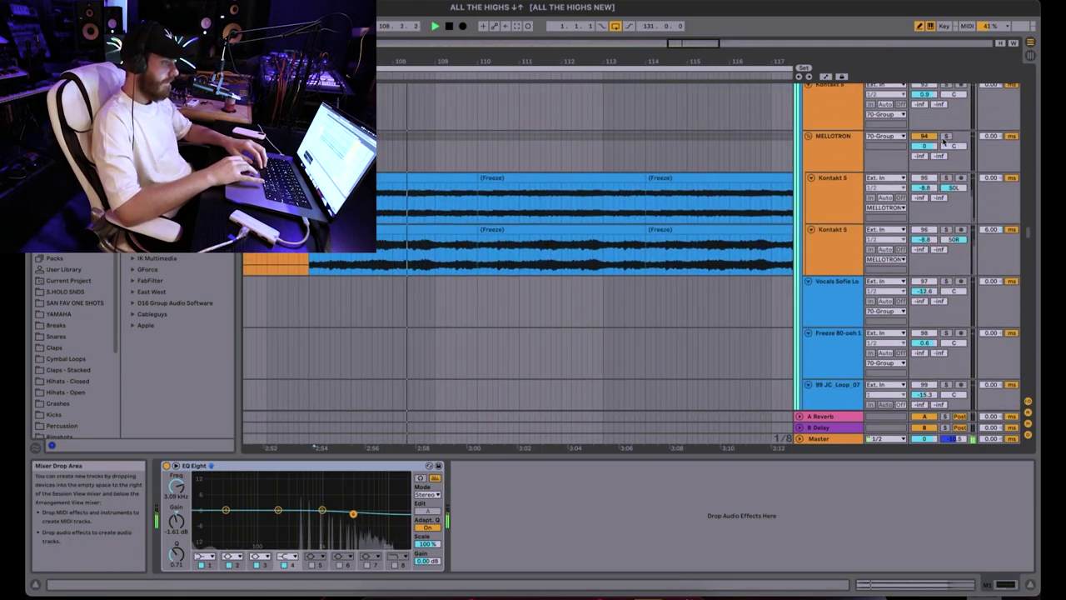
pyautogui.scroll(-4, 817, 251)
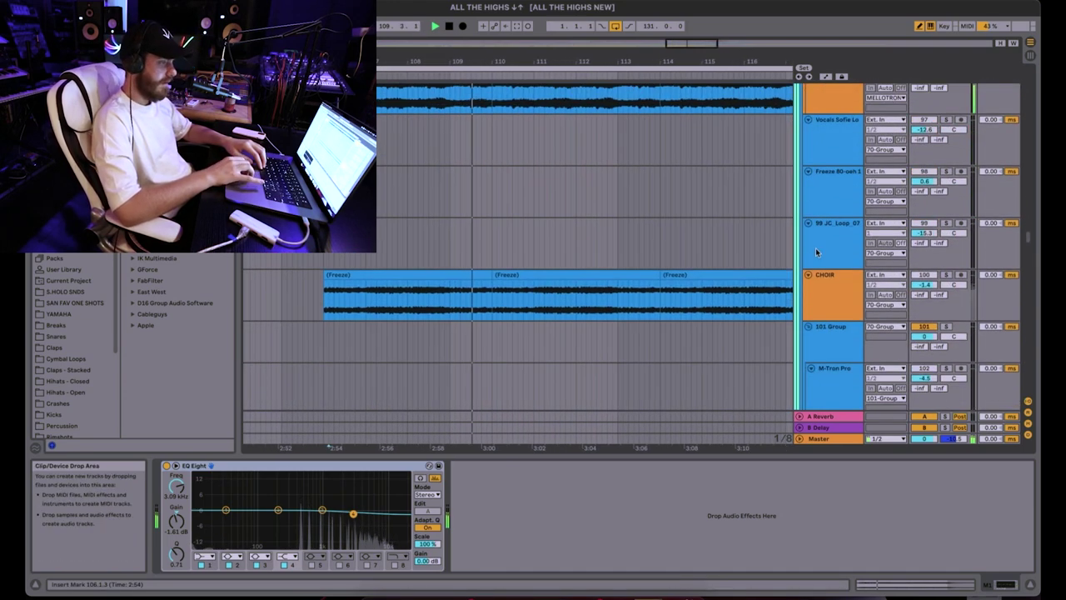
# - Add the MY YMH BB group to the soloed layers during playback
pyautogui.scroll(-15, 565, 220)
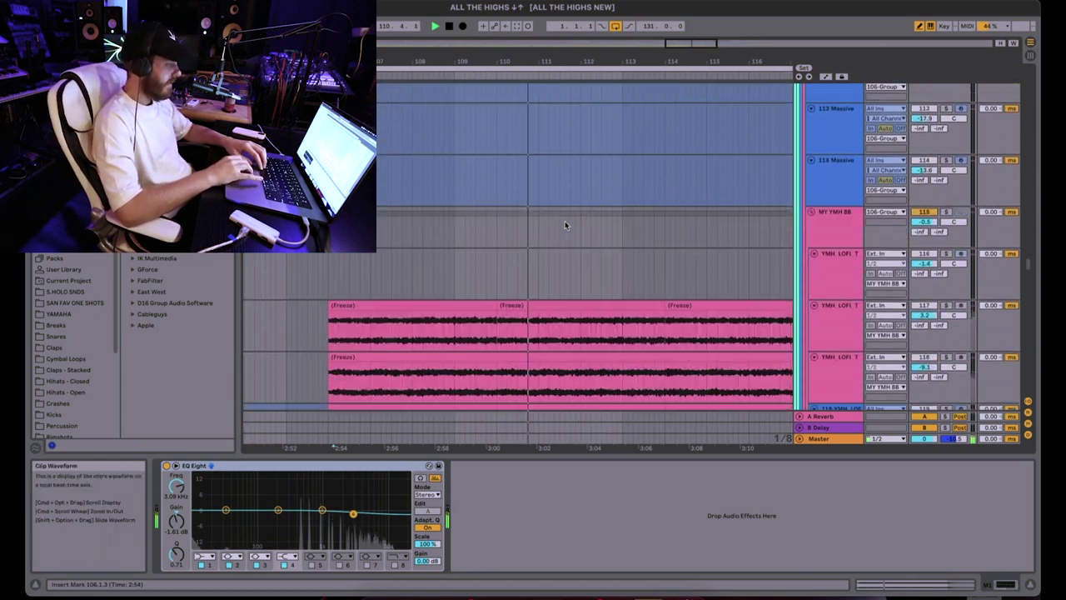
pyautogui.scroll(-3, 565, 221)
pyautogui.scroll(2, 962, 178)
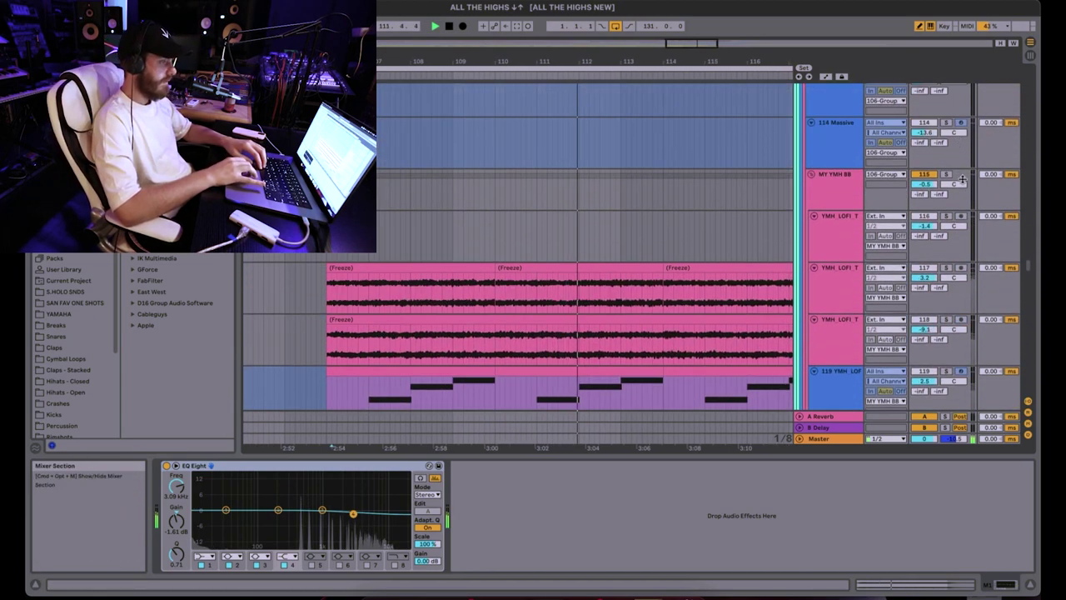
pyautogui.scroll(-6, 431, 169)
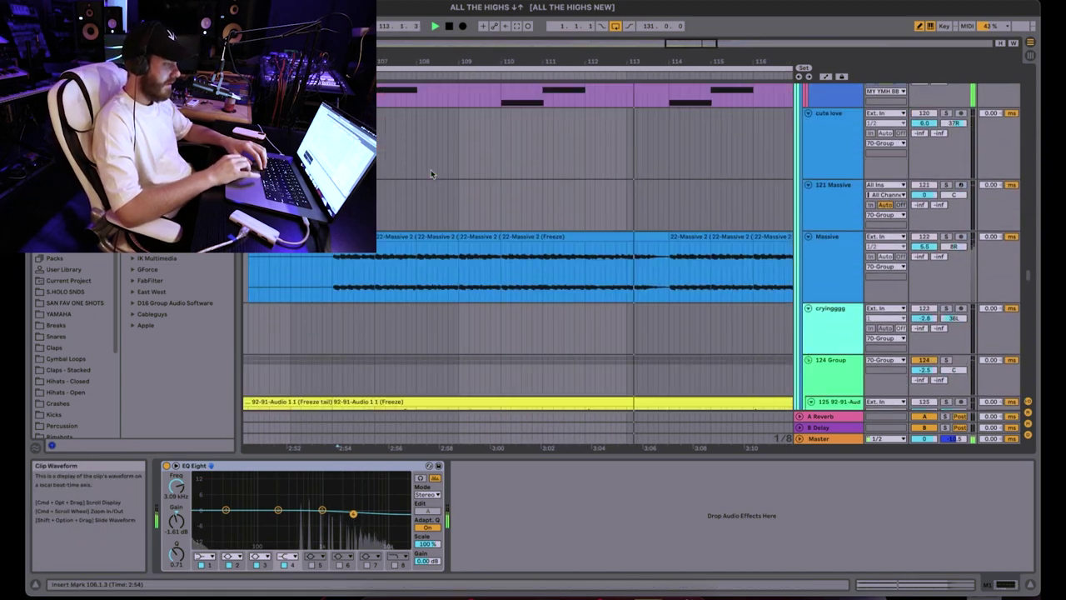
# - Add Massive track 122 to the soloed layers, listen to it, and stop playback
pyautogui.scroll(-4, 431, 169)
pyautogui.scroll(3, 851, 180)
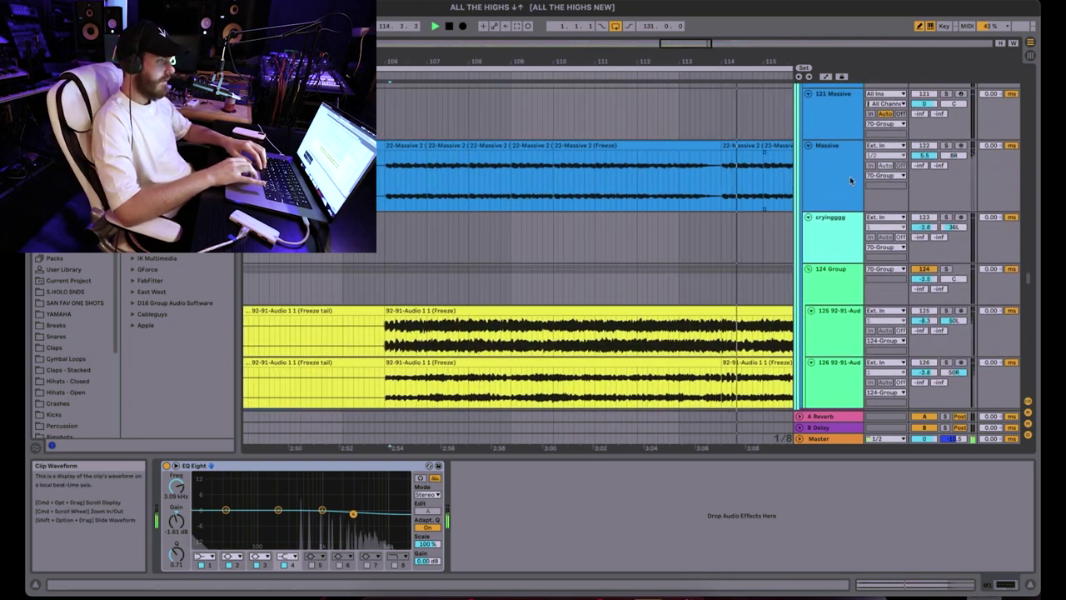
pyautogui.scroll(-2, 449, 179)
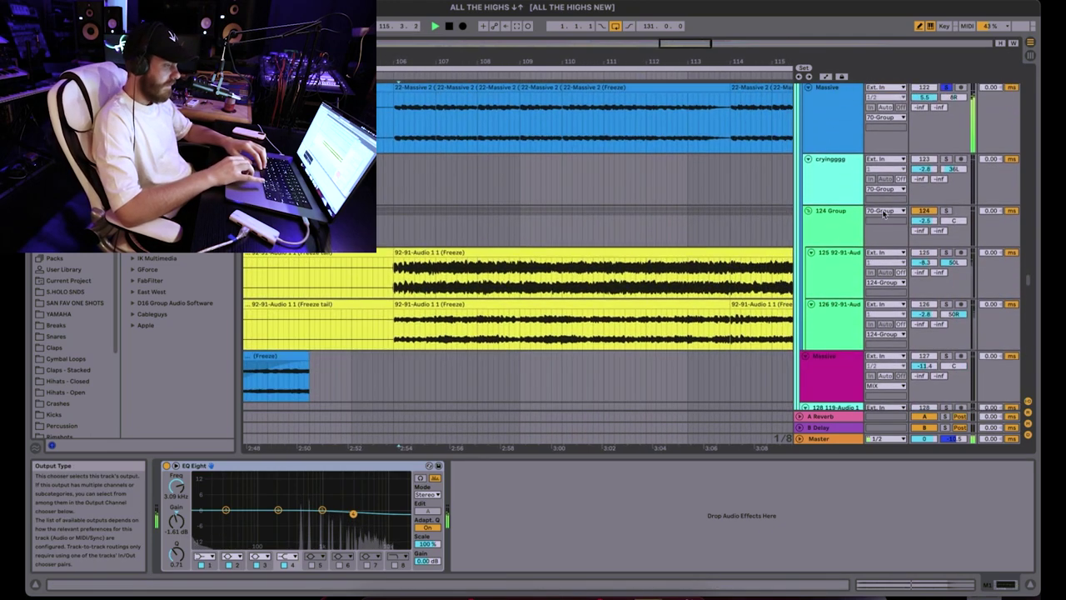
pyautogui.scroll(-1, 607, 193)
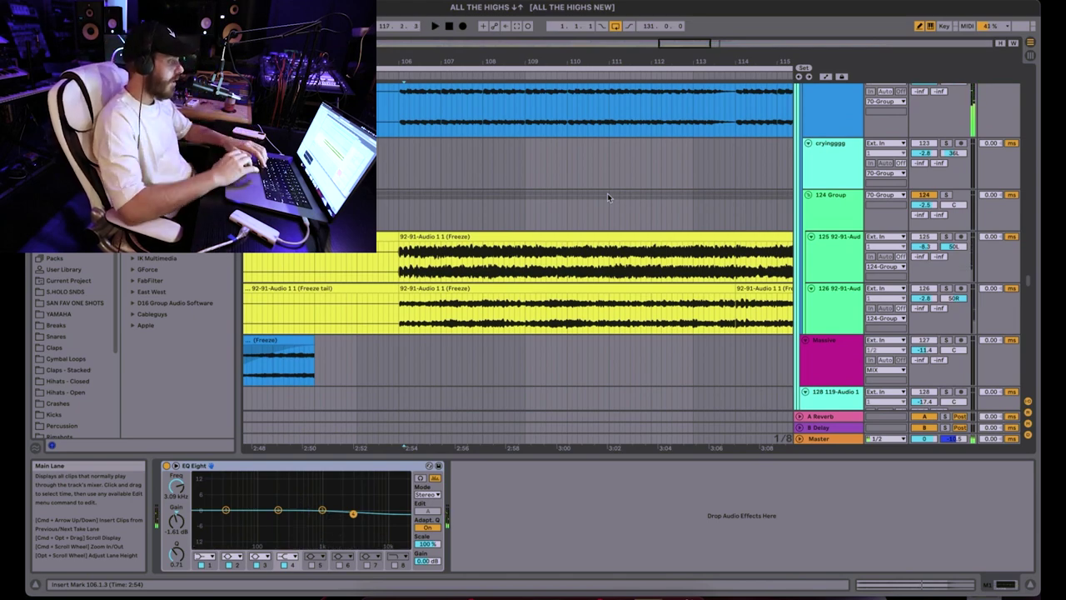
# - Play the soloed layers from bar 105.1.1 and add 124 Group to the solo
pyautogui.scroll(3, 607, 197)
pyautogui.click(937, 290)
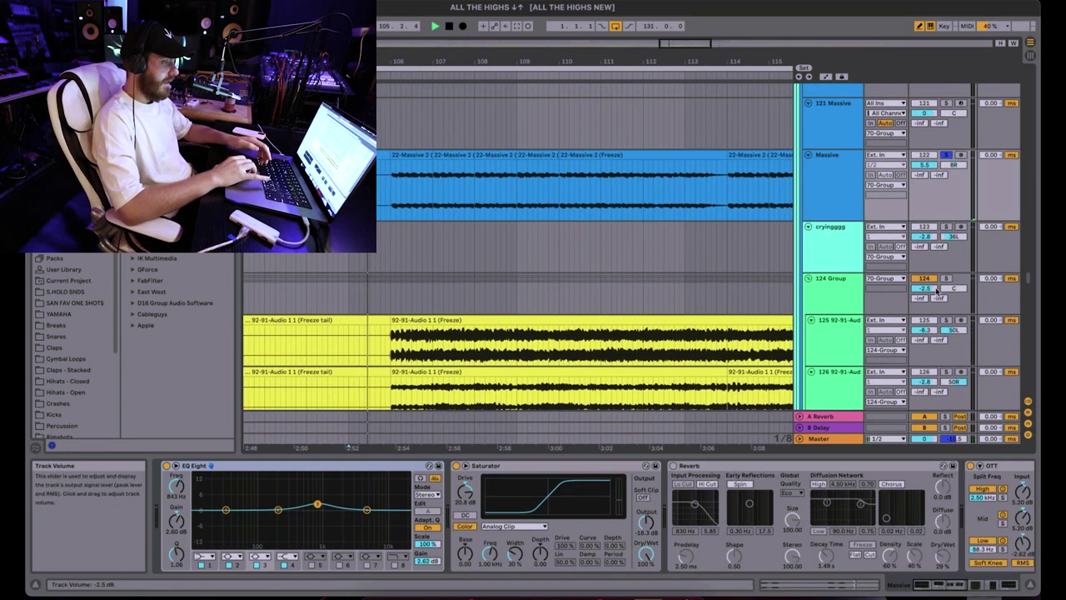
pyautogui.click(946, 278)
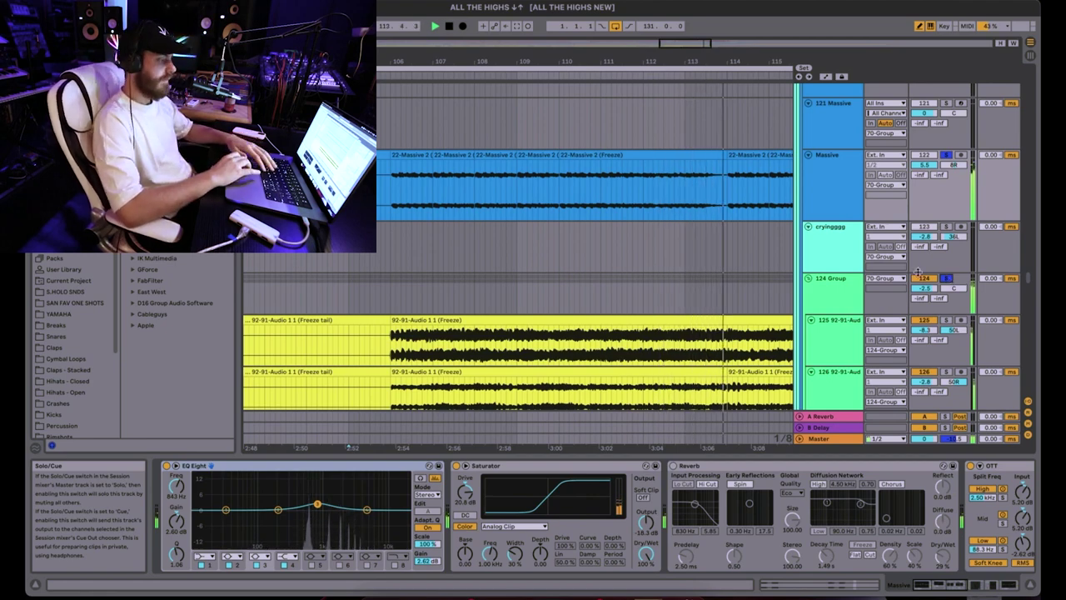
# - Follow the soloed Massive and 92-91-Audio 1 clips from bar 114 onward as they play
pyautogui.hscroll(5, 649, 246)
pyautogui.scroll(2, 649, 246)
pyautogui.scroll(-4, 649, 246)
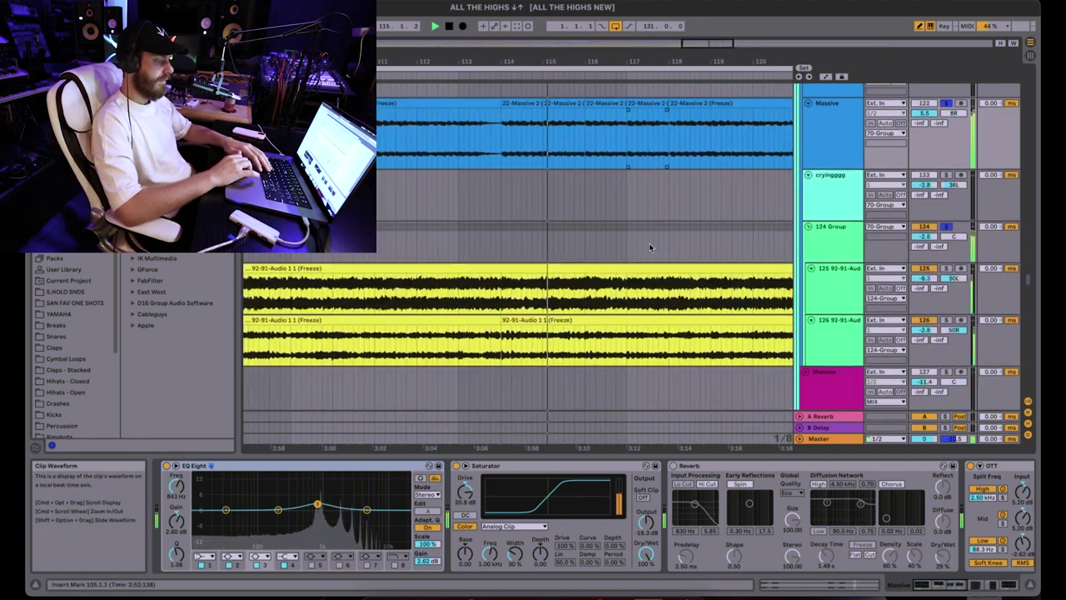
pyautogui.scroll(-6, 649, 242)
pyautogui.hscroll(2, 649, 242)
pyautogui.scroll(7, 649, 242)
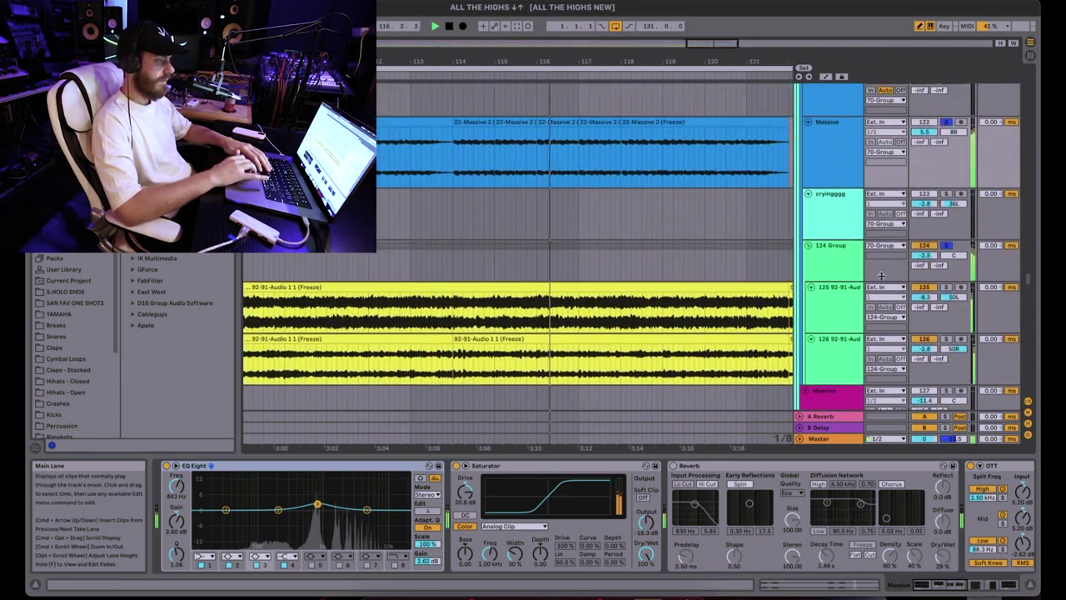
# - Return to the full mix and examine the tracks from 127 Massive down to 180 Group and the 172 Group vocal clips
pyautogui.scroll(-5, 476, 238)
pyautogui.hscroll(1, 476, 238)
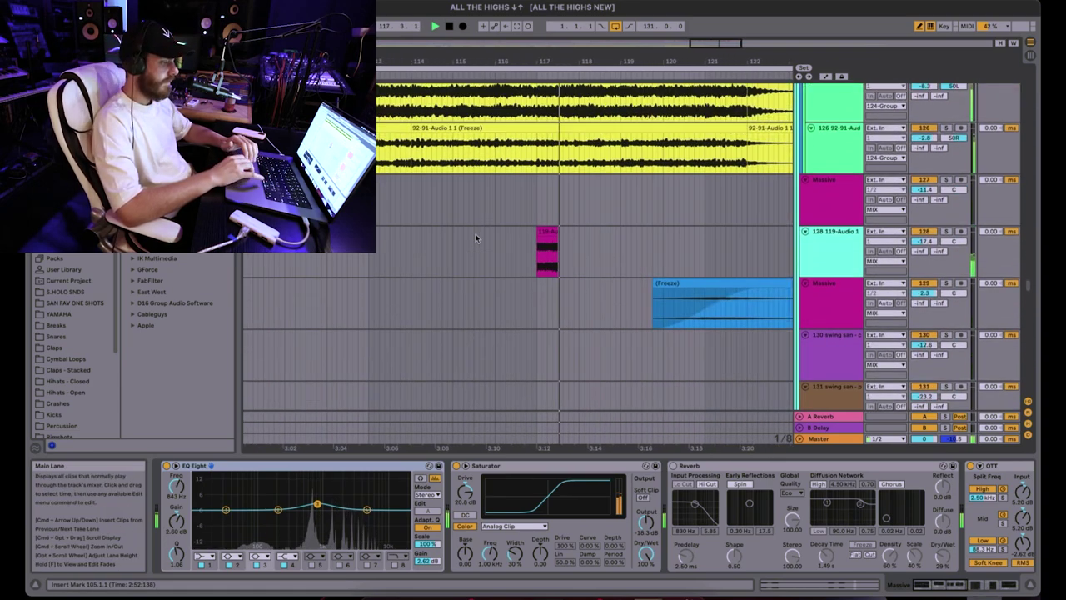
pyautogui.scroll(-10, 476, 238)
pyautogui.hscroll(2, 476, 238)
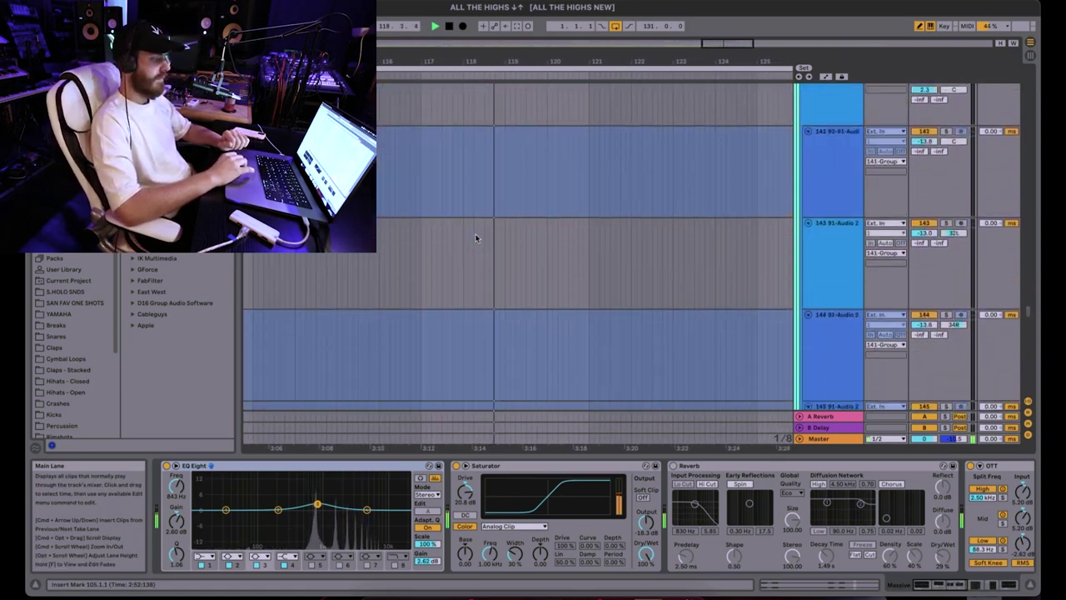
pyautogui.scroll(-20, 475, 237)
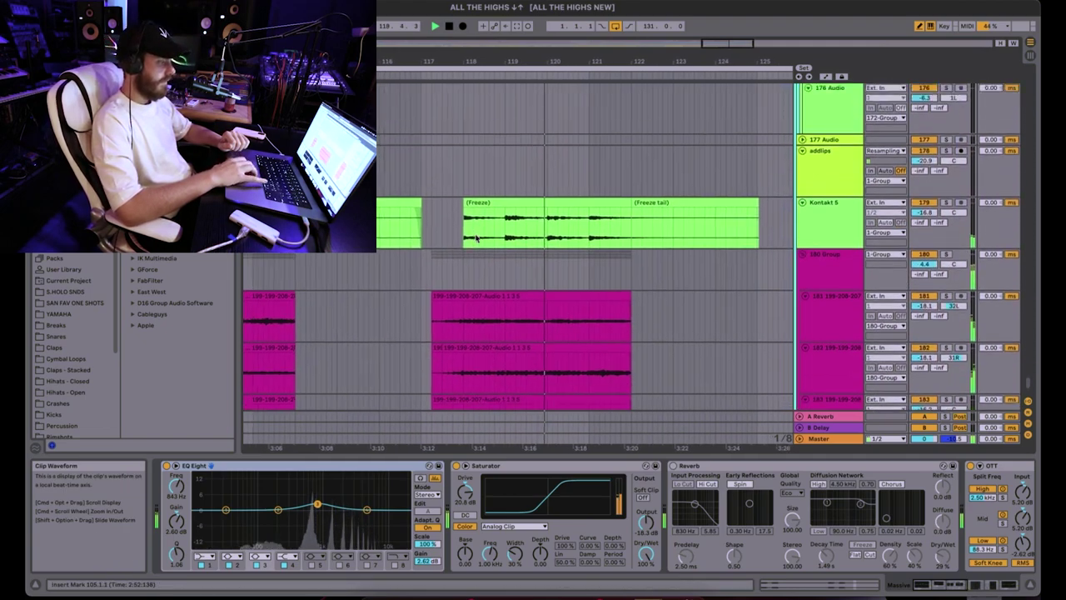
pyautogui.scroll(5, 475, 238)
pyautogui.hscroll(-2, 476, 238)
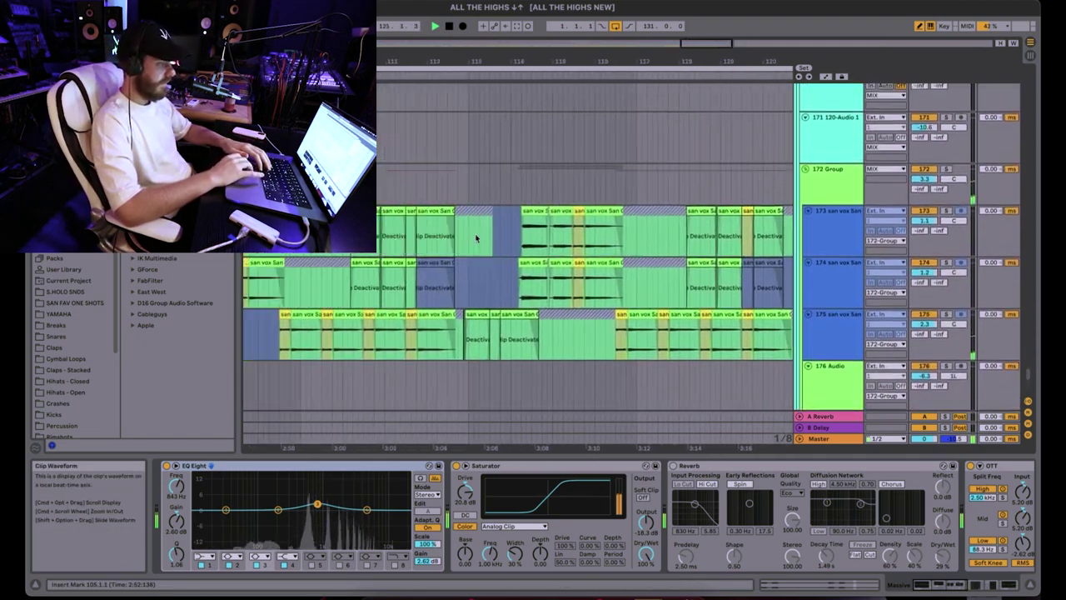
pyautogui.hscroll(-1, 475, 238)
pyautogui.scroll(1, 476, 238)
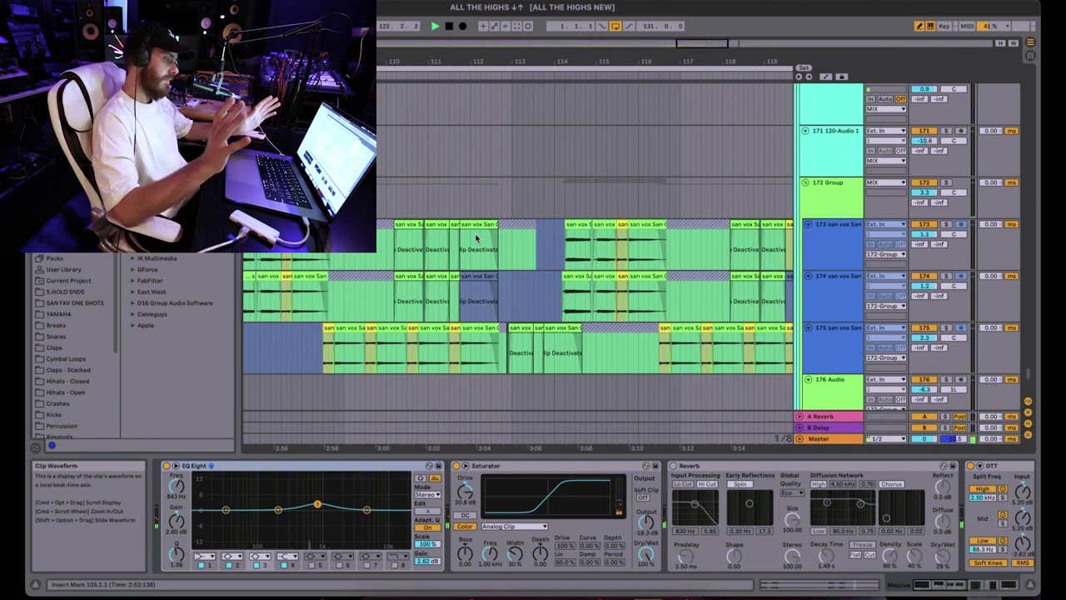
# - Solo Massive track 129, play its frozen clip from bar 119.3.1, and stop playback
pyautogui.scroll(20, 475, 238)
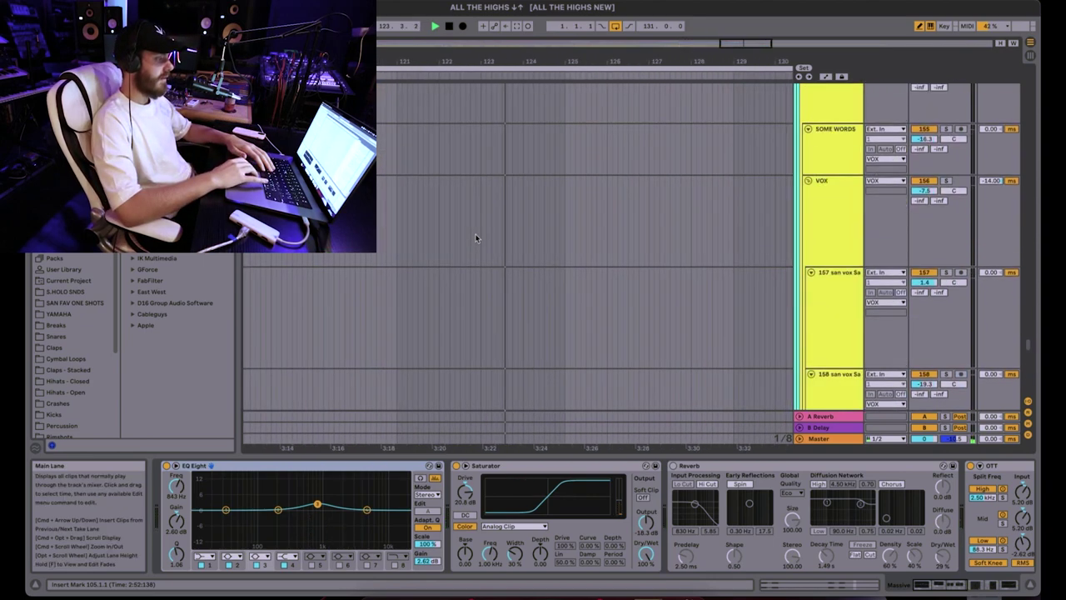
pyautogui.scroll(3, 475, 239)
pyautogui.hscroll(-1, 475, 238)
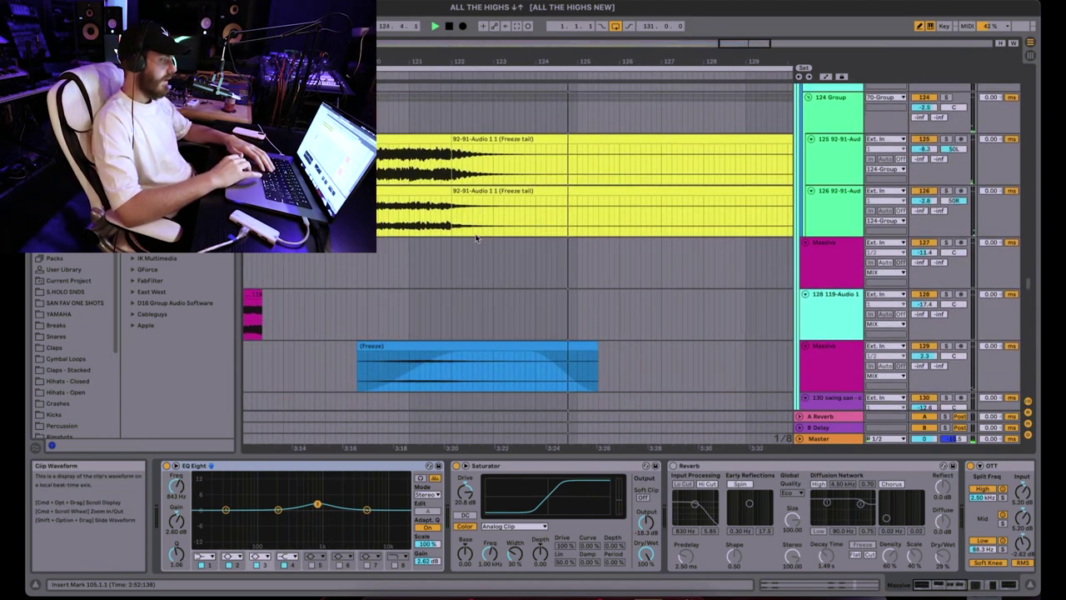
pyautogui.click(353, 312)
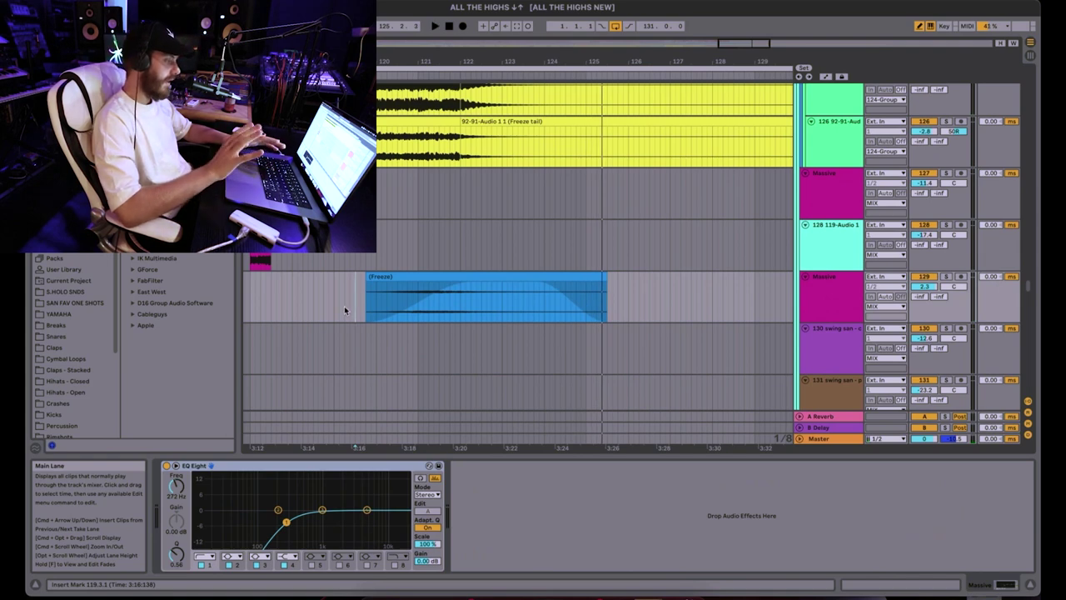
pyautogui.click(947, 277)
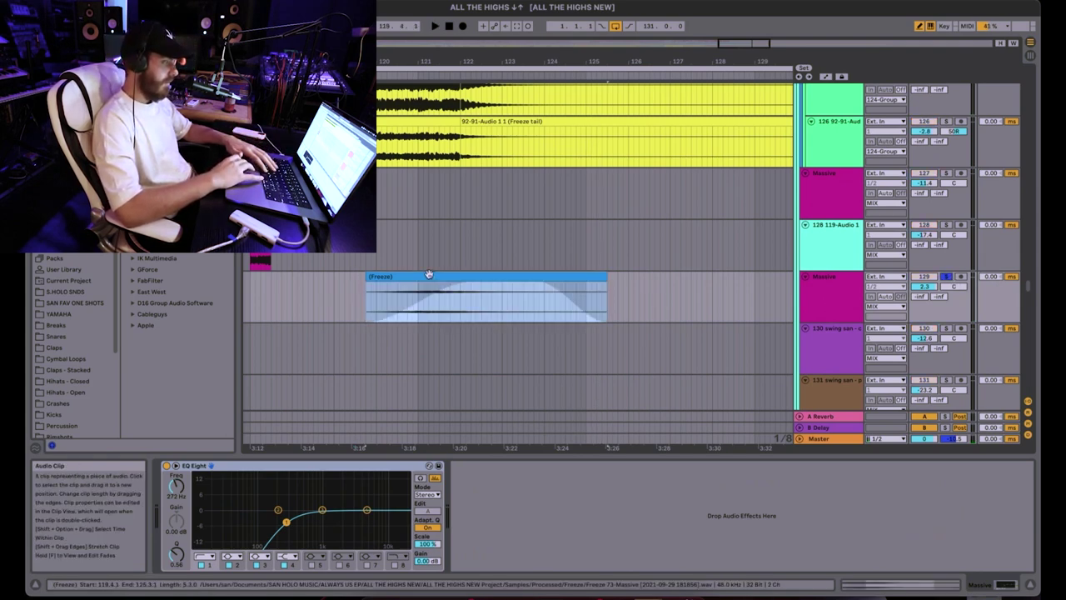
pyautogui.click(409, 307)
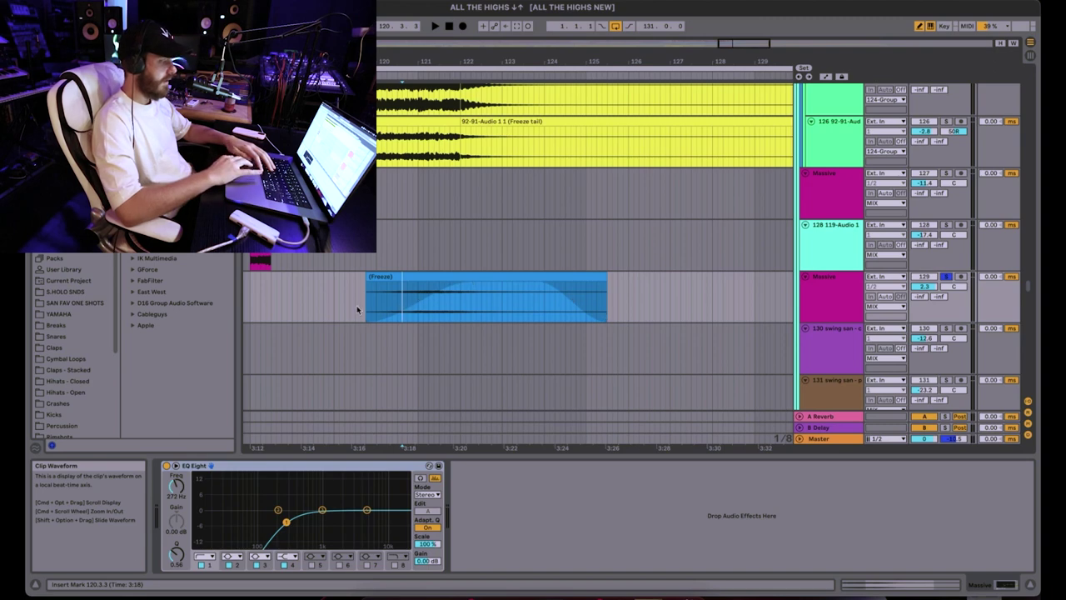
pyautogui.press('space')
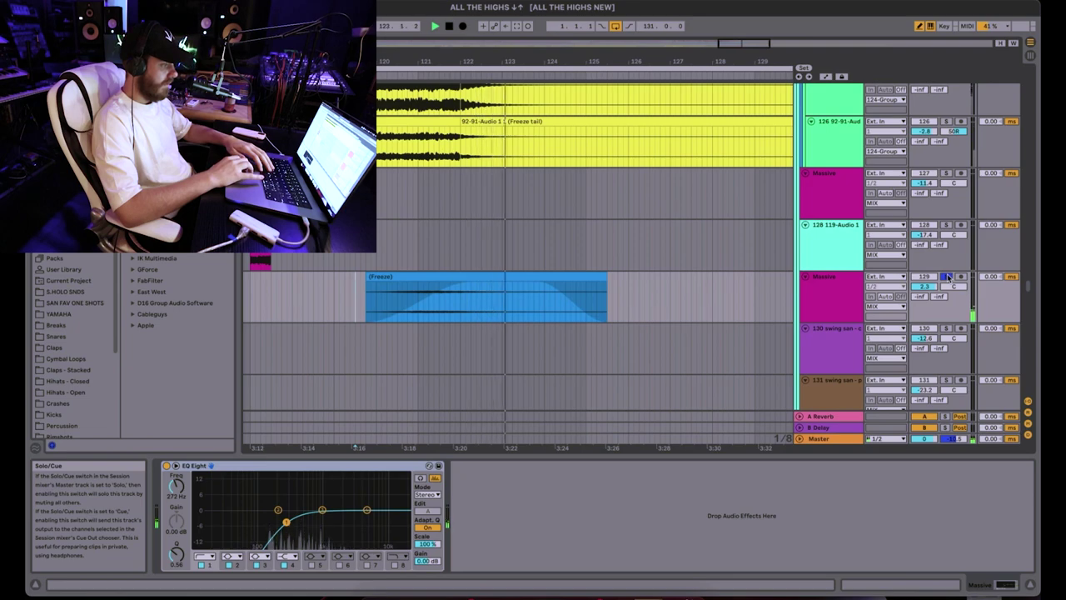
pyautogui.press('space')
# - Play the full mix from bar 121.4.3 and look through the tracks between the VOX group and 83 Freeze for clips around that point
pyautogui.scroll(2, 548, 269)
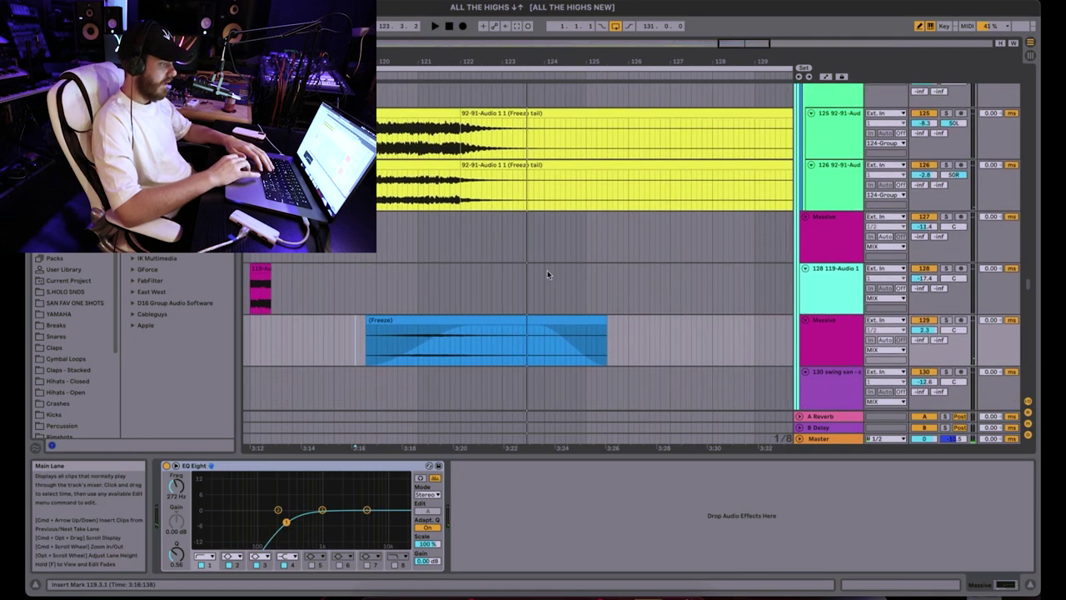
pyautogui.scroll(-3, 548, 270)
pyautogui.click(457, 283)
pyautogui.click(457, 234)
pyautogui.scroll(-10, 457, 234)
pyautogui.press('space')
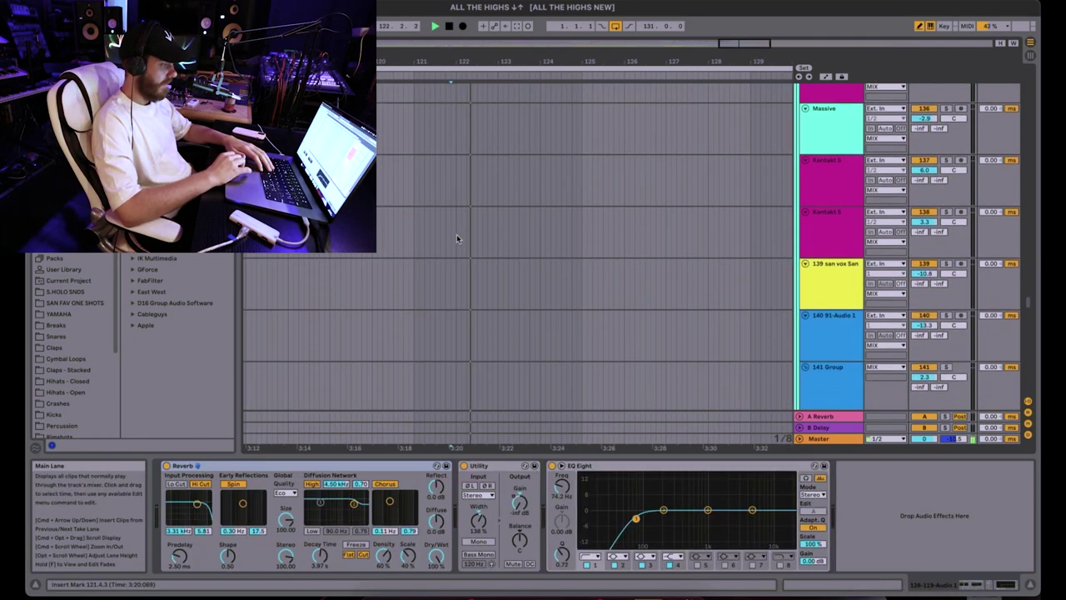
pyautogui.scroll(15, 457, 234)
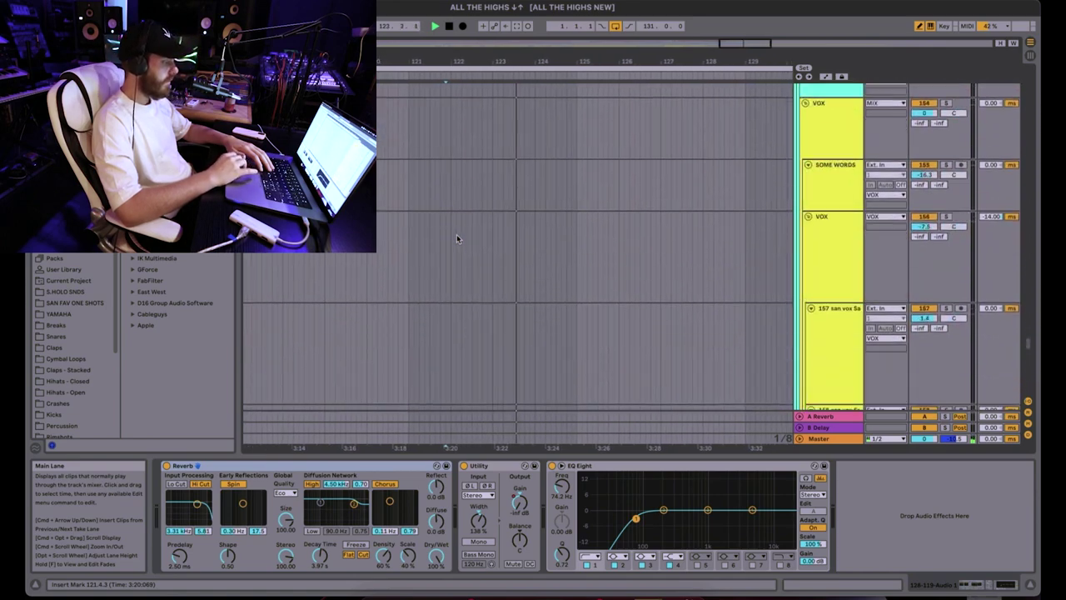
pyautogui.scroll(20, 457, 239)
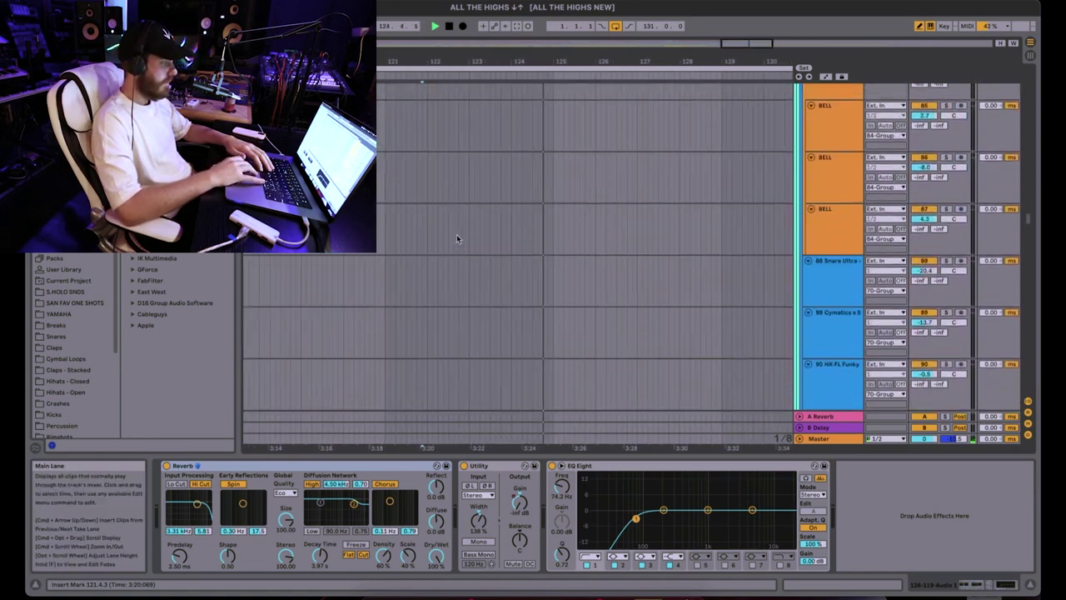
pyautogui.scroll(10, 457, 239)
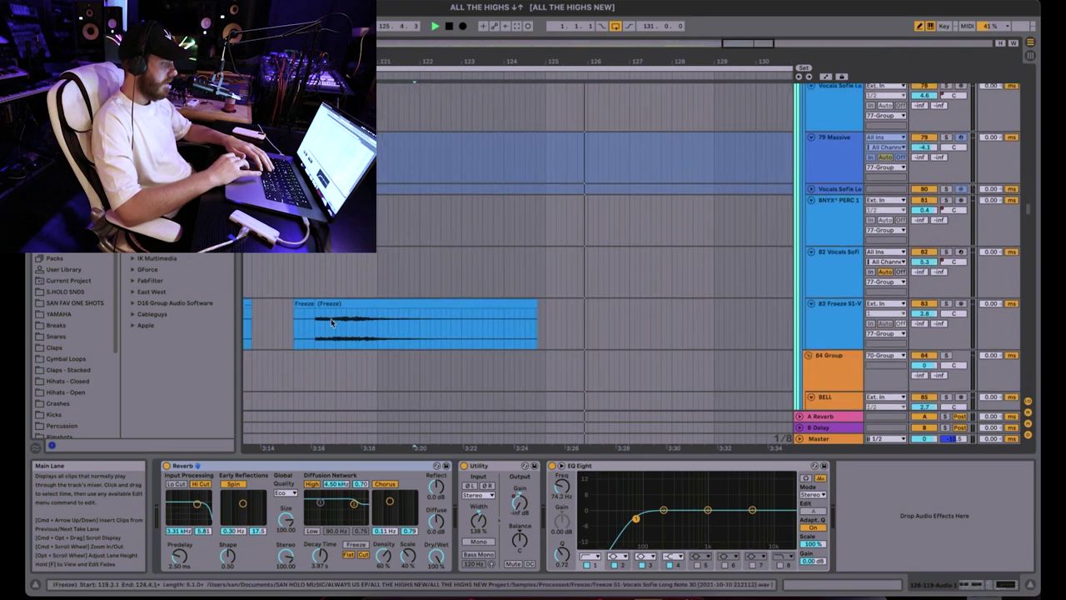
# - Solo track 83 Freeze and play its frozen vocal clip from bar 119
pyautogui.press('space')
pyautogui.click(704, 340)
pyautogui.click(945, 304)
pyautogui.press('space')
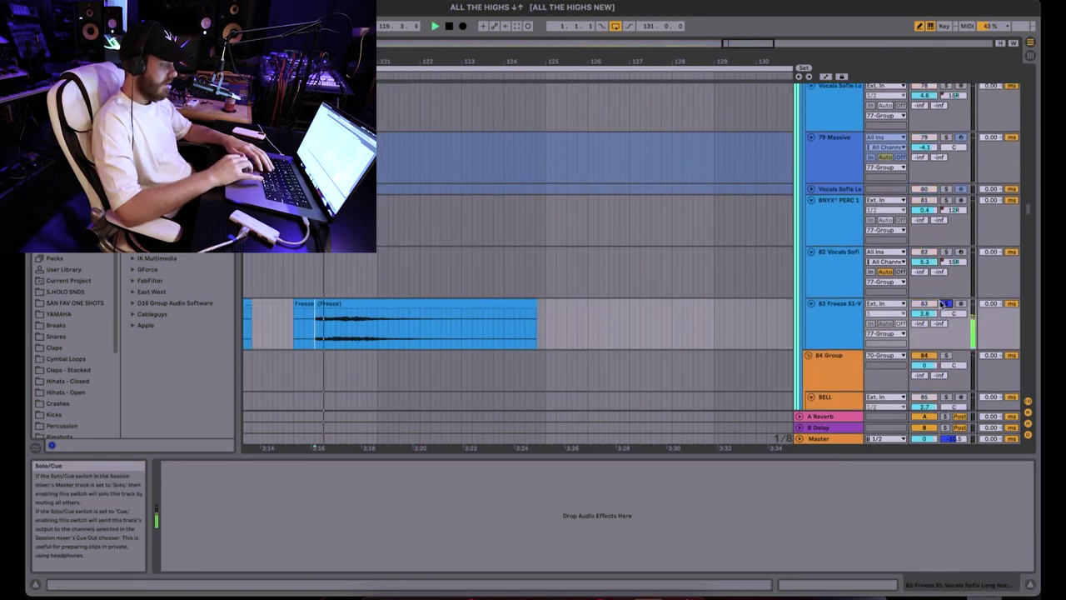
# - Solo Massive track 69 above 70 Group and play its frozen clip from bar 121.3.1
pyautogui.scroll(7, 489, 253)
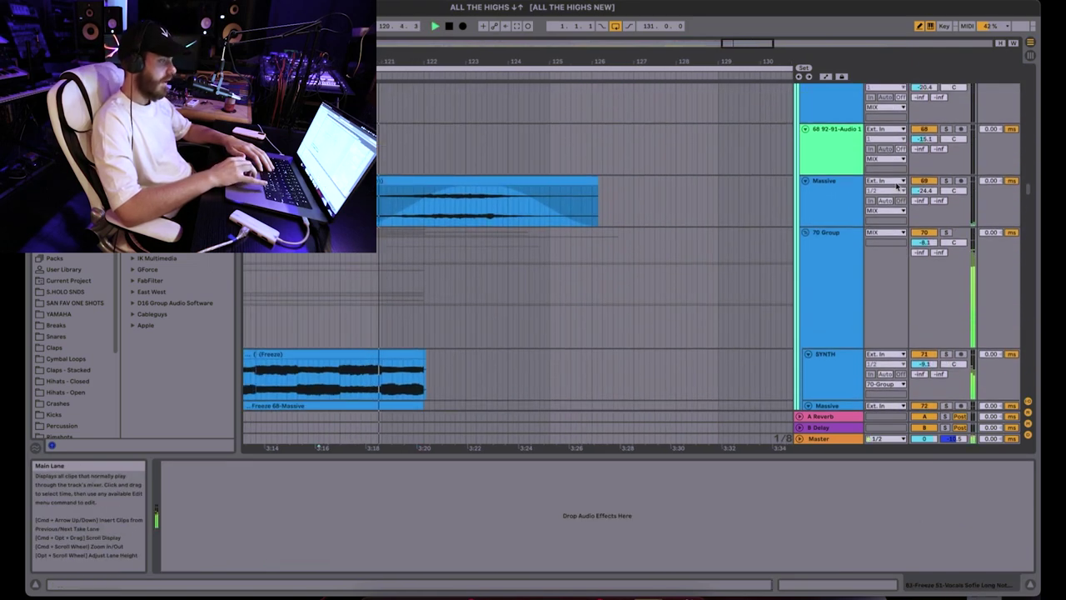
pyautogui.click(947, 181)
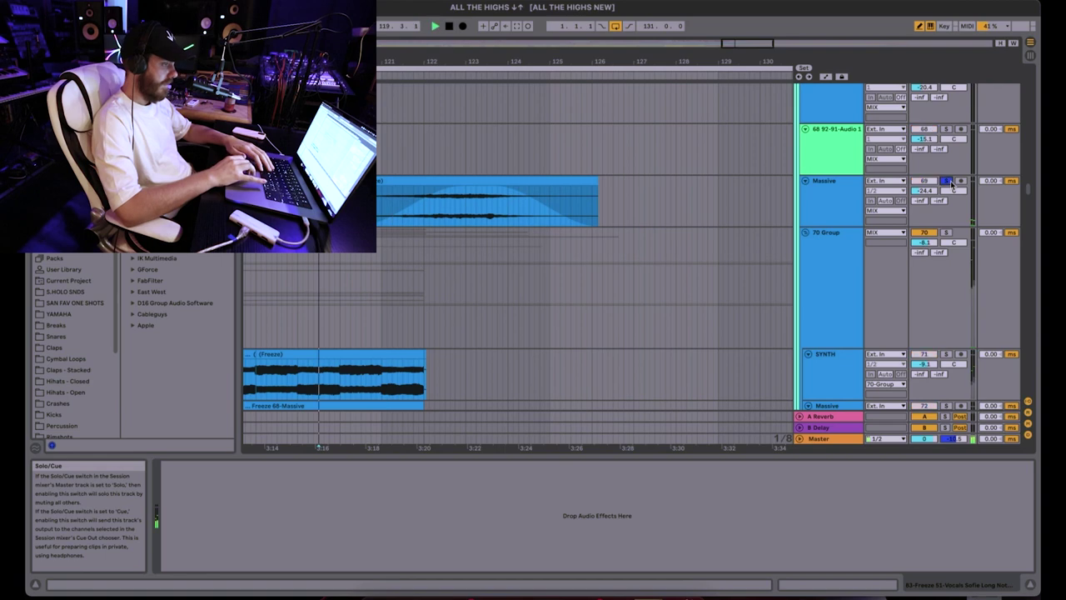
pyautogui.click(403, 223)
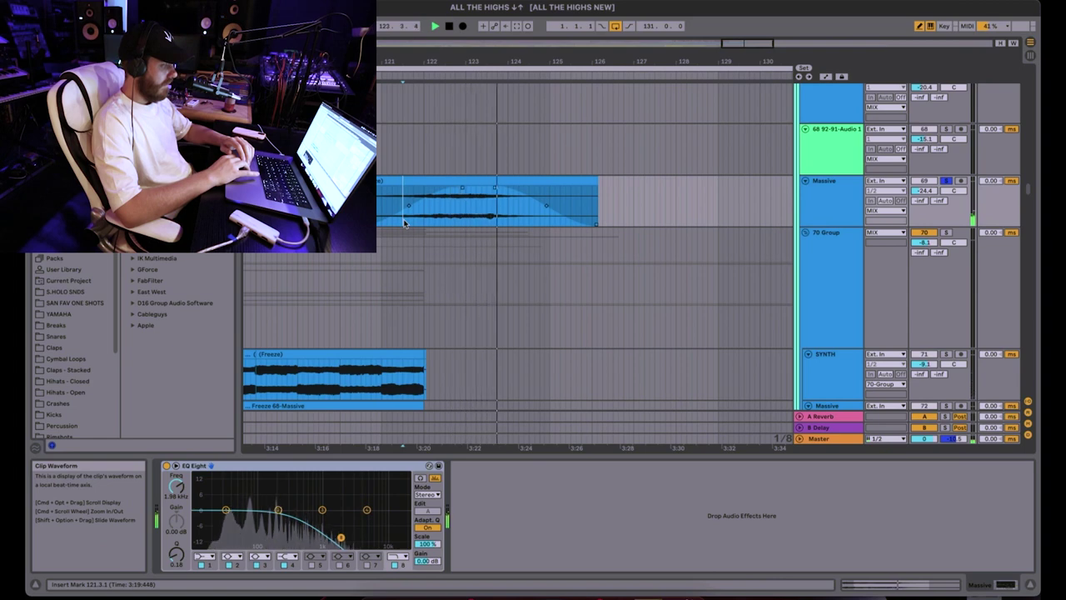
# - Take Massive track 69 out of solo and replay its clip in the full mix, comparing the track muted and active
pyautogui.click(946, 181)
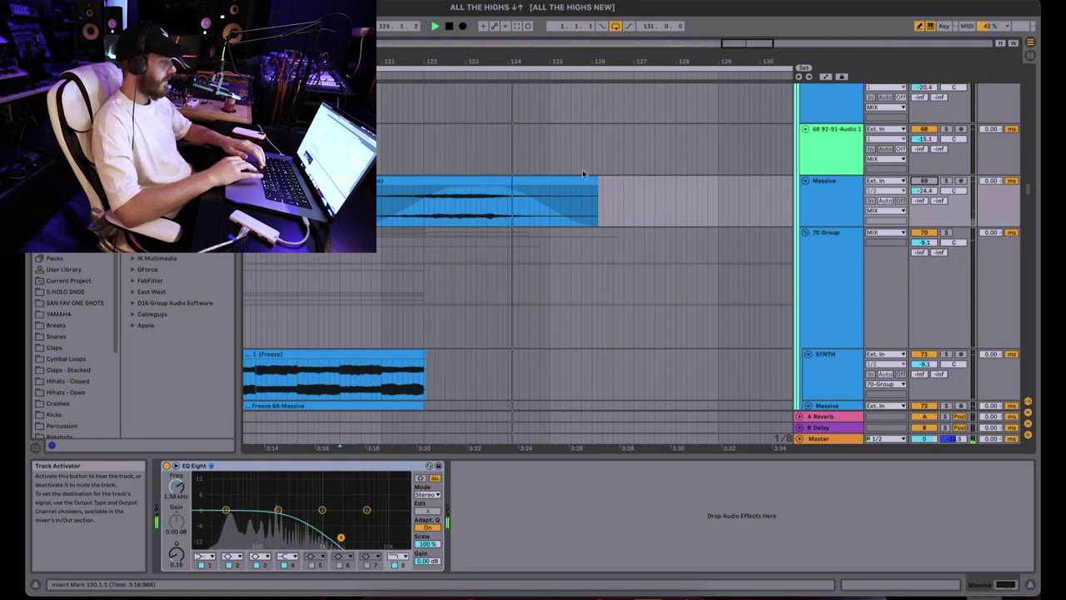
pyautogui.click(398, 200)
pyautogui.press('space')
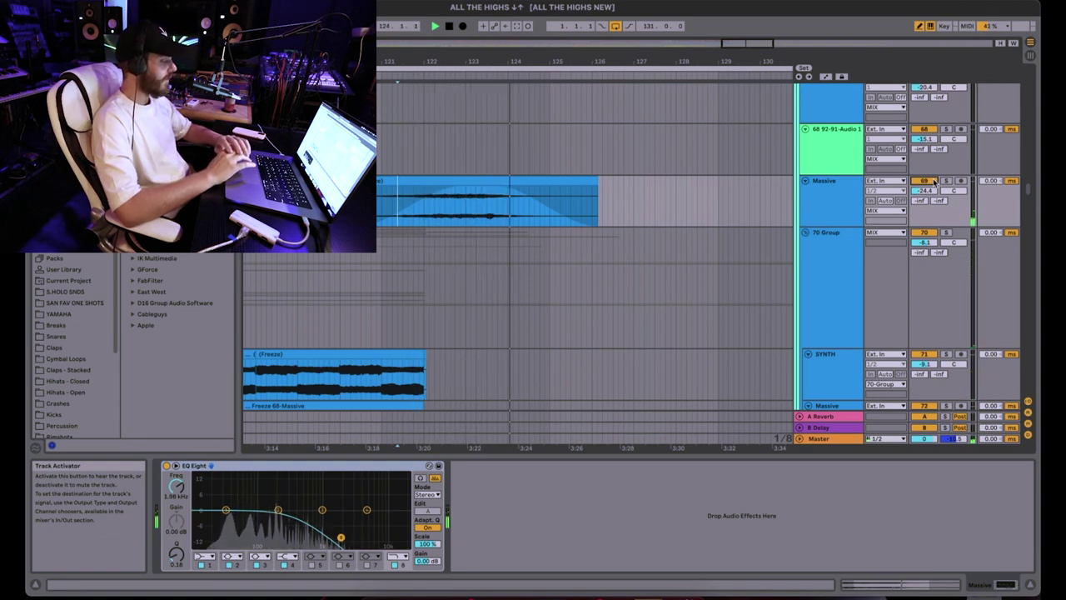
# - Solo the 172 Group vocal chops, play them from bar 105.4.1, and return to the full mix
pyautogui.press('-')
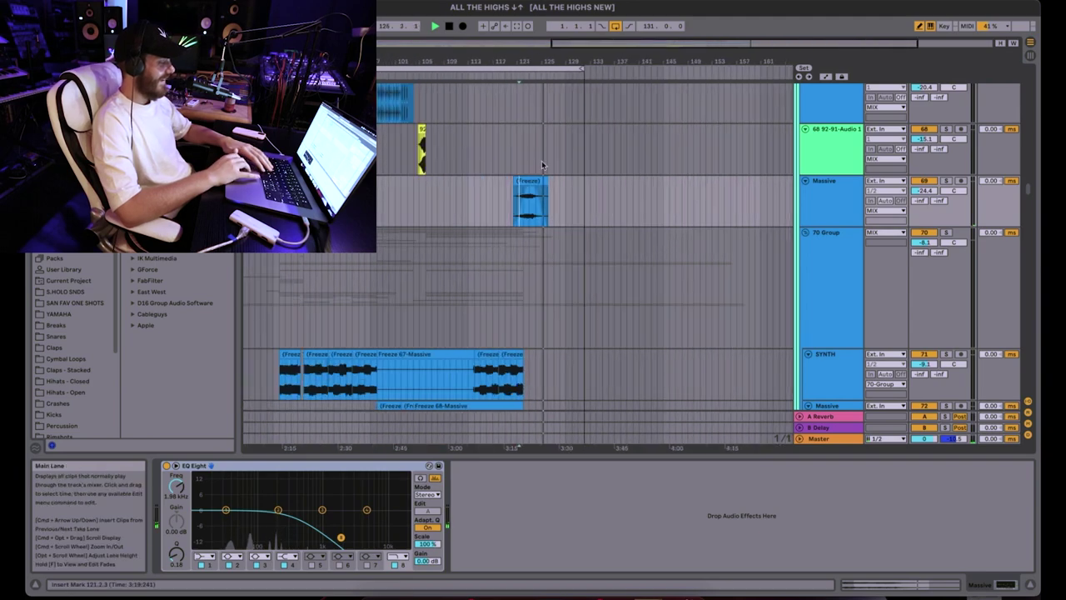
pyautogui.scroll(-10, 541, 161)
pyautogui.scroll(-20, 541, 161)
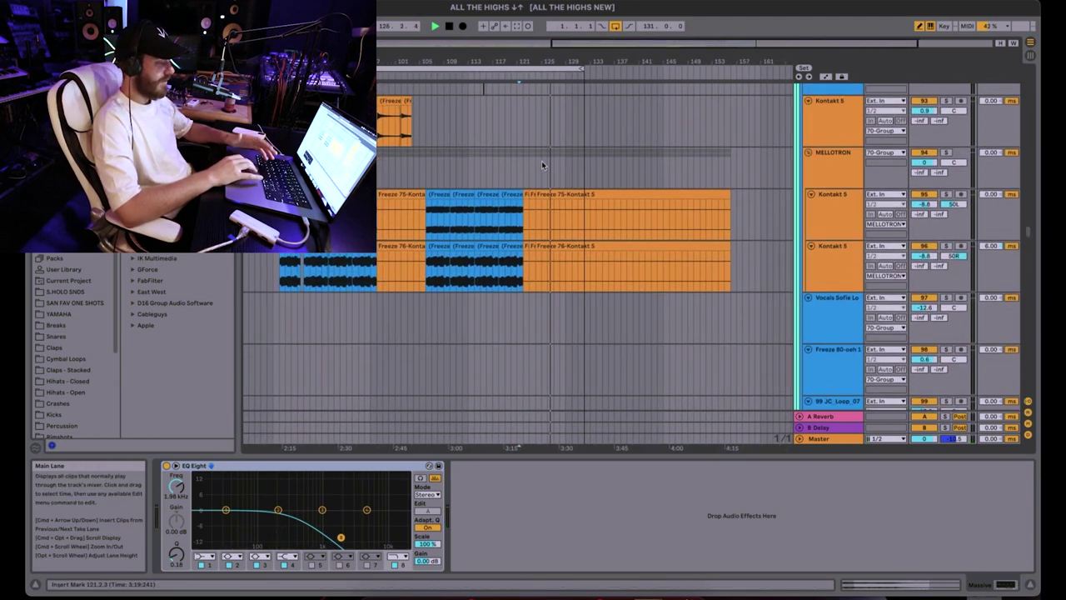
pyautogui.scroll(-10, 541, 161)
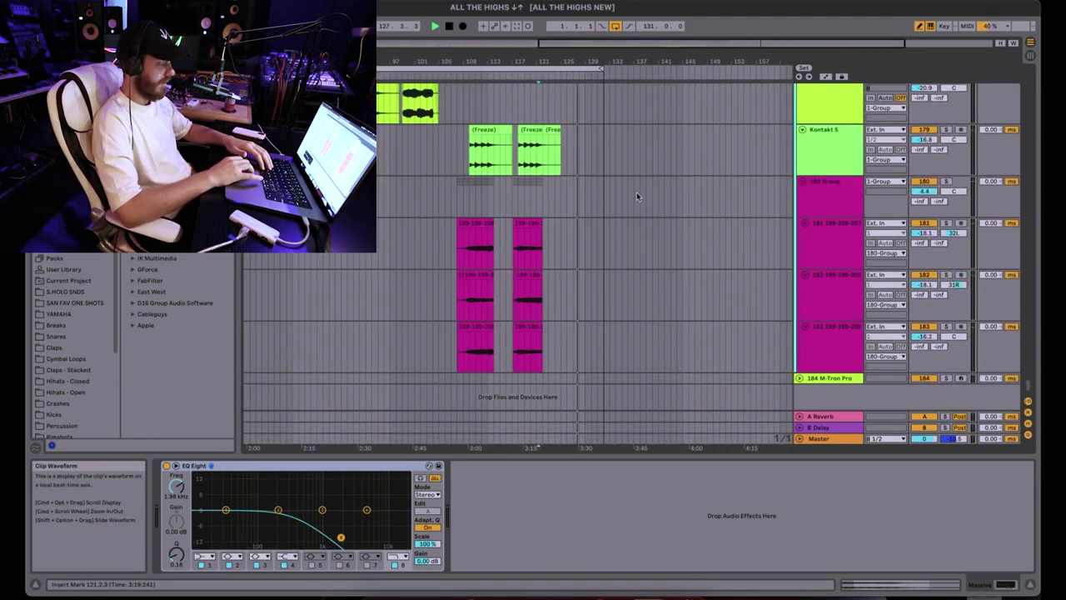
pyautogui.scroll(5, 641, 269)
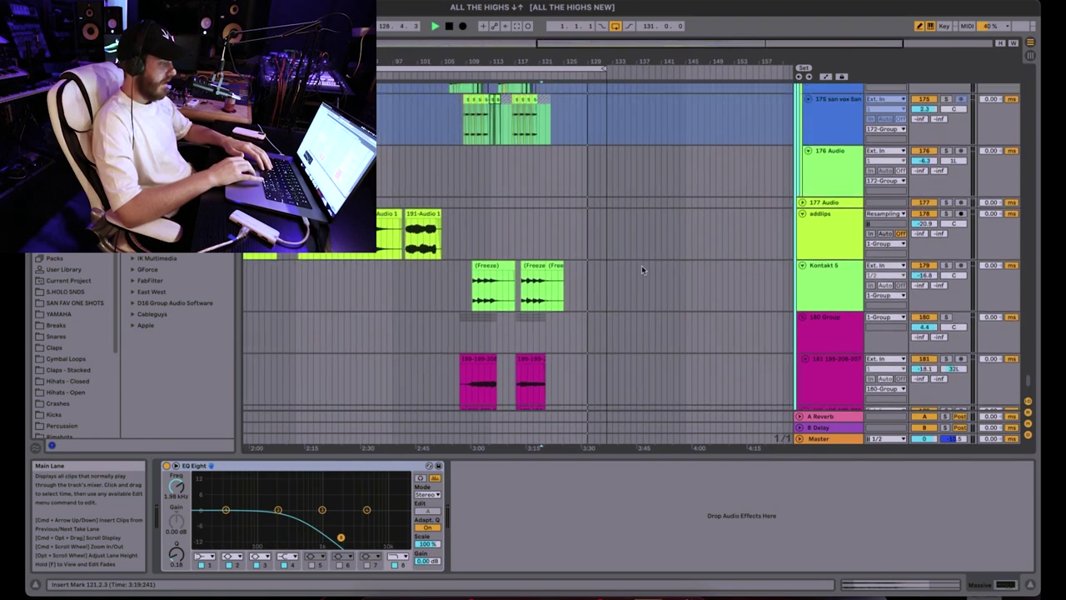
pyautogui.scroll(3, 641, 265)
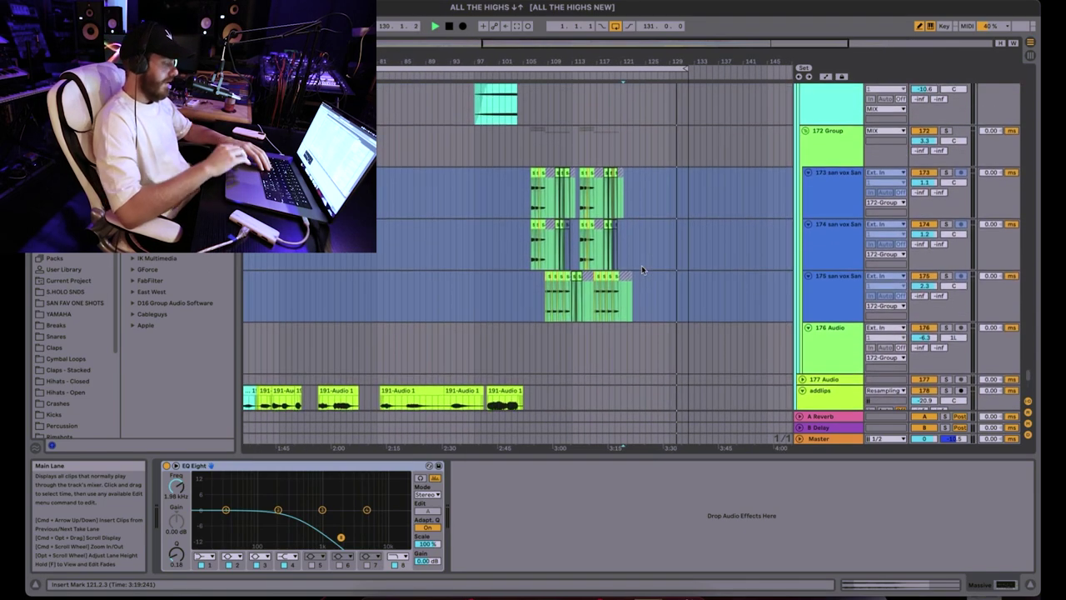
pyautogui.click(528, 144)
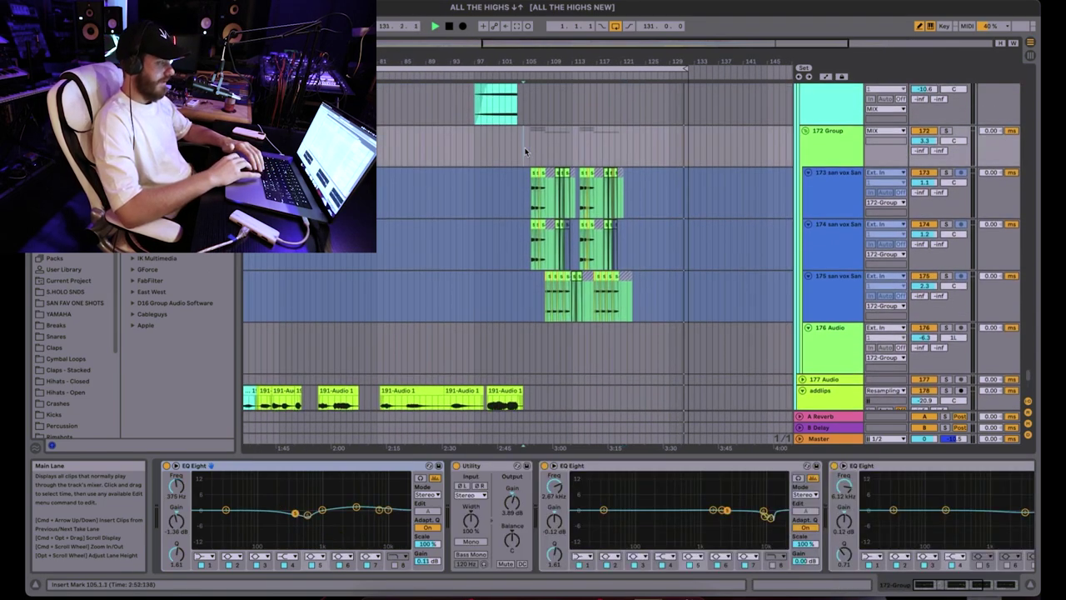
pyautogui.moveTo(541, 70); pyautogui.dragTo(468, 198)
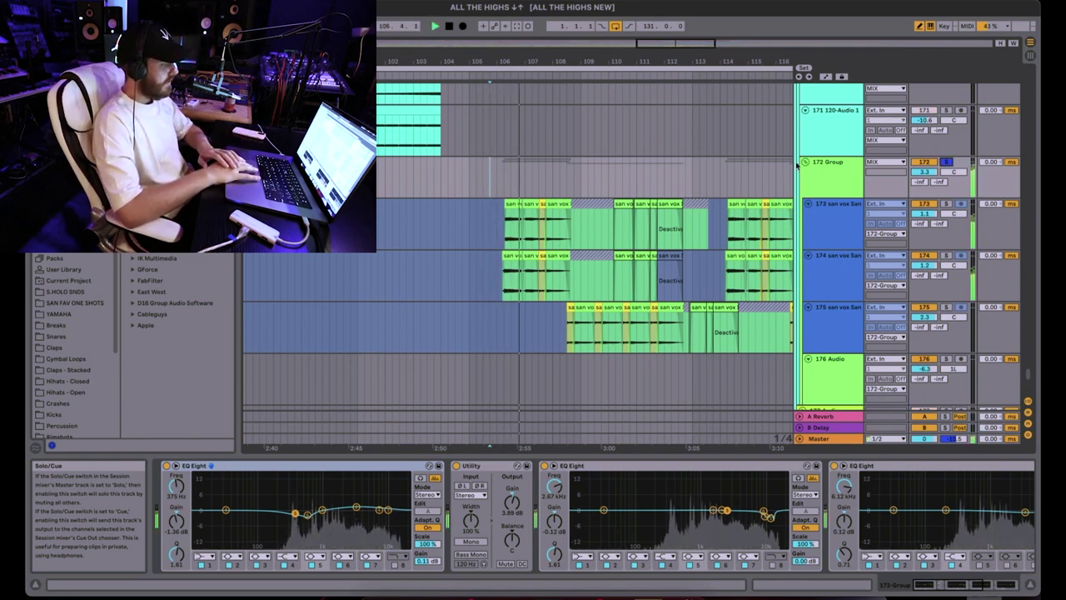
pyautogui.scroll(-3, 611, 170)
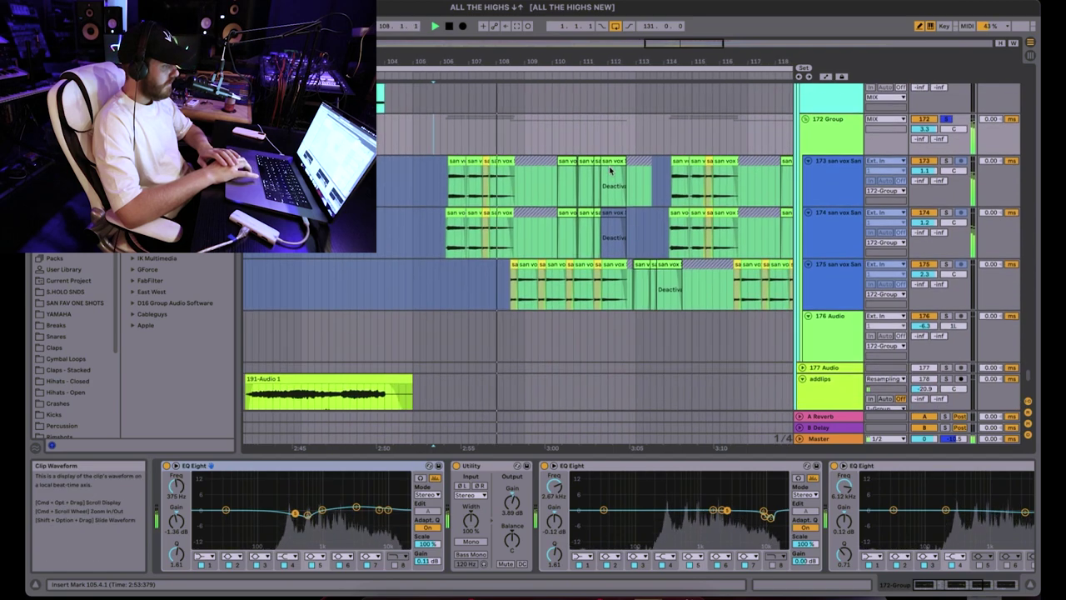
pyautogui.scroll(3, 647, 238)
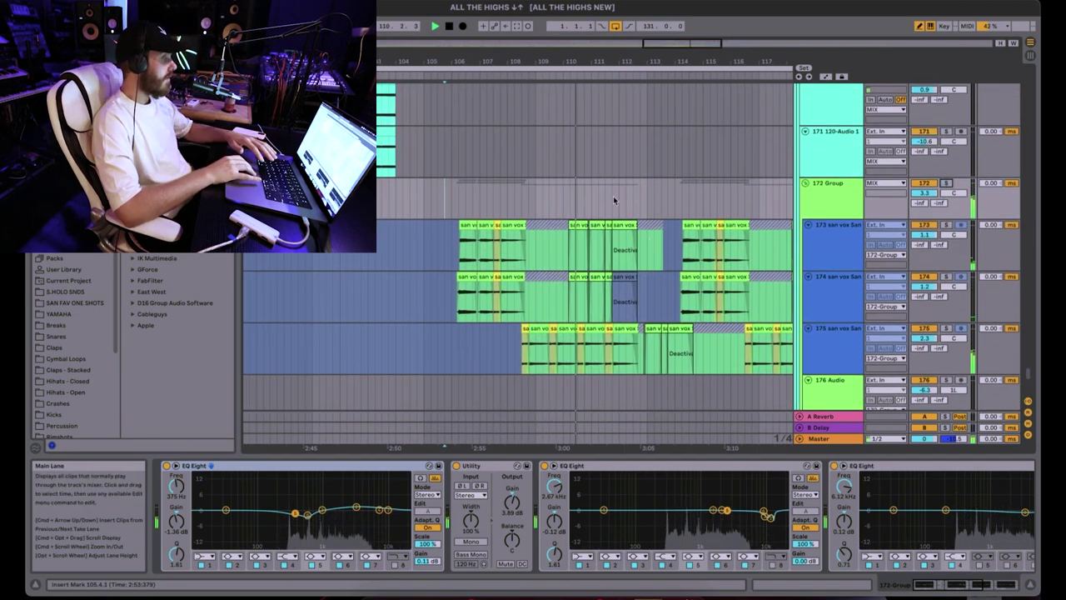
# - Solo 180 Group and play its three layered audio clips from bar 109.3.1
pyautogui.scroll(-10, 614, 200)
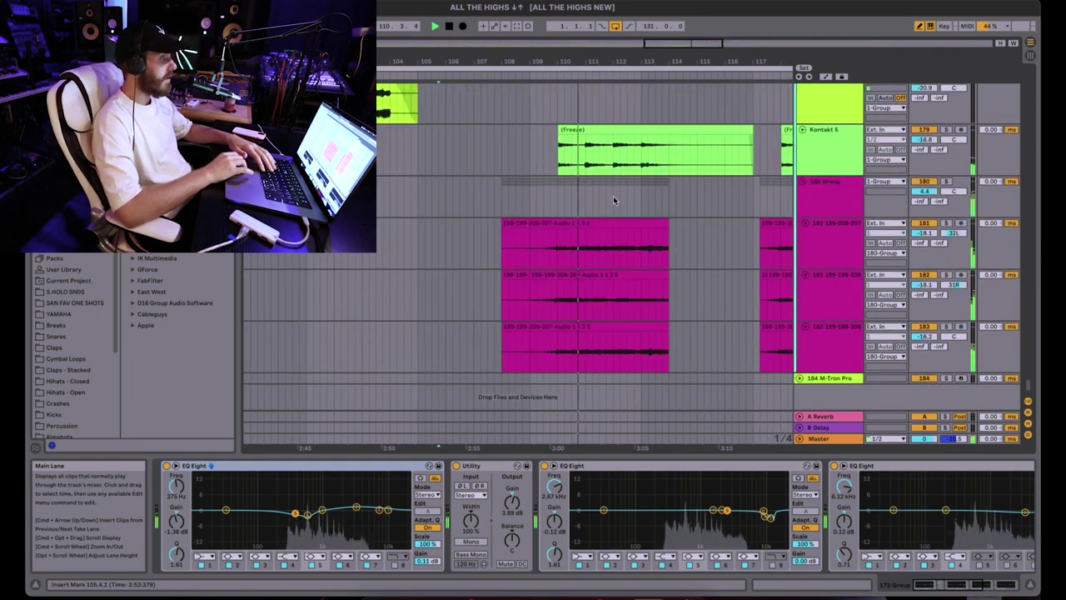
pyautogui.scroll(1, 542, 223)
pyautogui.click(543, 225)
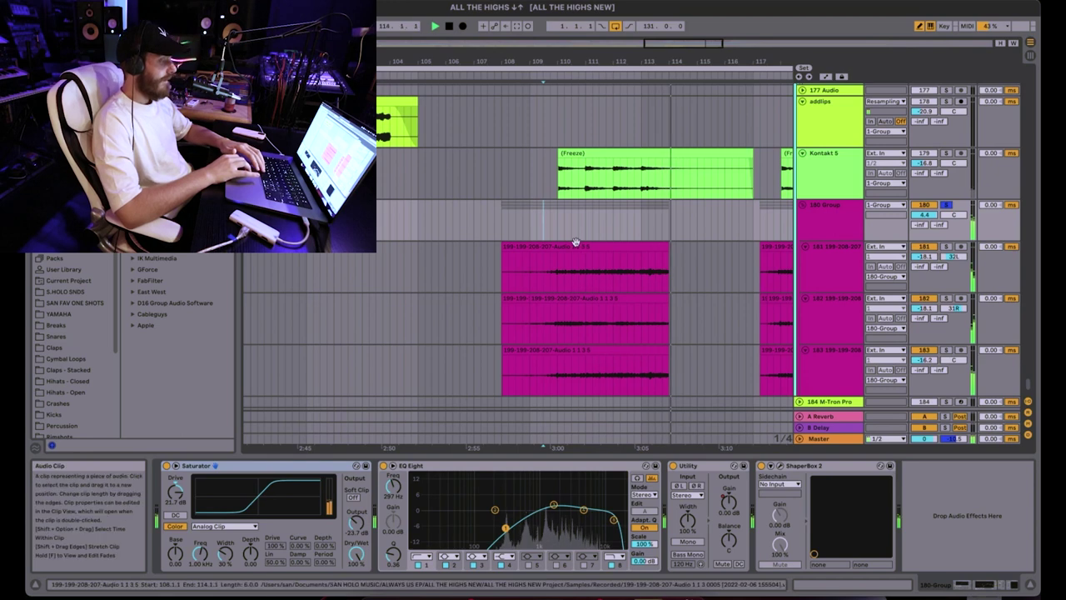
# - Turn off the effects on track 181 and ShaperBox 2 on 180 Group, and play the soloed track 181 clip dry from bar 109
pyautogui.click(823, 277)
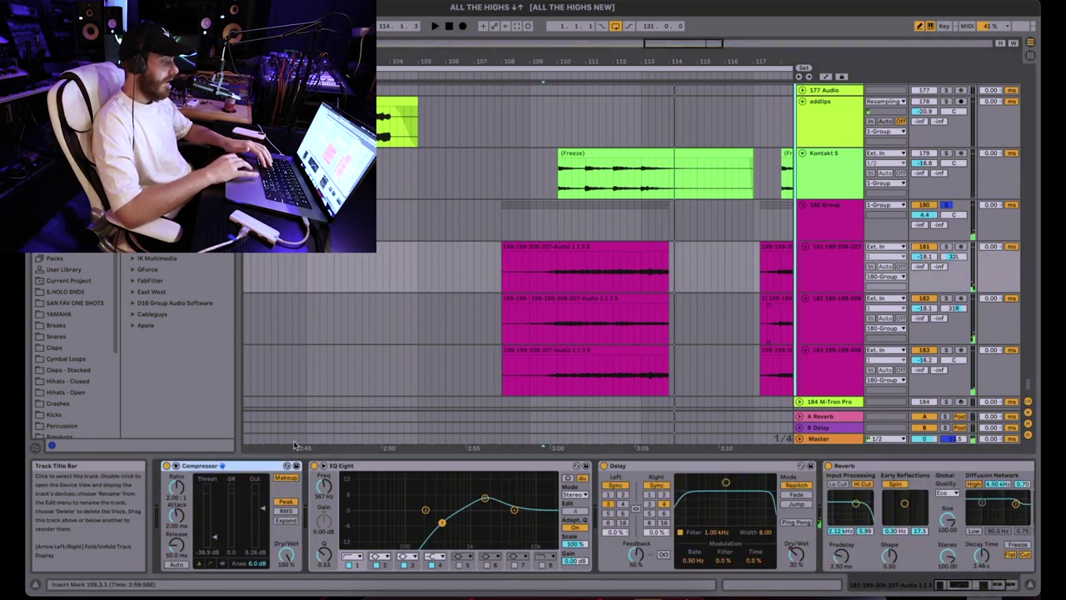
pyautogui.press('Delete')
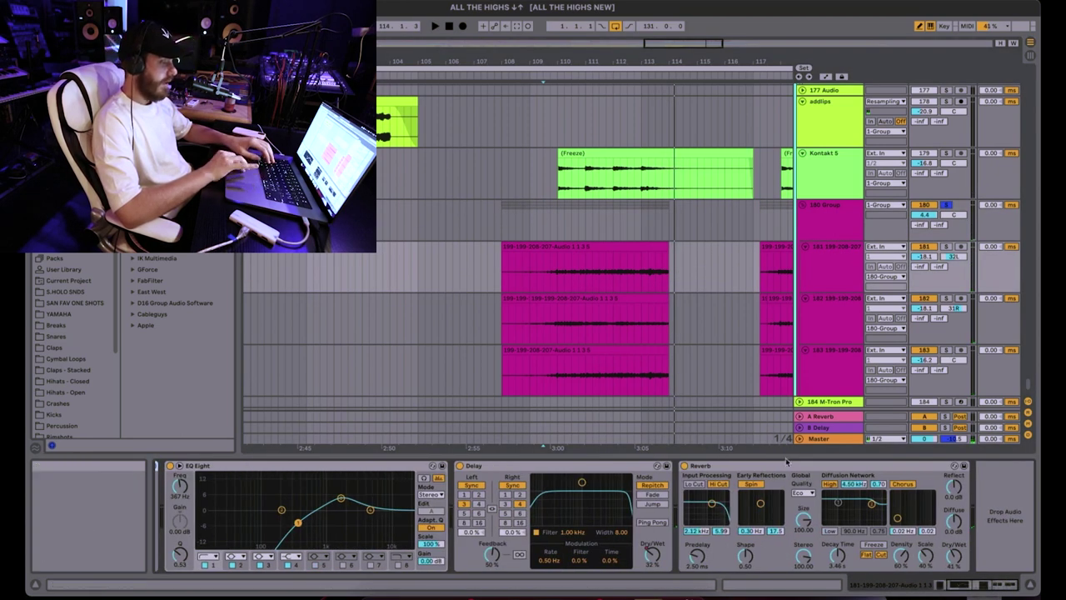
pyautogui.click(787, 465)
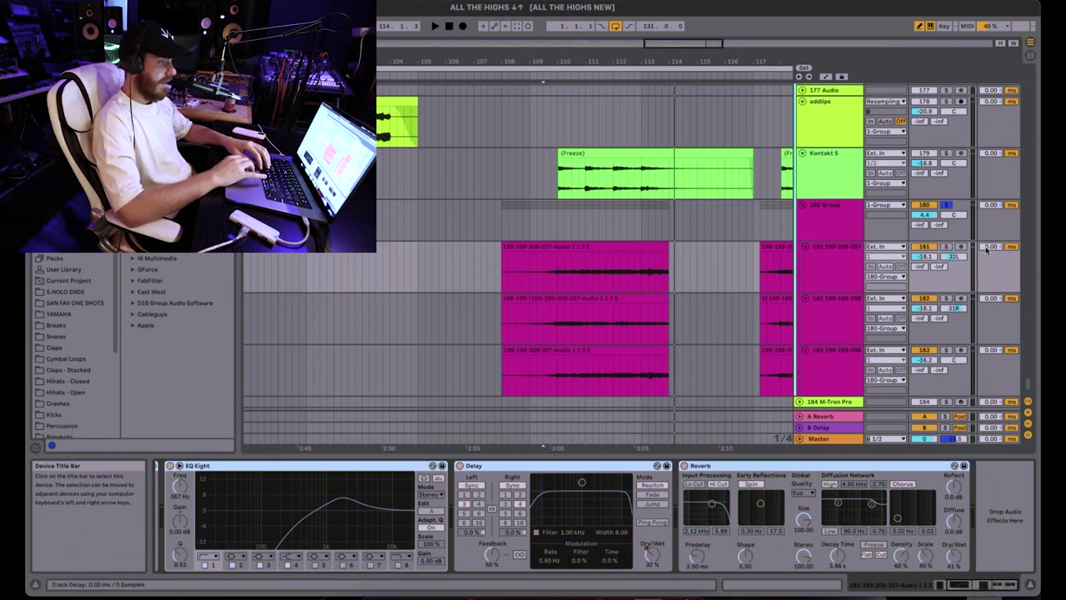
pyautogui.click(537, 282)
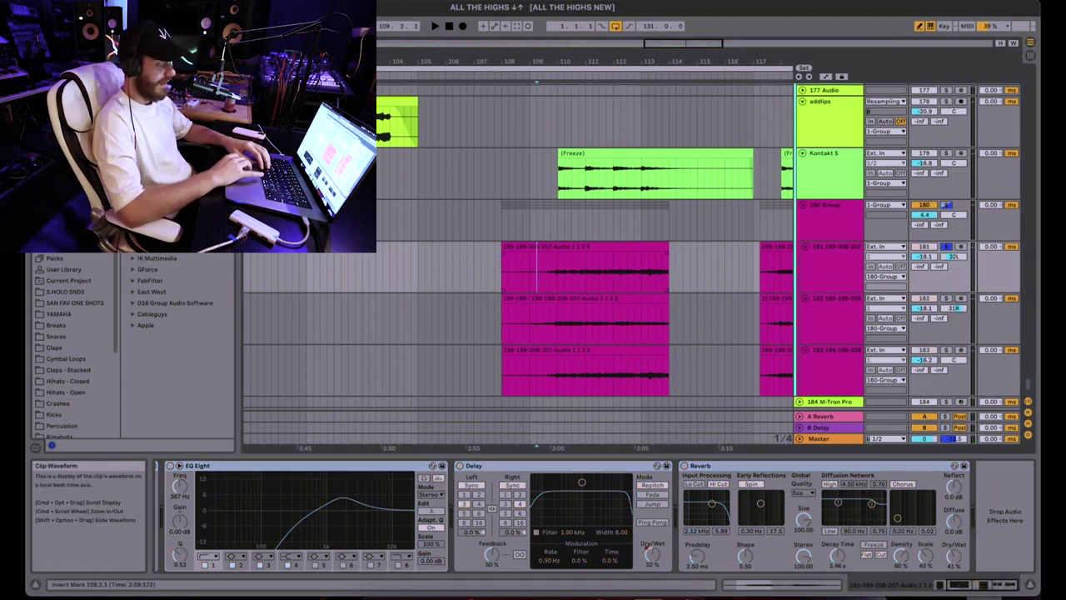
pyautogui.press('space')
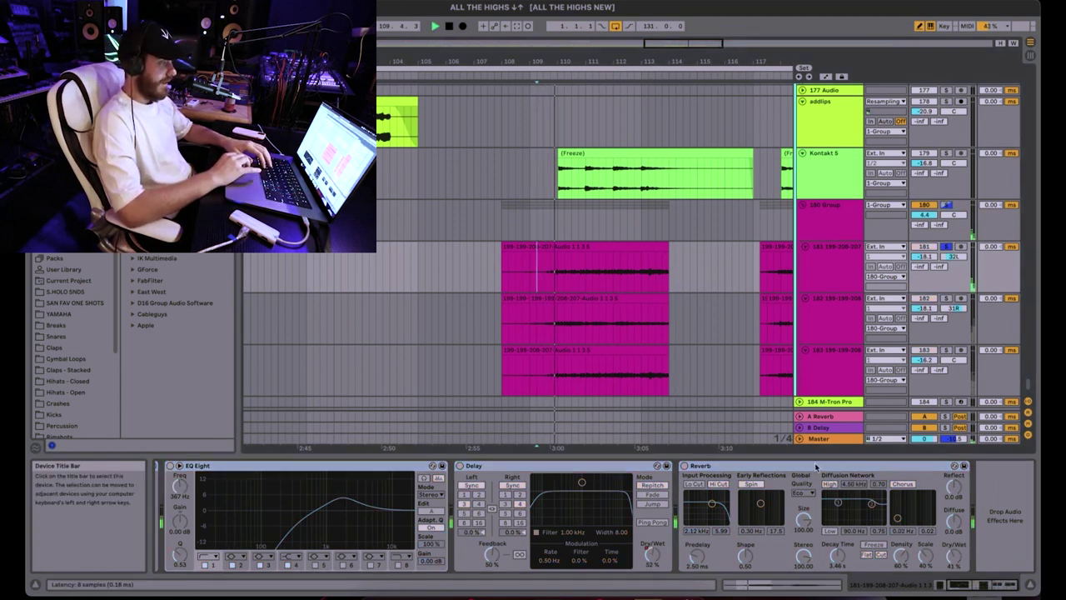
pyautogui.click(845, 224)
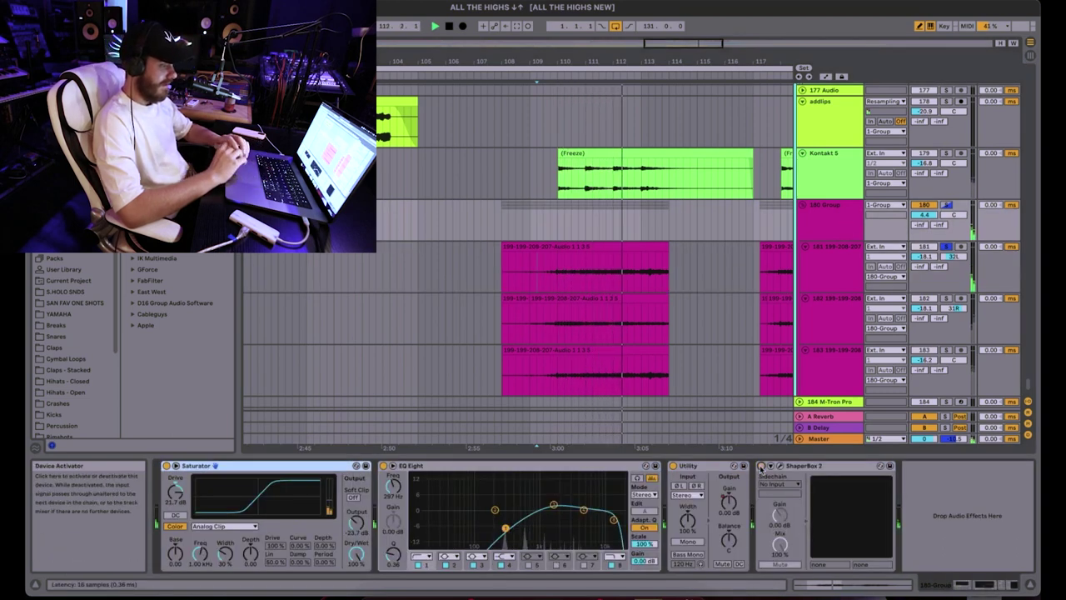
pyautogui.click(853, 290)
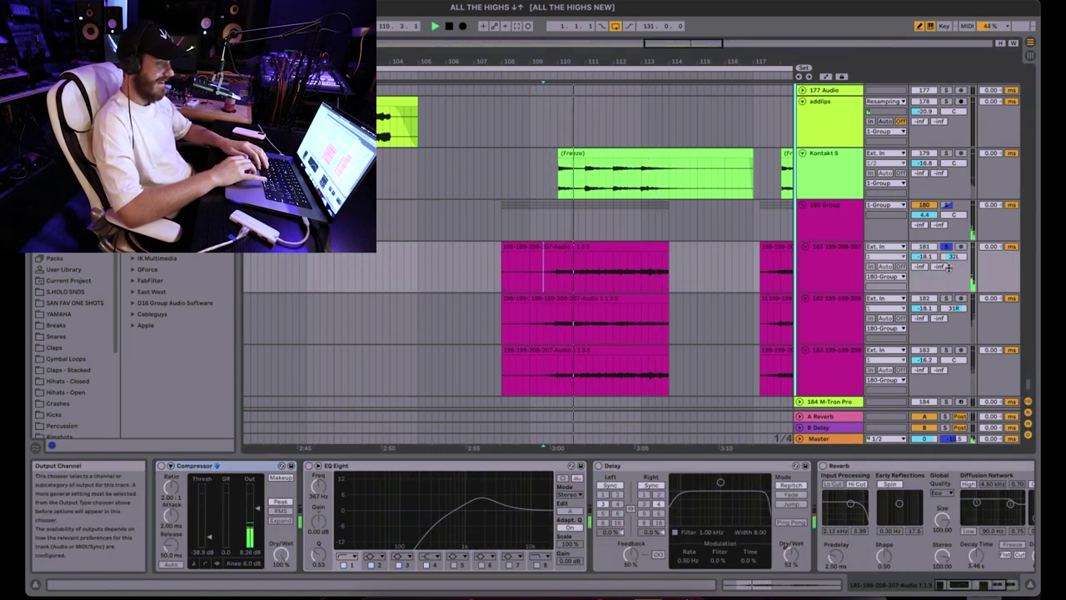
pyautogui.click(265, 466)
pyautogui.press('Delete')
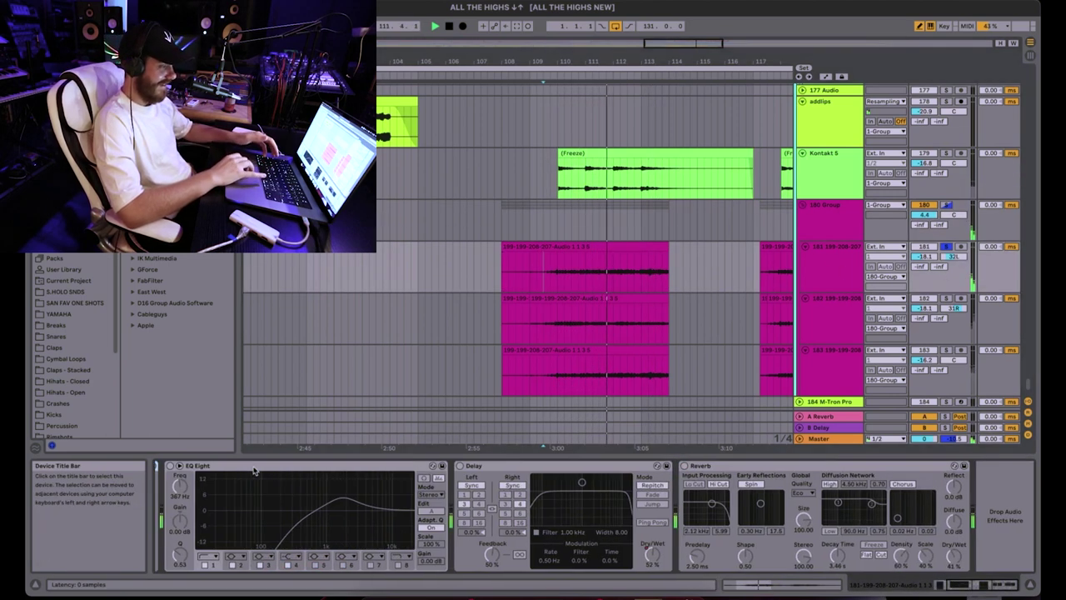
pyautogui.hotkey('ctrl', 'z')
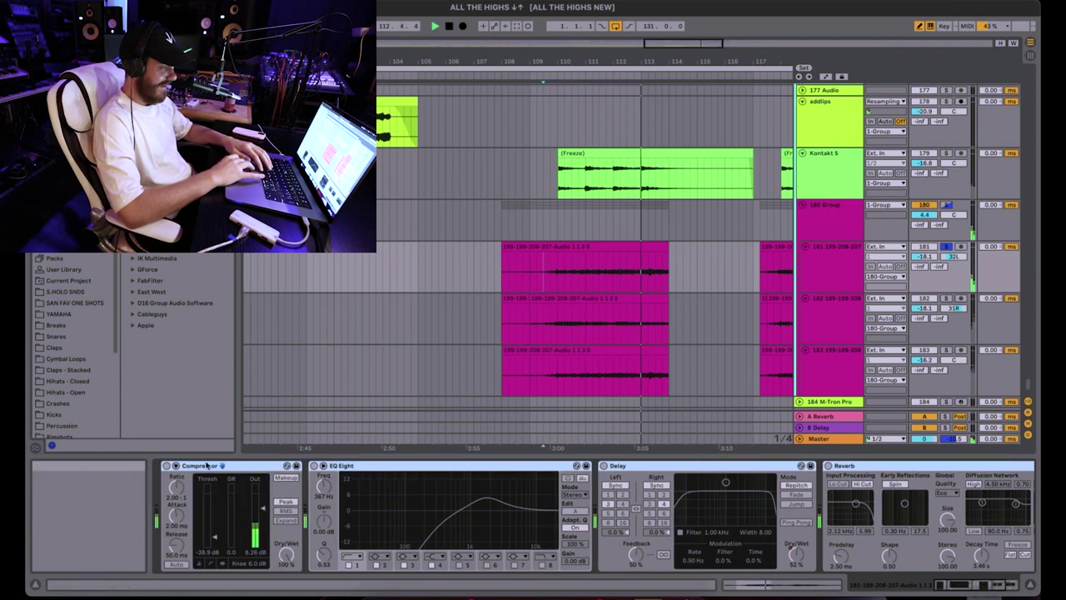
# - Solo tracks 181, 182 and 183 together, play them from bar 109, and audition the whole 180 Group soloed
pyautogui.click(861, 218)
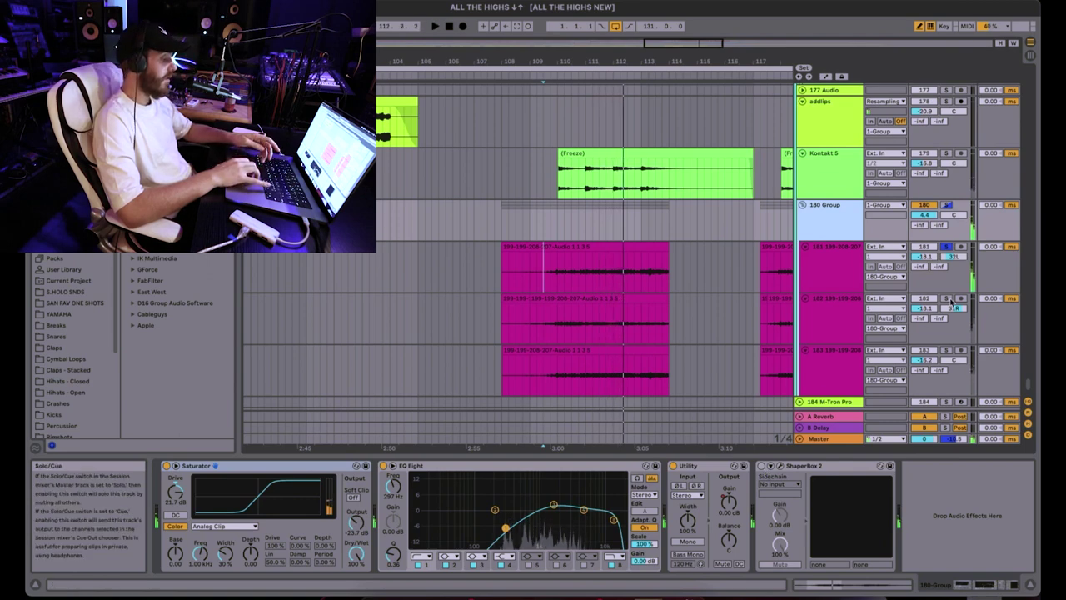
pyautogui.click(948, 299)
pyautogui.keyDown('super'); pyautogui.click(946, 247); pyautogui.keyUp('super')
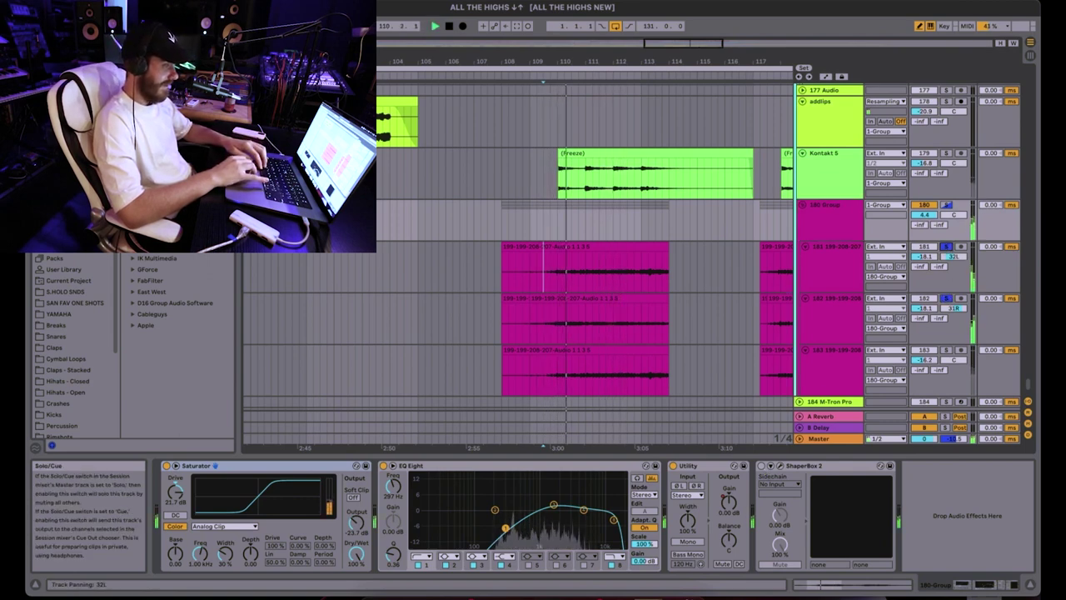
pyautogui.keyDown('super'); pyautogui.click(947, 350); pyautogui.keyUp('super')
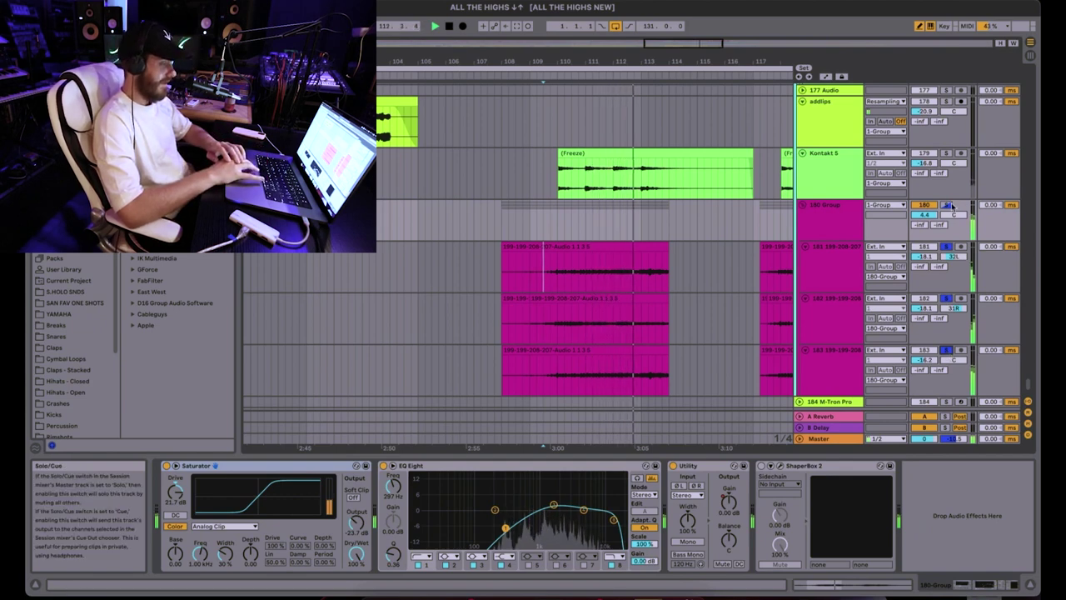
pyautogui.click(531, 220)
pyautogui.press('space')
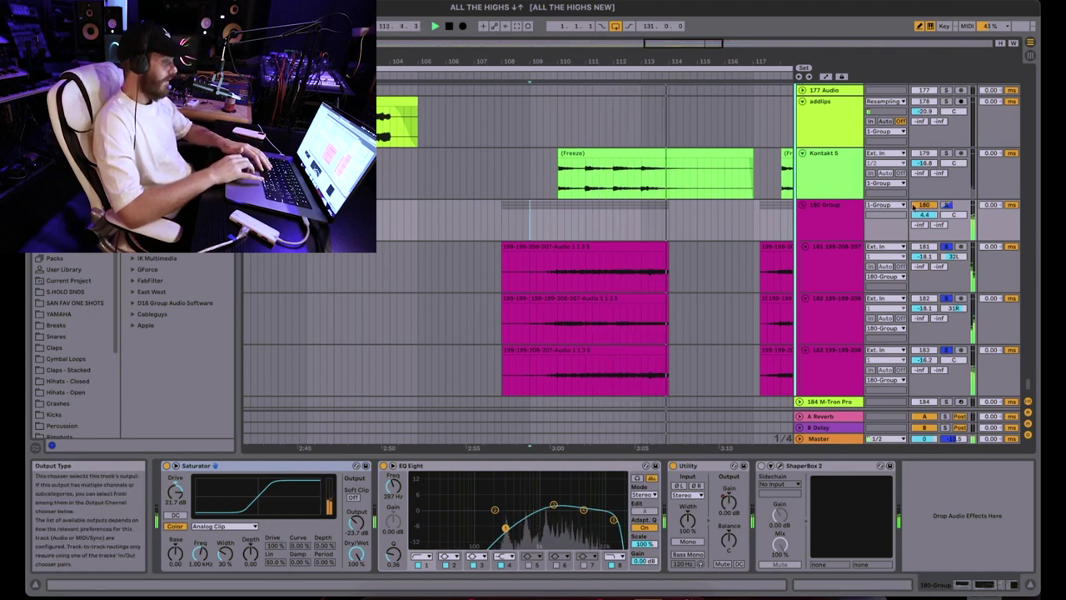
pyautogui.click(947, 205)
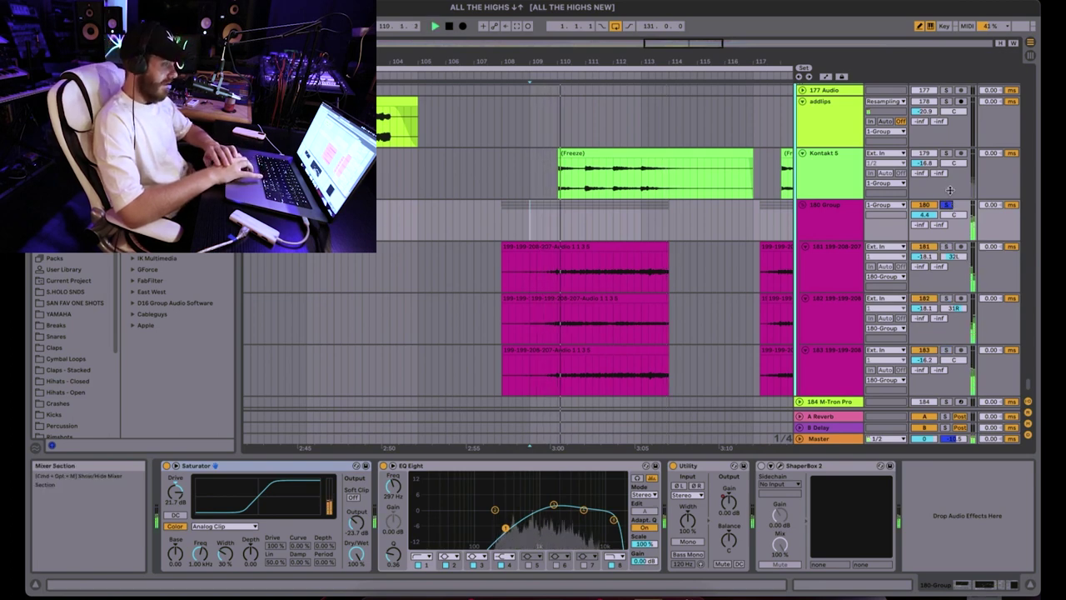
pyautogui.scroll(2, 655, 199)
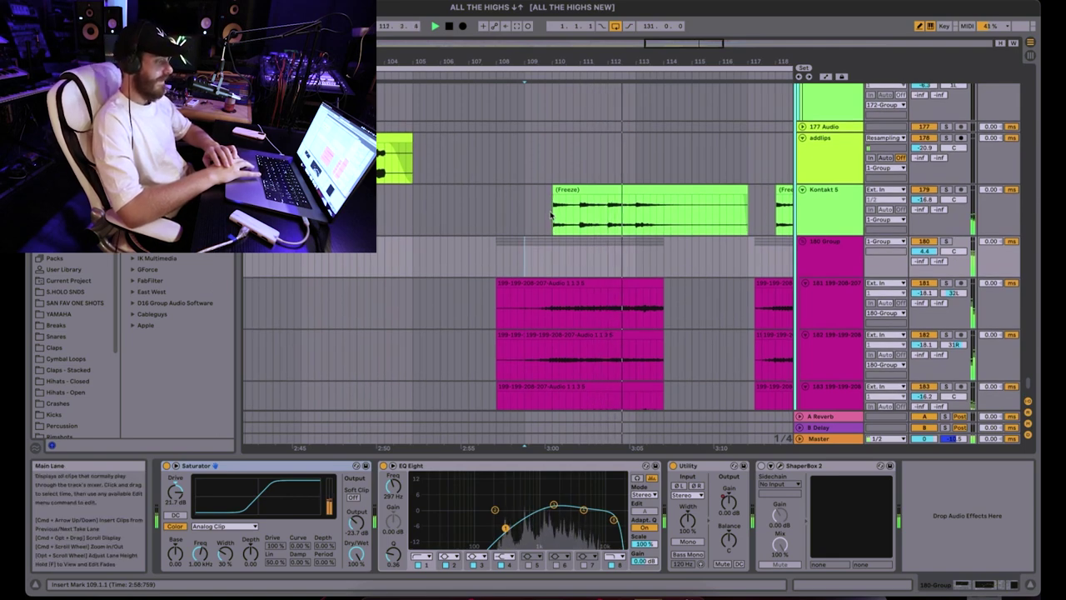
# - Solo Kontakt 5 track 179, play its frozen clip from bar 110, and return to the full mix
pyautogui.click(945, 190)
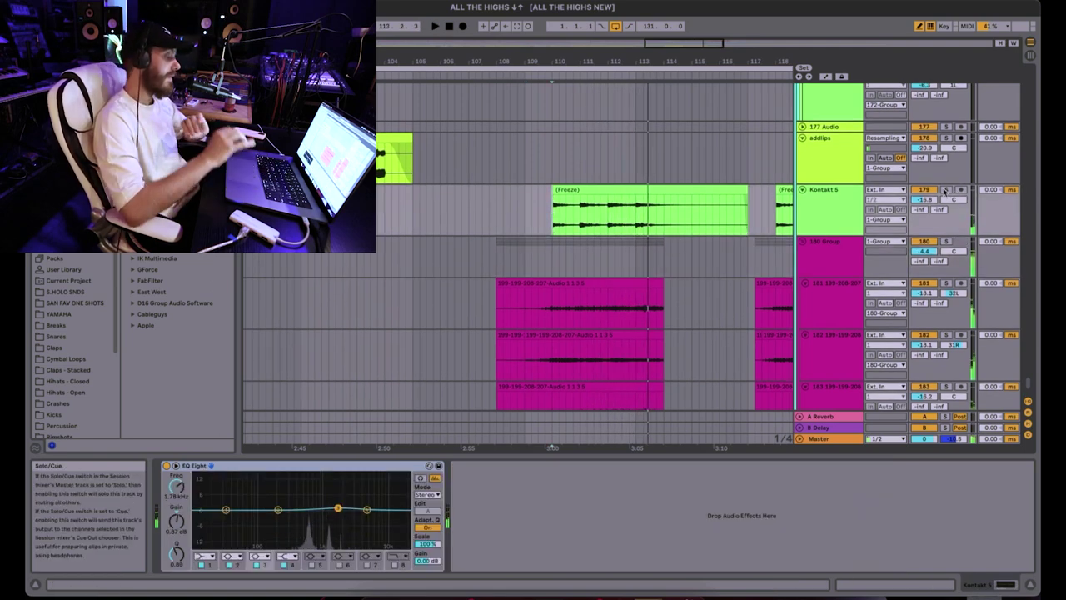
pyautogui.click(945, 191)
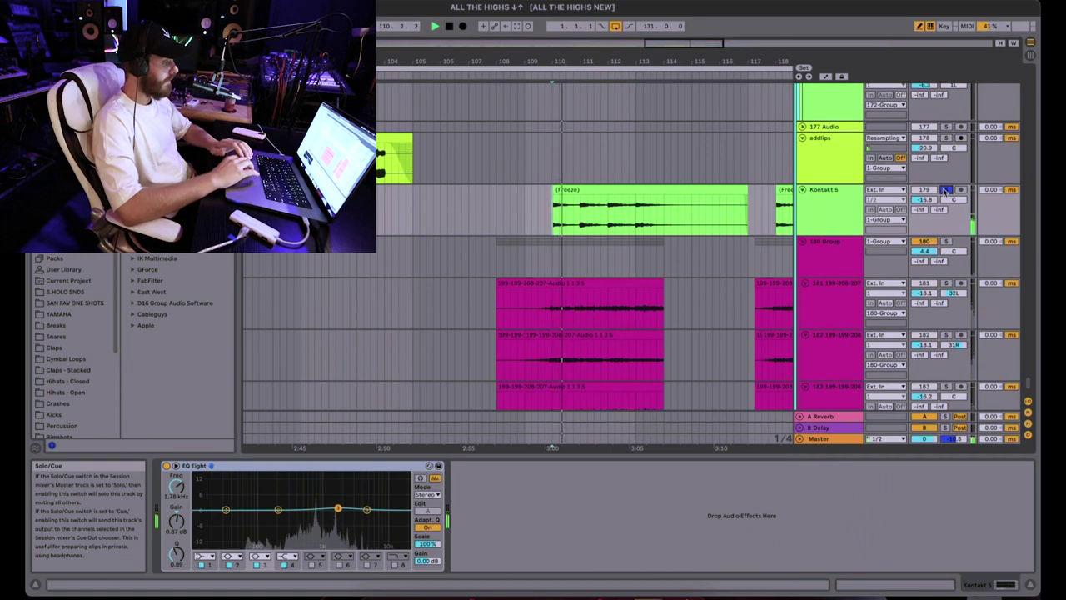
pyautogui.click(945, 191)
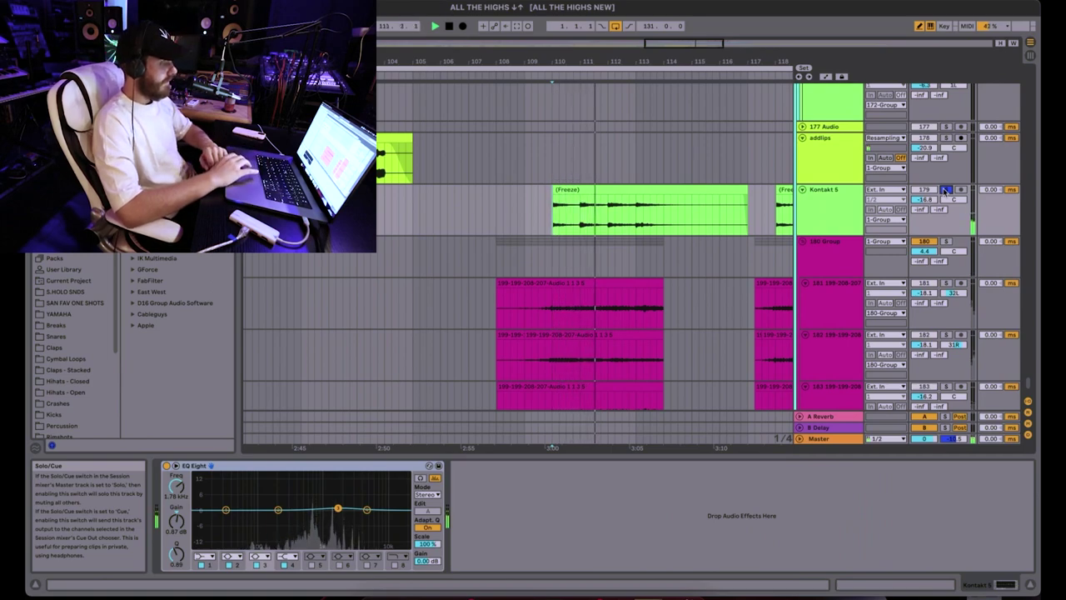
# - Review the arrangement from Kontakt 5 track 179 back to Massive track 69 during playback, and show track 69's EQ Eight and ending clip
pyautogui.hscroll(5, 670, 210)
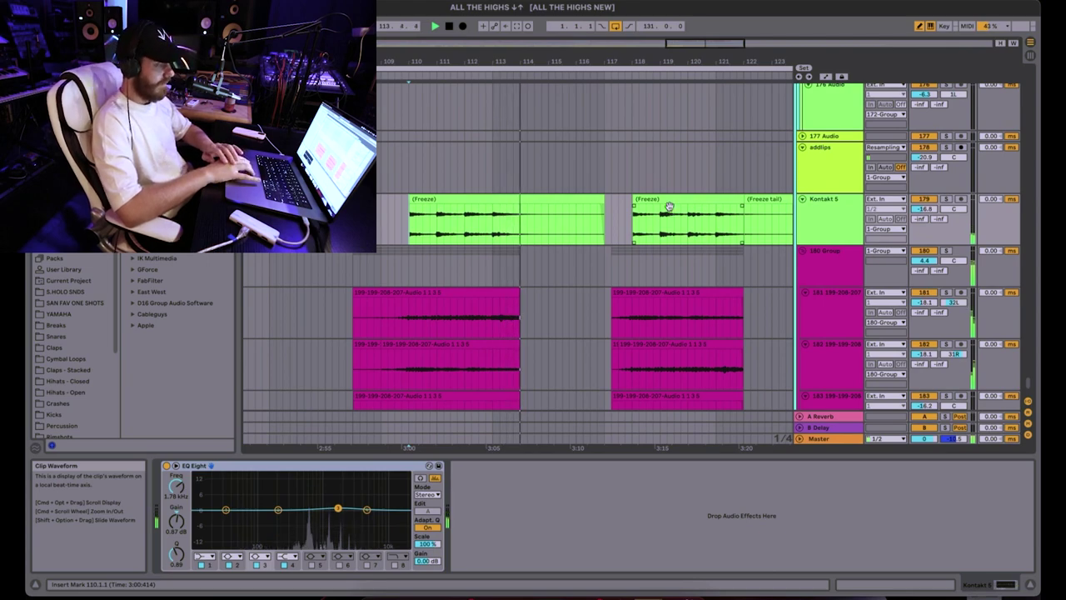
pyautogui.scroll(15, 669, 205)
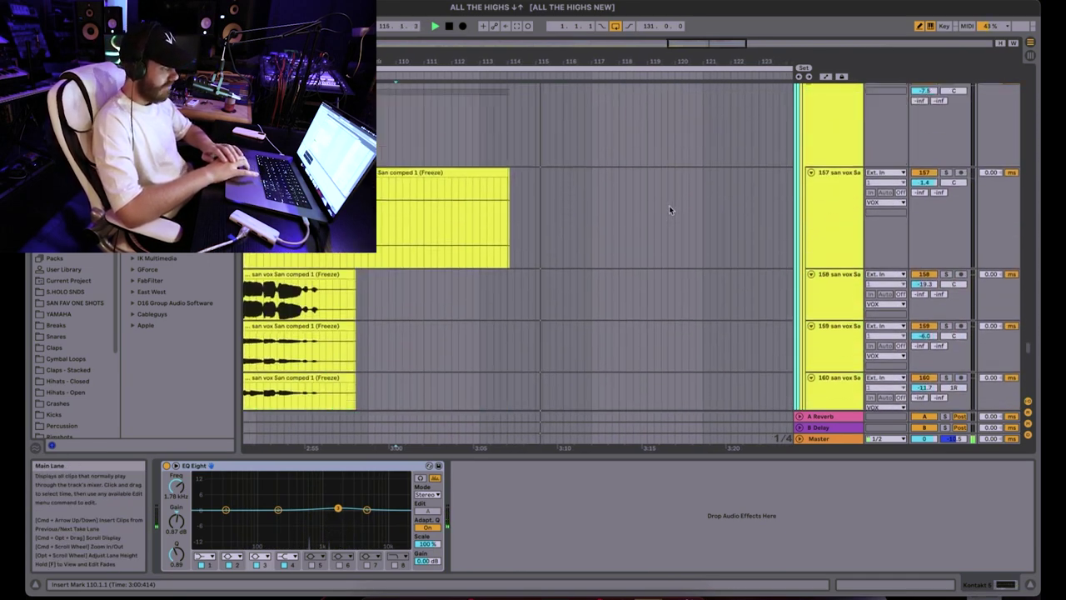
pyautogui.scroll(15, 669, 204)
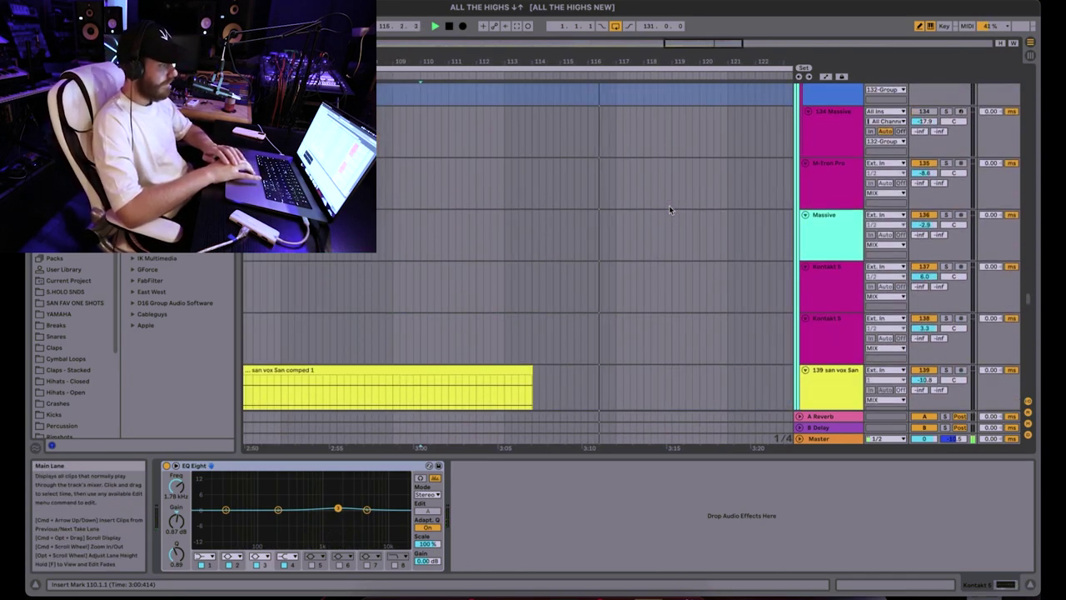
pyautogui.scroll(15, 669, 205)
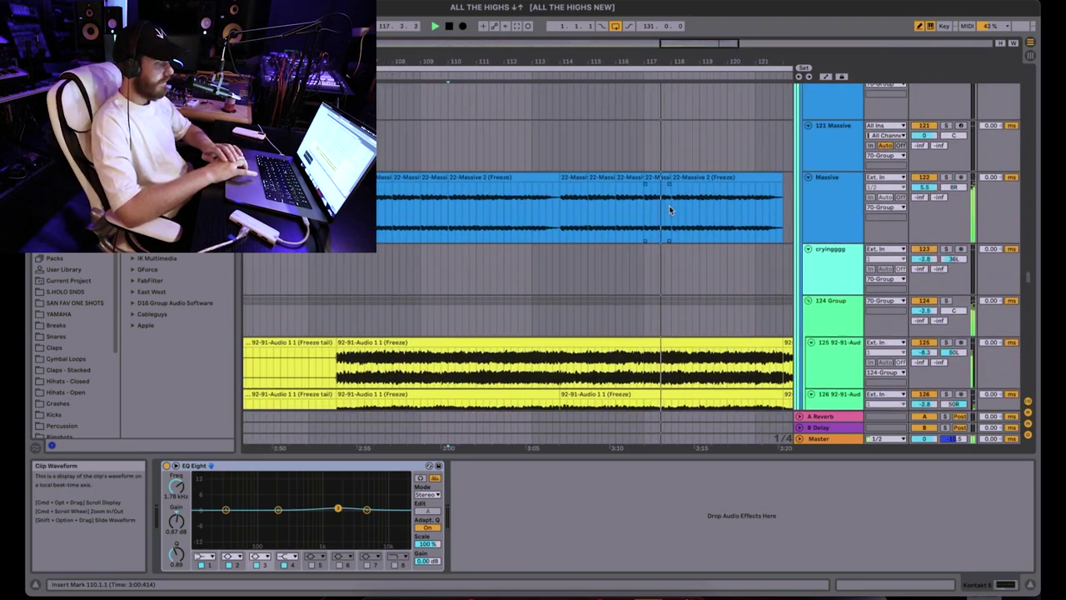
pyautogui.scroll(15, 669, 209)
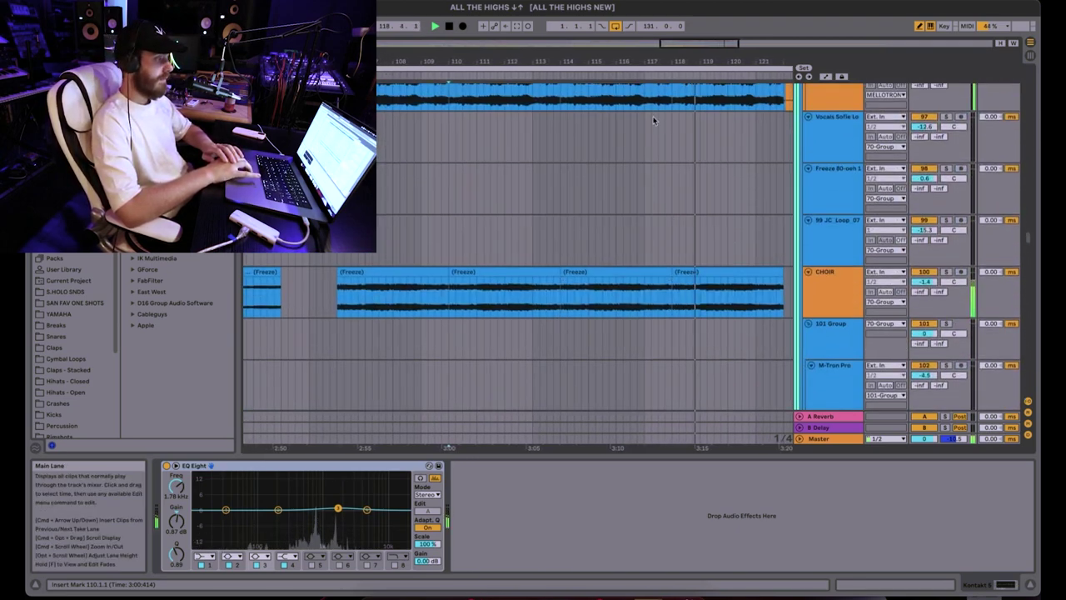
pyautogui.scroll(8, 653, 121)
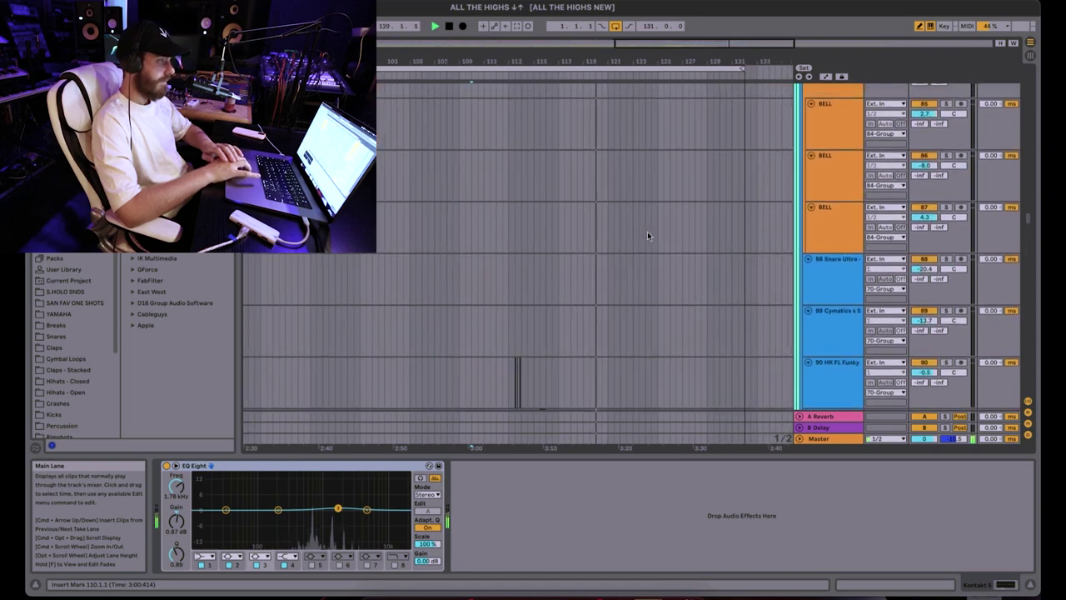
pyautogui.scroll(15, 608, 147)
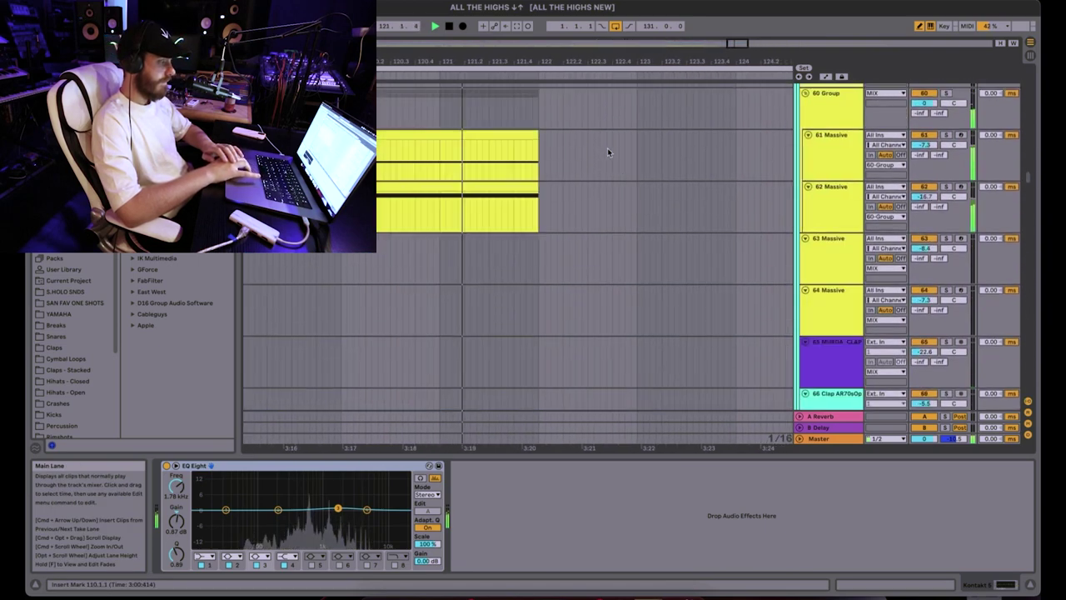
pyautogui.scroll(-5, 608, 148)
pyautogui.click(828, 196)
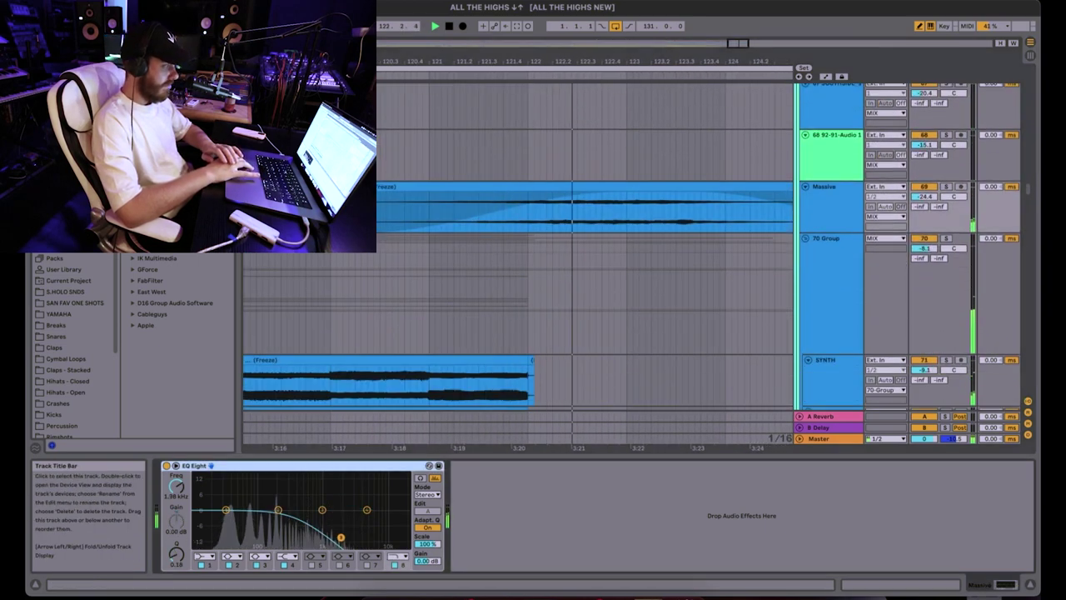
pyautogui.moveTo(503, 67); pyautogui.dragTo(503, 61)
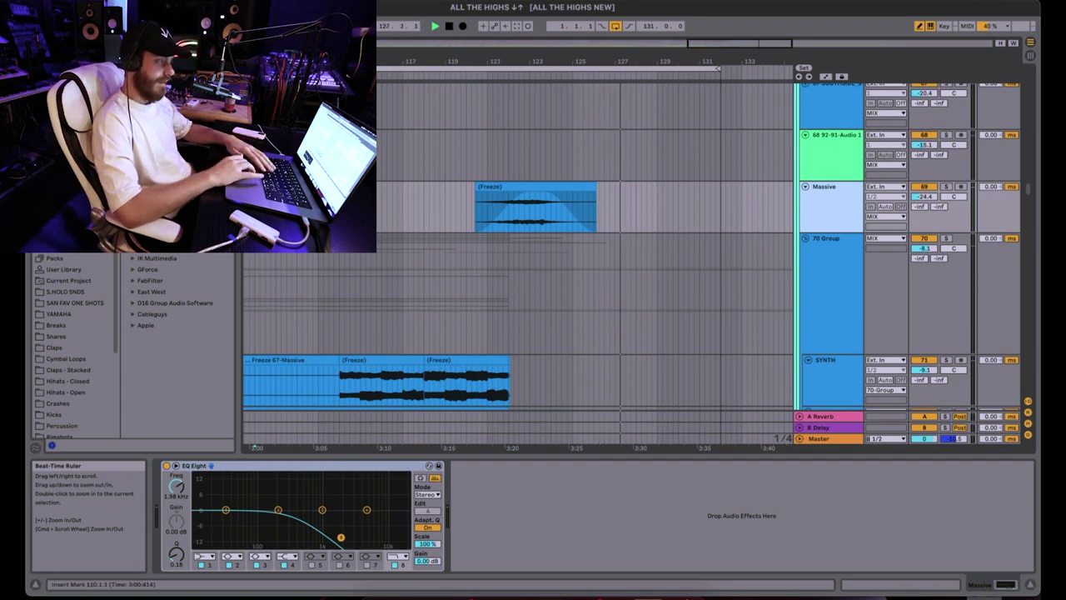
# - Place the insert mark at bar 109 on 1 Group and look through its effects chain
pyautogui.scroll(20, 467, 238)
pyautogui.hscroll(-5, 468, 238)
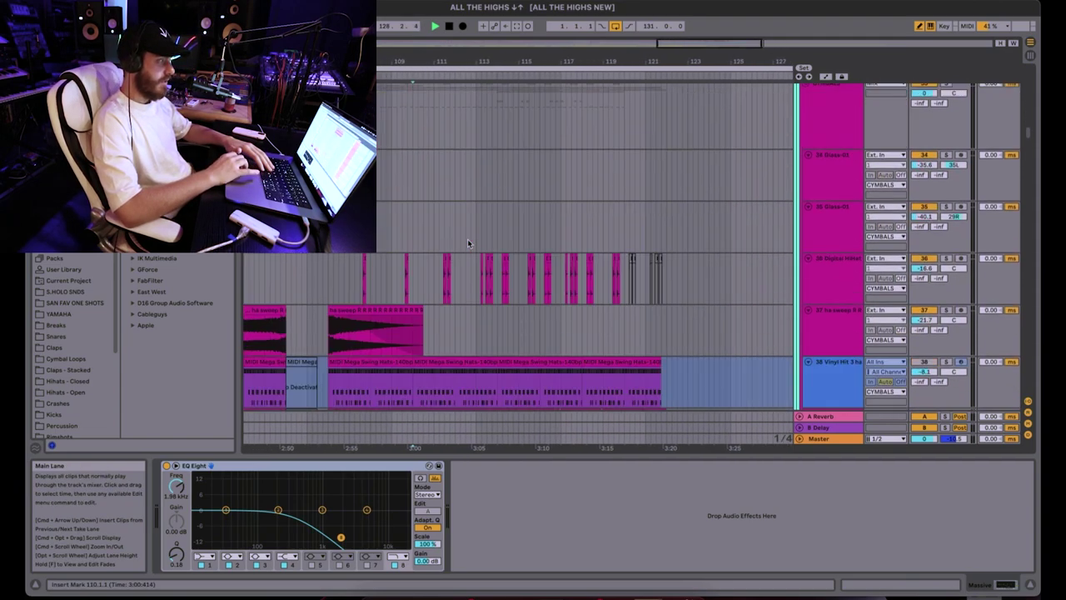
pyautogui.scroll(10, 467, 238)
pyautogui.click(398, 238)
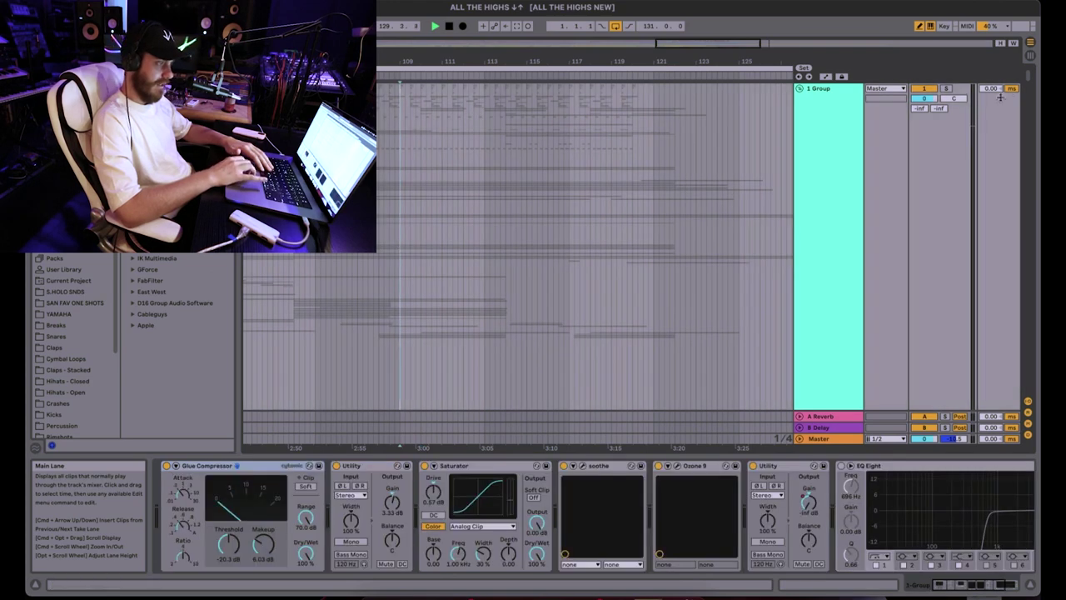
pyautogui.click(820, 169)
pyautogui.hscroll(5, 588, 529)
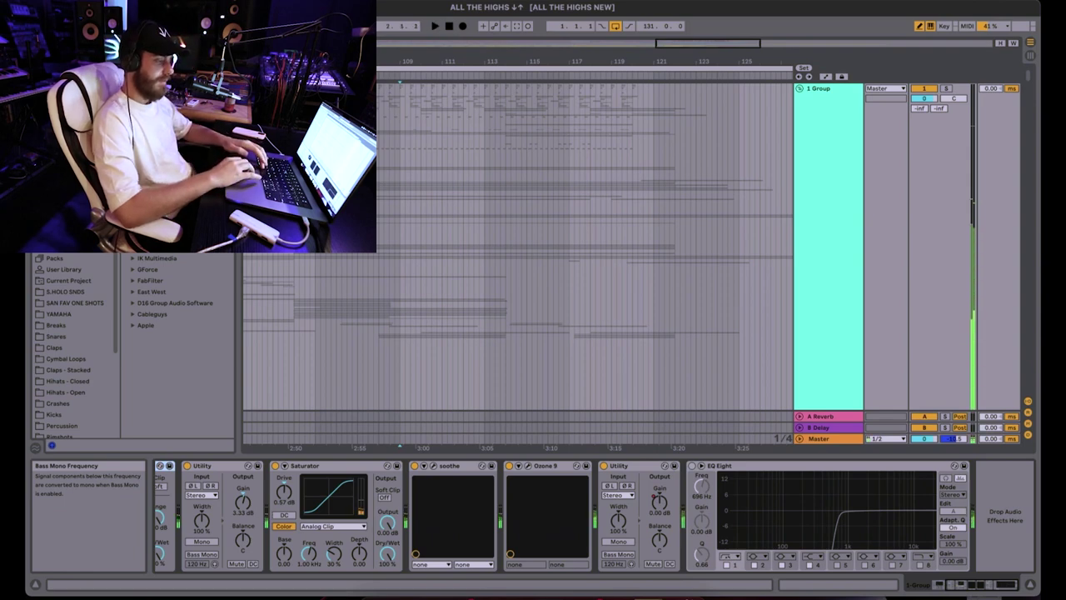
# - Open Ozone 9 on 1 Group to inspect its limiting settings, and hide the plug-in window
pyautogui.click(528, 467)
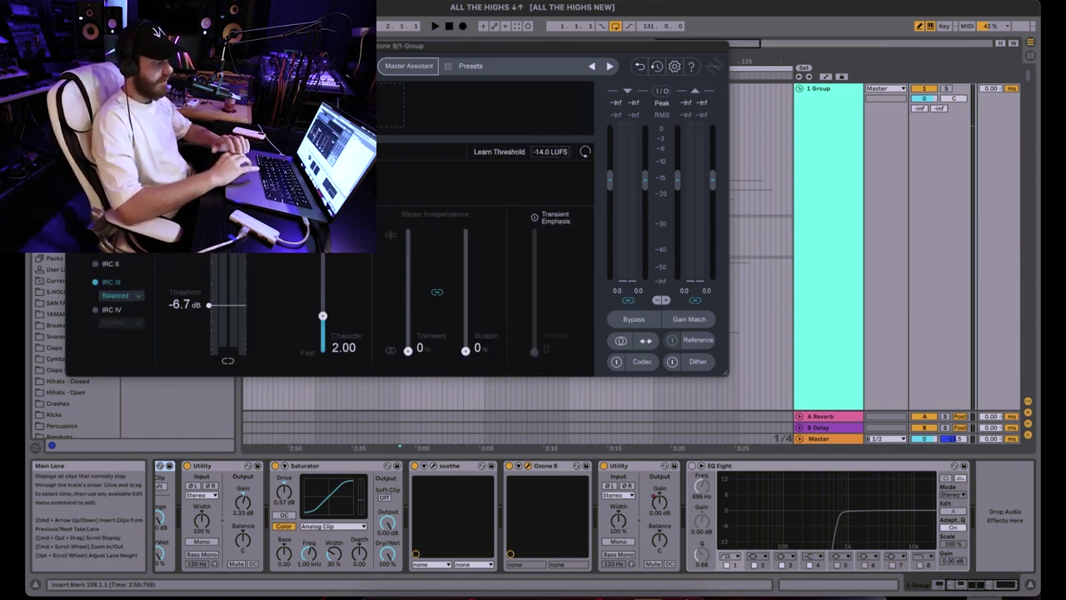
pyautogui.hscroll(-3, 512, 495)
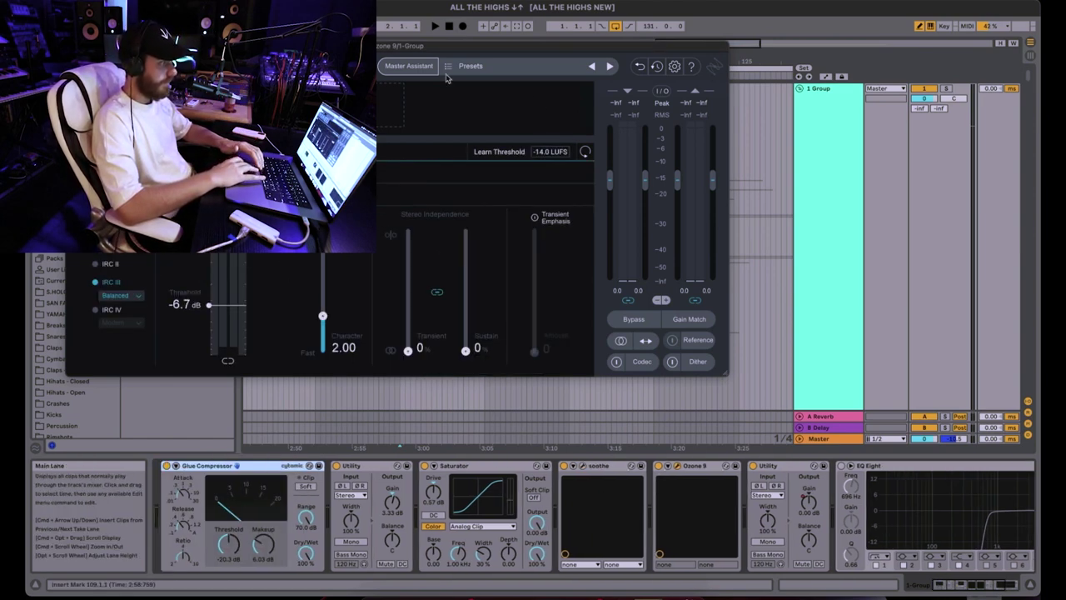
pyautogui.press('super+alt+p')
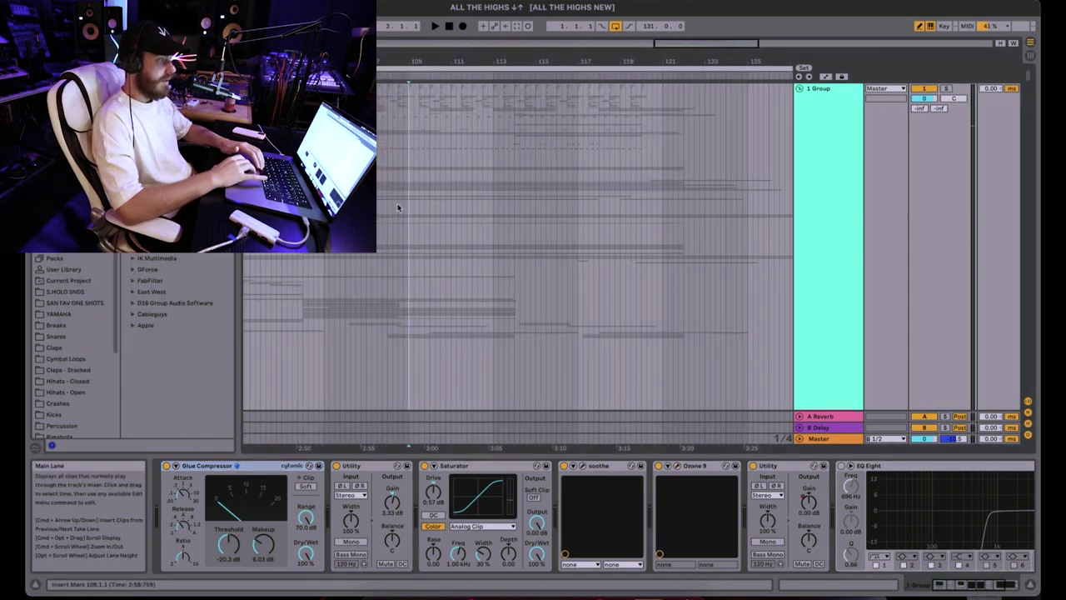
# - Check the Master track for effects and return to the 1 Group effects chain
pyautogui.hscroll(-1, 399, 207)
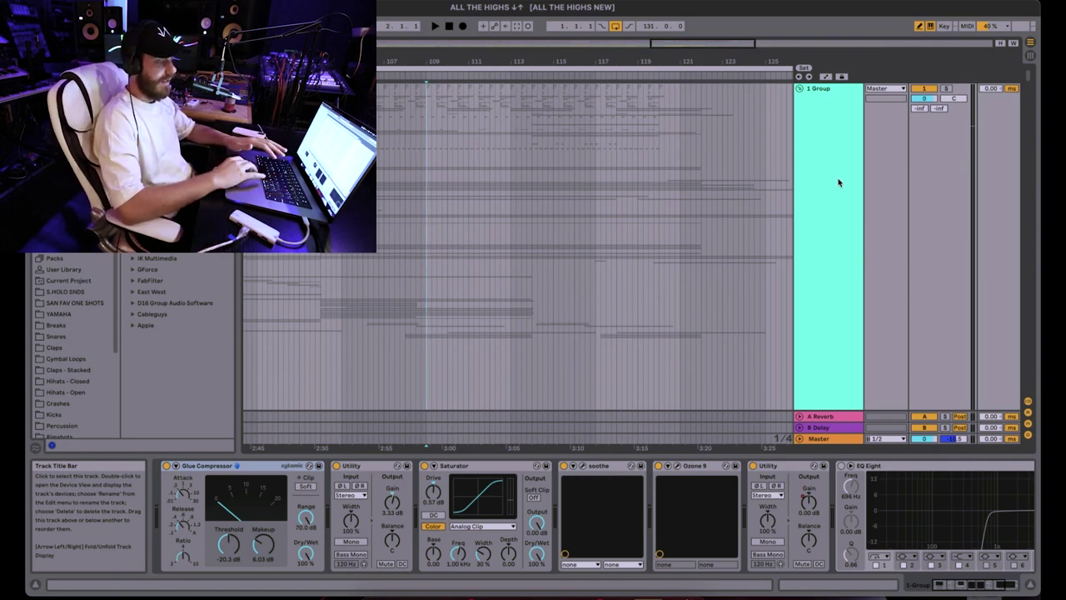
pyautogui.click(828, 442)
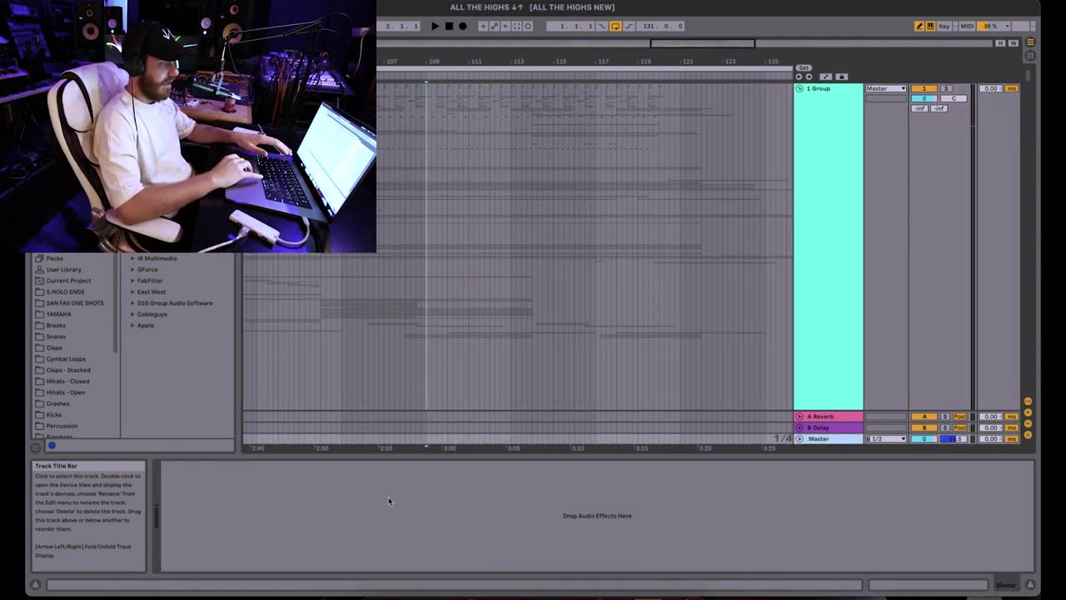
pyautogui.click(839, 226)
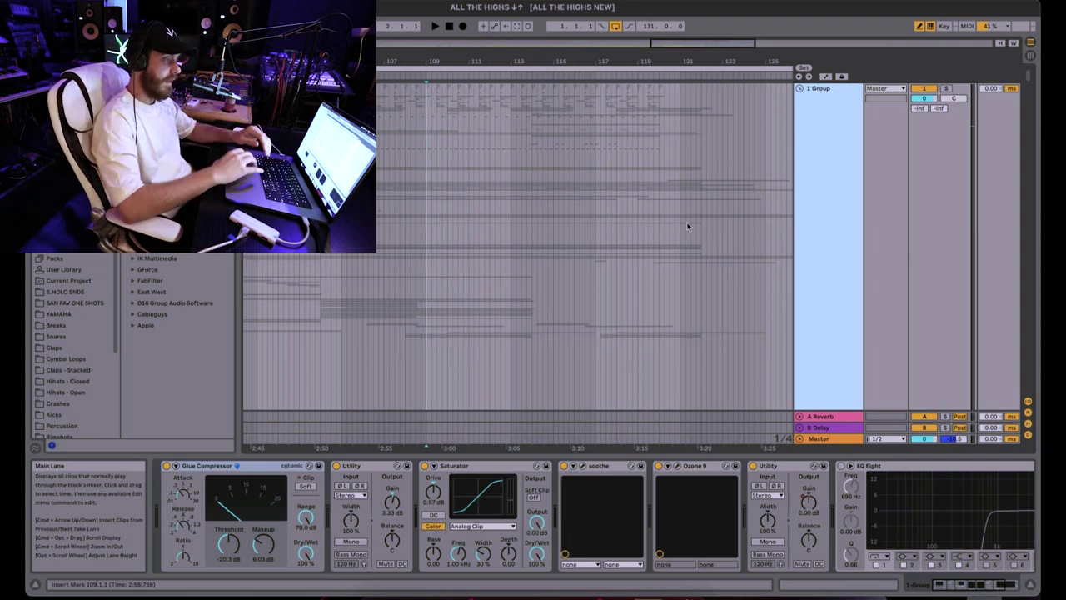
# - Look through the project's tracks down to 184 M-Tron Pro and back up to 1 Group
pyautogui.press('u')
pyautogui.scroll(-10, 686, 222)
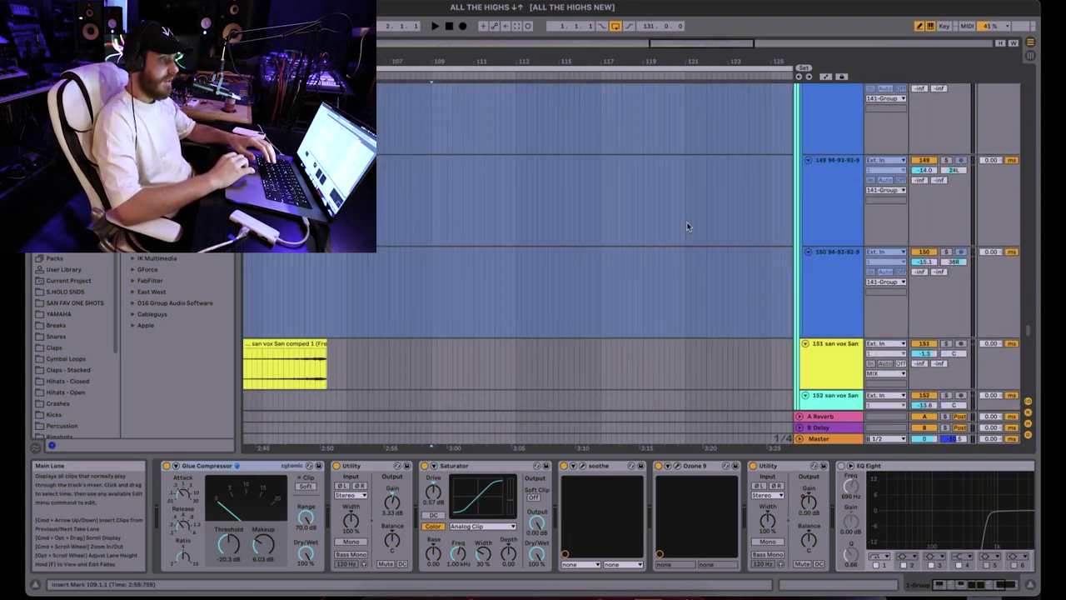
pyautogui.scroll(-10, 687, 222)
pyautogui.hscroll(-3, 686, 222)
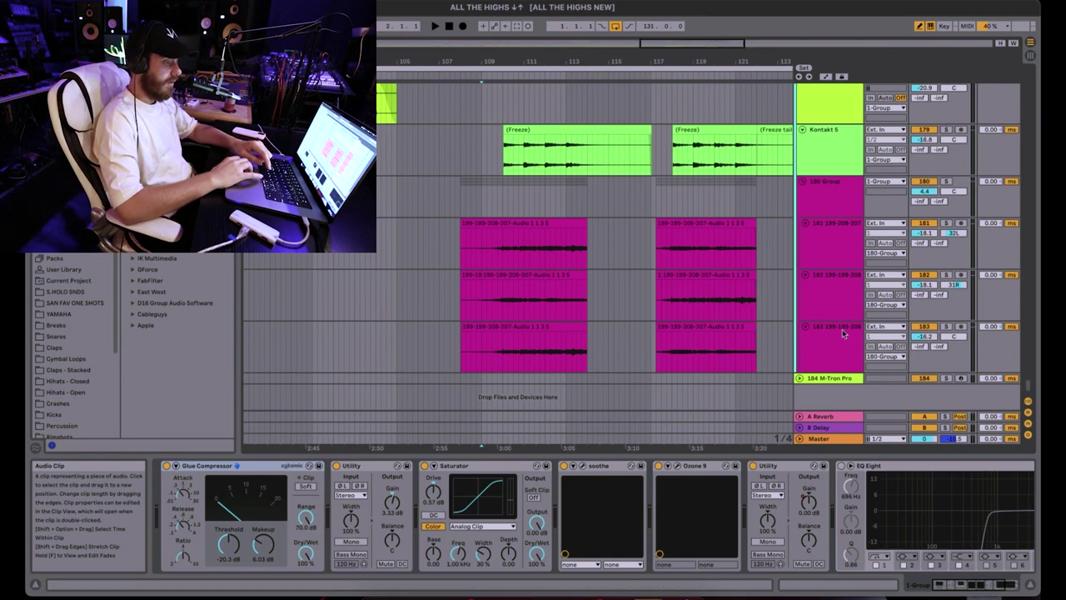
pyautogui.scroll(5, 721, 291)
pyautogui.scroll(20, 721, 292)
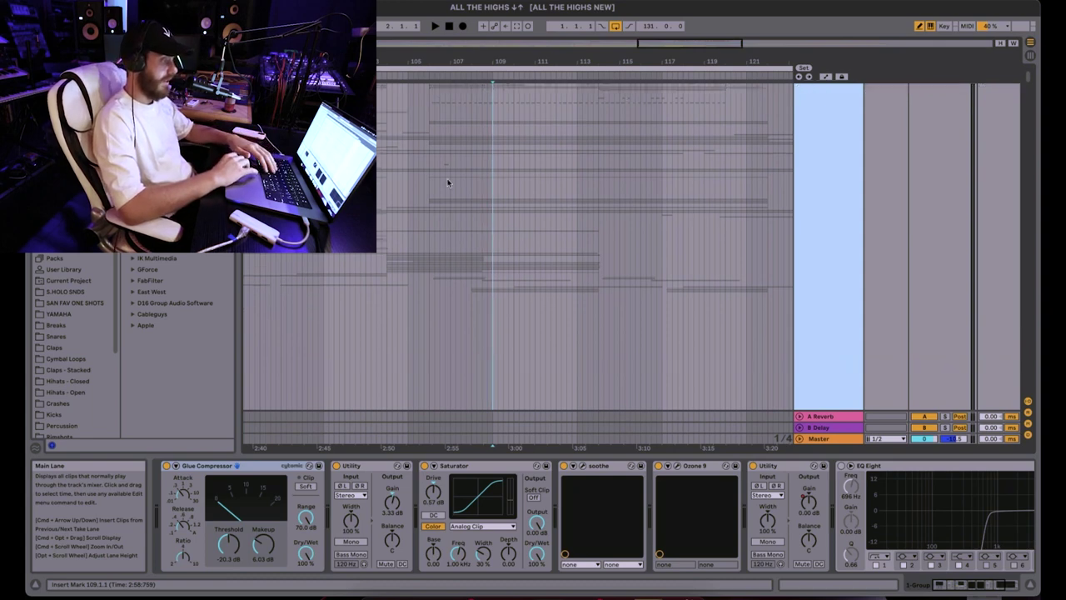
pyautogui.click(446, 181)
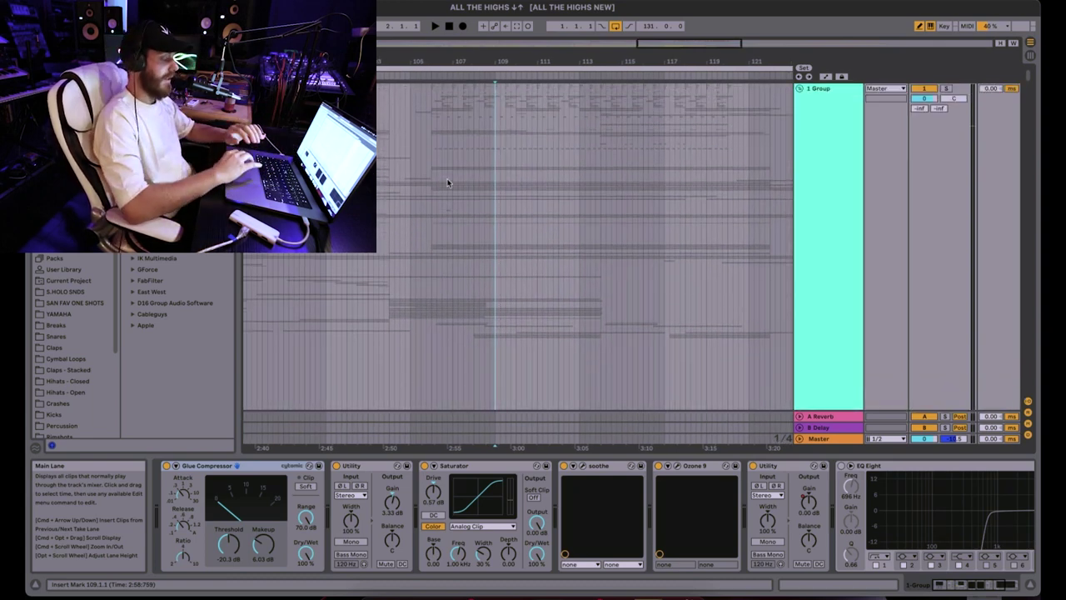
pyautogui.press('Right')
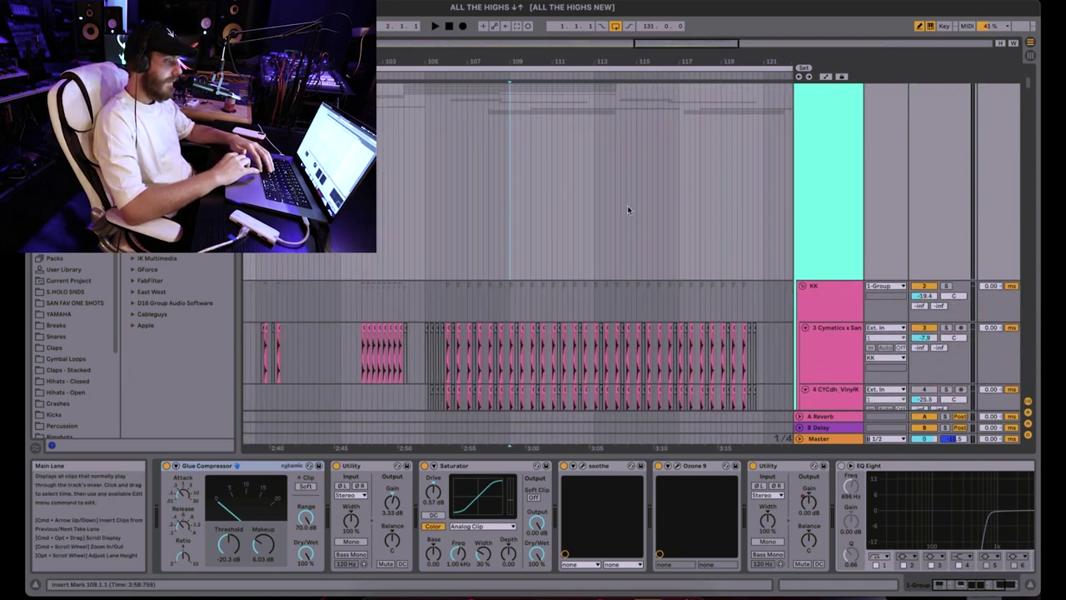
pyautogui.press('Left')
pyautogui.press('space')
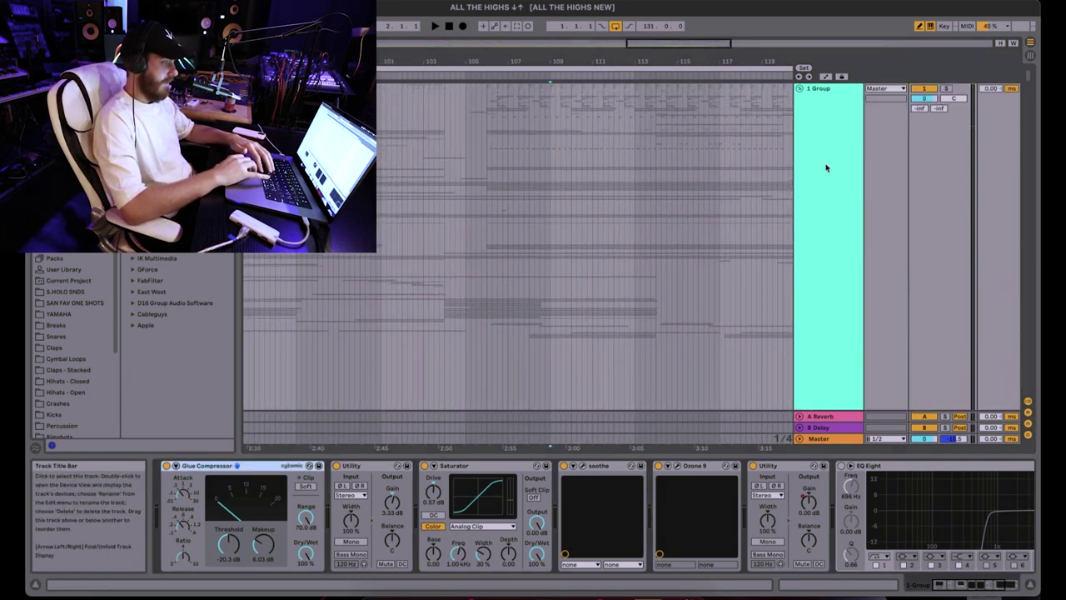
# - Play the section from bar 109 while looking through 1 Group's effects chain
pyautogui.hscroll(3, 600, 500)
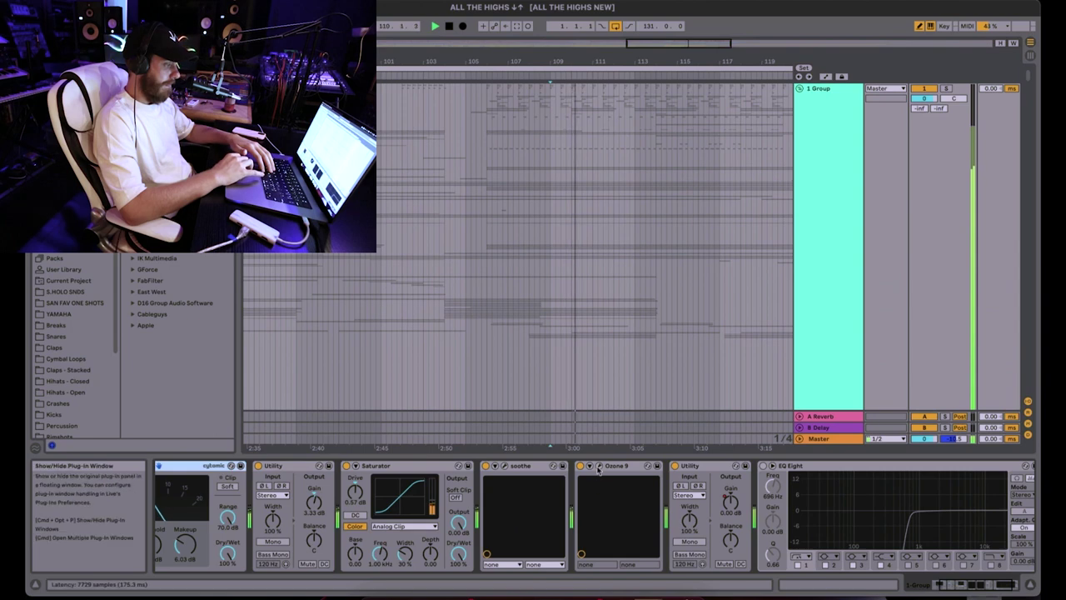
pyautogui.hscroll(-3, 600, 468)
pyautogui.press('space')
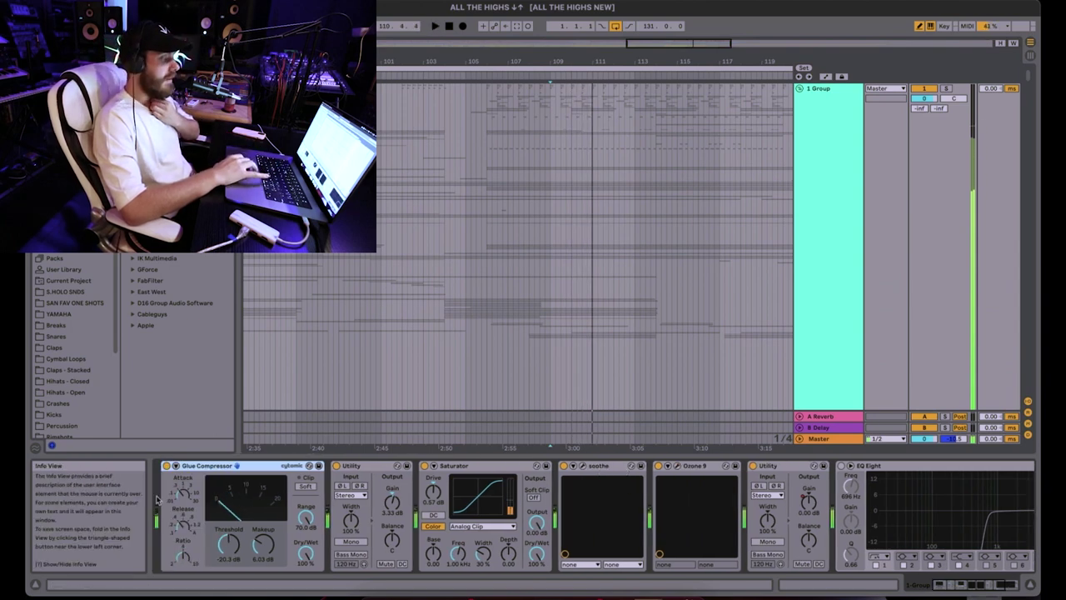
# - Unfold 1 Group and inspect the effects on its KK and MIX subgroups
pyautogui.press('Right')
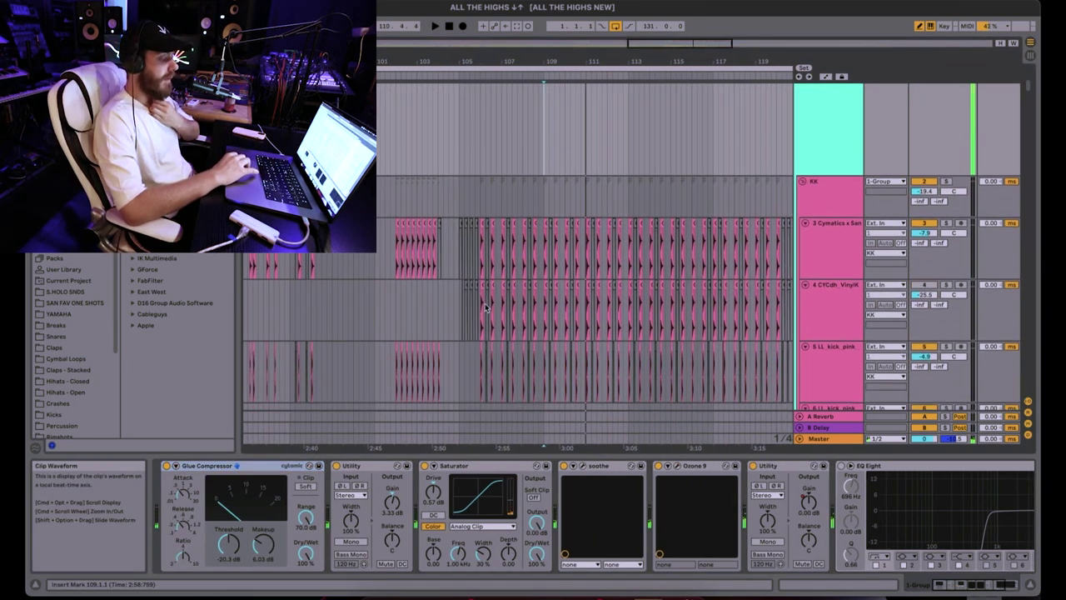
pyautogui.click(797, 169)
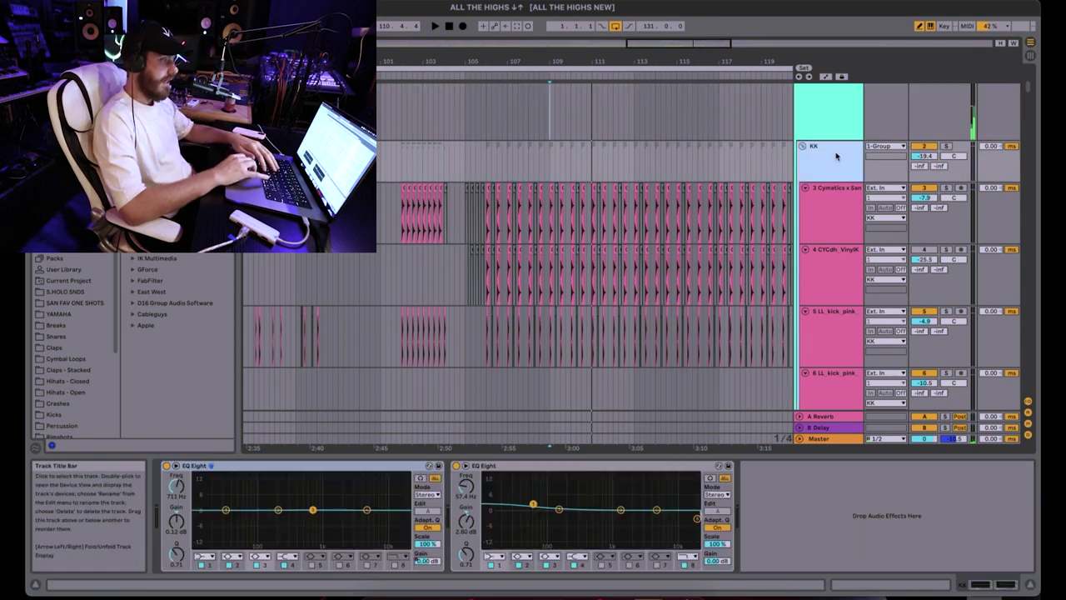
pyautogui.scroll(-5, 508, 232)
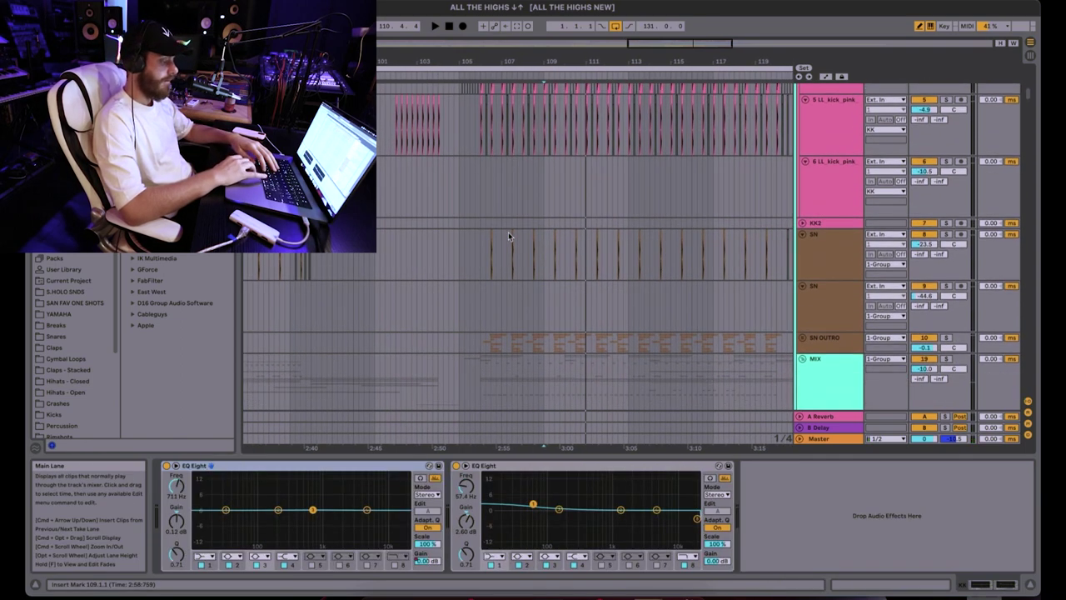
pyautogui.scroll(-4, 509, 236)
pyautogui.click(830, 308)
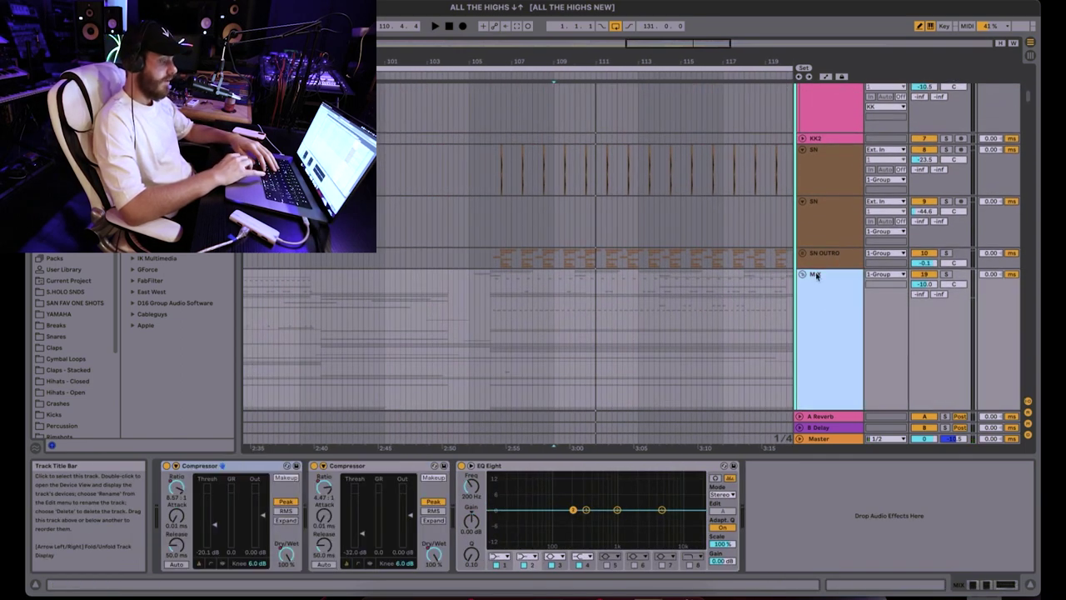
pyautogui.scroll(-5, 829, 292)
pyautogui.click(842, 307)
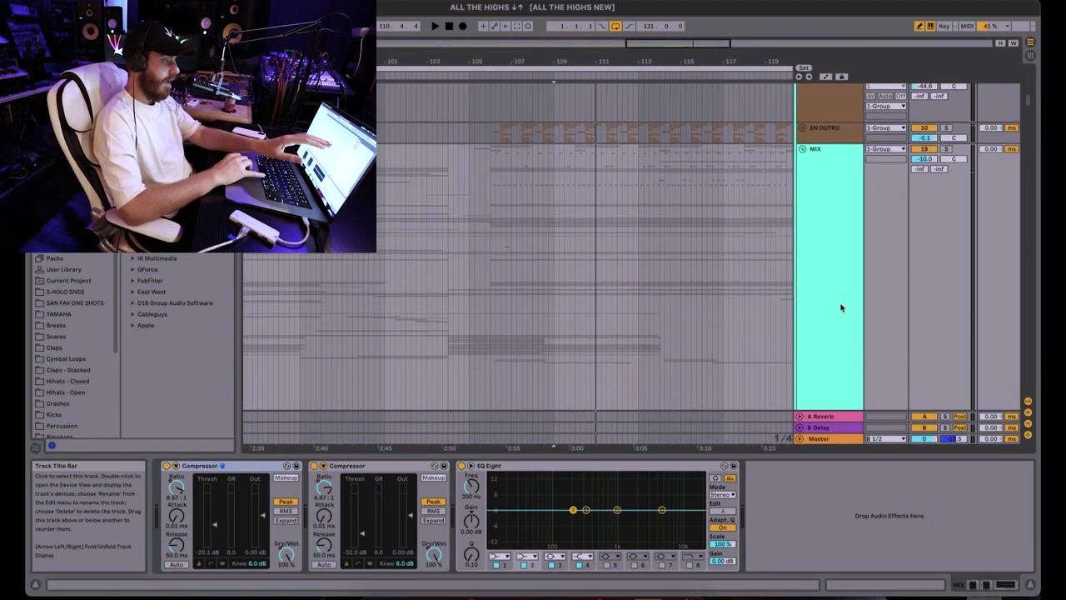
# - Unfold the MIX group to look through its tracks, and fold it again
pyautogui.press('Right')
pyautogui.scroll(-8, 841, 308)
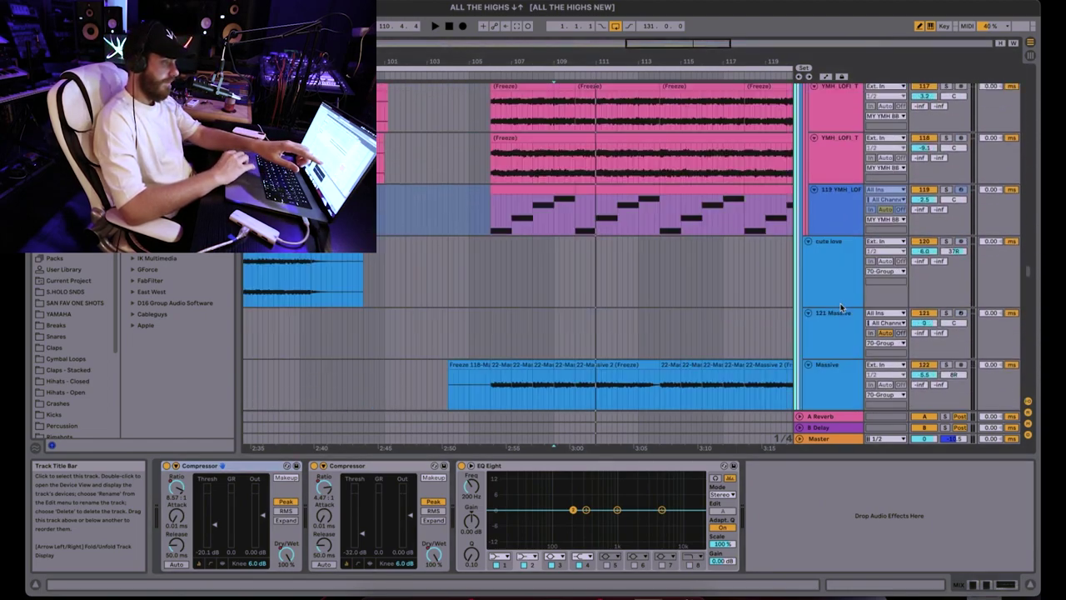
pyautogui.scroll(20, 842, 307)
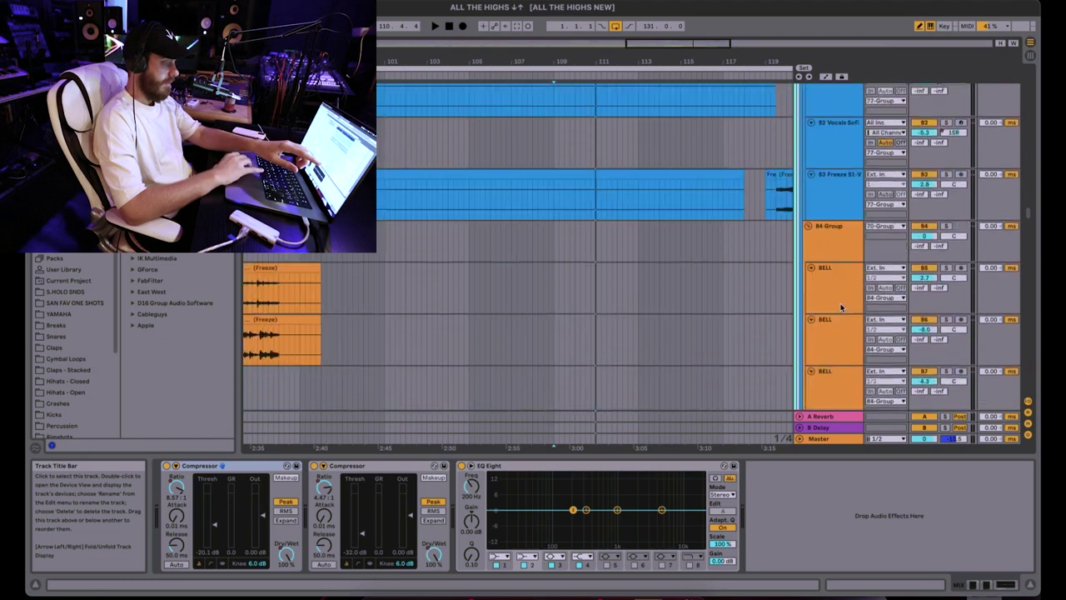
pyautogui.scroll(20, 842, 308)
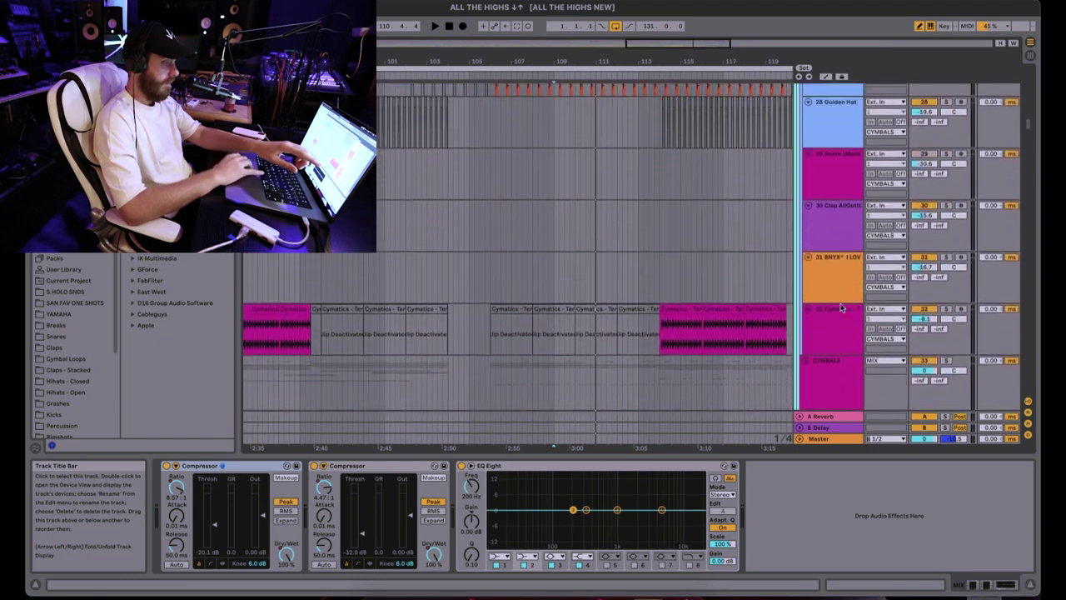
pyautogui.scroll(20, 841, 307)
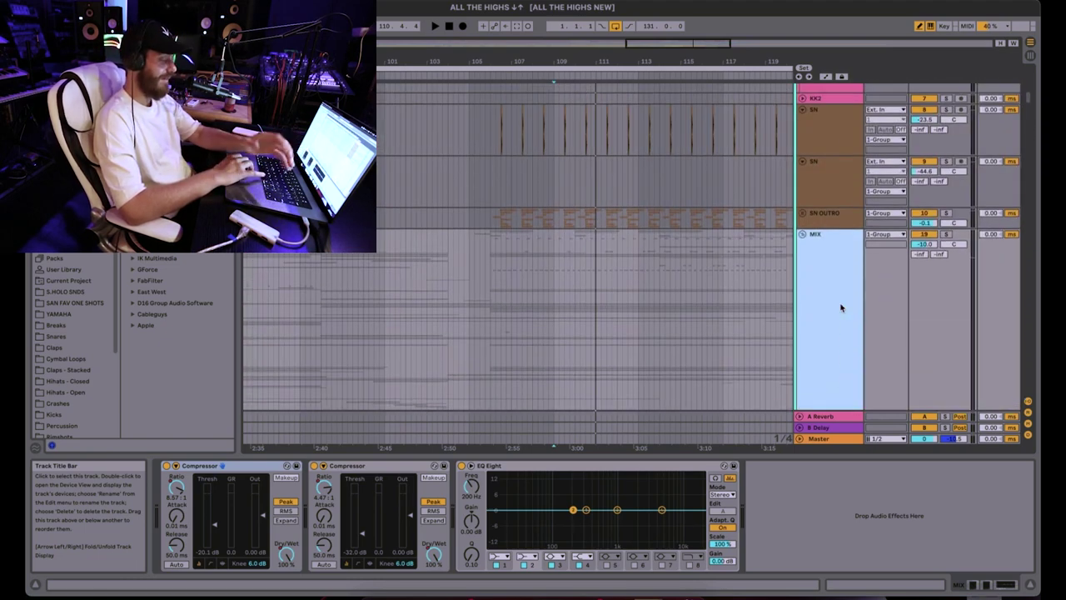
pyautogui.scroll(-1, 842, 308)
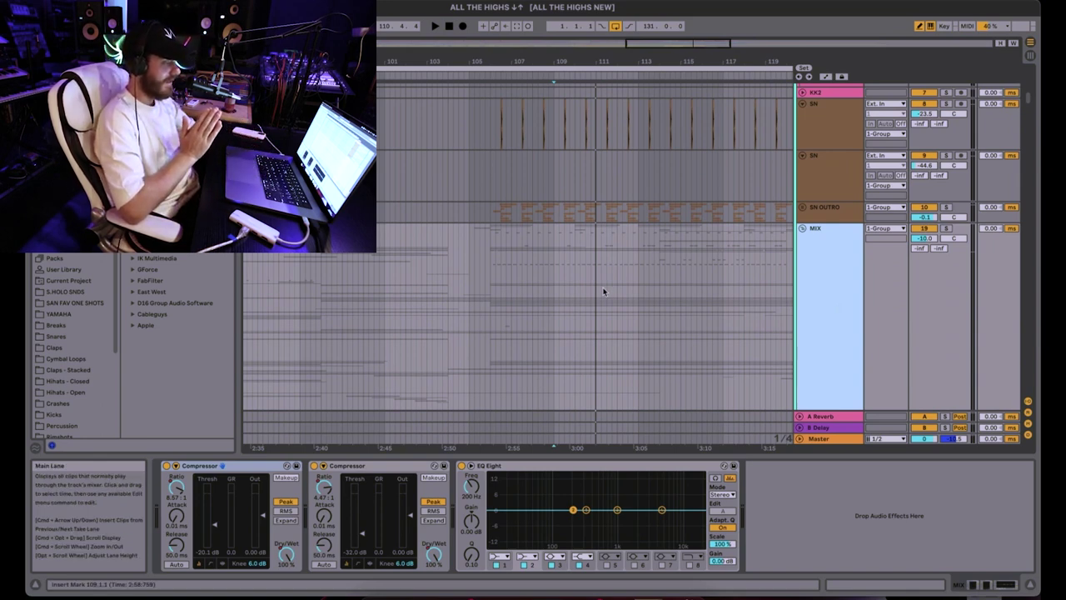
# - Play from bar 109 to watch the MIX group's first Compressor at work, and solo MIX
pyautogui.scroll(2, 604, 290)
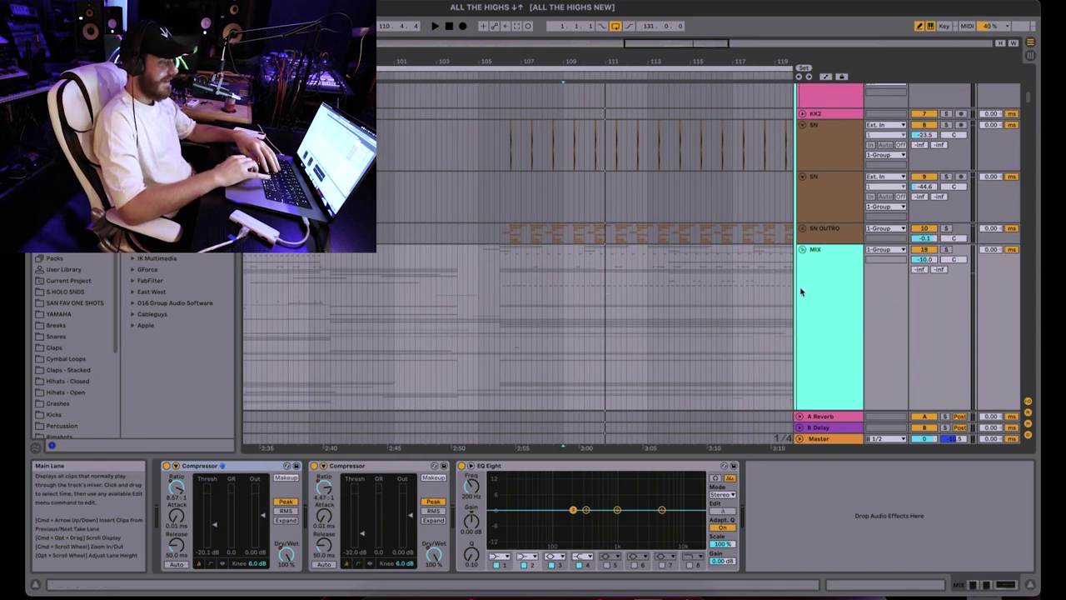
pyautogui.click(834, 292)
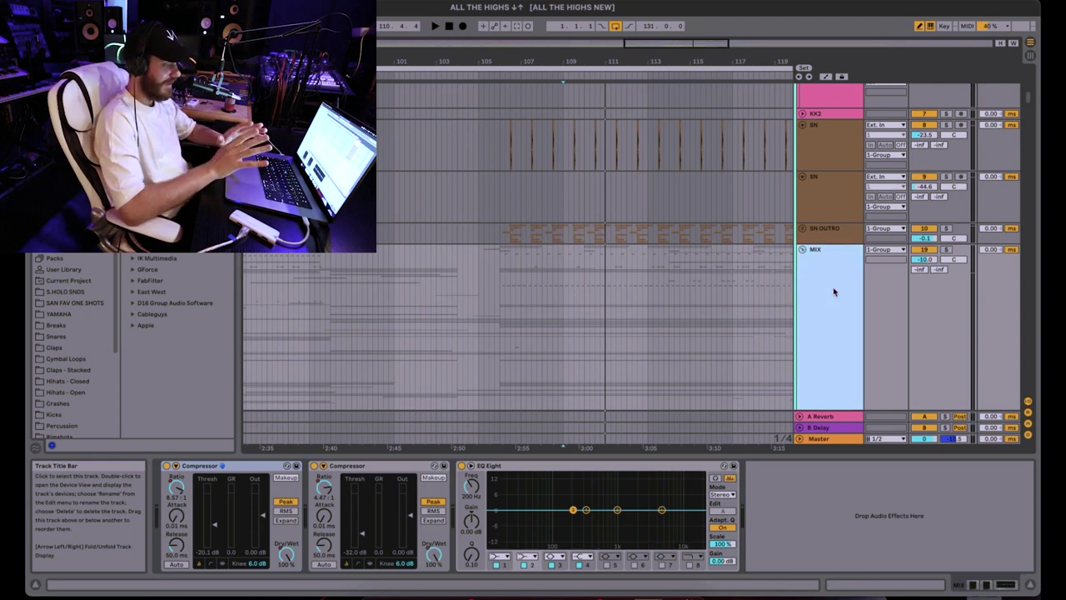
pyautogui.scroll(-1, 834, 292)
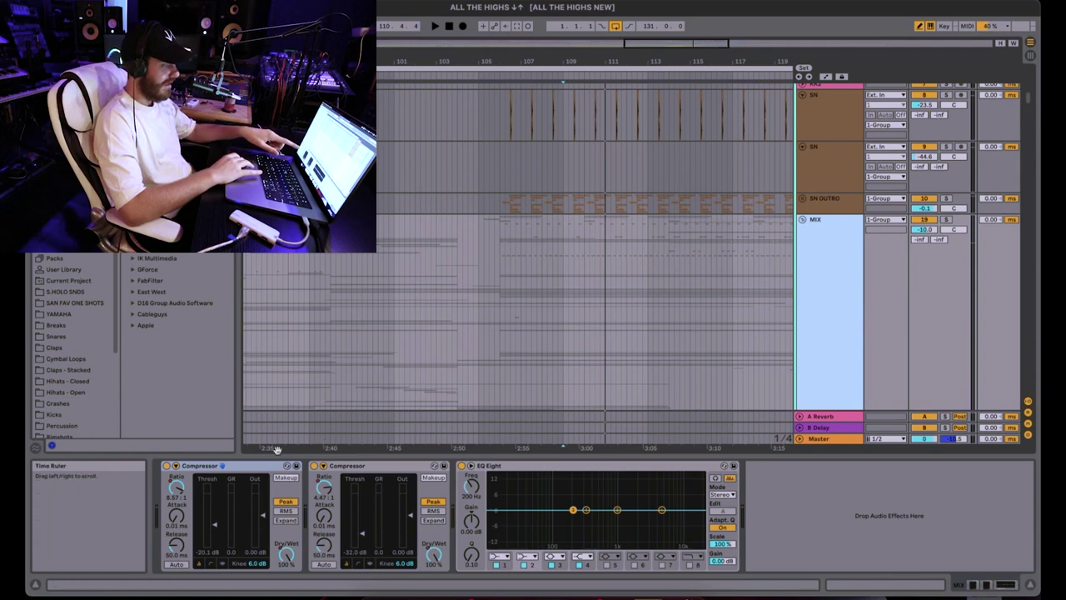
pyautogui.click(251, 471)
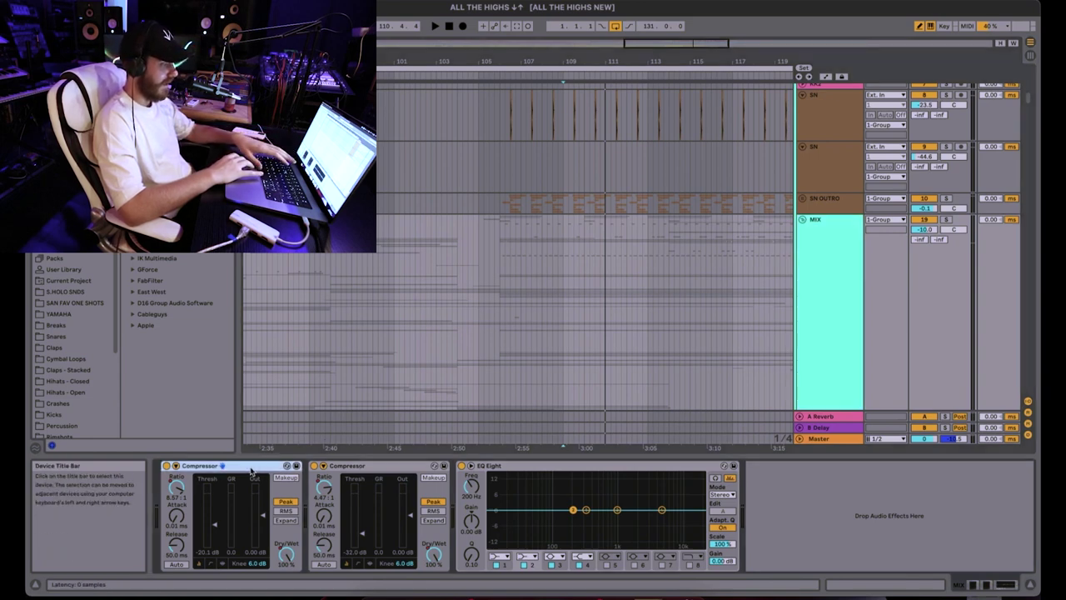
pyautogui.press('space')
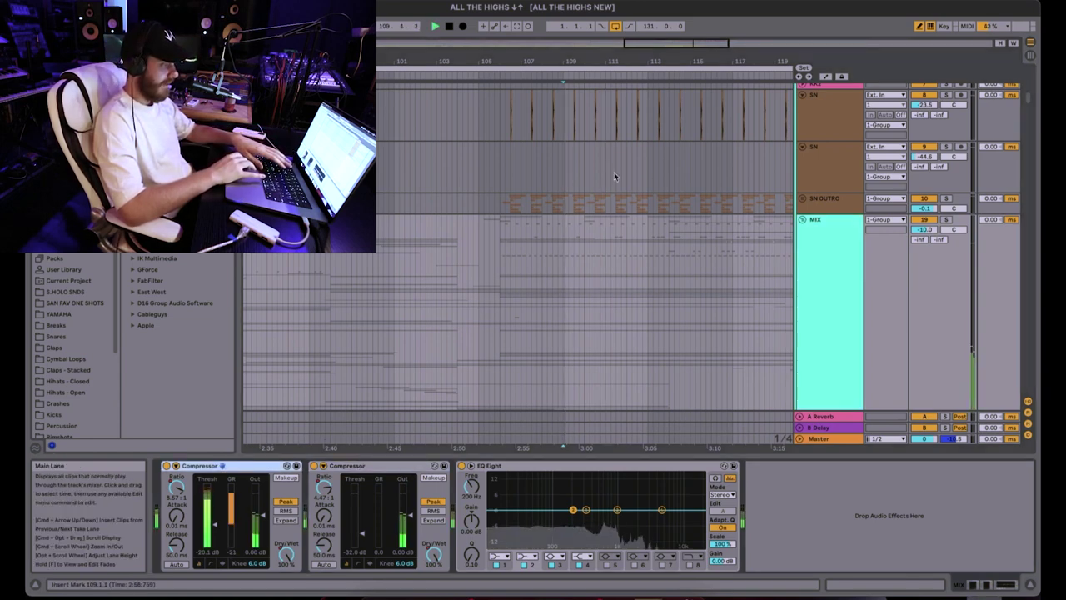
pyautogui.click(947, 219)
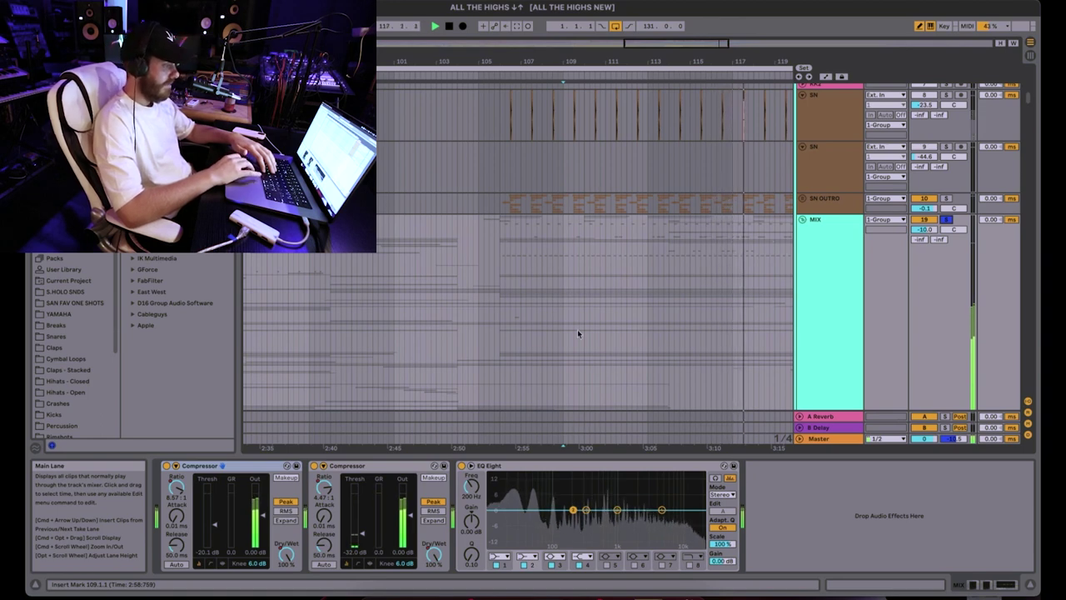
# - Unsolo MIX, play the full mix from bar 106 at the start of SN OUTRO, and stop playback
pyautogui.click(503, 204)
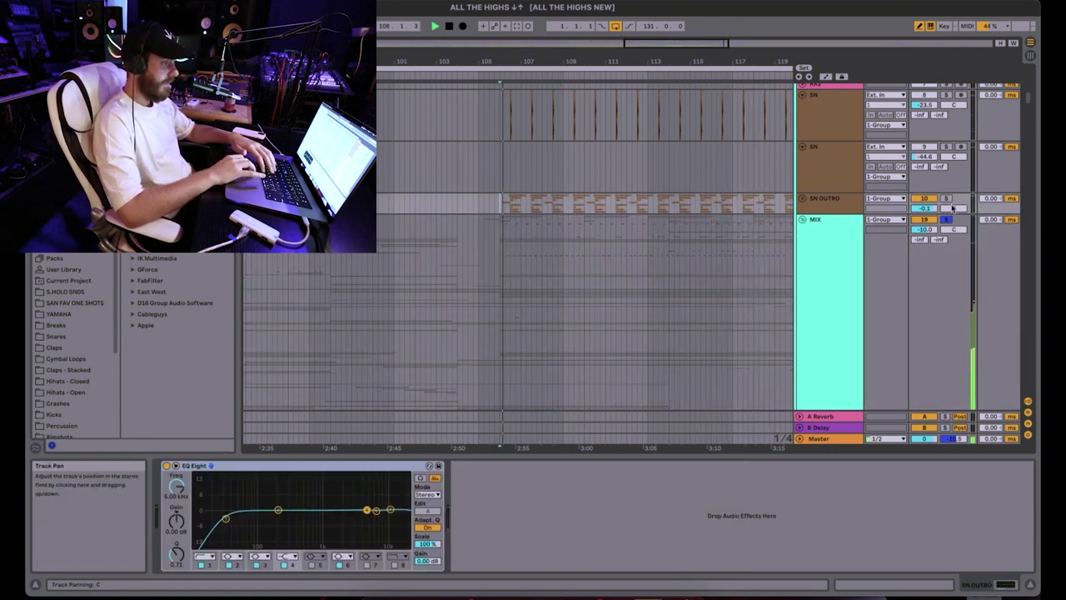
pyautogui.scroll(1, 646, 234)
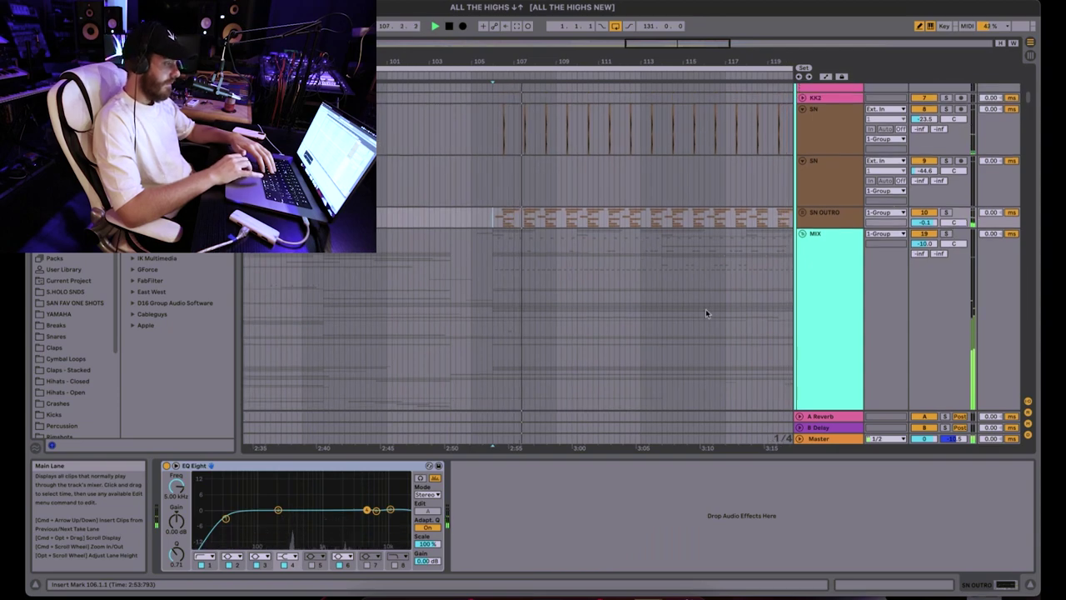
pyautogui.scroll(3, 705, 309)
pyautogui.scroll(4, 706, 309)
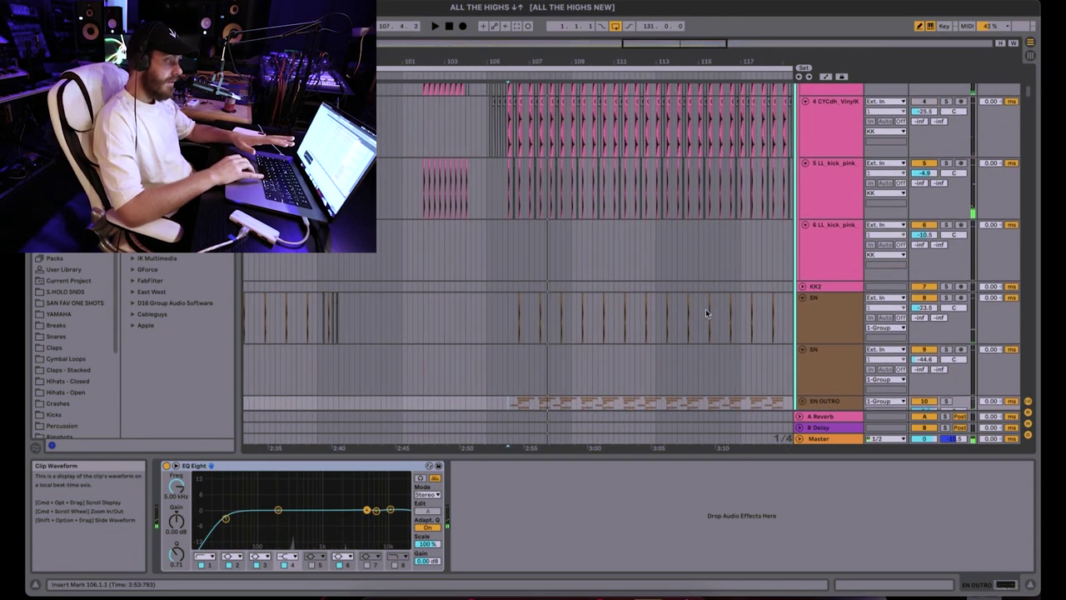
# - Look across the kick and snare arrangement and place the insert mark on MIX near bar 123 to show its effects
pyautogui.hscroll(-3, 705, 309)
pyautogui.scroll(-2, 706, 313)
pyautogui.hscroll(4, 705, 313)
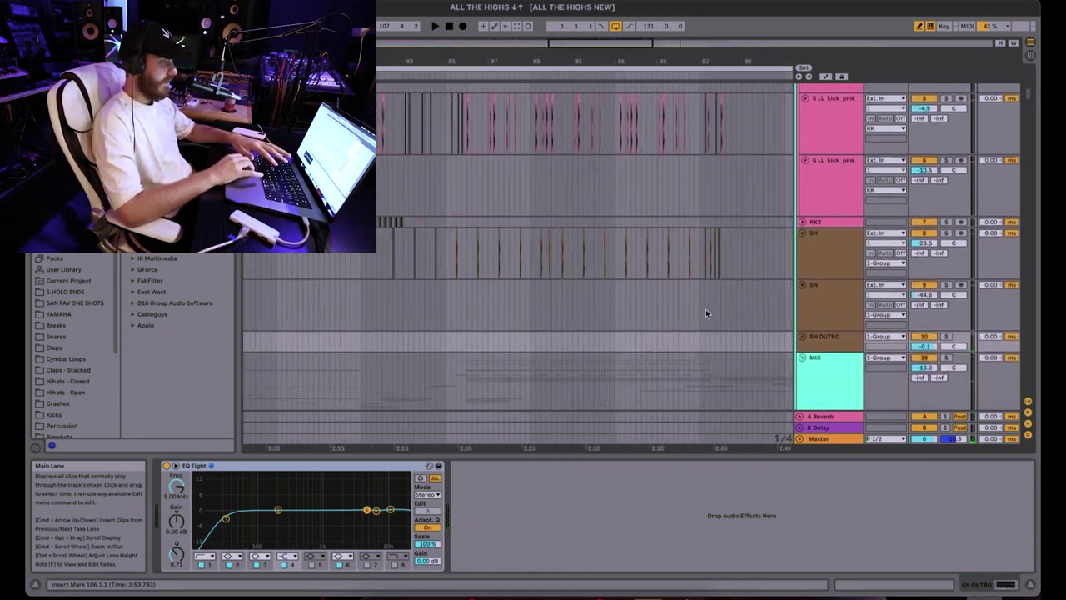
pyautogui.hscroll(1, 706, 313)
pyautogui.scroll(-2, 706, 313)
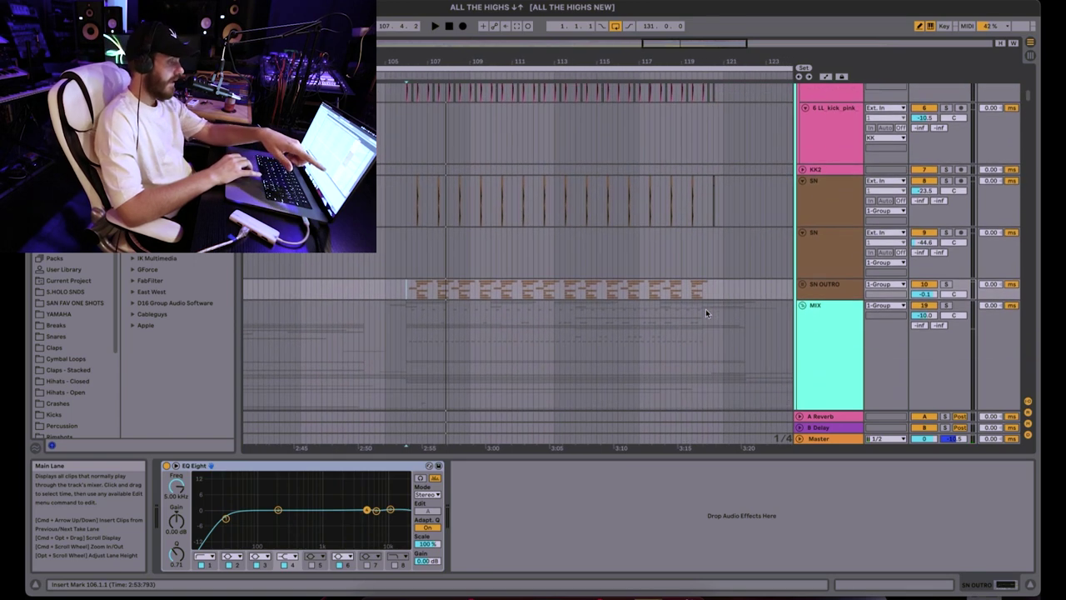
pyautogui.scroll(-2, 791, 338)
pyautogui.click(722, 250)
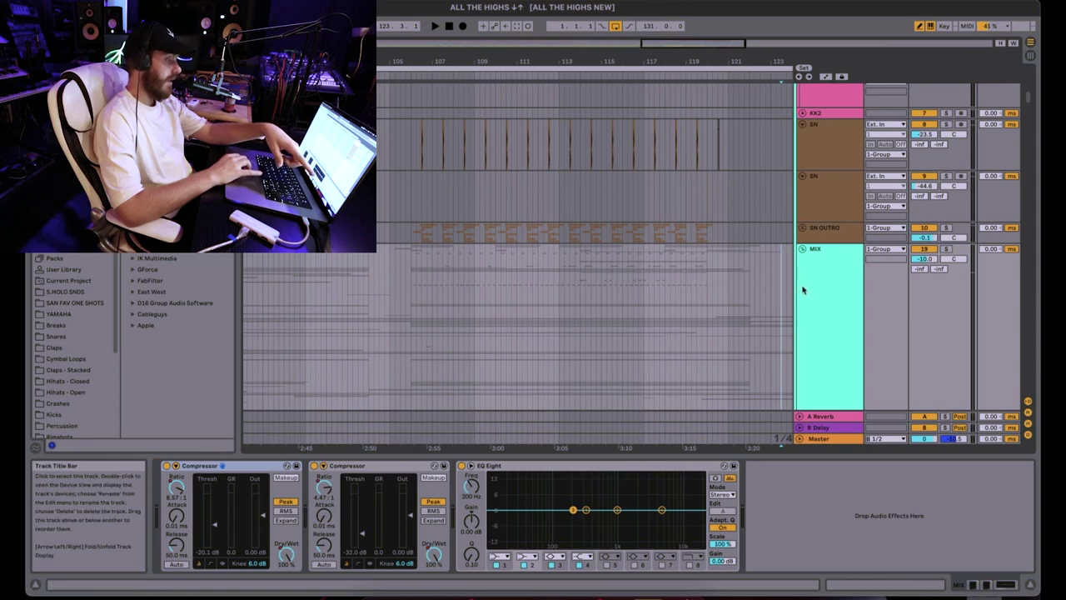
# - Check the effects on the KK group and the SN OUTRO group
pyautogui.scroll(3, 800, 293)
pyautogui.scroll(10, 800, 293)
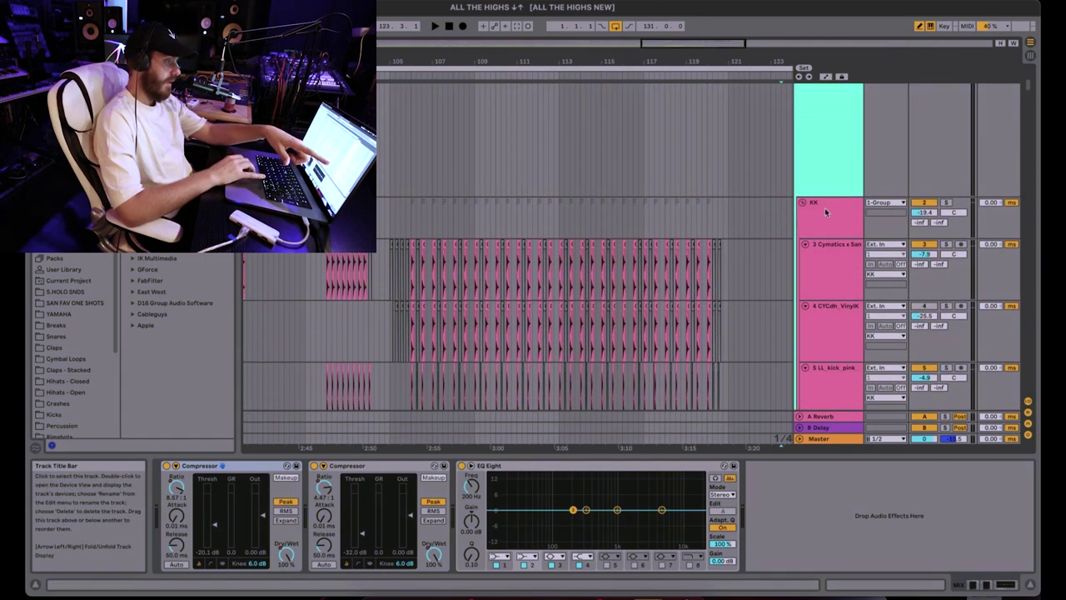
pyautogui.click(825, 210)
pyautogui.scroll(5, 825, 209)
pyautogui.scroll(-12, 826, 210)
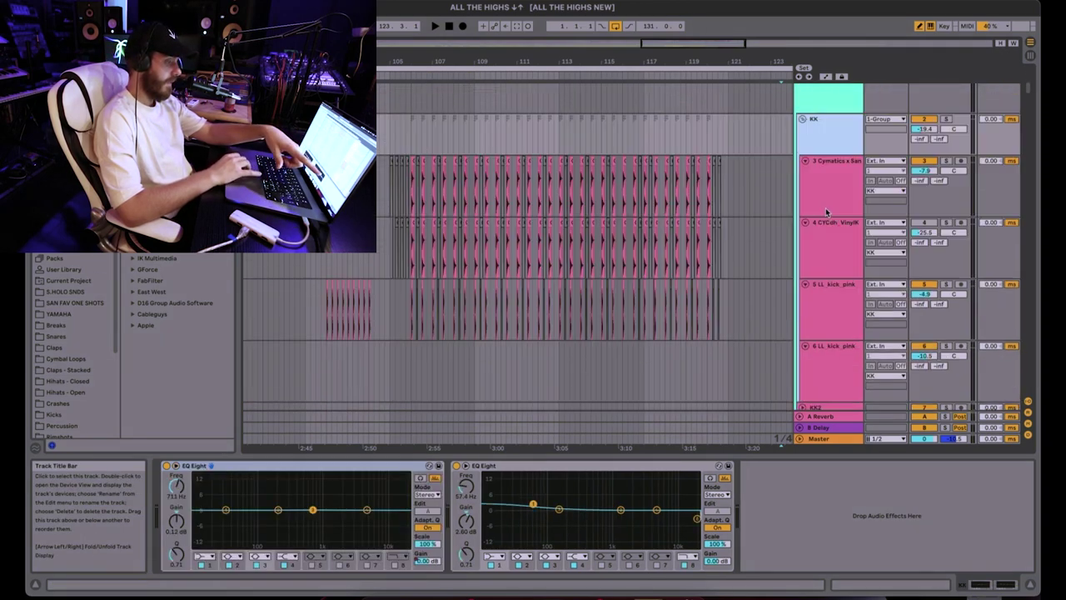
pyautogui.scroll(1, 825, 209)
pyautogui.click(825, 285)
pyautogui.click(825, 298)
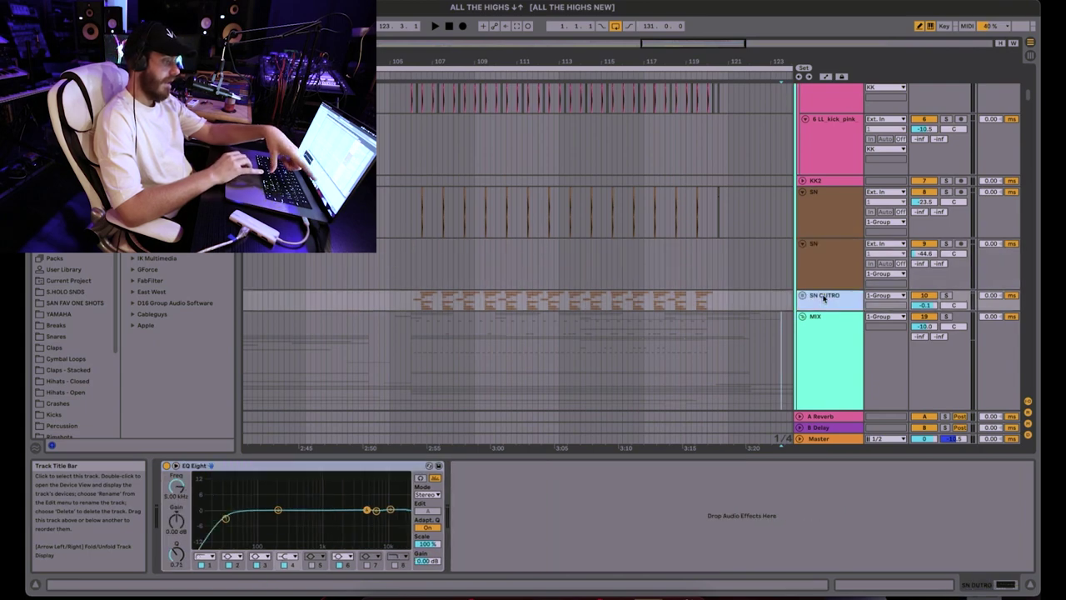
# - Play the outro from 107.3.1, and unfold and solo the SN OUTRO group
pyautogui.press('space')
pyautogui.hscroll(-10, 440, 306)
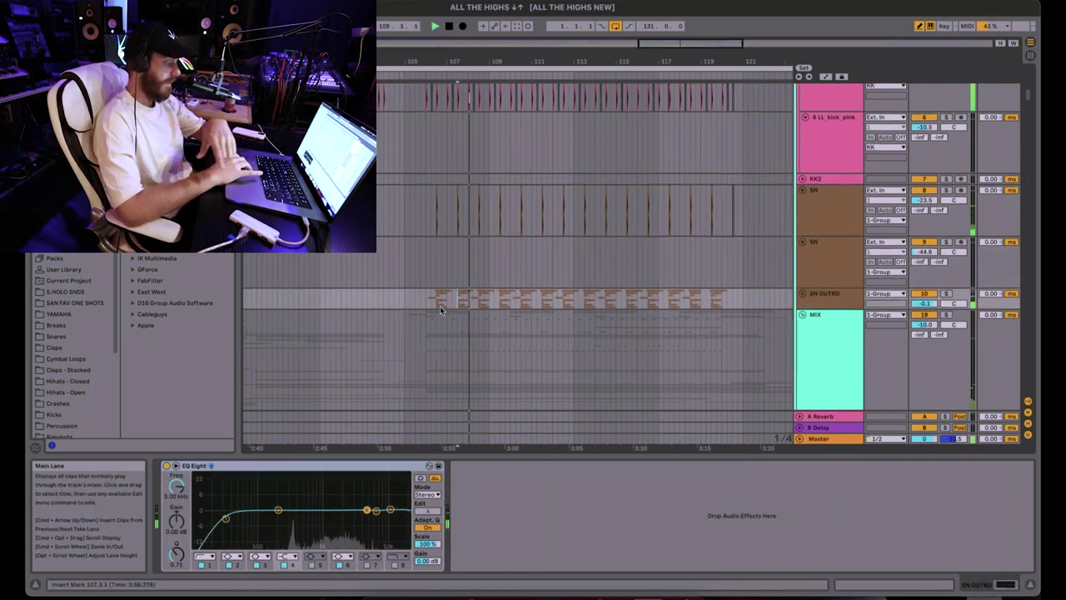
pyautogui.press('u')
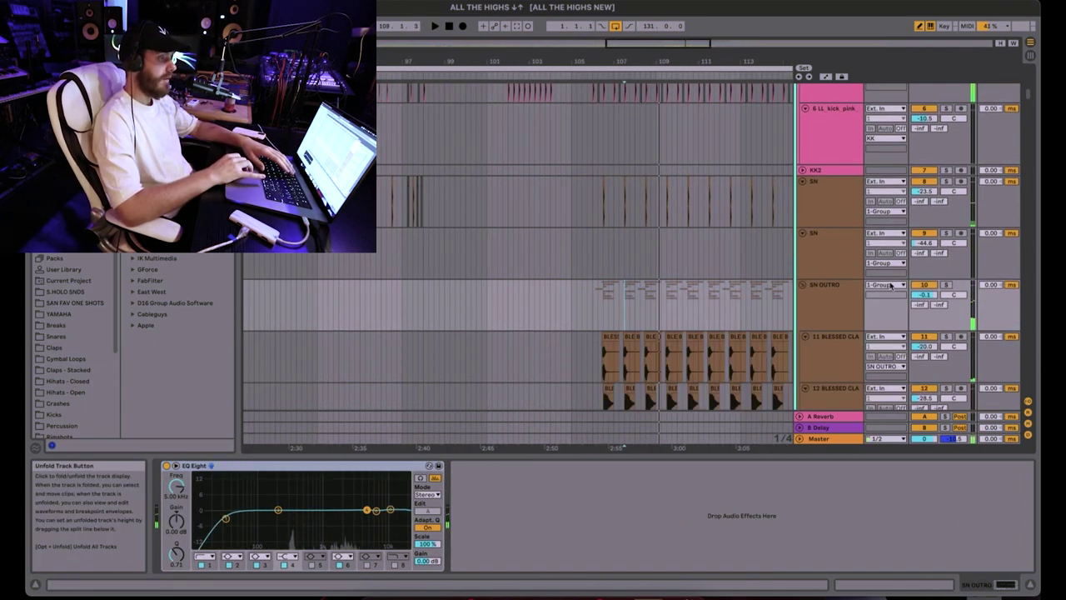
pyautogui.press('s')
pyautogui.scroll(-2, 617, 304)
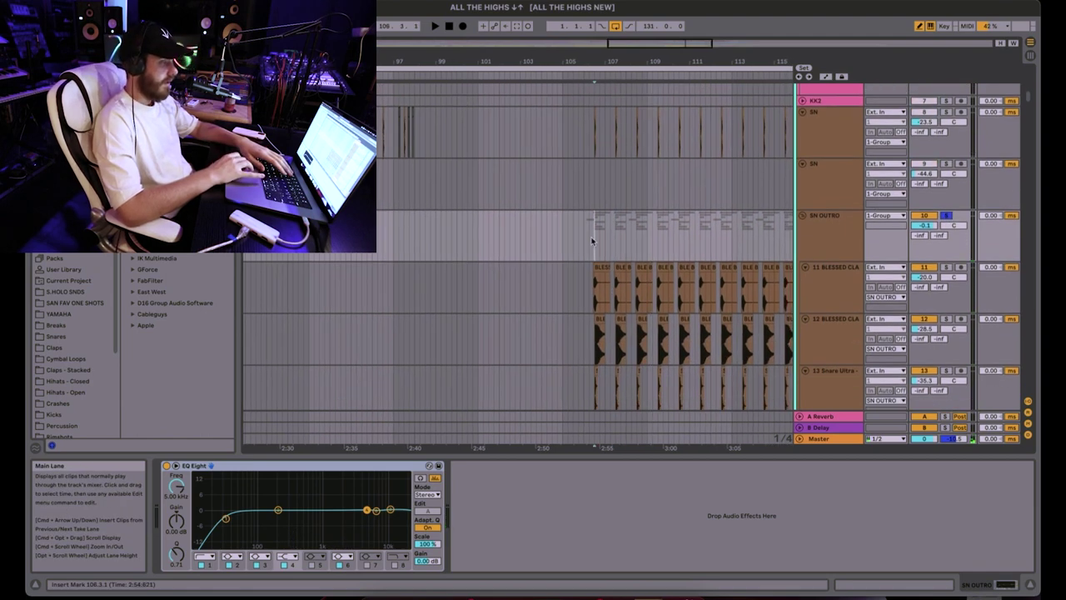
# - Play the soloed SN OUTRO group from 106.1.3 while looking through its clap and snare layers
pyautogui.moveTo(616, 68); pyautogui.dragTo(518, 240)
pyautogui.scroll(-3, 507, 225)
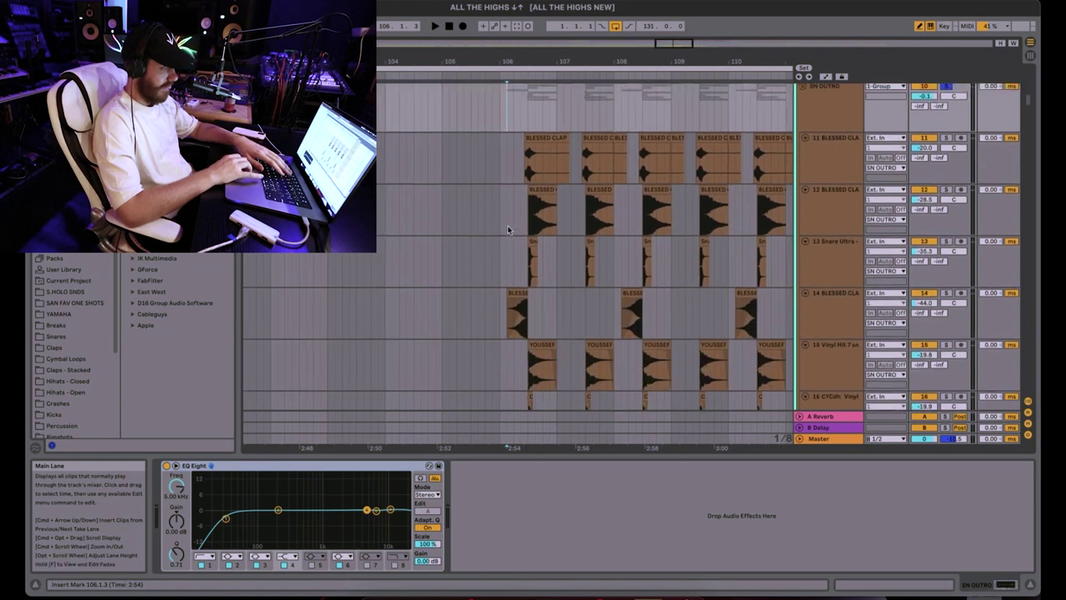
pyautogui.scroll(3, 508, 225)
pyautogui.press('space')
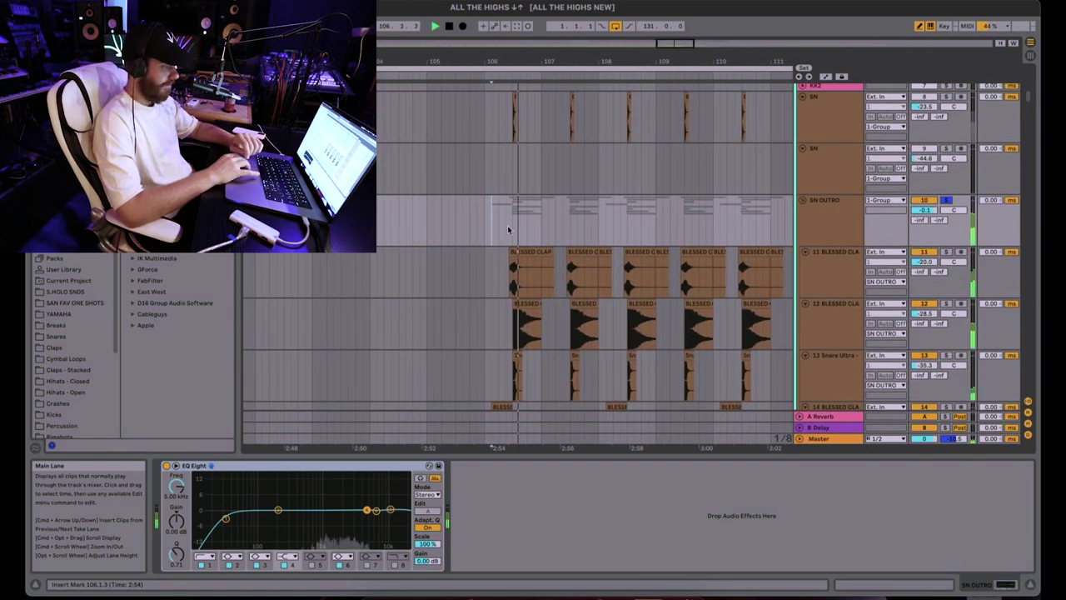
pyautogui.scroll(-3, 507, 227)
pyautogui.scroll(1, 509, 229)
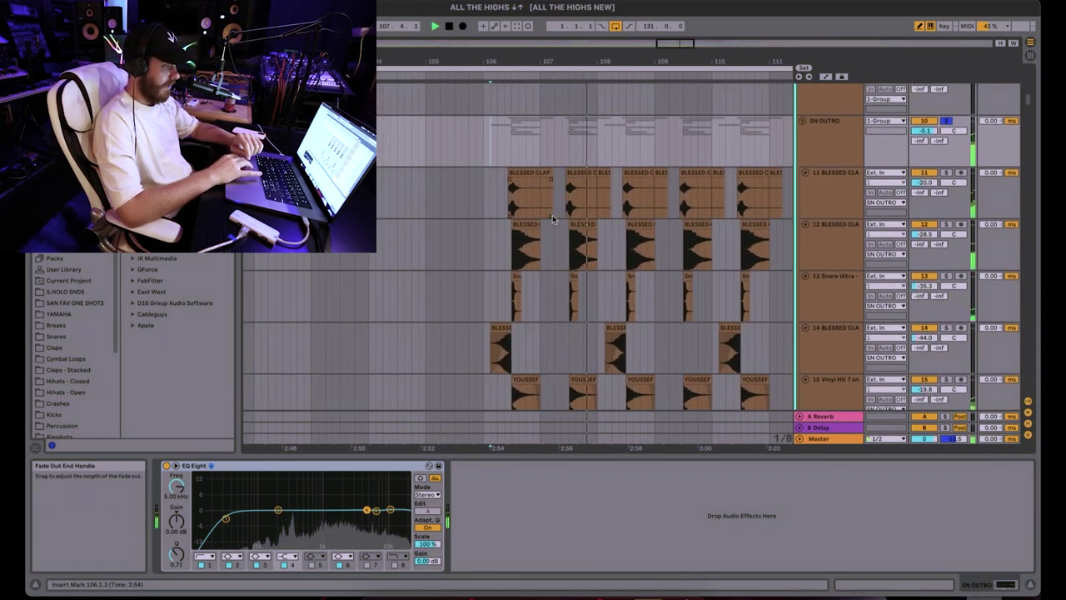
# - Solo the two BLESSED CLAP tracks, 11 and 12, and play them together from 106.2.3
pyautogui.hscroll(3, 950, 199)
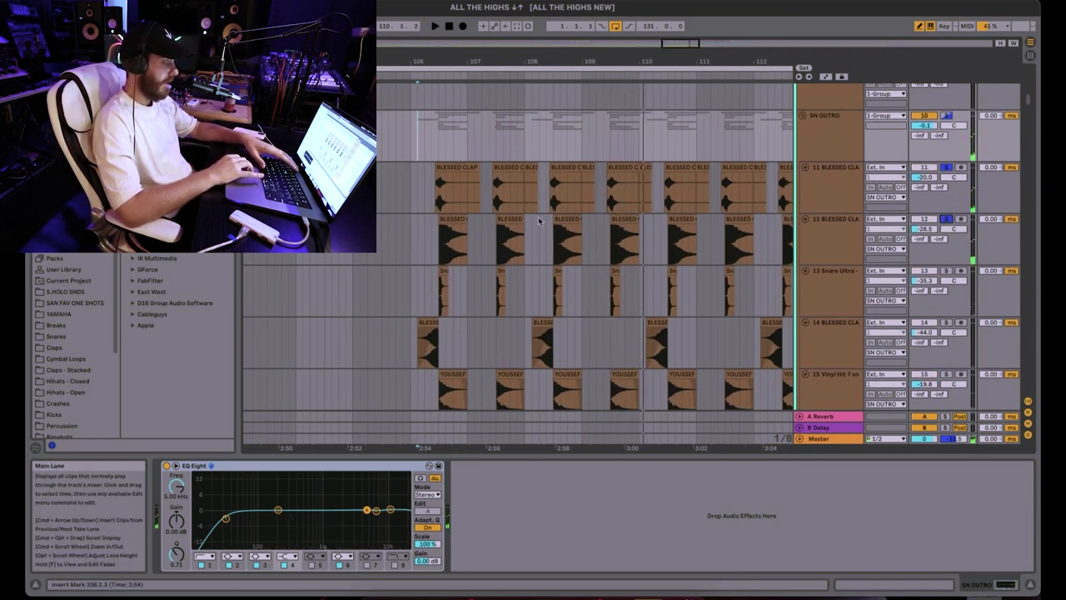
pyautogui.press('space')
pyautogui.click(433, 242)
pyautogui.press('space')
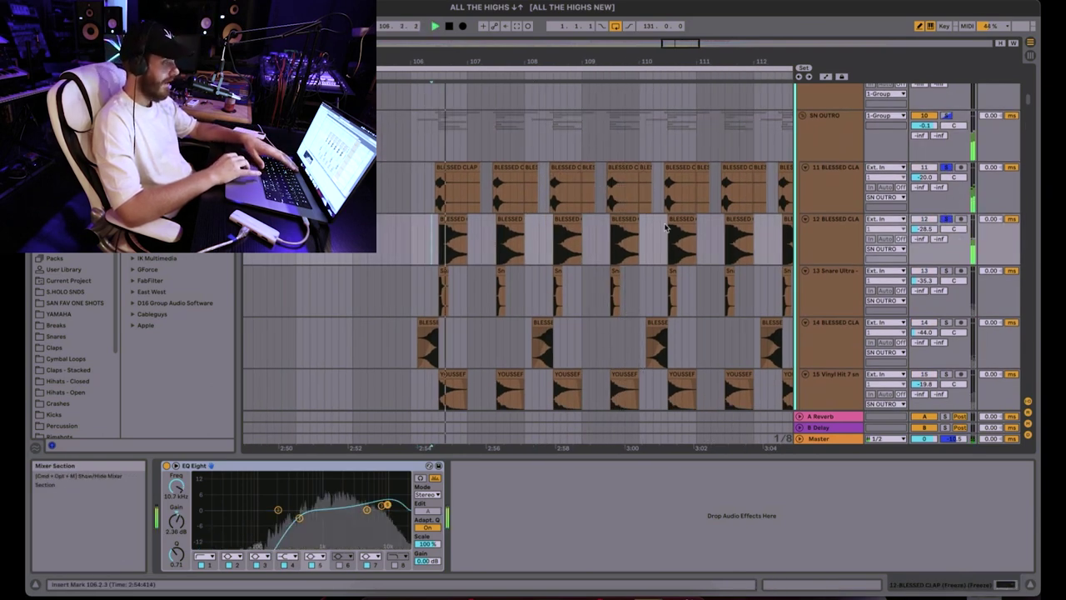
# - Solo only the 15 Vinyl Hit track in the SN OUTRO group and play it from 106.2.3
pyautogui.scroll(-2, 890, 225)
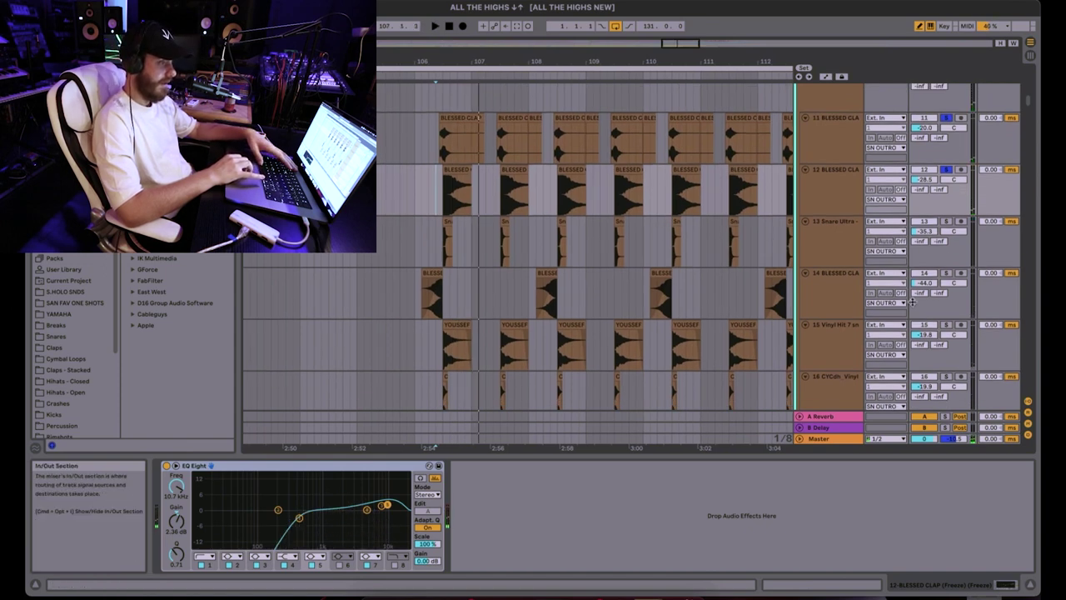
pyautogui.click(946, 324)
pyautogui.press('space')
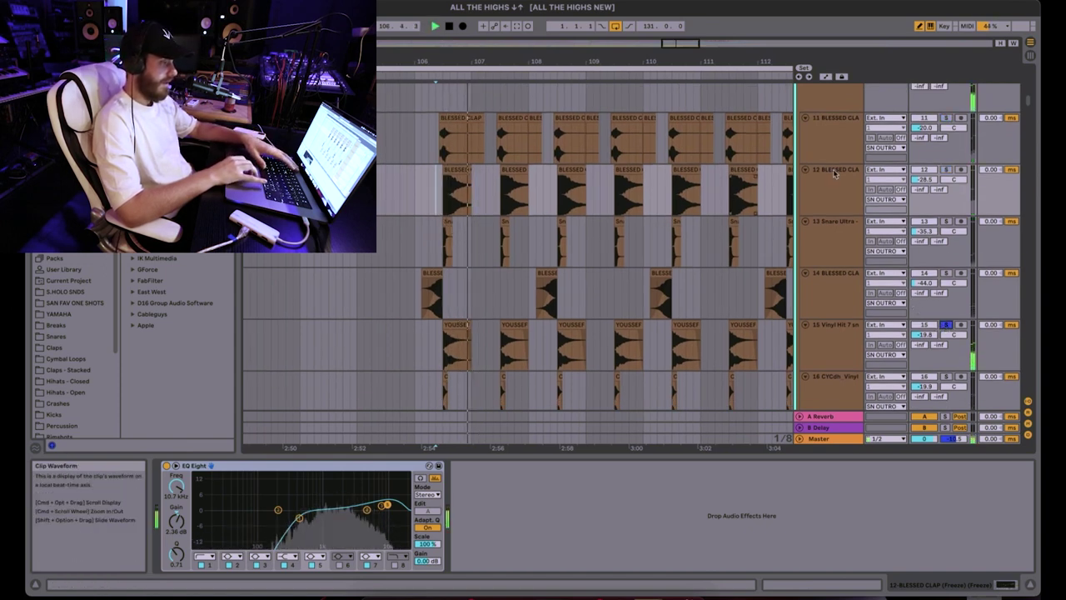
# - Add BLESSED CLAP tracks 12 and 11 and Snare Ultra track 13 to the solo during playback
pyautogui.scroll(2, 526, 195)
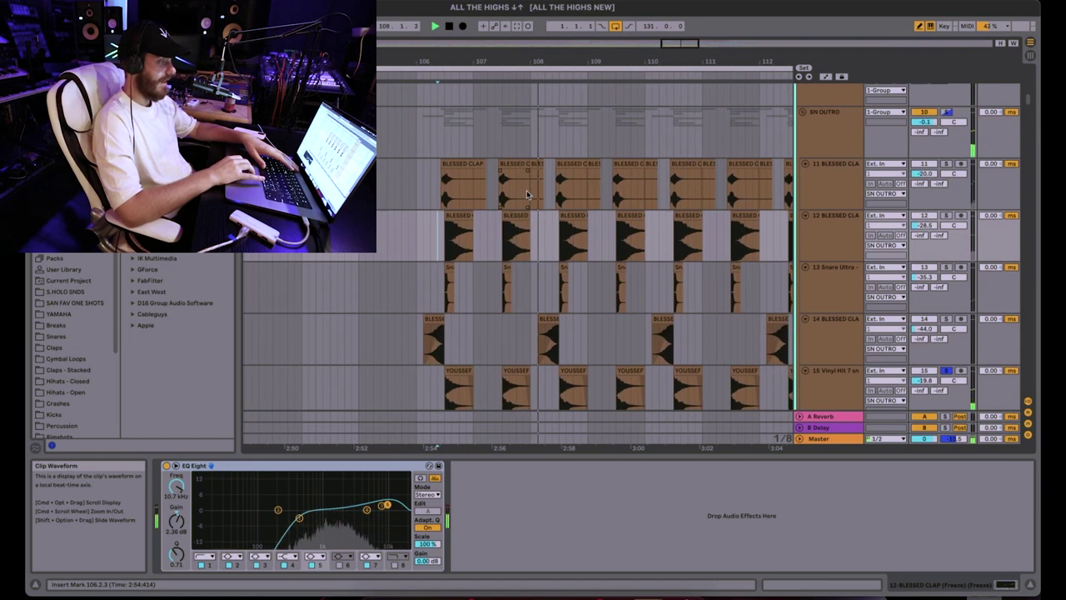
pyautogui.keyDown('ctrl'); pyautogui.click(946, 215); pyautogui.keyUp('ctrl')
pyautogui.scroll(1, 948, 192)
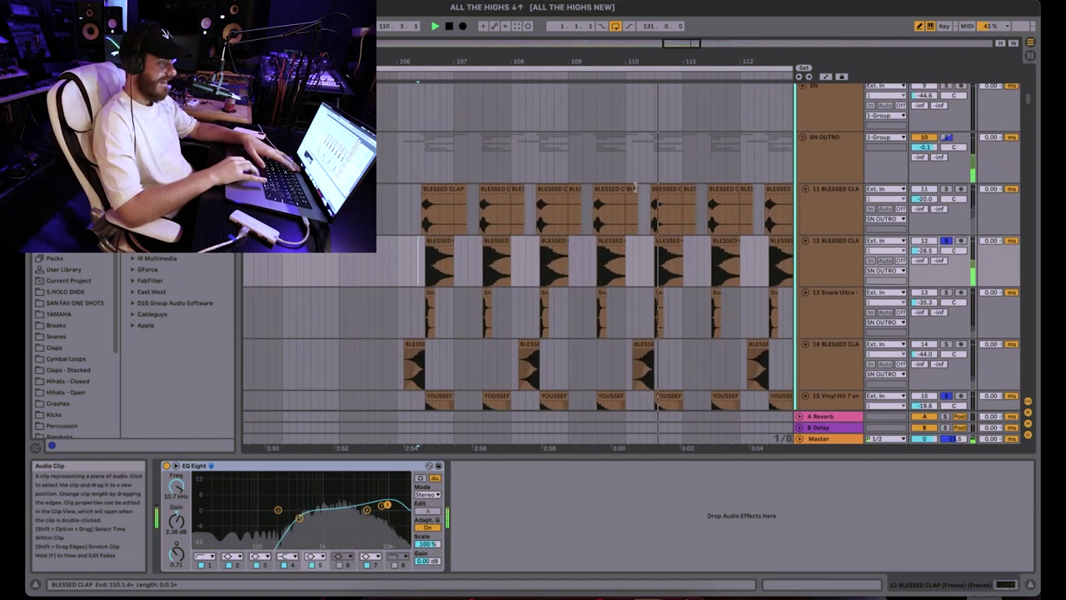
pyautogui.keyDown('ctrl'); pyautogui.click(947, 188); pyautogui.keyUp('ctrl')
pyautogui.scroll(-1, 947, 217)
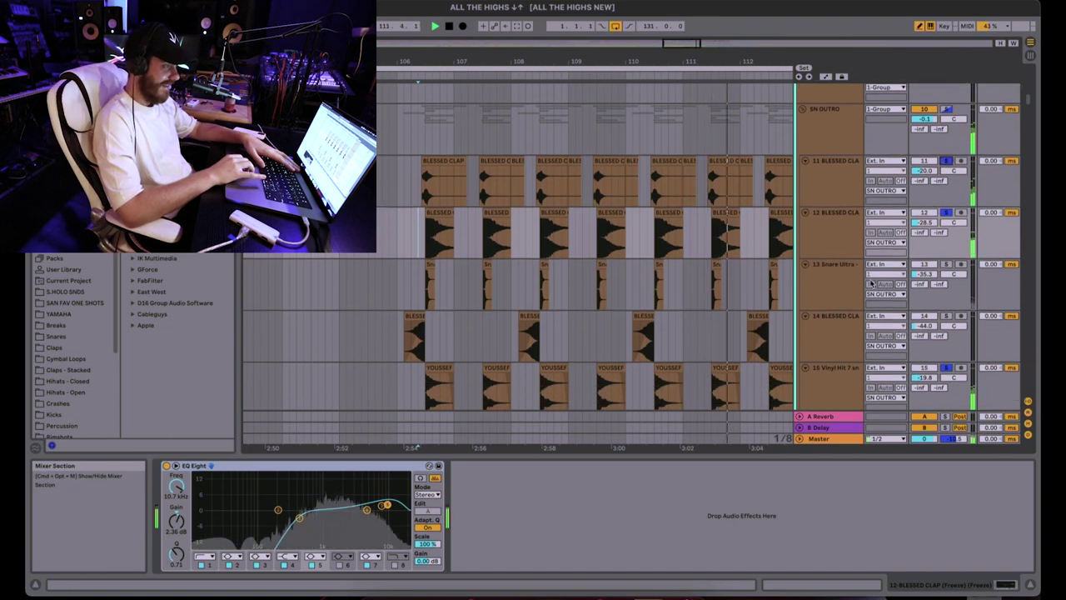
pyautogui.keyDown('ctrl'); pyautogui.click(948, 264); pyautogui.keyUp('ctrl')
pyautogui.scroll(-2, 948, 259)
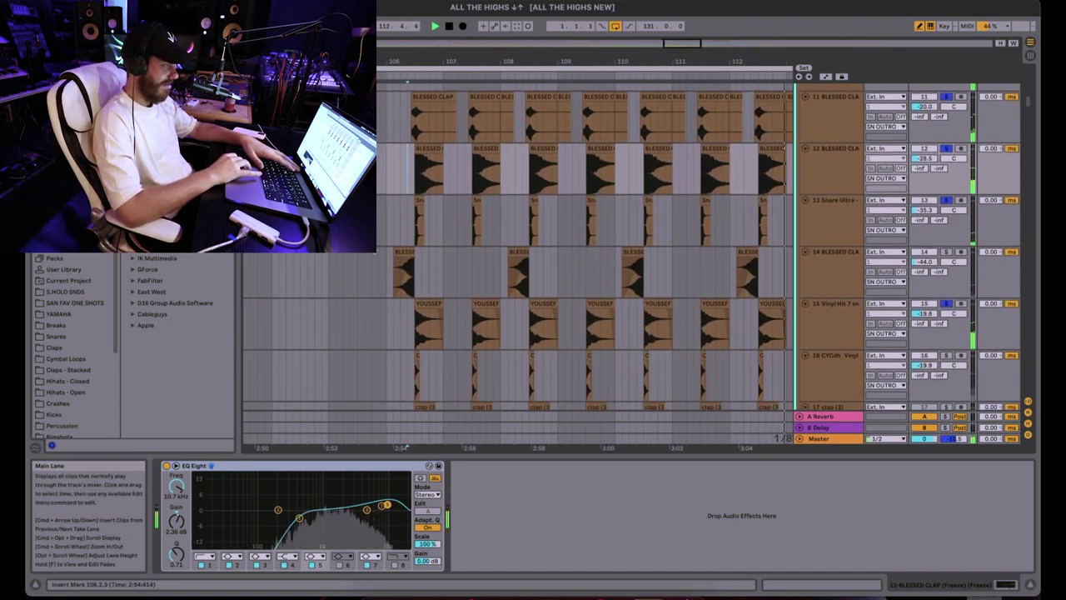
# - Also solo BLESSED CLAP track 14, CYCdh_Vinyl track 16 and the remaining clap and Massive layers to hear the full snare stack
pyautogui.click(967, 246)
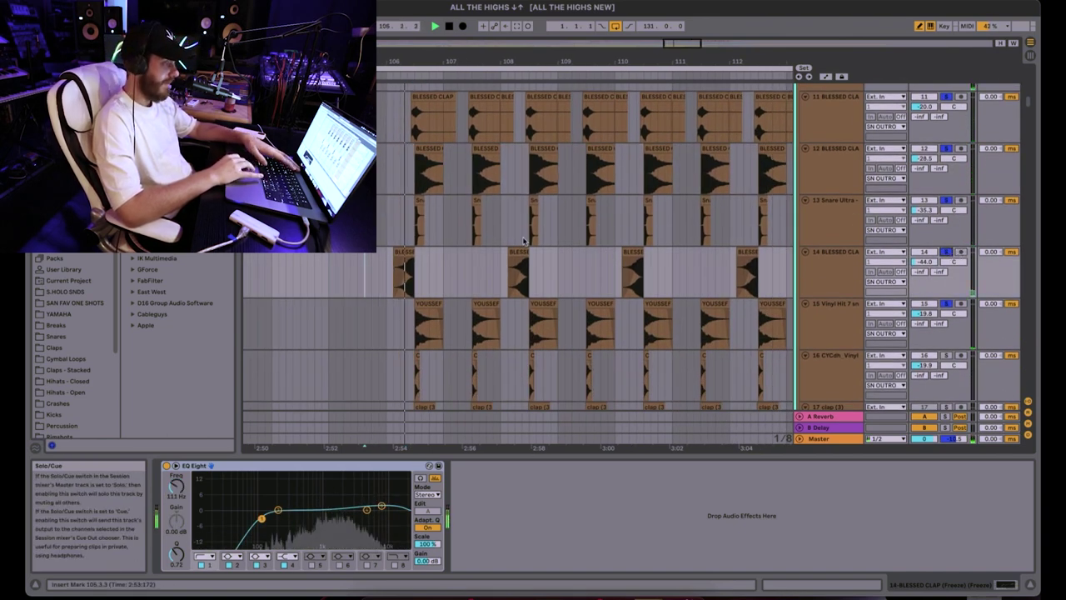
pyautogui.scroll(-3, 398, 238)
pyautogui.scroll(-1, 399, 238)
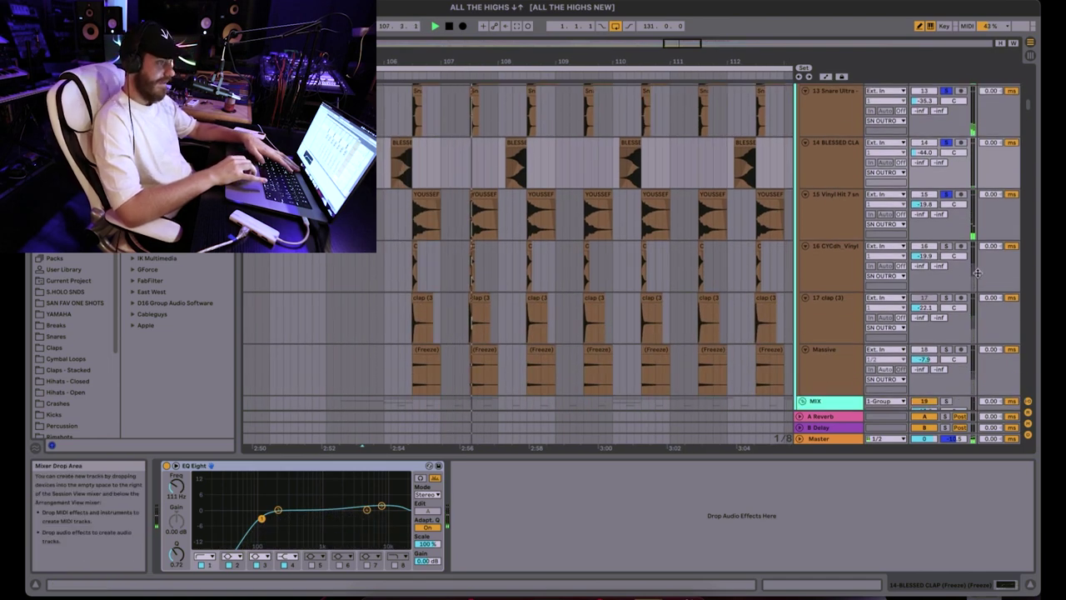
pyautogui.keyDown('ctrl'); pyautogui.click(948, 248); pyautogui.keyUp('ctrl')
pyautogui.scroll(-2, 948, 248)
pyautogui.keyDown('ctrl'); pyautogui.click(947, 238); pyautogui.keyUp('ctrl')
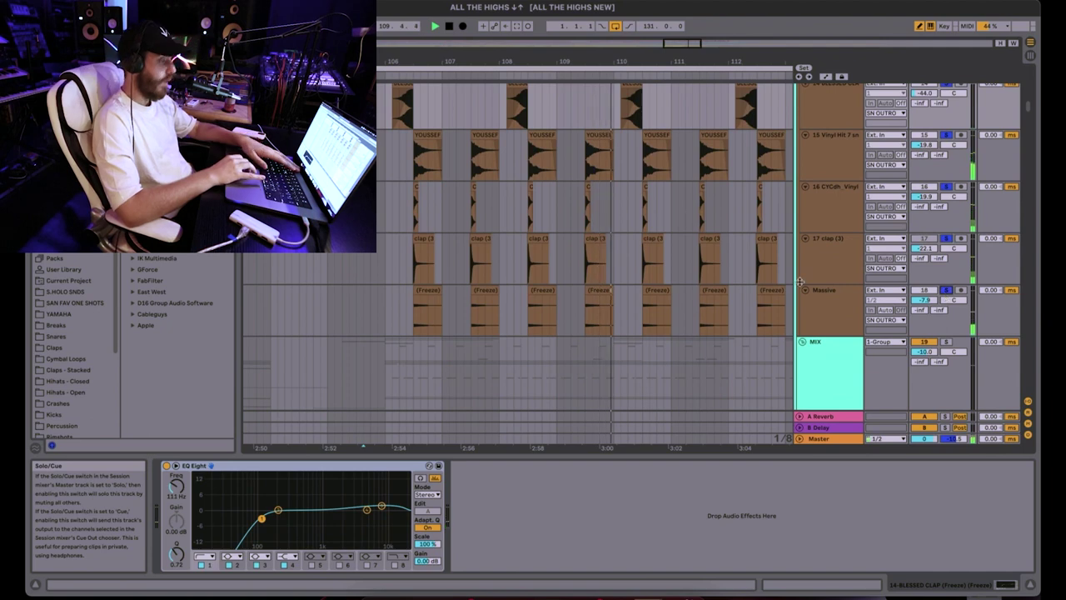
# - Select the Massive track, restart playback from 106.2.1 and clear the solos to hear the snares in the full mix
pyautogui.click(843, 325)
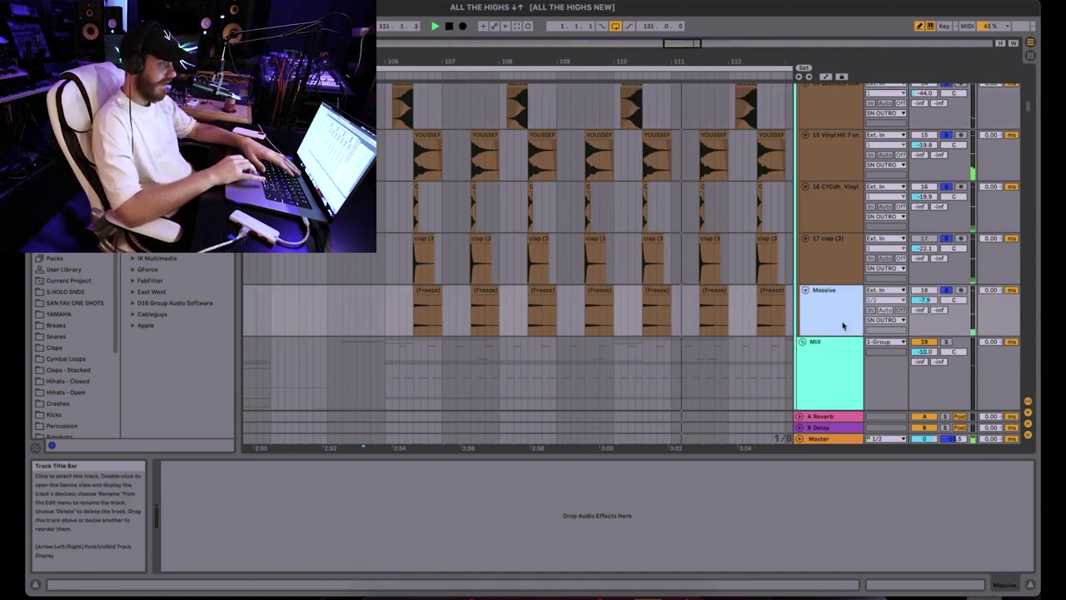
pyautogui.scroll(-1, 942, 269)
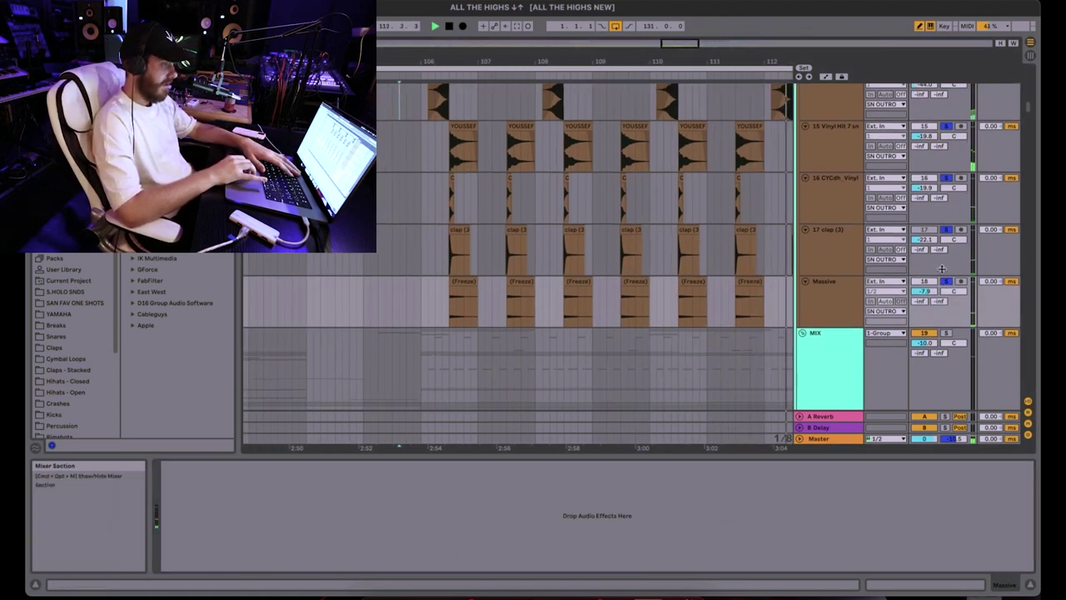
pyautogui.click(434, 300)
pyautogui.press('space')
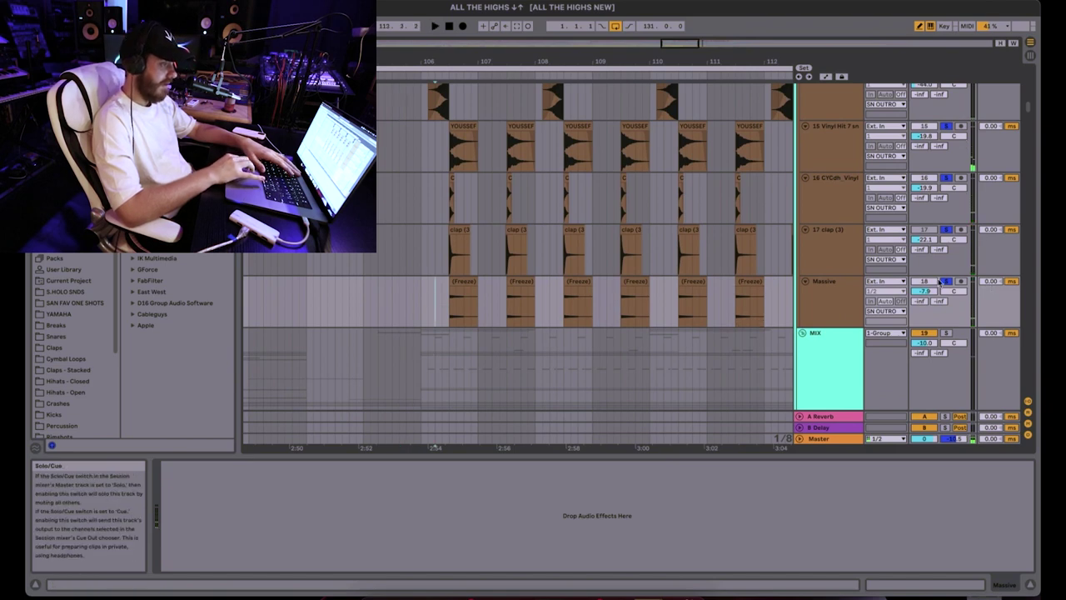
pyautogui.click(945, 281)
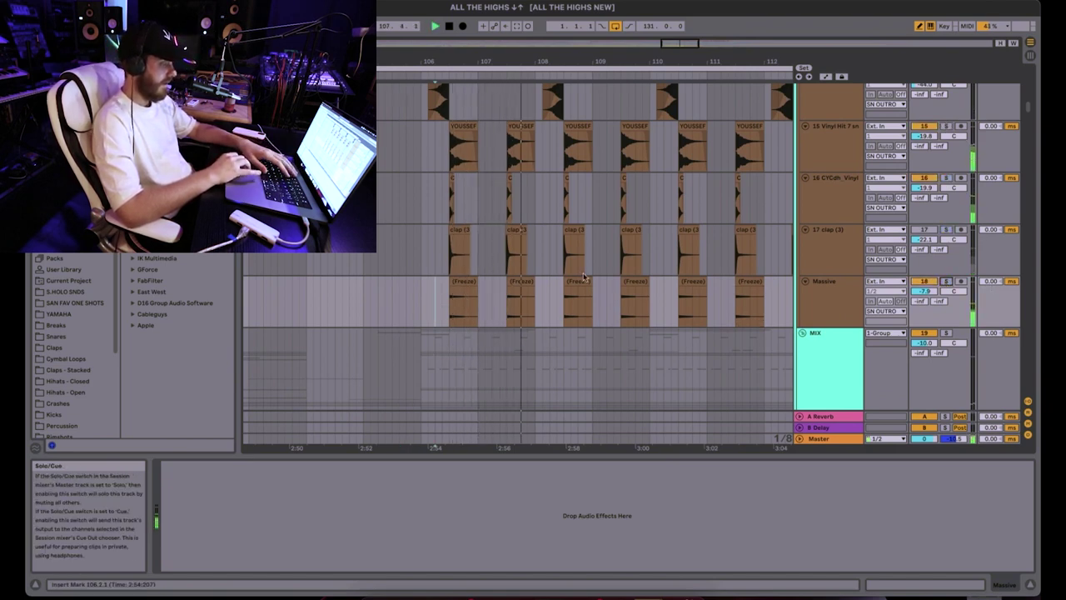
# - Select the 1 Group track and review its effects chain from Glue Compressor through EQ Eight
pyautogui.scroll(10, 583, 277)
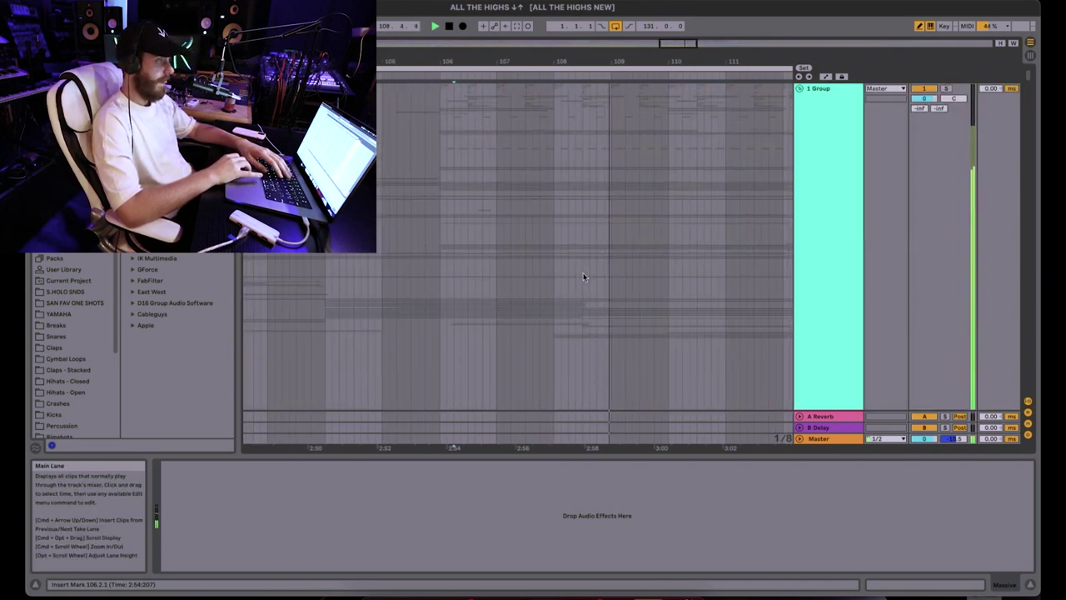
pyautogui.hscroll(-3, 583, 277)
pyautogui.click(814, 209)
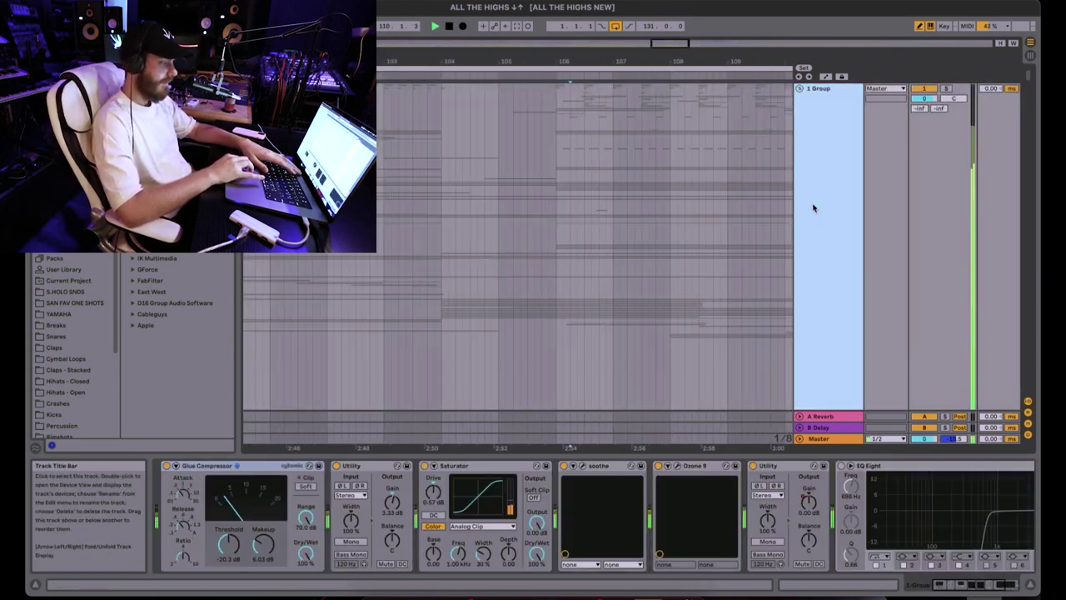
pyautogui.hscroll(3, 567, 517)
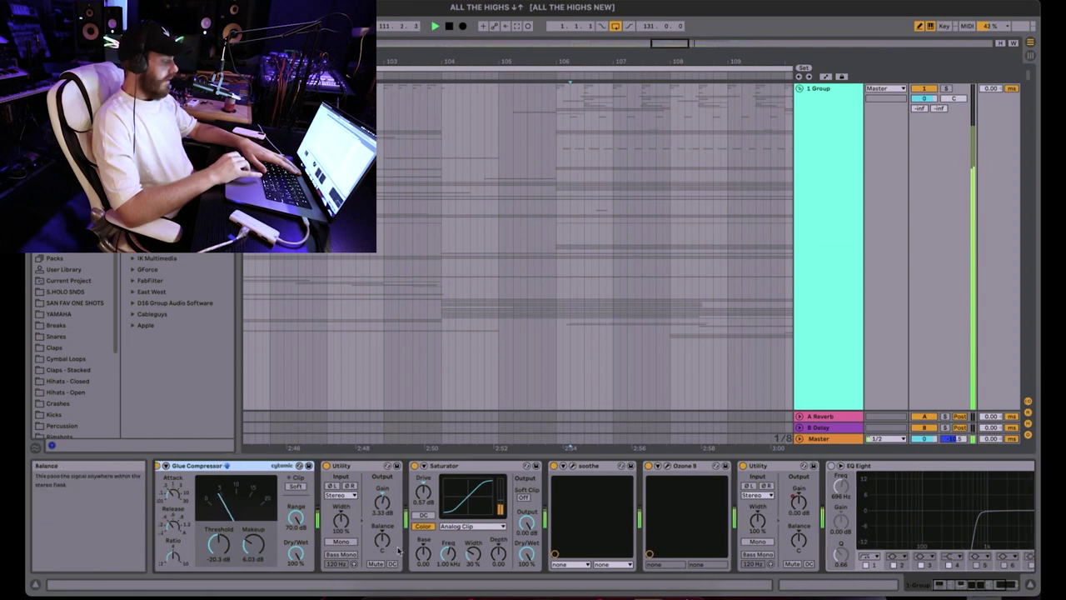
pyautogui.hscroll(-3, 517, 525)
pyautogui.hscroll(2, 487, 530)
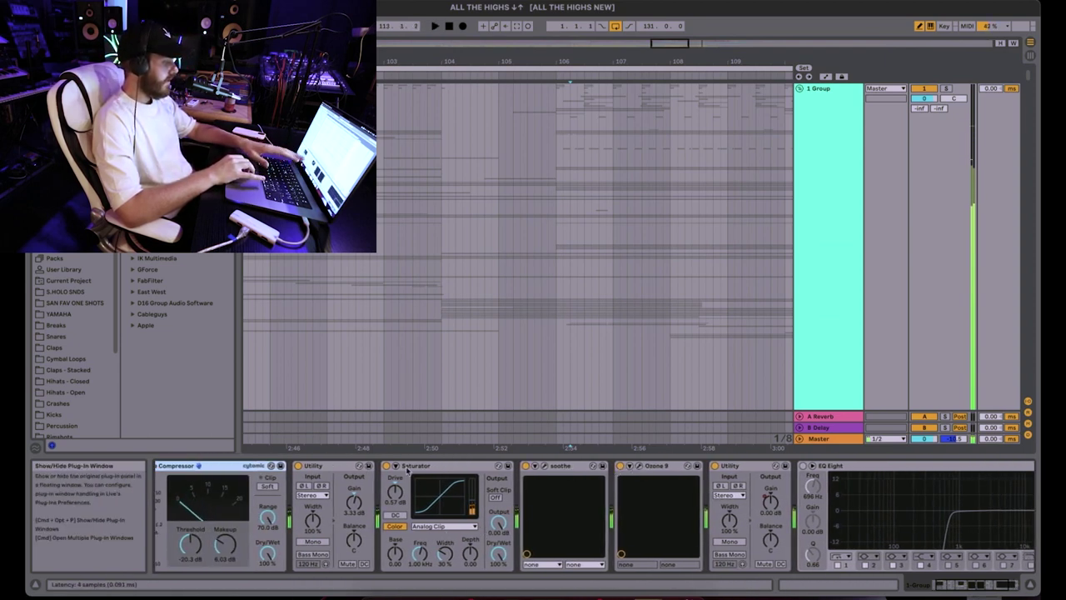
# - Open Ozone 9 on the 1 Group, set its limiting threshold to -7.3 dB during playback, and close it
pyautogui.click(639, 467)
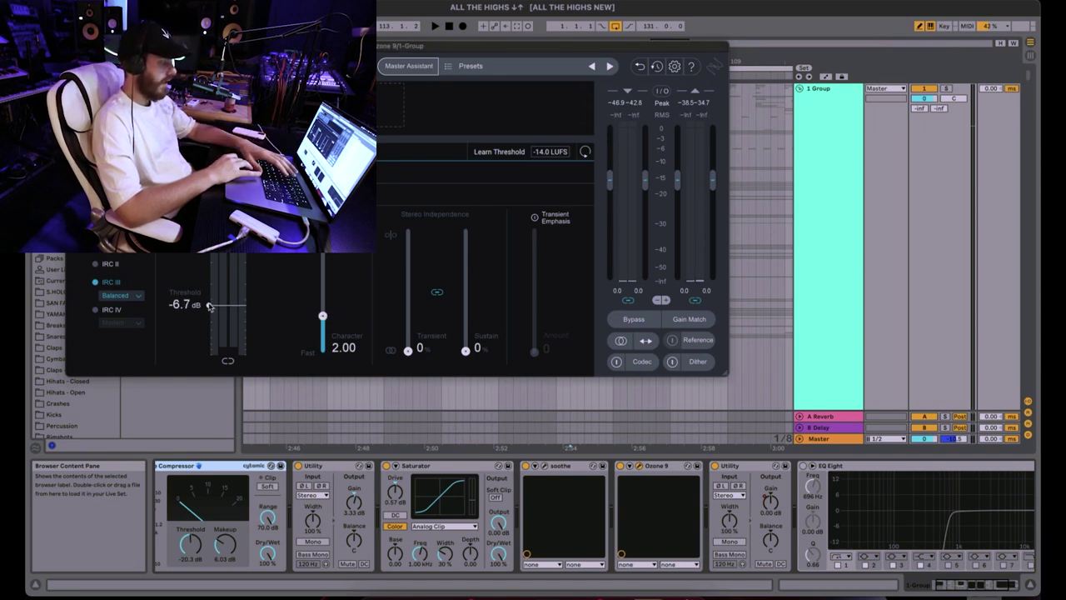
pyautogui.moveTo(209, 307); pyautogui.dragTo(209, 308)
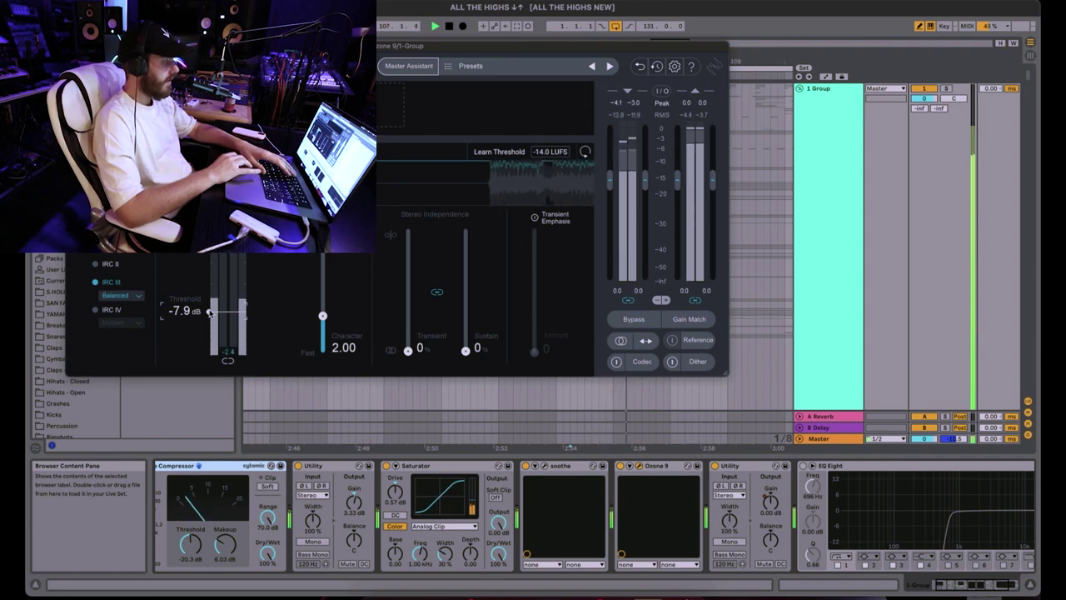
pyautogui.moveTo(209, 312); pyautogui.dragTo(208, 308)
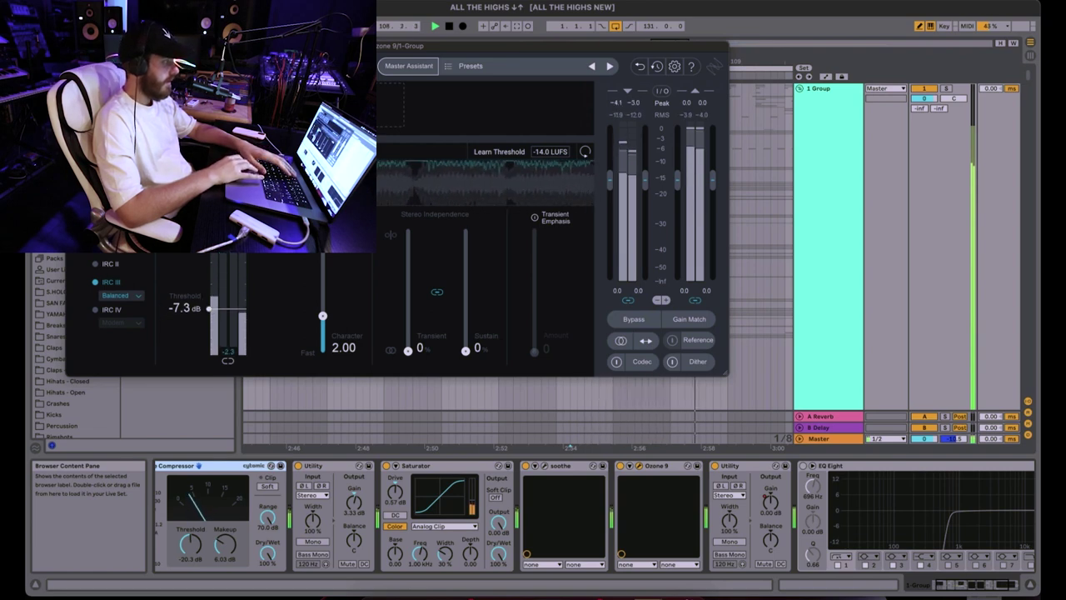
pyautogui.press('super+alt+p')
pyautogui.press('space')
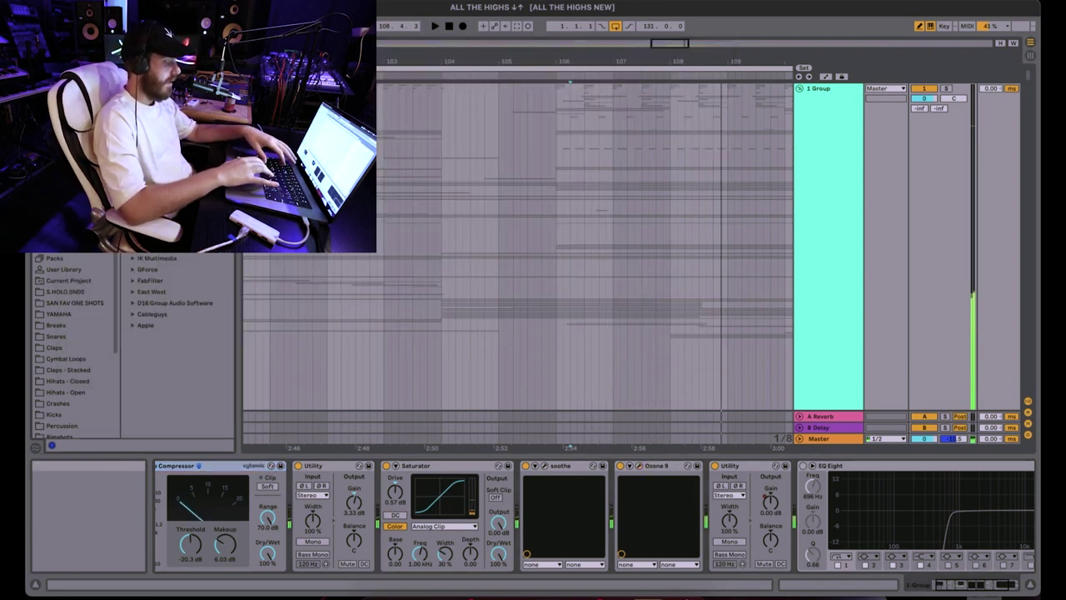
# - Insert the L2 limiter between the second Utility and EQ Eight, play the outro with it, and switch it off
pyautogui.scroll(1, 74, 346)
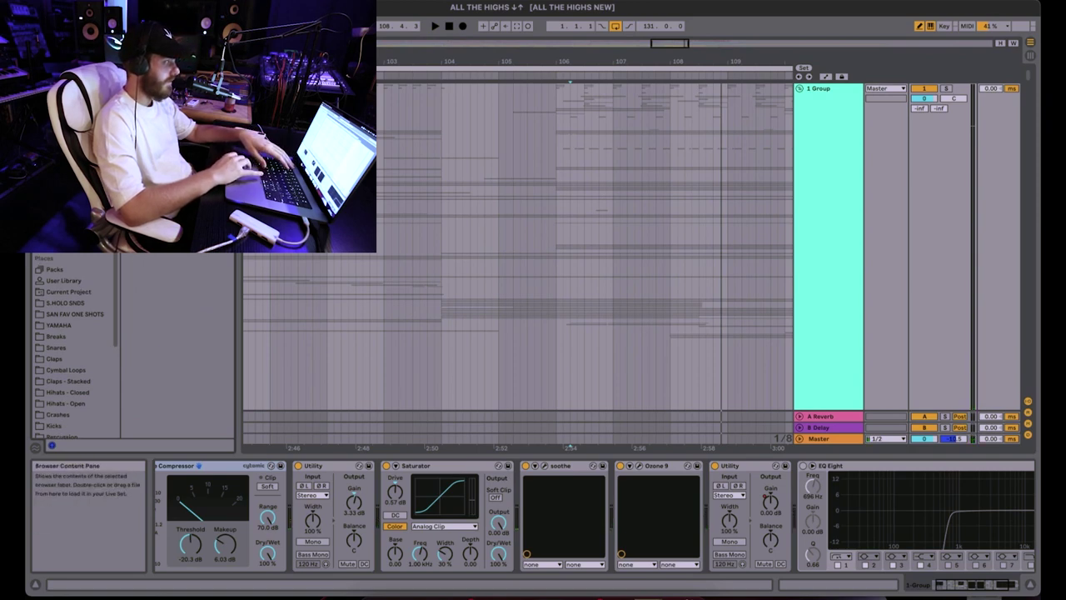
pyautogui.scroll(-1, 541, 406)
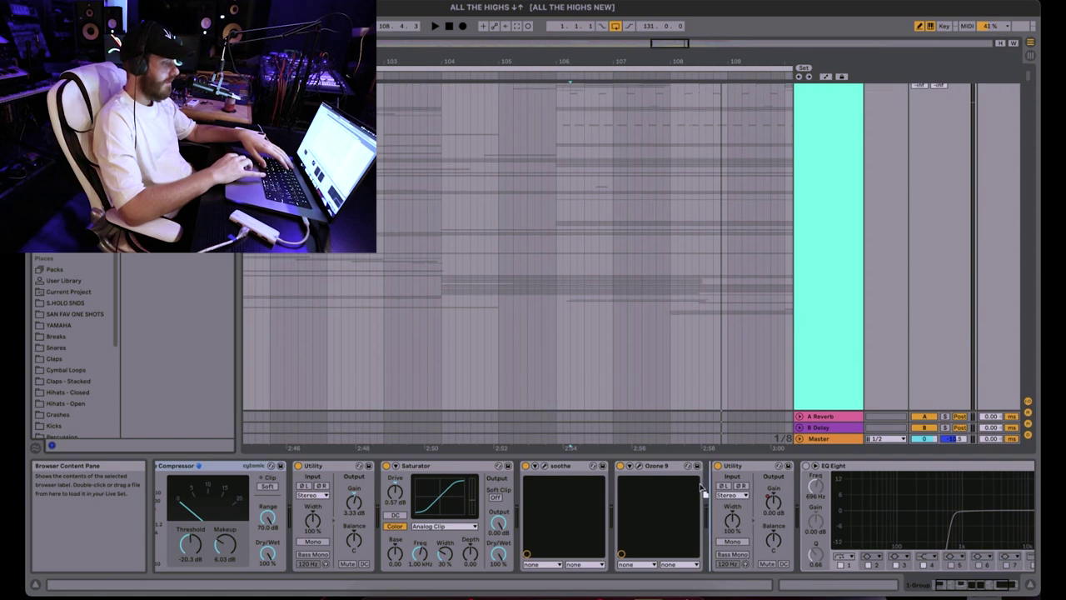
pyautogui.moveTo(791, 503); pyautogui.dragTo(791, 503)
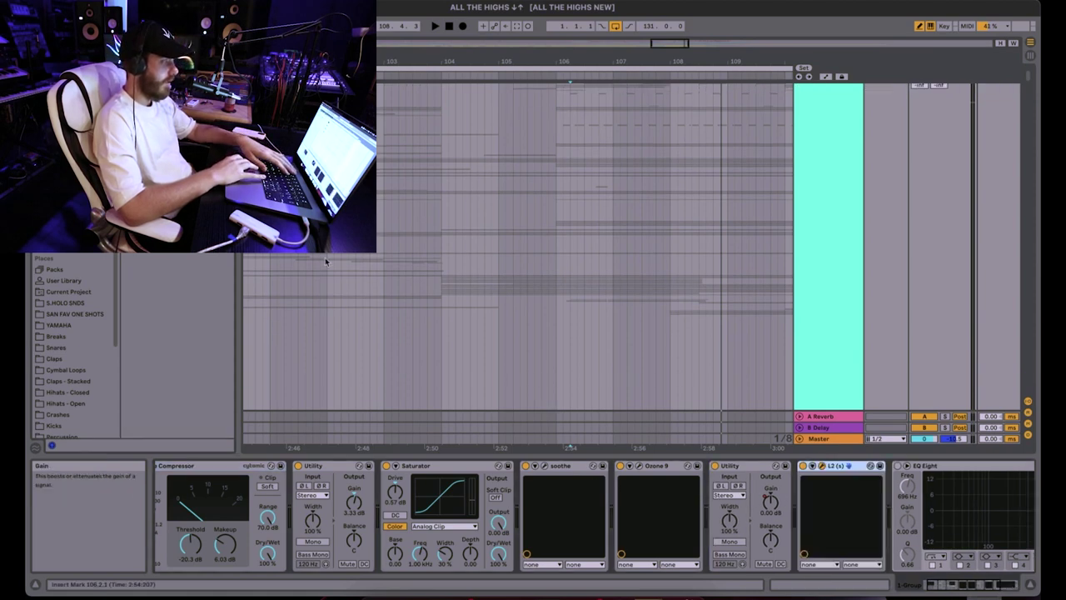
pyautogui.press('space')
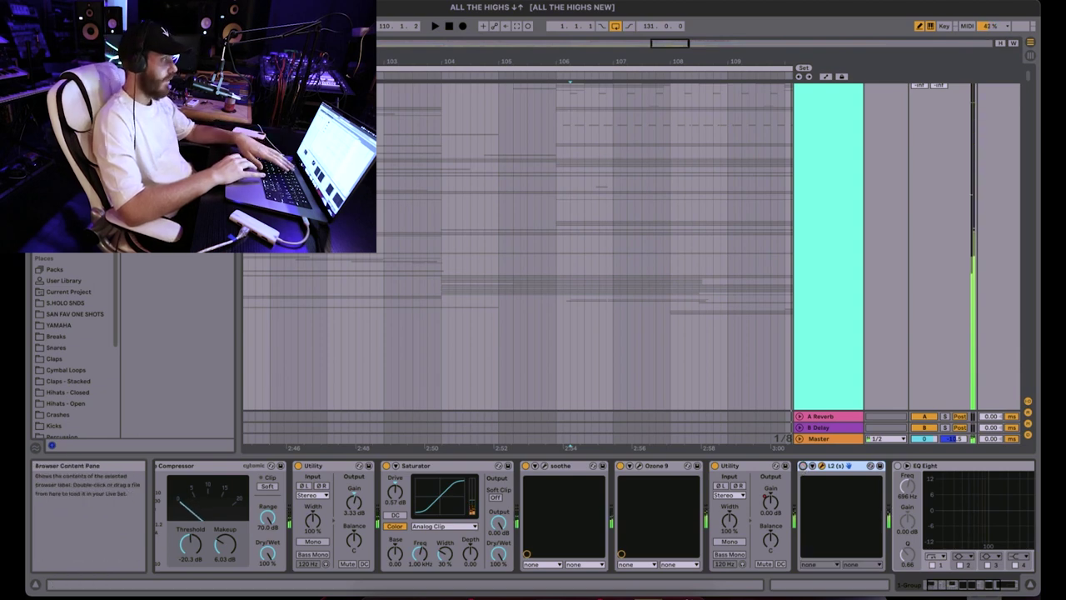
pyautogui.hscroll(-2, 593, 238)
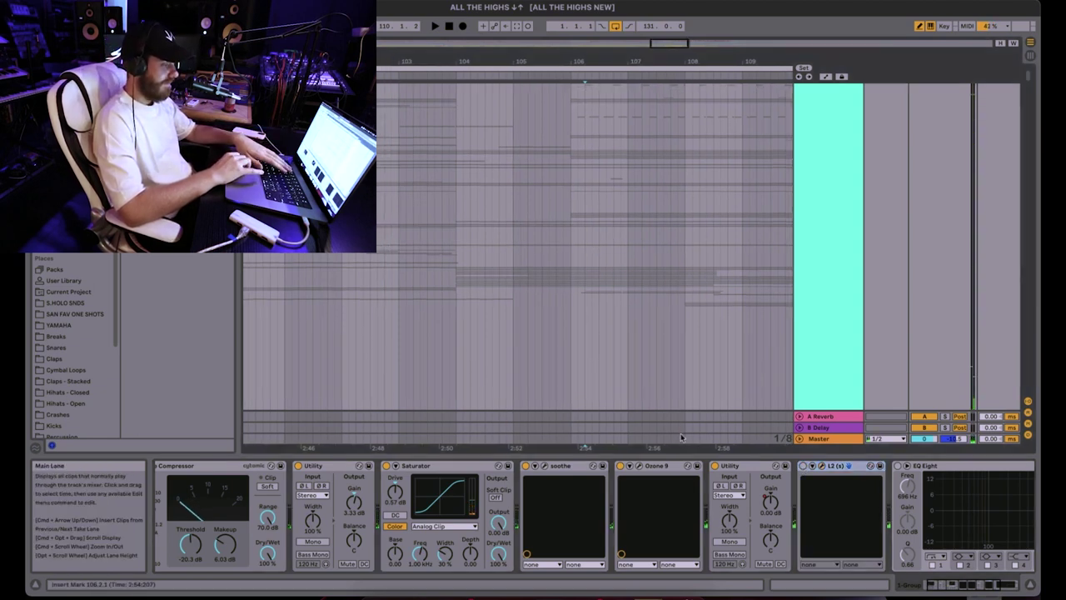
# - Reopen Ozone 9, move band 5 of its equalizer to 2865 Hz at 0.0 dB gain, and close it
pyautogui.click(639, 467)
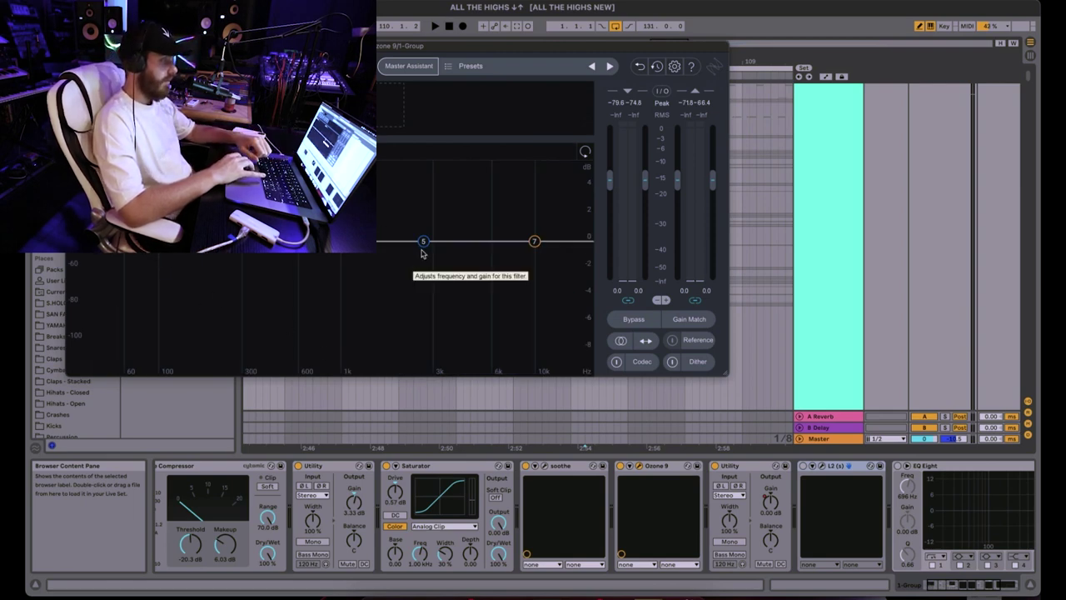
pyautogui.moveTo(425, 245)
pyautogui.mouseDown()
pyautogui.moveTo(425, 229)
pyautogui.moveTo(462, 233)
pyautogui.moveTo(424, 235)
pyautogui.moveTo(428, 243)
pyautogui.moveTo(493, 226)
pyautogui.moveTo(402, 221)
pyautogui.moveTo(399, 250)
pyautogui.moveTo(429, 245)
pyautogui.mouseUp()
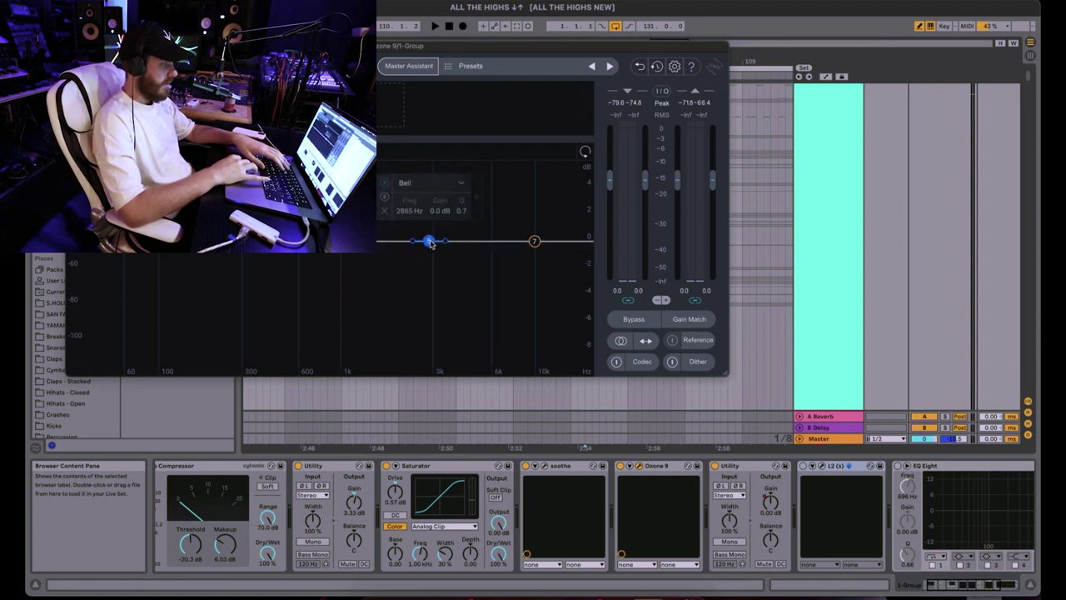
pyautogui.press('super+alt+p')
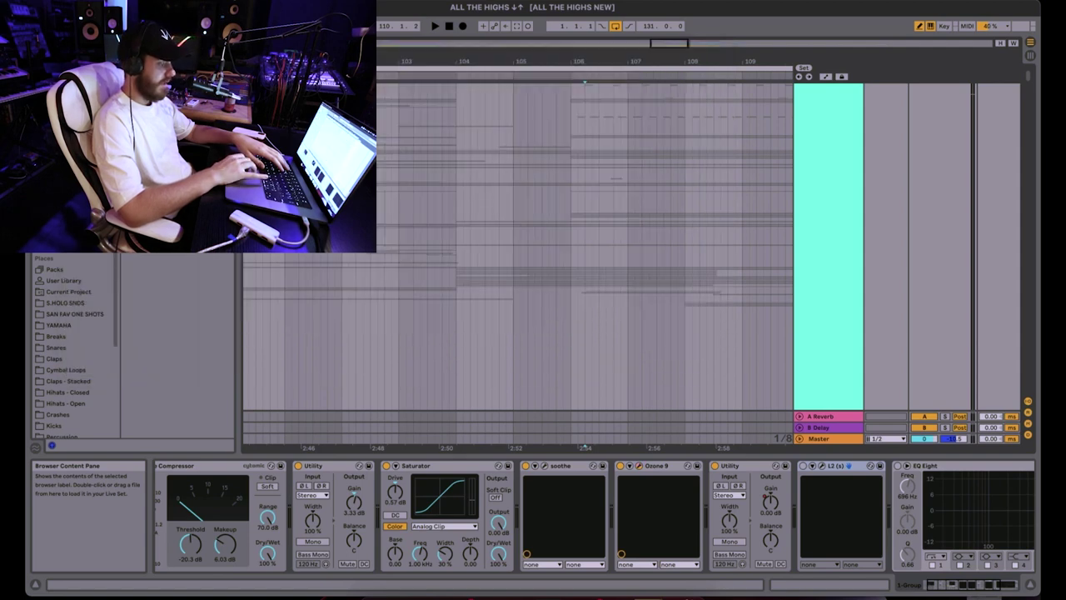
# - Play the outro from 106.2.1 and audition soothe on the 1 Group with delta turned on and off again
pyautogui.press('space')
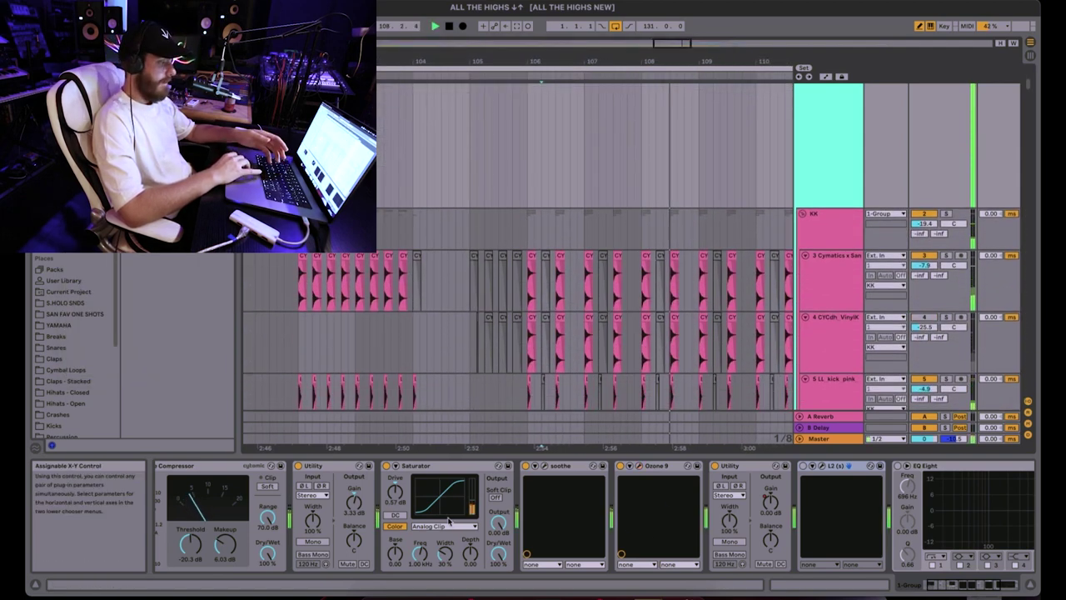
pyautogui.hscroll(2, 643, 535)
pyautogui.click(515, 466)
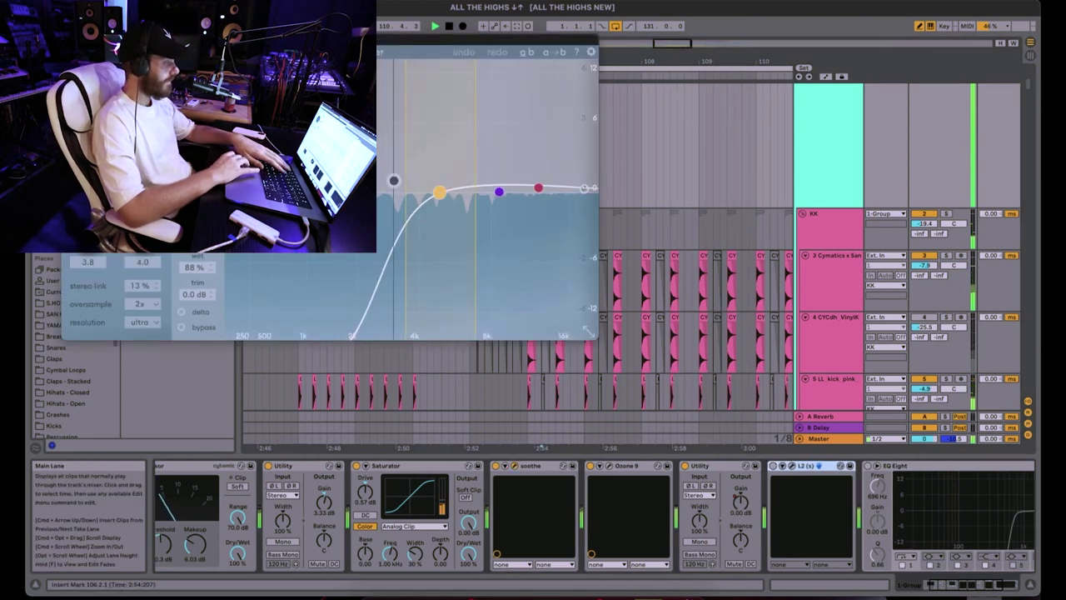
pyautogui.click(182, 313)
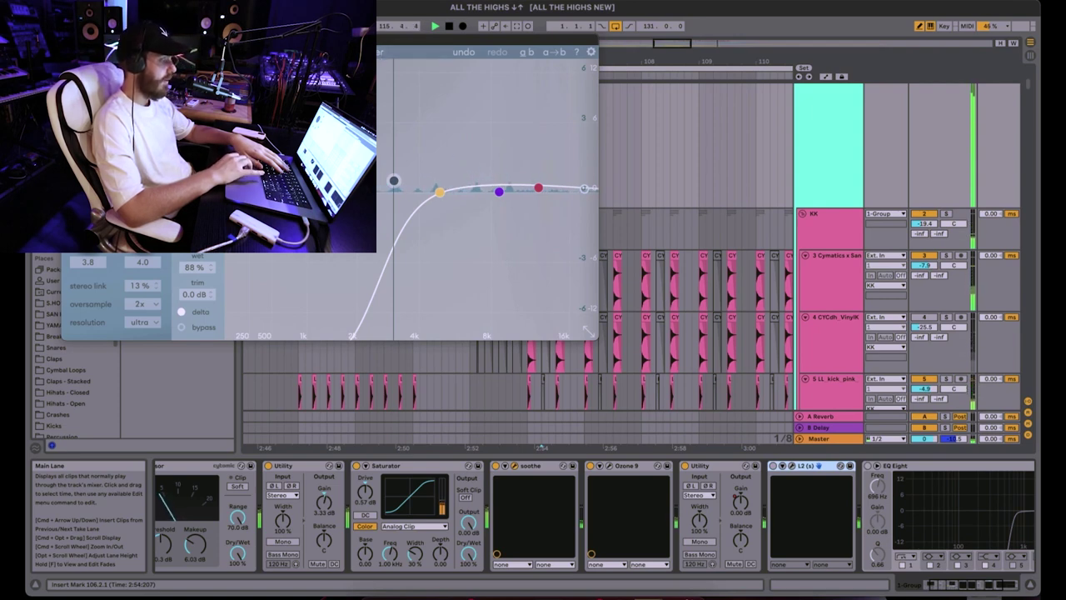
pyautogui.click(182, 313)
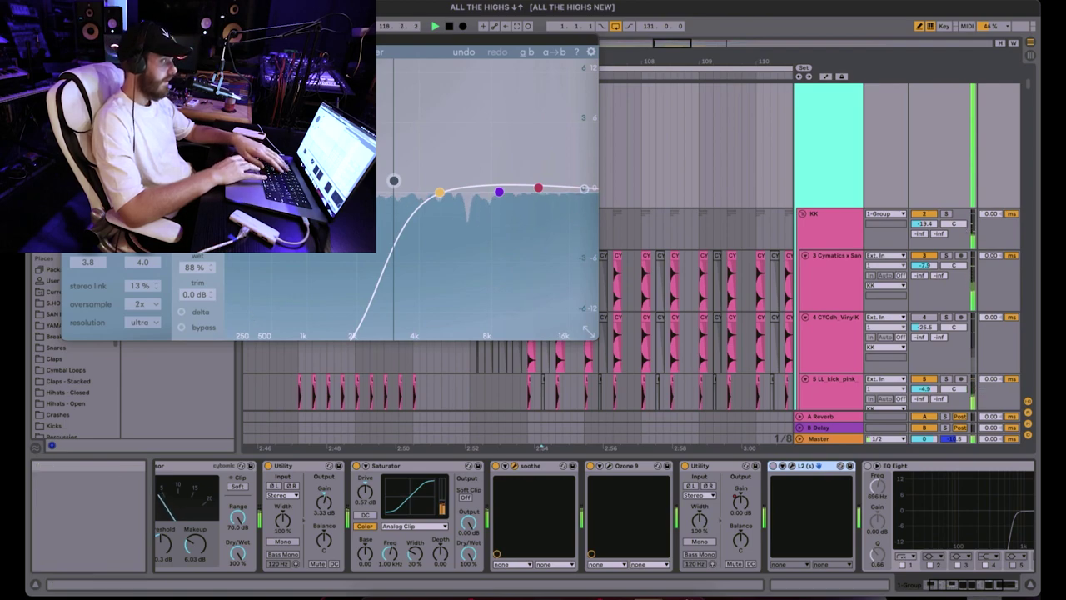
pyautogui.press('super+alt+p')
# - Go back to the earlier part of the arrangement around bars 36 to 52
pyautogui.hscroll(-15, 559, 187)
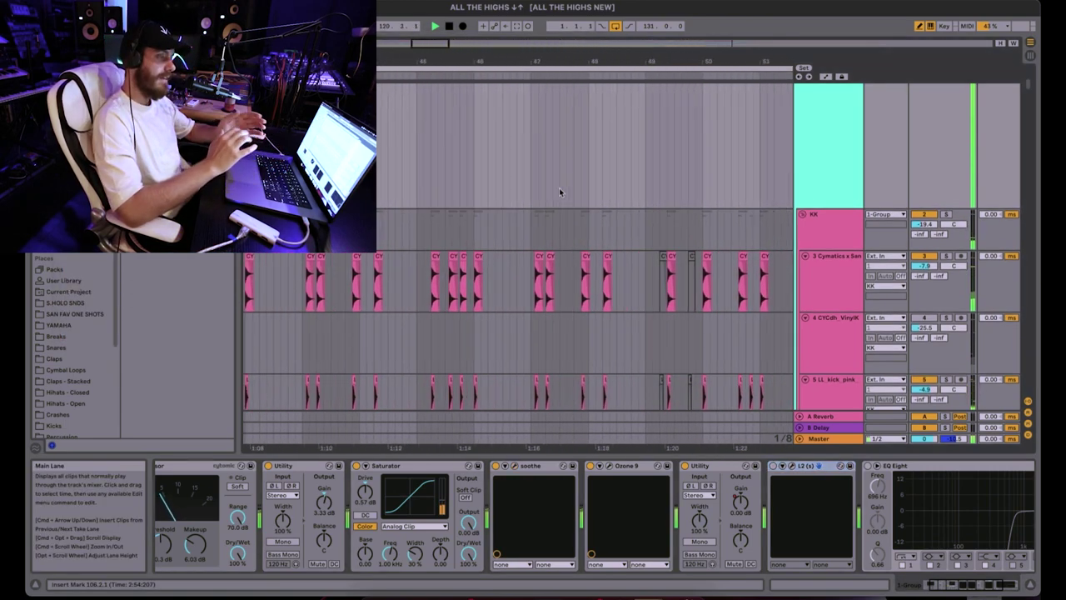
pyautogui.moveTo(597, 62); pyautogui.dragTo(597, 40)
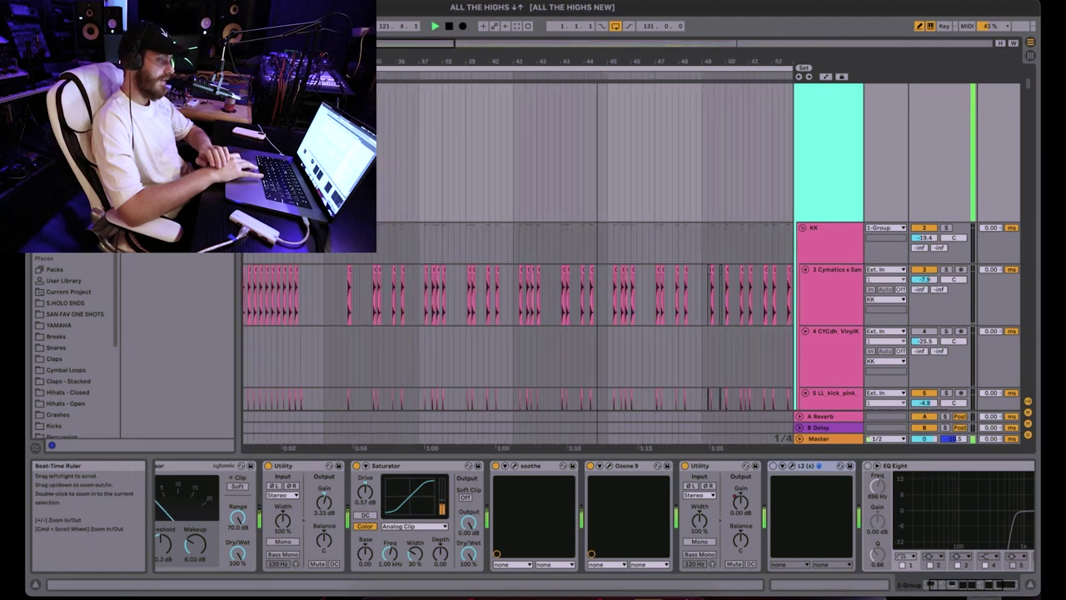